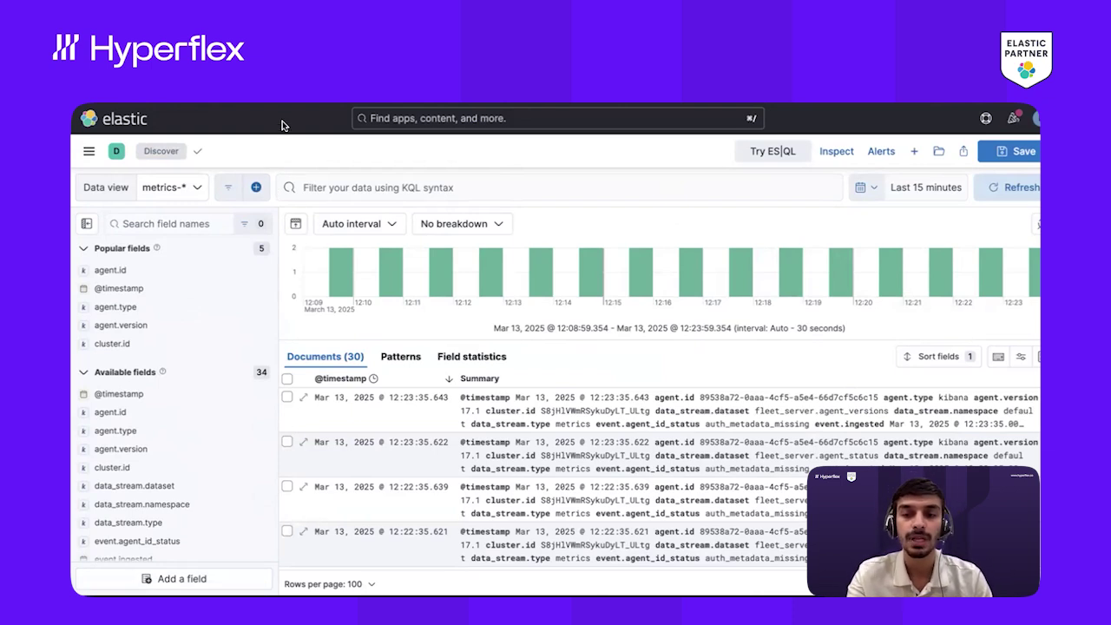
Set the time range to the last 30 days and switch the data view to Kibana Sample Data Flights.
{"action": "left_click", "coordinate": [329, 189]}
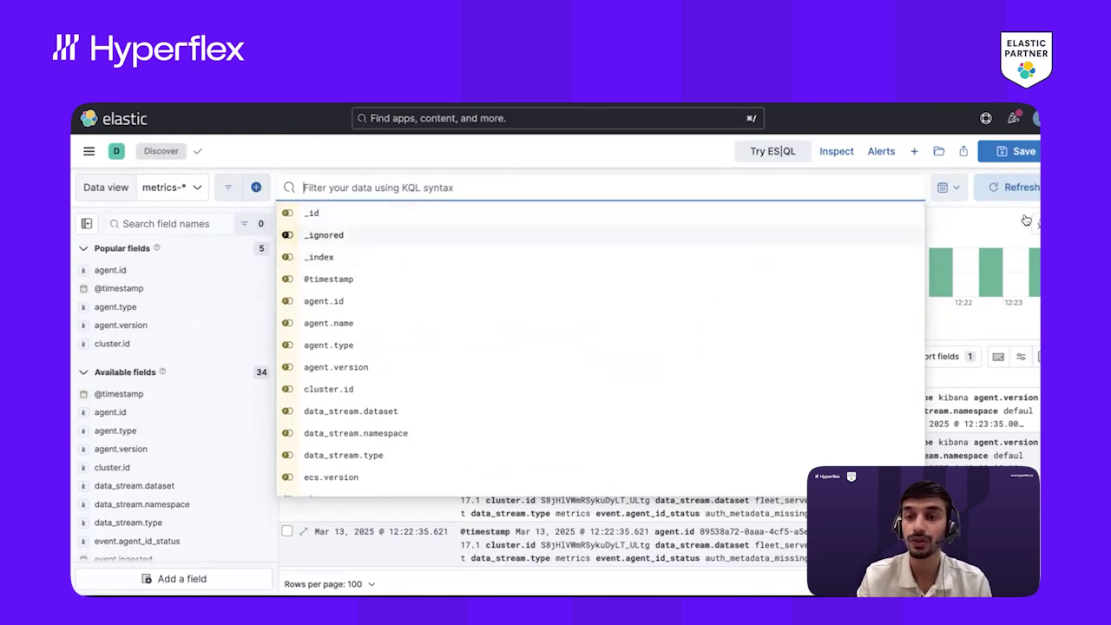
{"action": "left_click", "coordinate": [658, 157]}
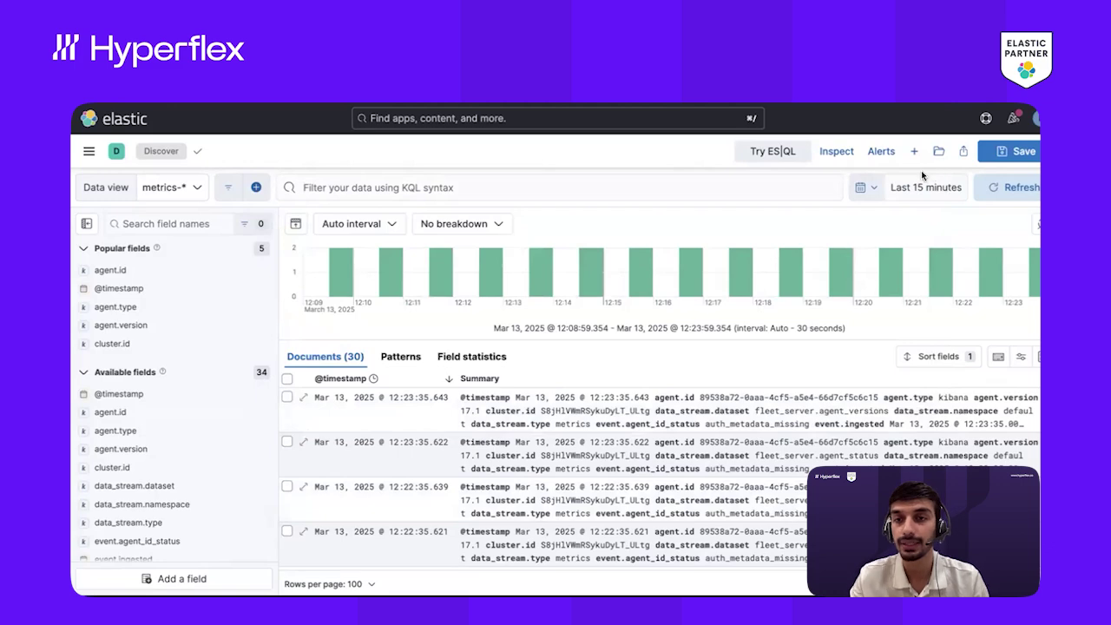
{"action": "left_click", "coordinate": [874, 188]}
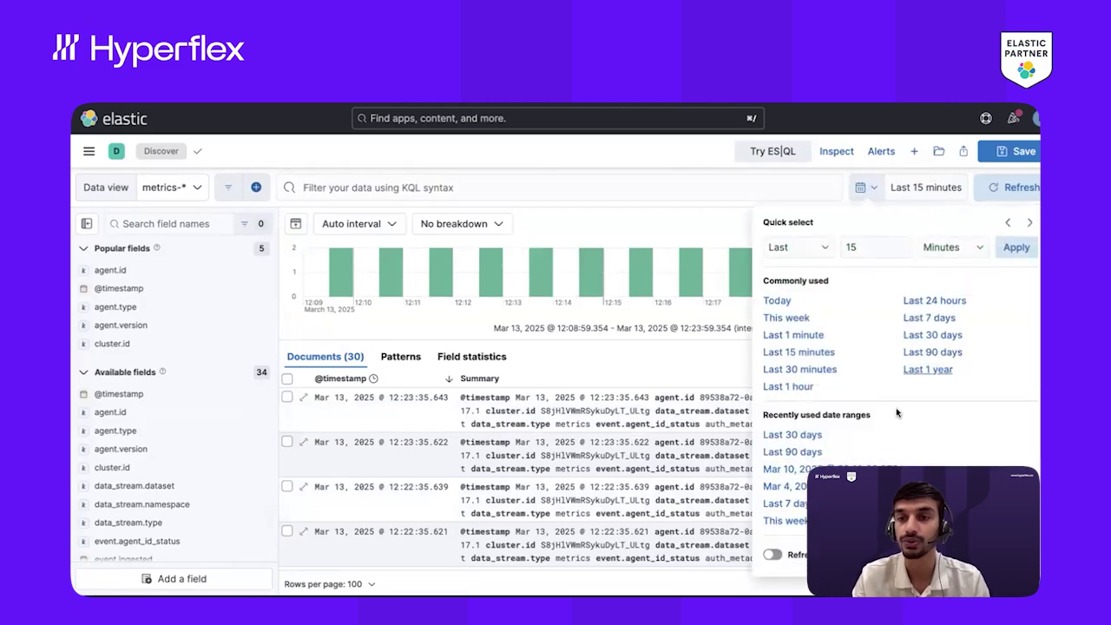
{"action": "left_click", "coordinate": [931, 335]}
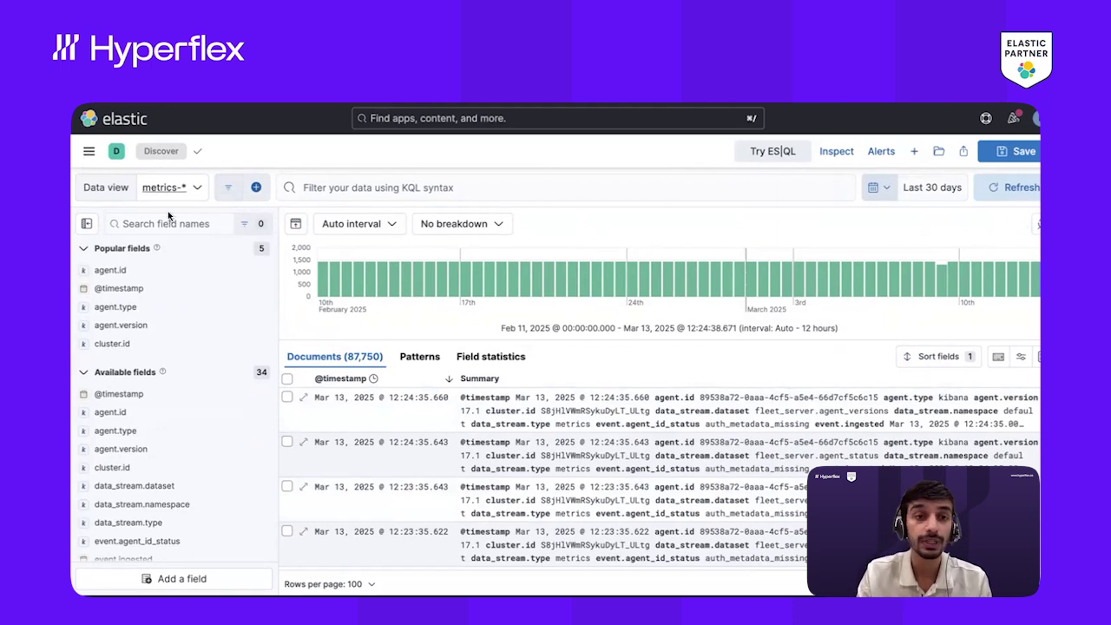
{"action": "left_click", "coordinate": [174, 188]}
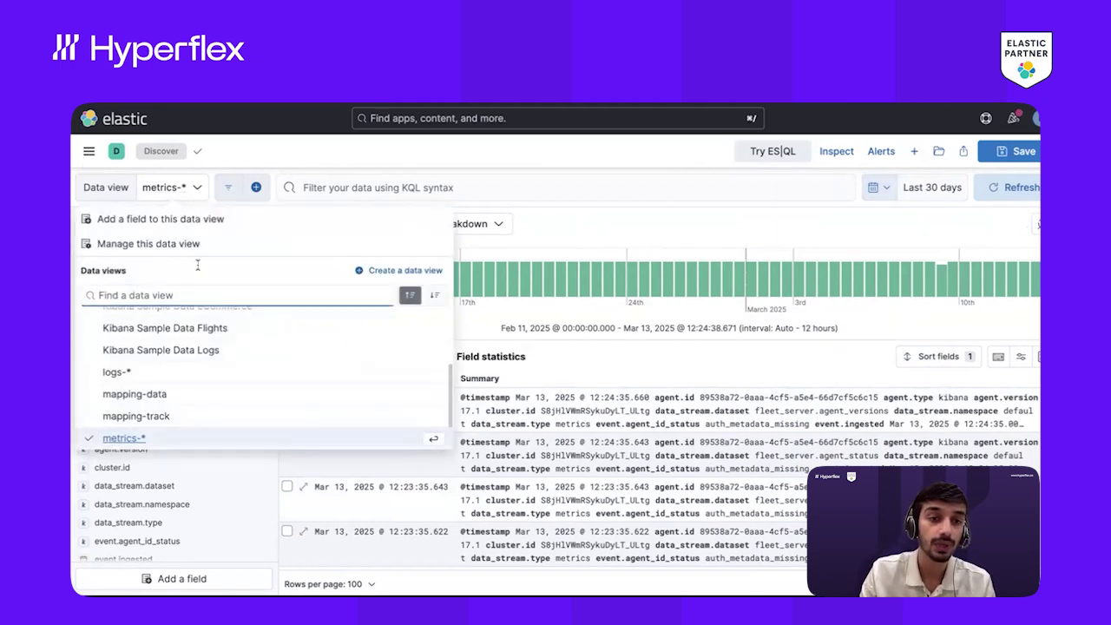
{"action": "left_click", "coordinate": [173, 328]}
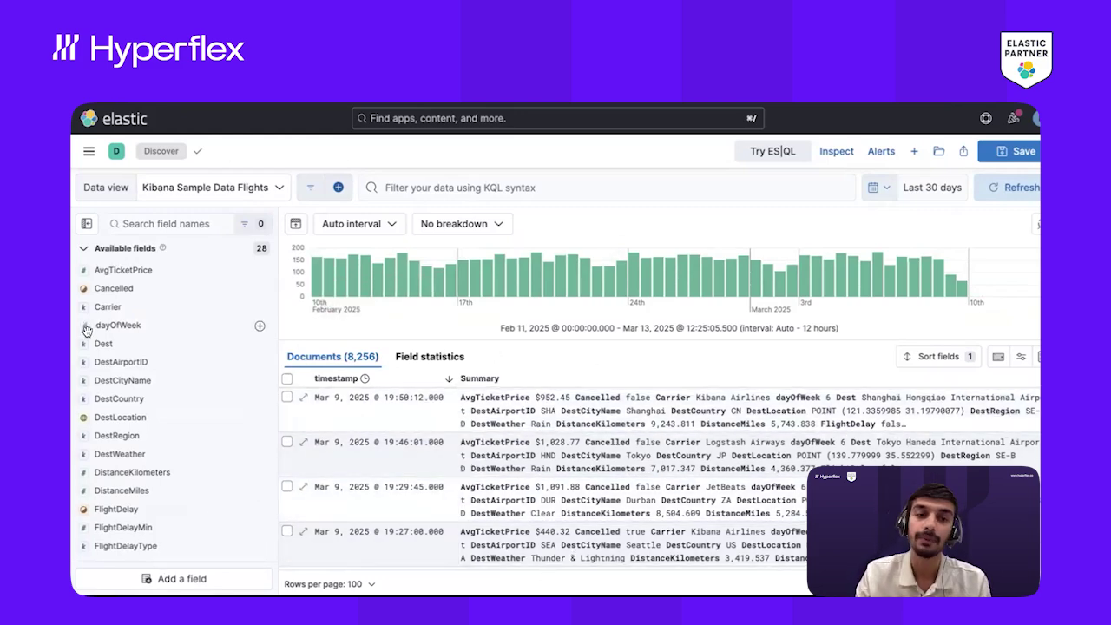
Examine the top values and the distribution of the AvgTicketPrice field.
{"action": "left_click", "coordinate": [137, 271]}
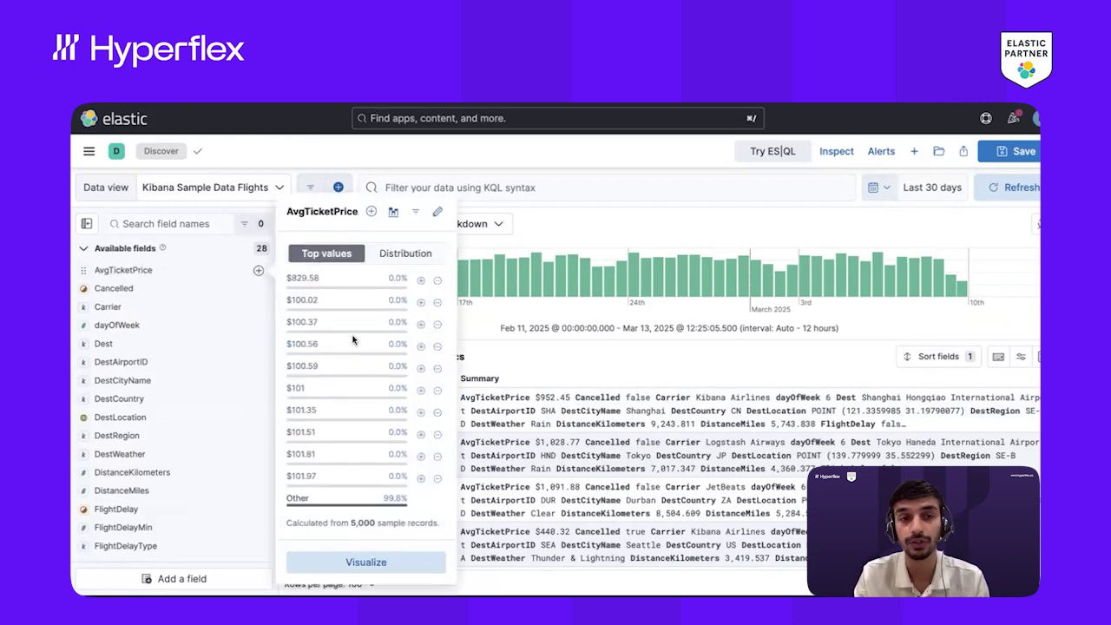
{"action": "left_click", "coordinate": [388, 252]}
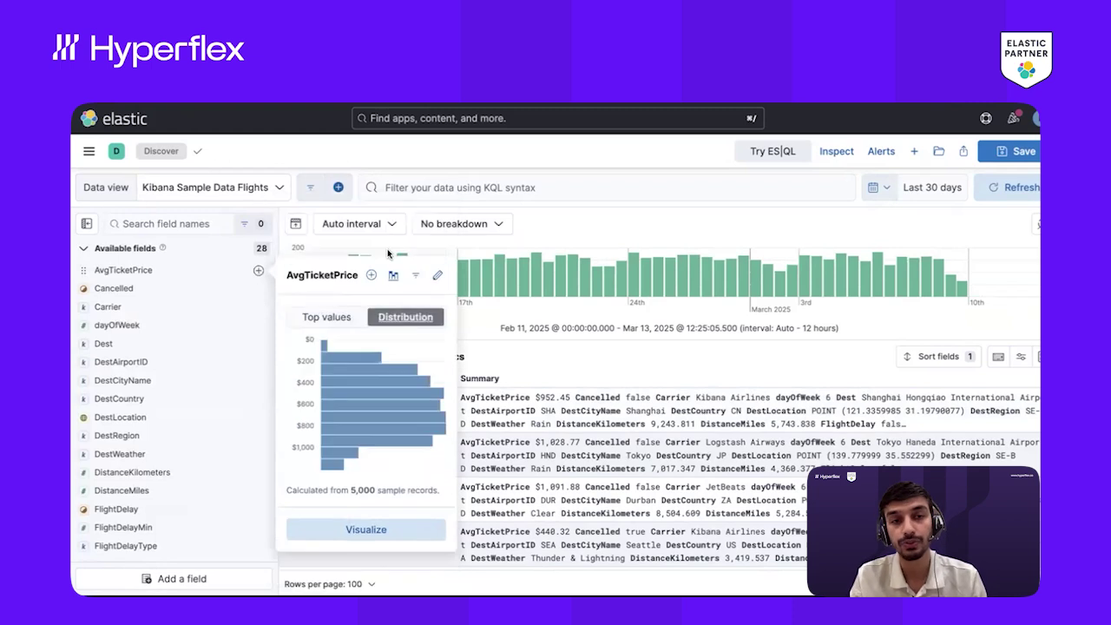
{"action": "left_click", "coordinate": [160, 270]}
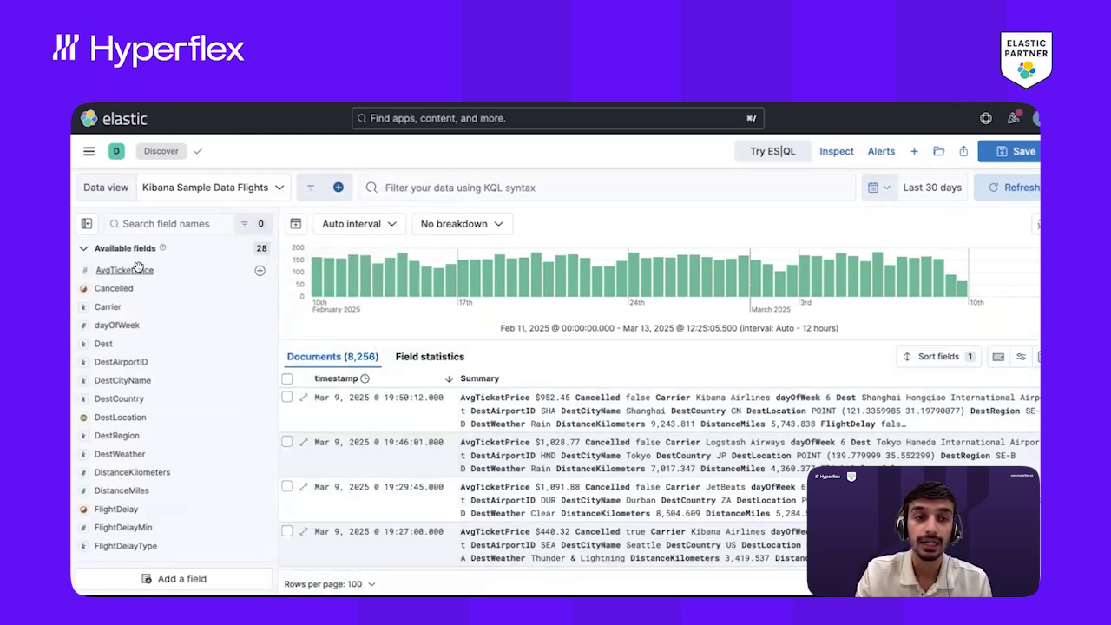
{"action": "left_click", "coordinate": [177, 270]}
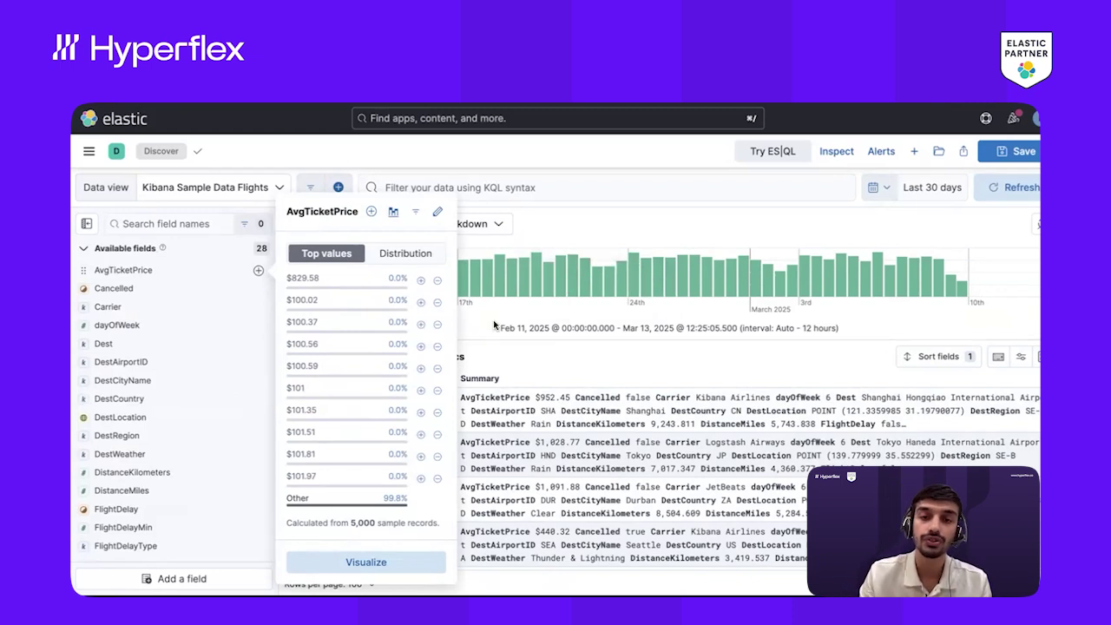
{"action": "left_click", "coordinate": [531, 376]}
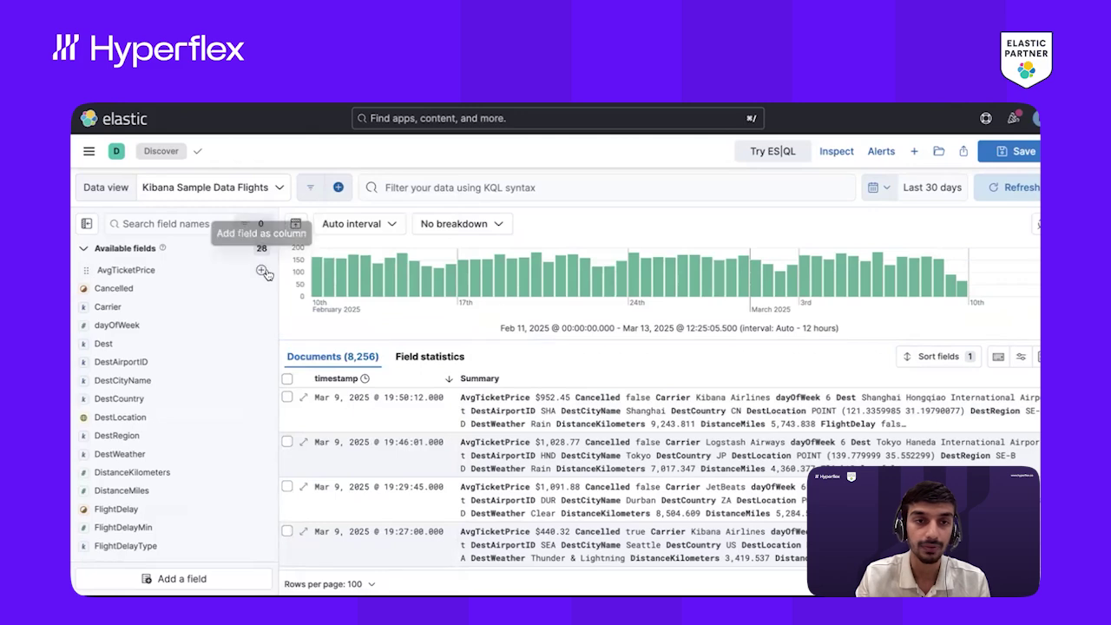
Add the AvgTicketPrice and Cancelled fields as columns to the documents table.
{"action": "left_click_drag", "start_coordinate": [276, 273], "coordinate": [222, 273]}
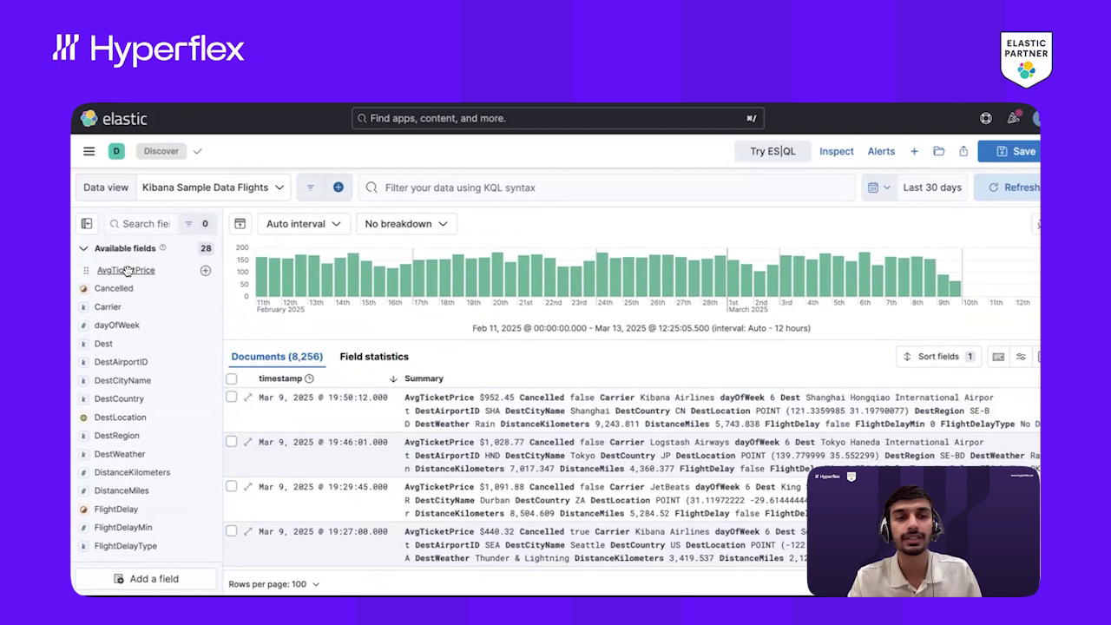
{"action": "left_click_drag", "start_coordinate": [126, 270], "coordinate": [134, 275]}
{"action": "left_click_drag", "start_coordinate": [390, 393], "coordinate": [419, 402]}
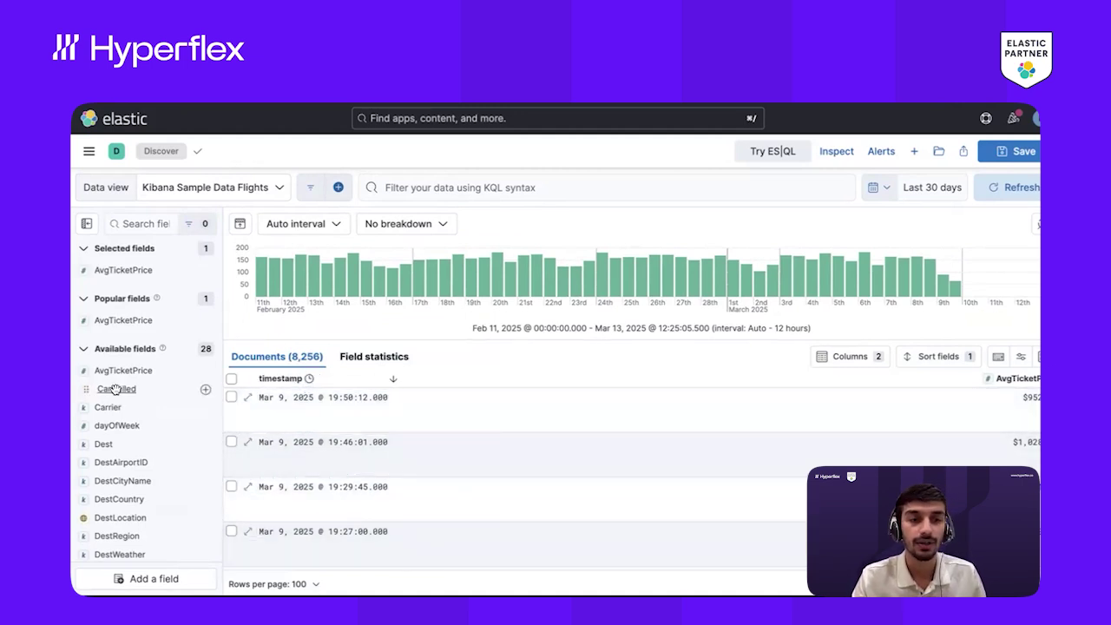
{"action": "left_click_drag", "start_coordinate": [113, 389], "coordinate": [375, 408]}
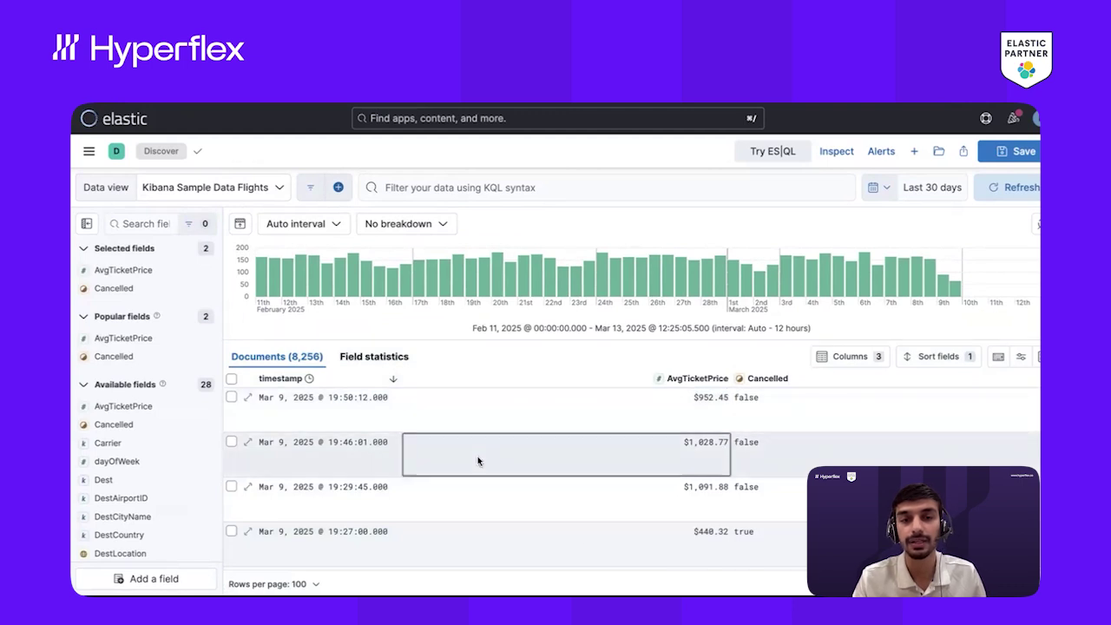
Remove the AvgTicketPrice and Cancelled columns from the documents table.
{"action": "scroll", "coordinate": [104, 382], "scroll_direction": "down", "scroll_amount": 3}
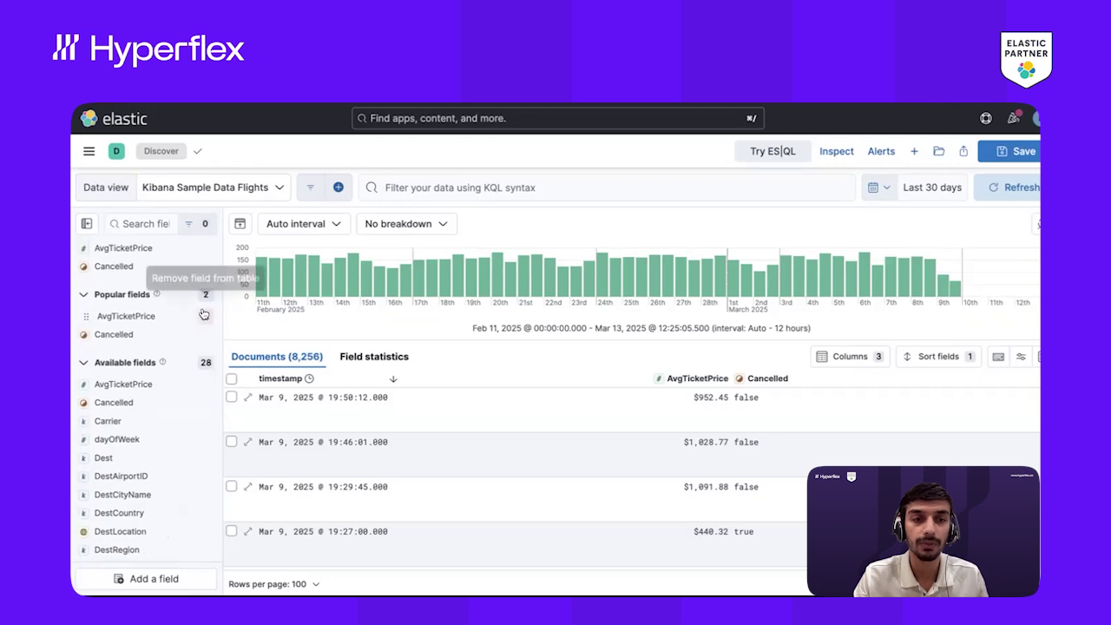
{"action": "left_click", "coordinate": [201, 250]}
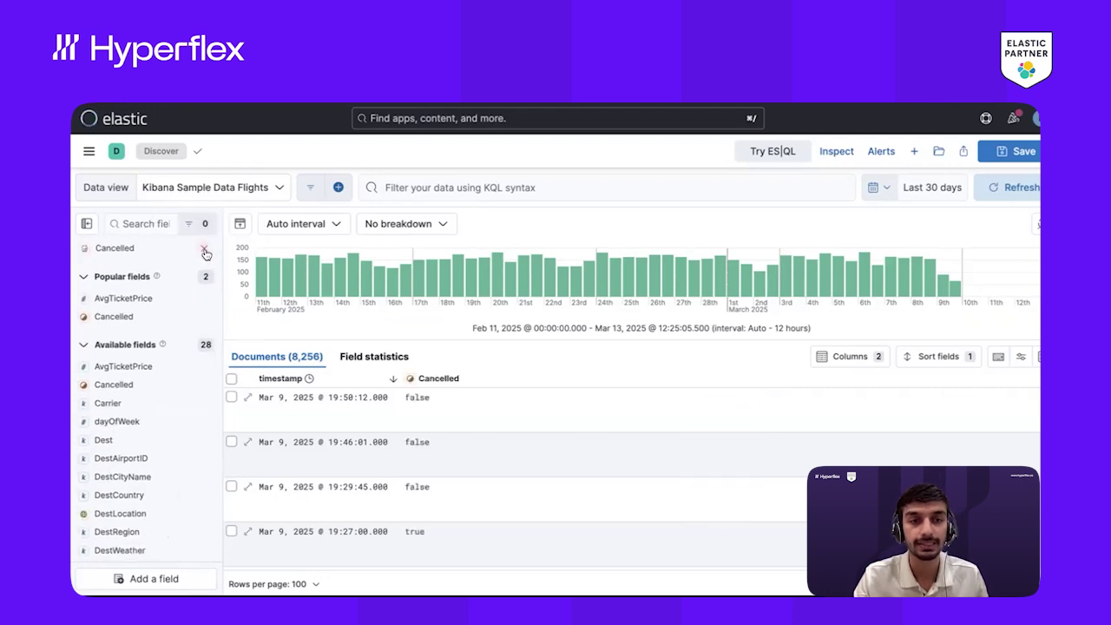
{"action": "left_click", "coordinate": [205, 249]}
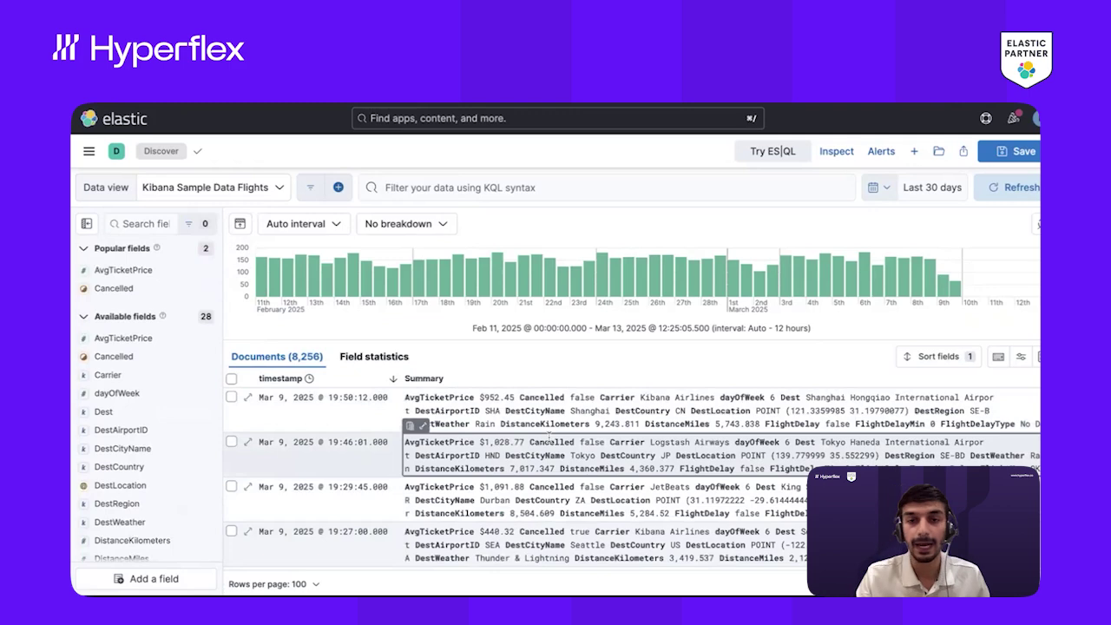
Open the details of the first flight document, clearing the leftover "london" search to examine all its fields.
{"action": "left_click", "coordinate": [248, 399]}
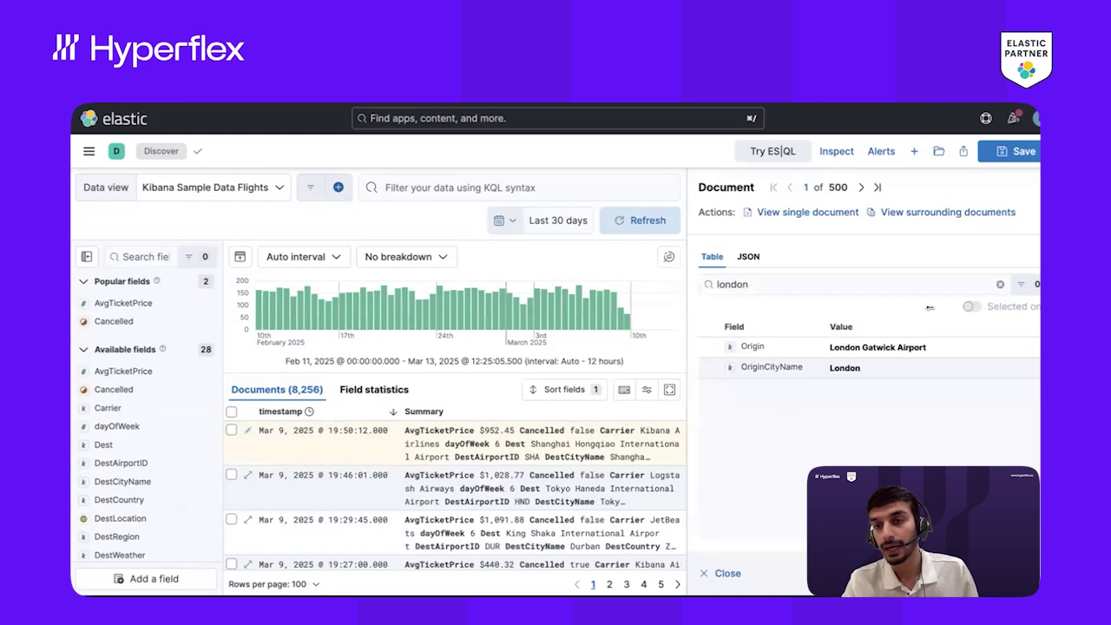
{"action": "left_click", "coordinate": [1000, 284]}
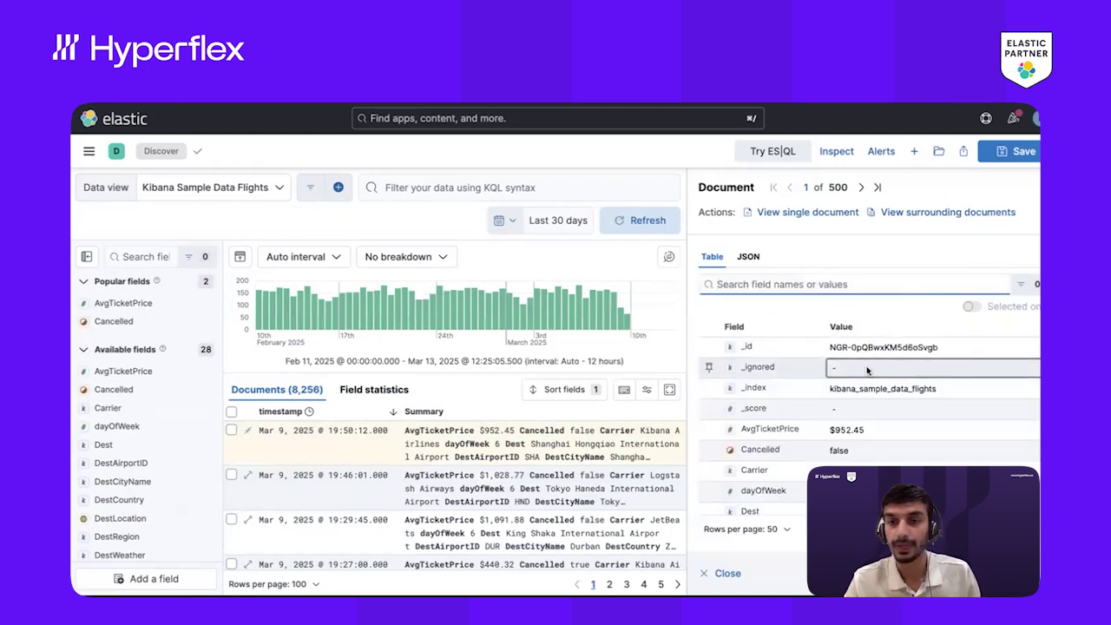
{"action": "scroll", "coordinate": [876, 409], "scroll_direction": "down", "scroll_amount": 1}
{"action": "scroll", "coordinate": [876, 407], "scroll_direction": "down", "scroll_amount": 5}
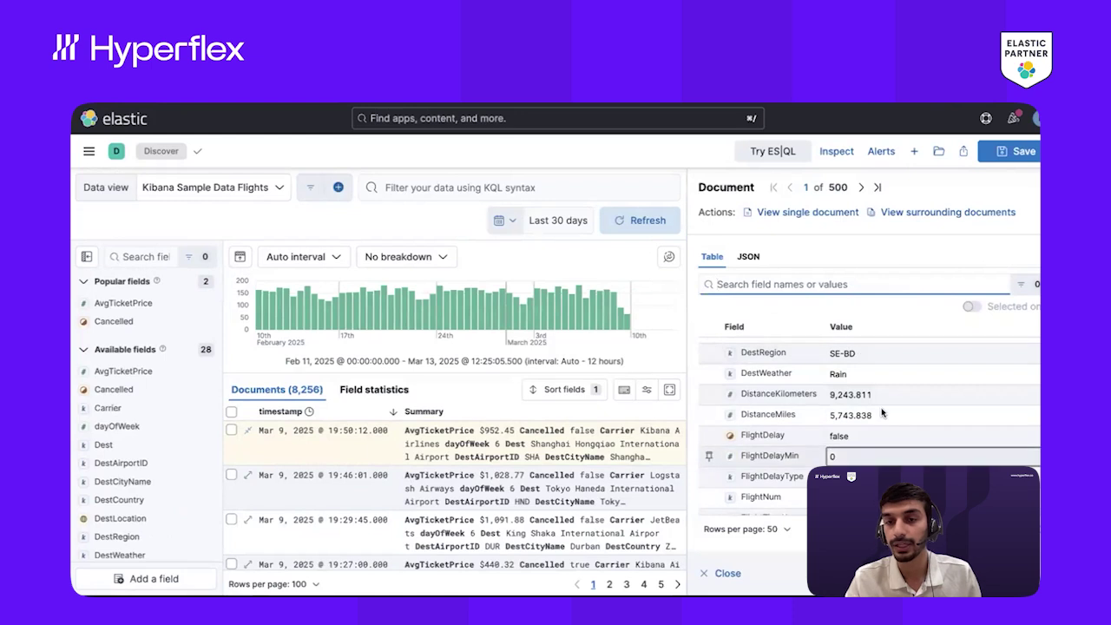
{"action": "scroll", "coordinate": [848, 343], "scroll_direction": "up", "scroll_amount": 1}
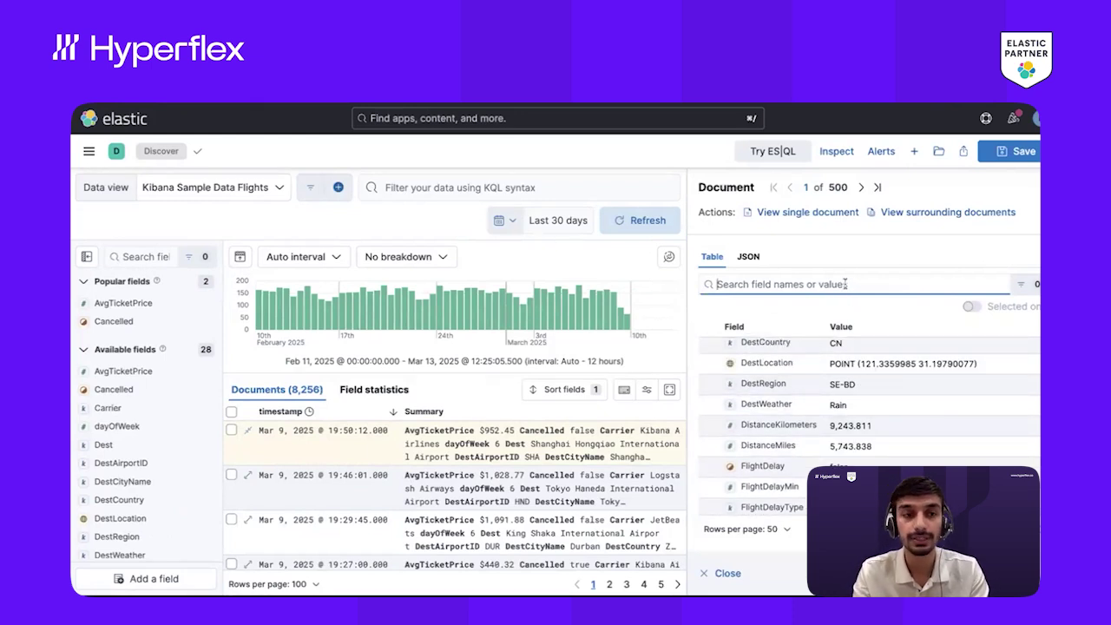
Search the document's fields for "avgt" and clear the search again.
{"action": "type", "text": "avgt"}
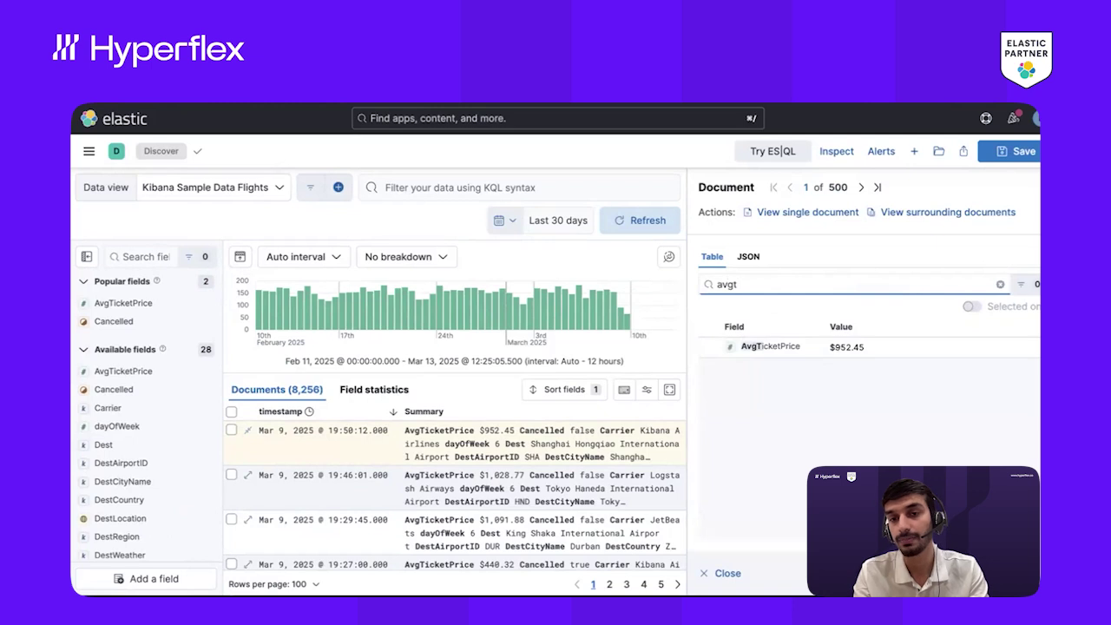
{"action": "key", "text": "BackSpace"}
{"action": "key", "text": "BackSpace"}
{"action": "key", "text": "BackSpace"}
{"action": "key", "text": "BackSpace"}
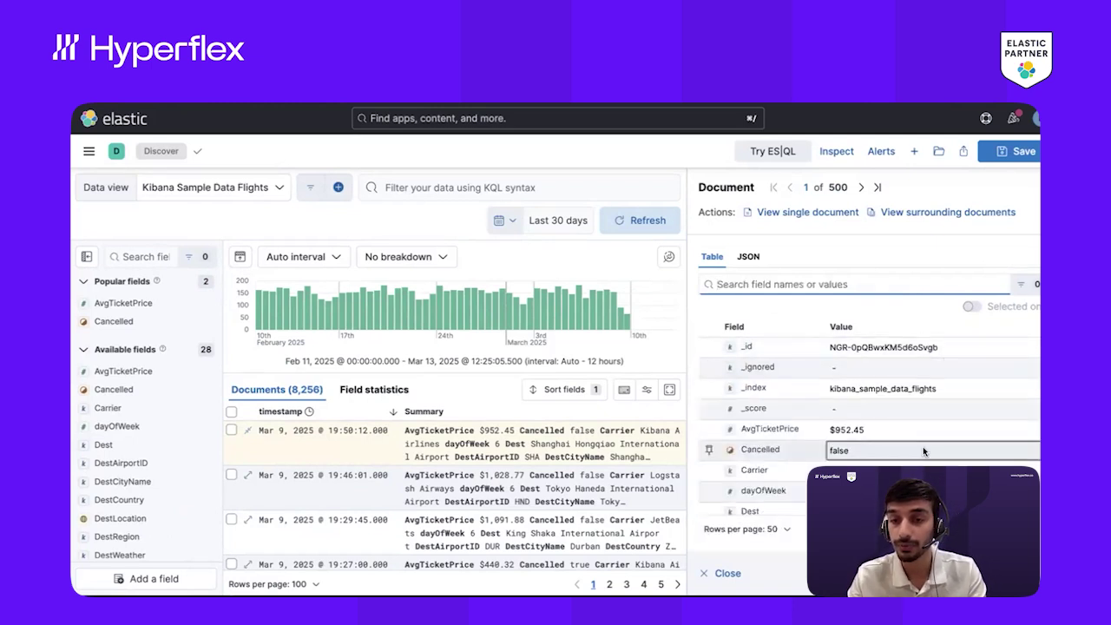
Search the document's field names and values for "london" and clear the search again.
{"action": "scroll", "coordinate": [922, 446], "scroll_direction": "down", "scroll_amount": 5}
{"action": "scroll", "coordinate": [897, 449], "scroll_direction": "down", "scroll_amount": 2}
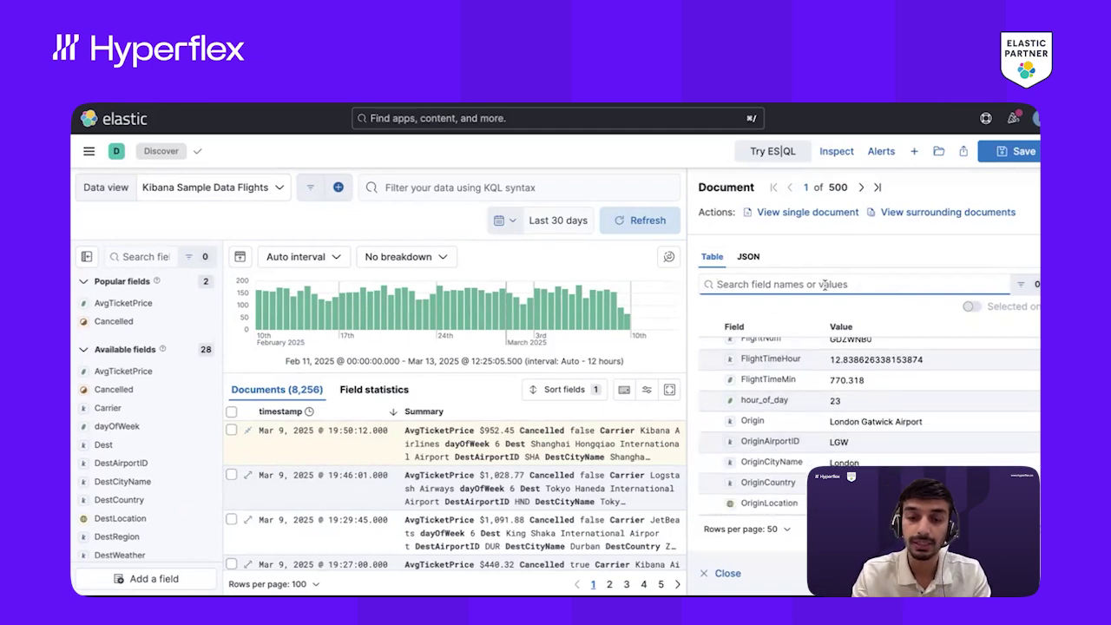
{"action": "type", "text": "london"}
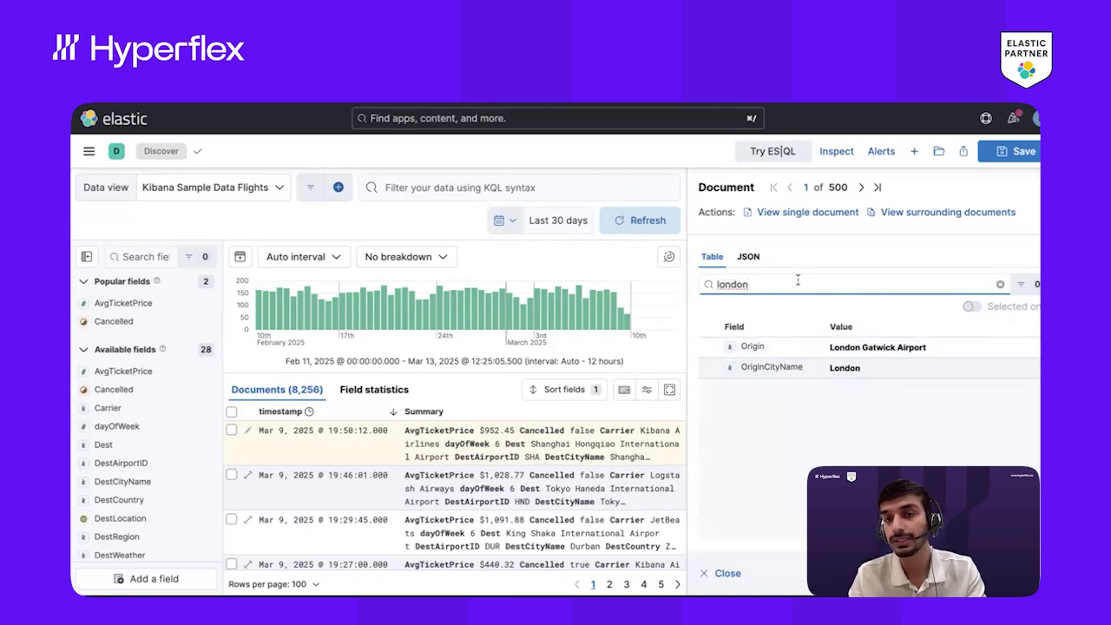
{"action": "key", "text": "BackSpace"}
{"action": "key", "text": "BackSpace"}
{"action": "key", "text": "BackSpace"}
{"action": "key", "text": "BackSpace"}
{"action": "key", "text": "BackSpace"}
{"action": "key", "text": "BackSpace"}
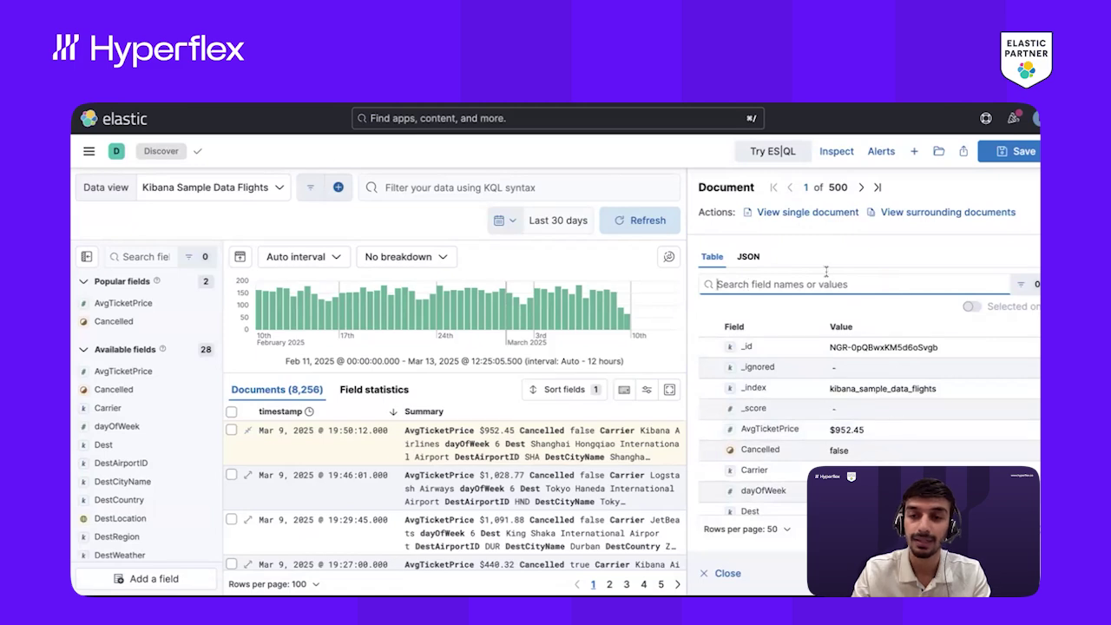
Close the document details and browse the flight documents in the results table.
{"action": "scroll", "coordinate": [864, 412], "scroll_direction": "down", "scroll_amount": 2}
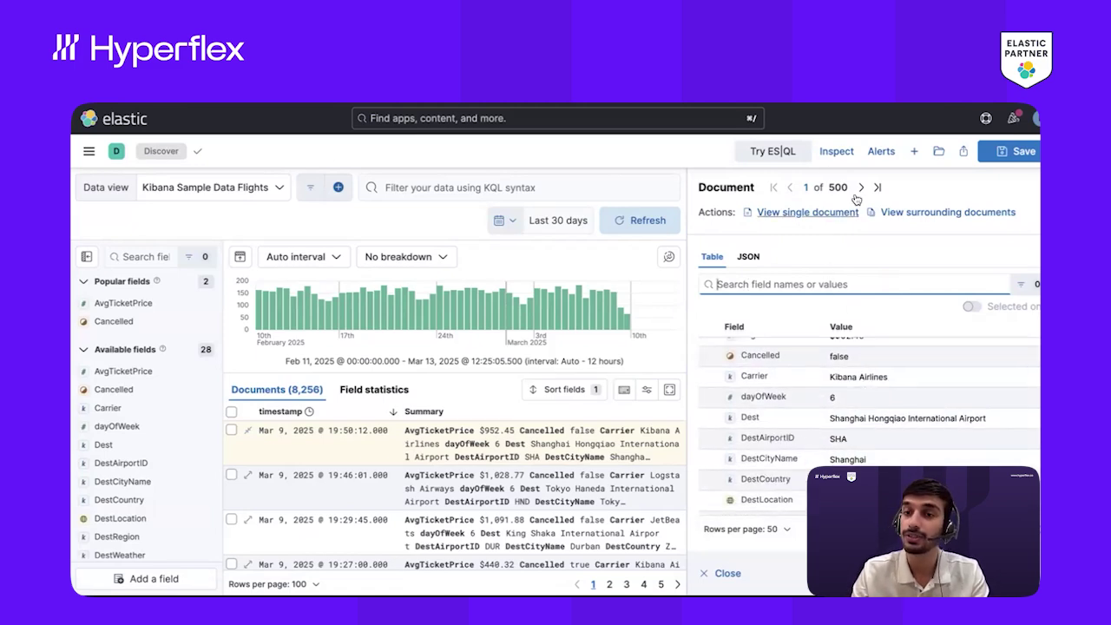
{"action": "key", "text": "Escape"}
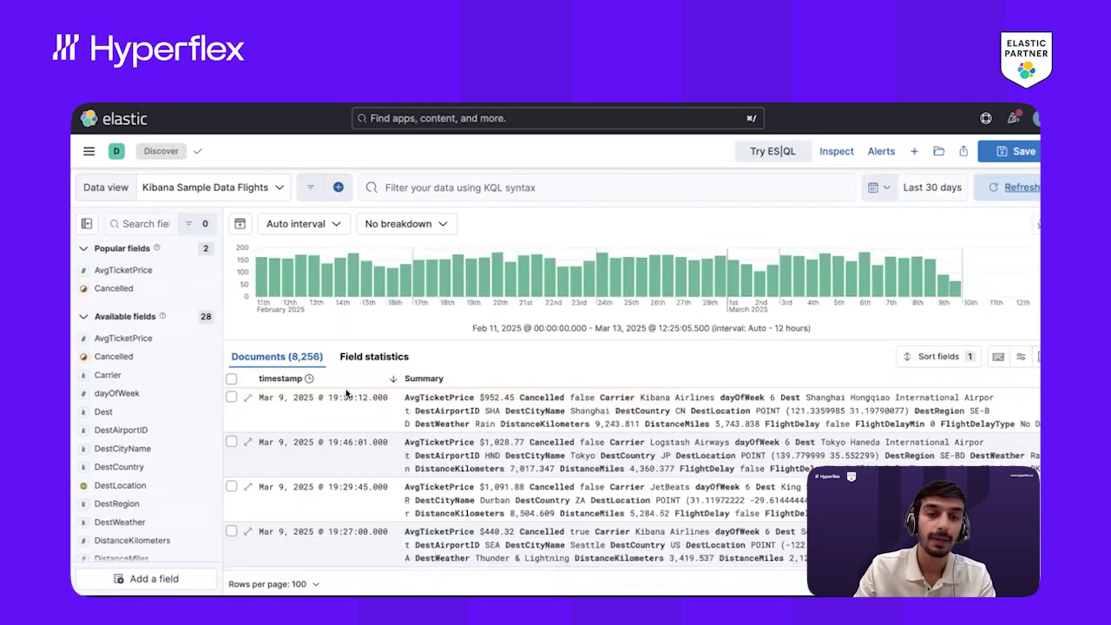
{"action": "scroll", "coordinate": [445, 401], "scroll_direction": "down", "scroll_amount": 1}
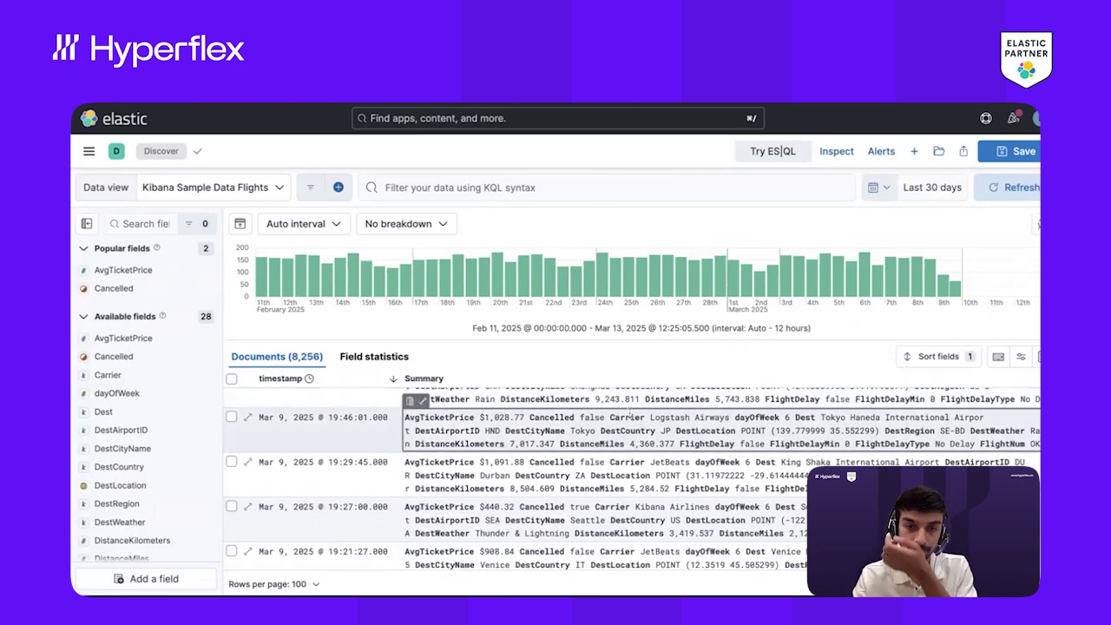
{"action": "scroll", "coordinate": [632, 415], "scroll_direction": "down", "scroll_amount": 3}
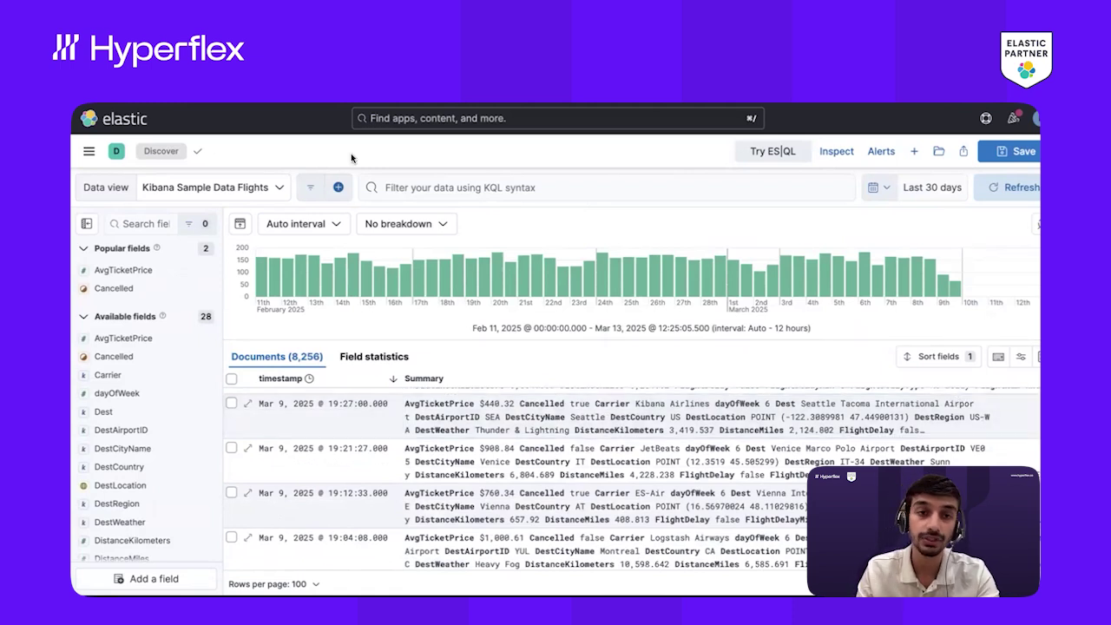
Run the free-text query "200" on the flight documents and clear the query text again.
{"action": "left_click", "coordinate": [393, 180]}
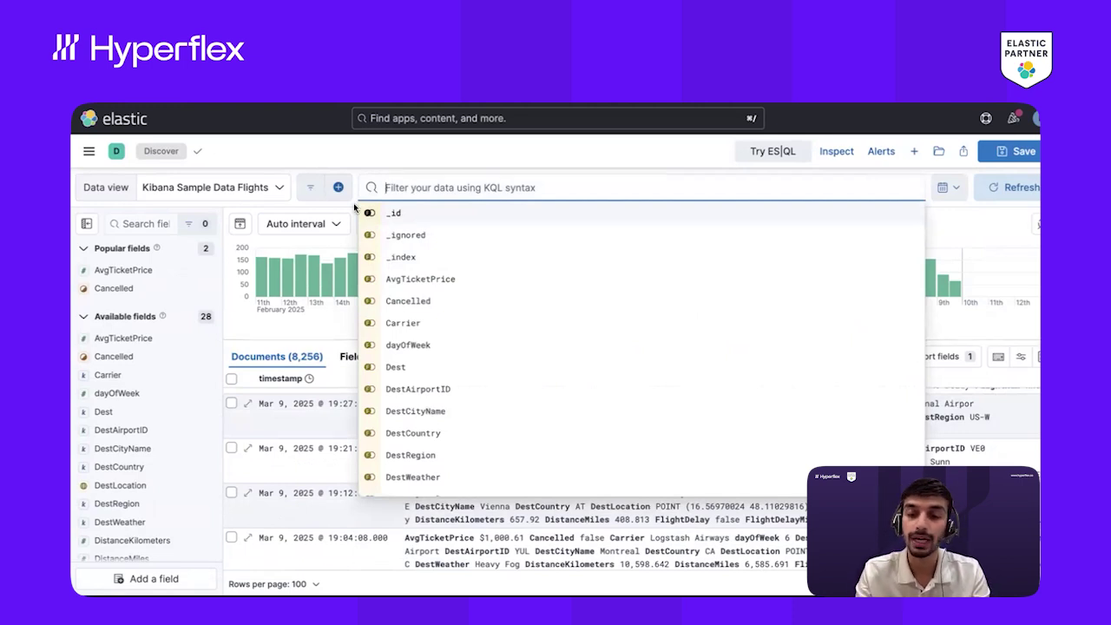
{"action": "type", "text": "200"}
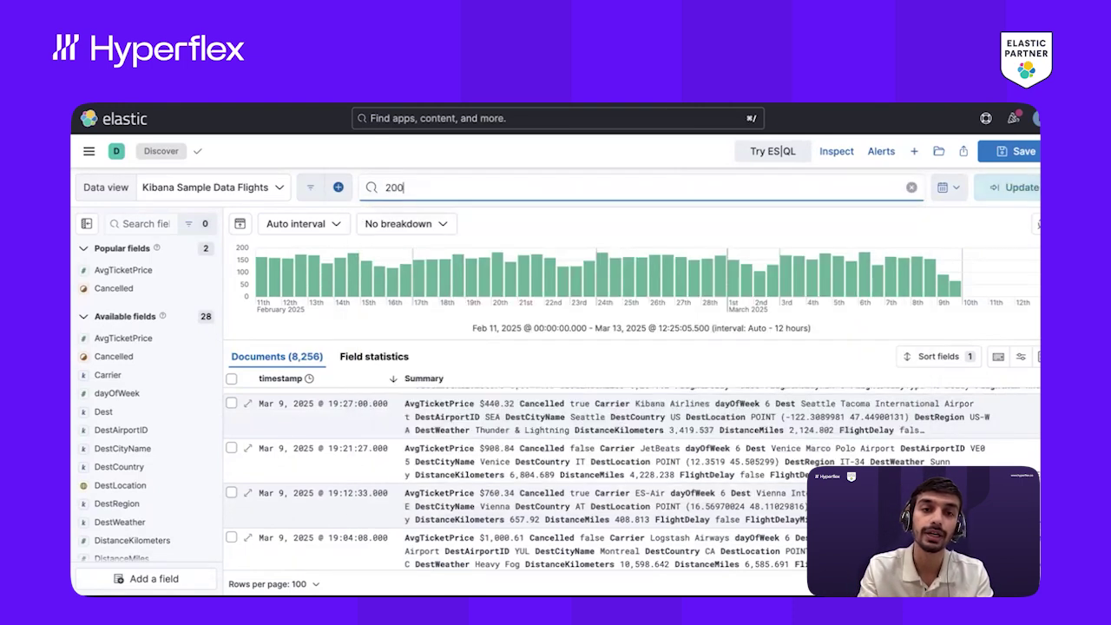
{"action": "key", "text": "Return"}
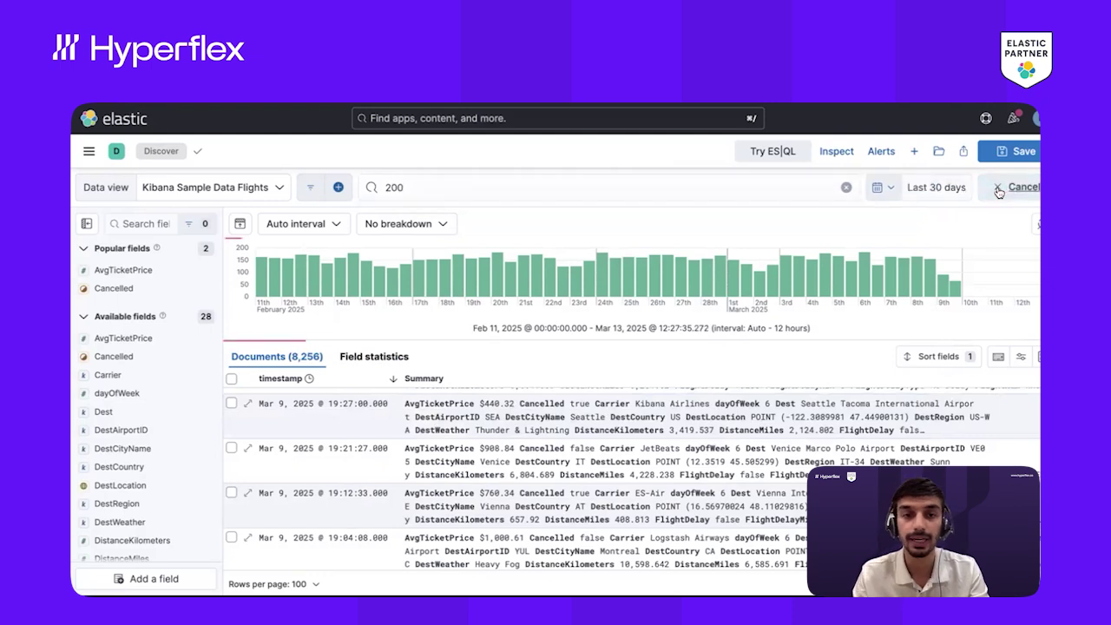
{"action": "left_click", "coordinate": [429, 187]}
{"action": "key", "text": "BackSpace"}
{"action": "key", "text": "BackSpace"}
{"action": "key", "text": "BackSpace"}
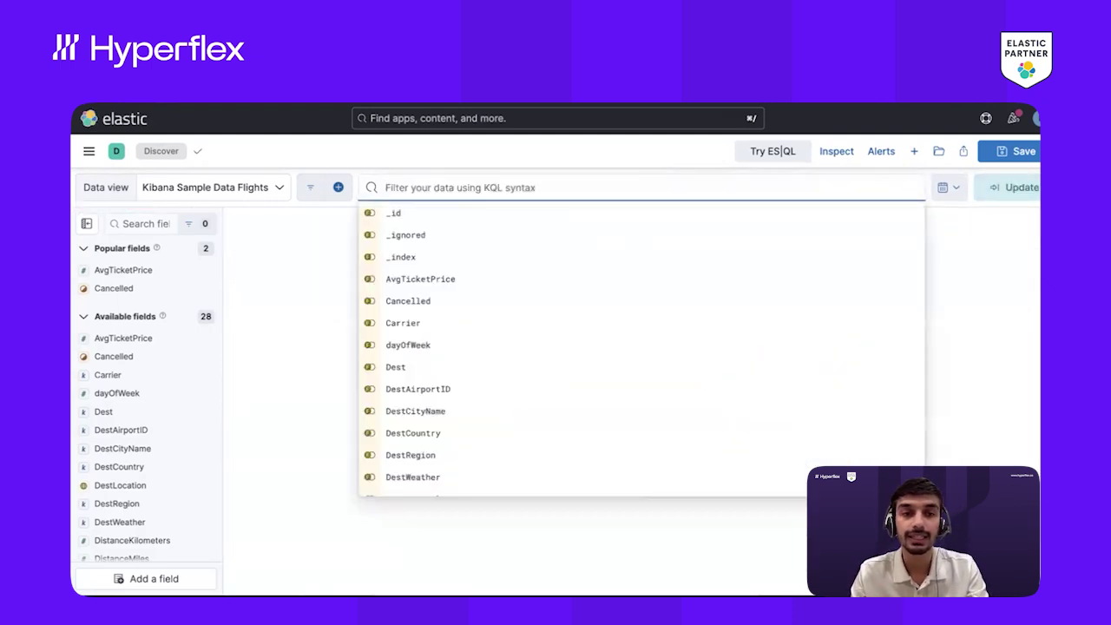
Reload the flight documents and filter them to the AvgTicketPrice value $829.58 from the field's top values.
{"action": "left_click", "coordinate": [147, 273]}
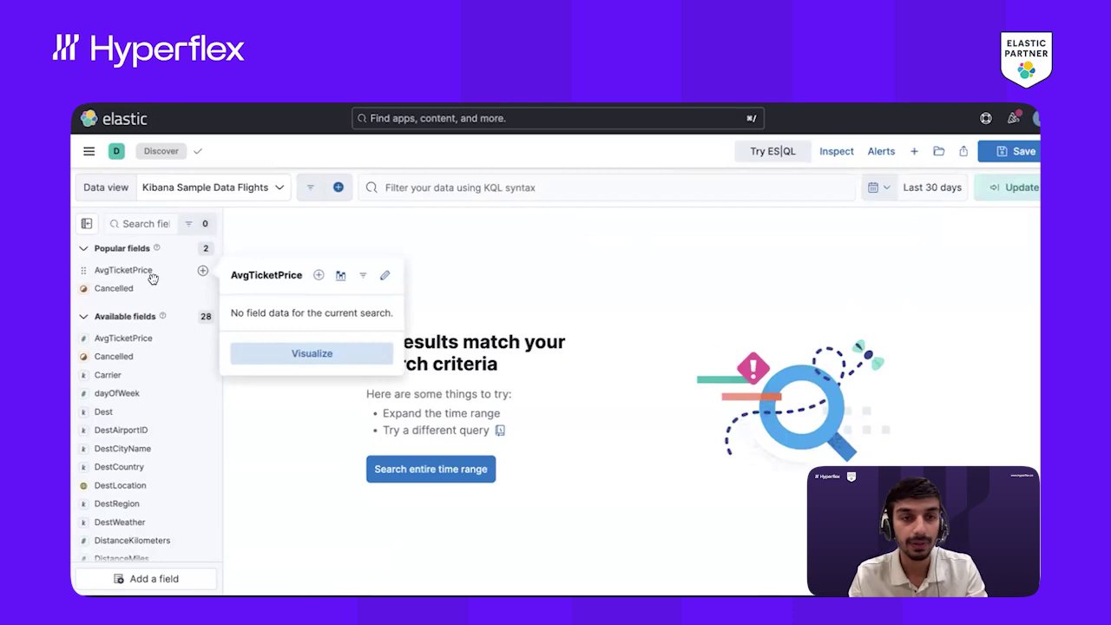
{"action": "left_click", "coordinate": [200, 286]}
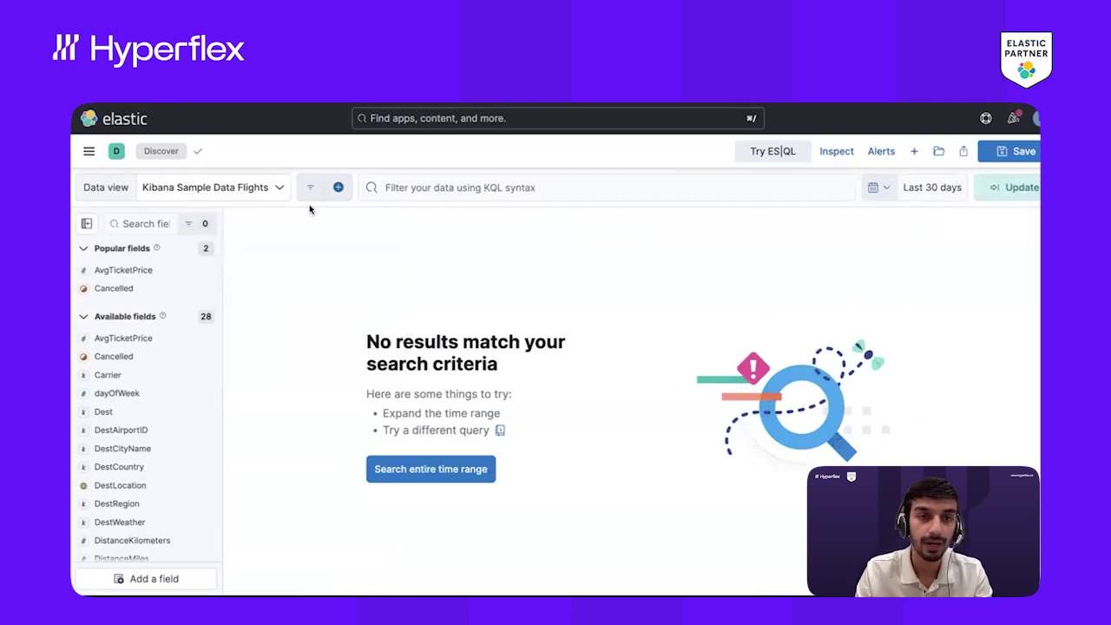
{"action": "left_click", "coordinate": [1023, 189]}
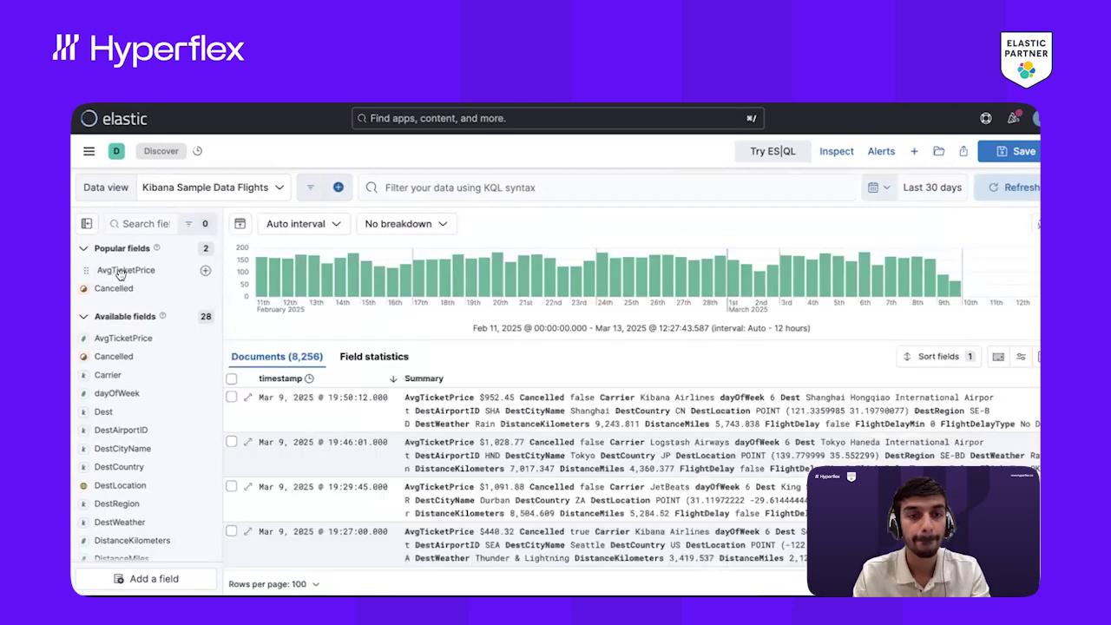
{"action": "left_click", "coordinate": [122, 271]}
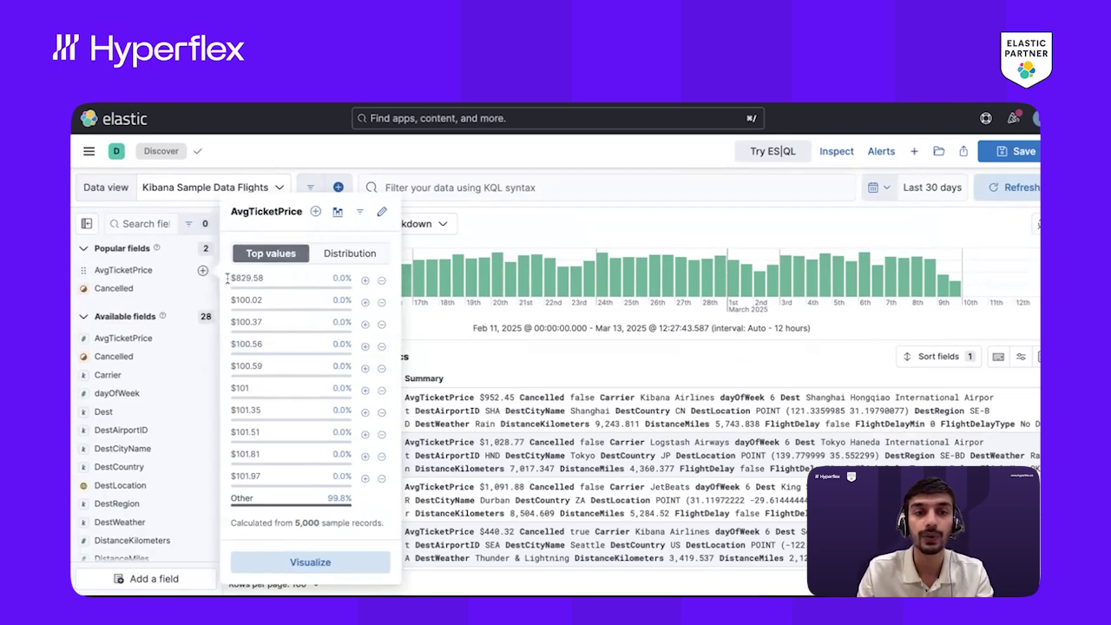
{"action": "left_click", "coordinate": [364, 282]}
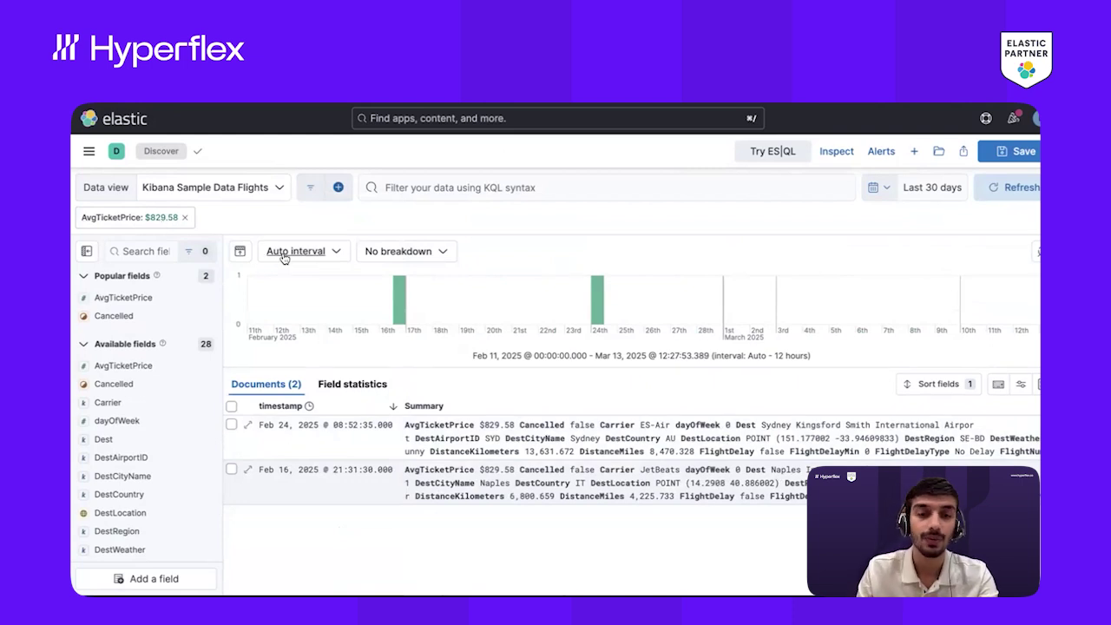
Add a second filter requiring that the Dest field exists.
{"action": "left_click", "coordinate": [338, 188]}
{"action": "left_click", "coordinate": [353, 258]}
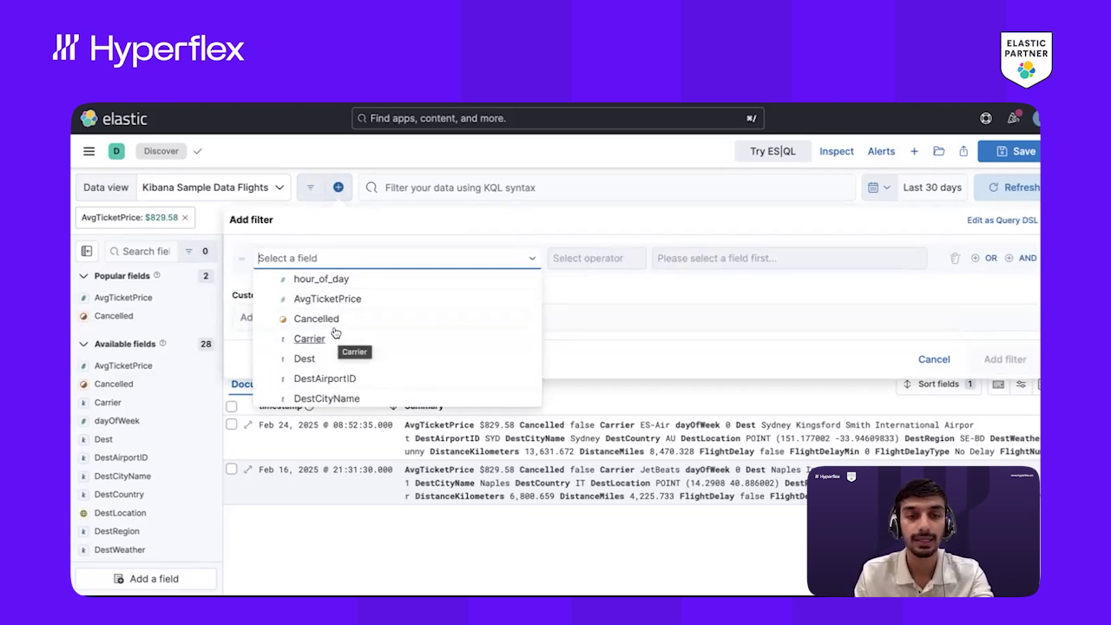
{"action": "left_click", "coordinate": [331, 319]}
{"action": "left_click", "coordinate": [332, 260]}
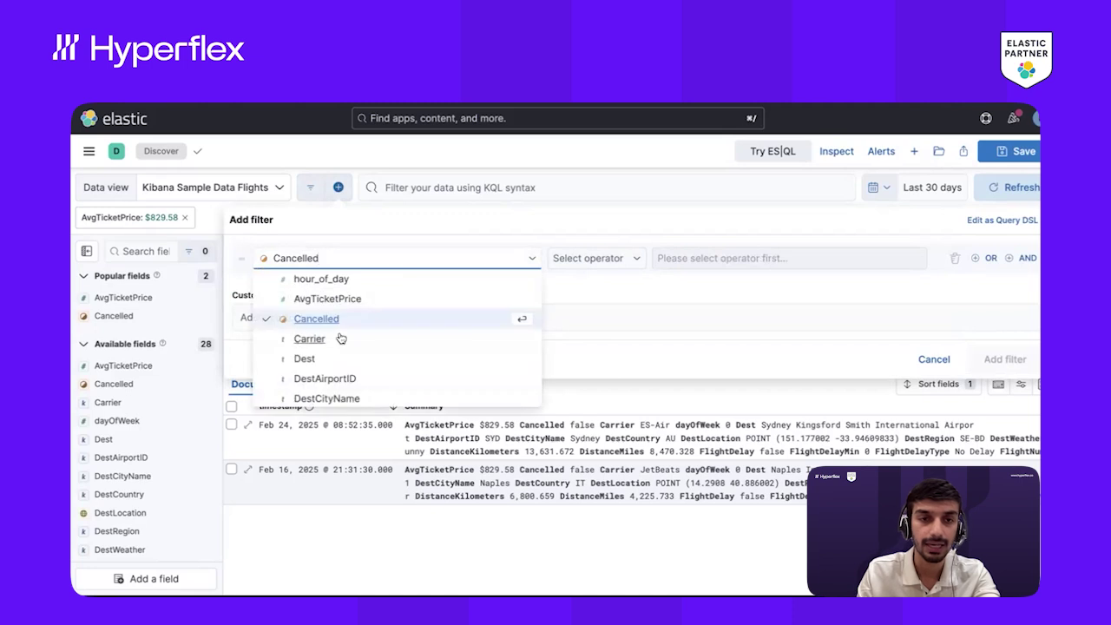
{"action": "scroll", "coordinate": [339, 335], "scroll_direction": "down", "scroll_amount": 1}
{"action": "left_click", "coordinate": [340, 334]}
{"action": "left_click", "coordinate": [623, 260]}
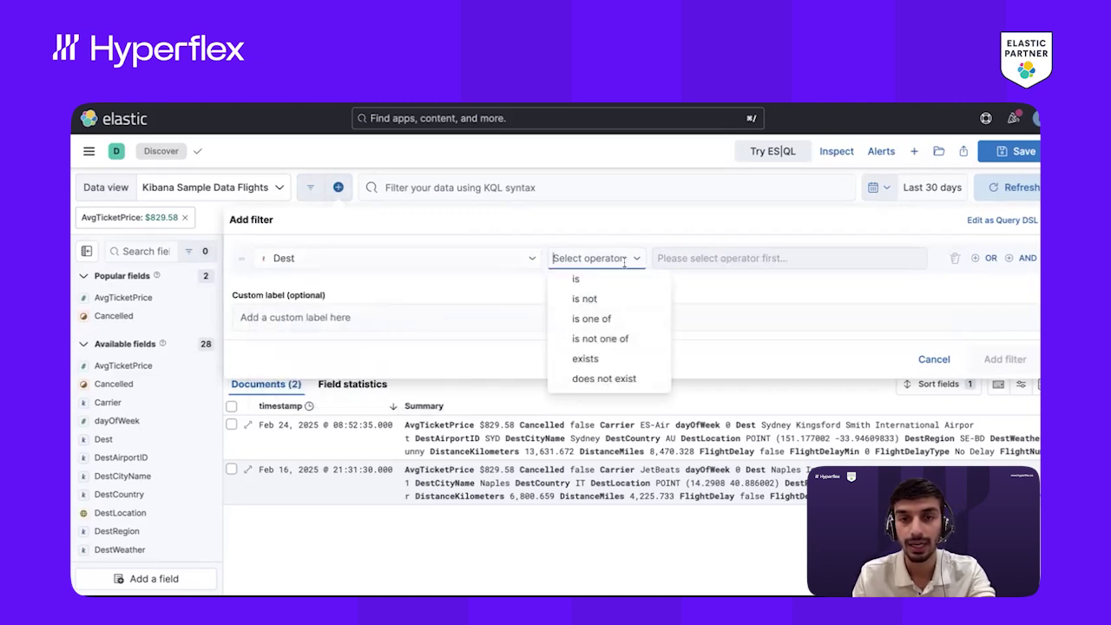
{"action": "left_click", "coordinate": [586, 358]}
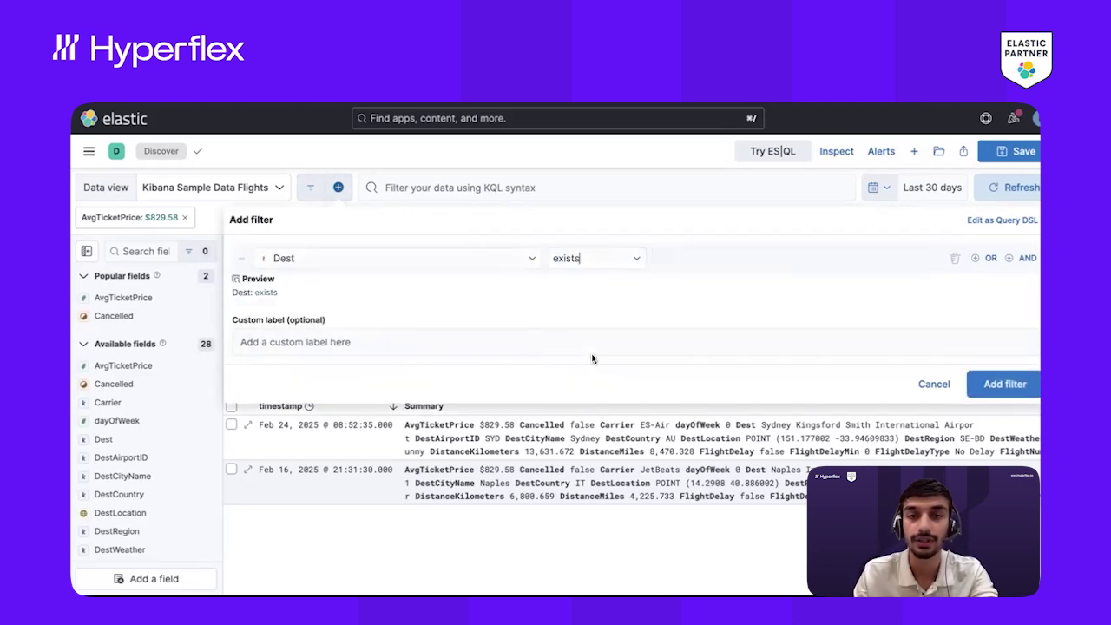
{"action": "left_click", "coordinate": [1006, 384]}
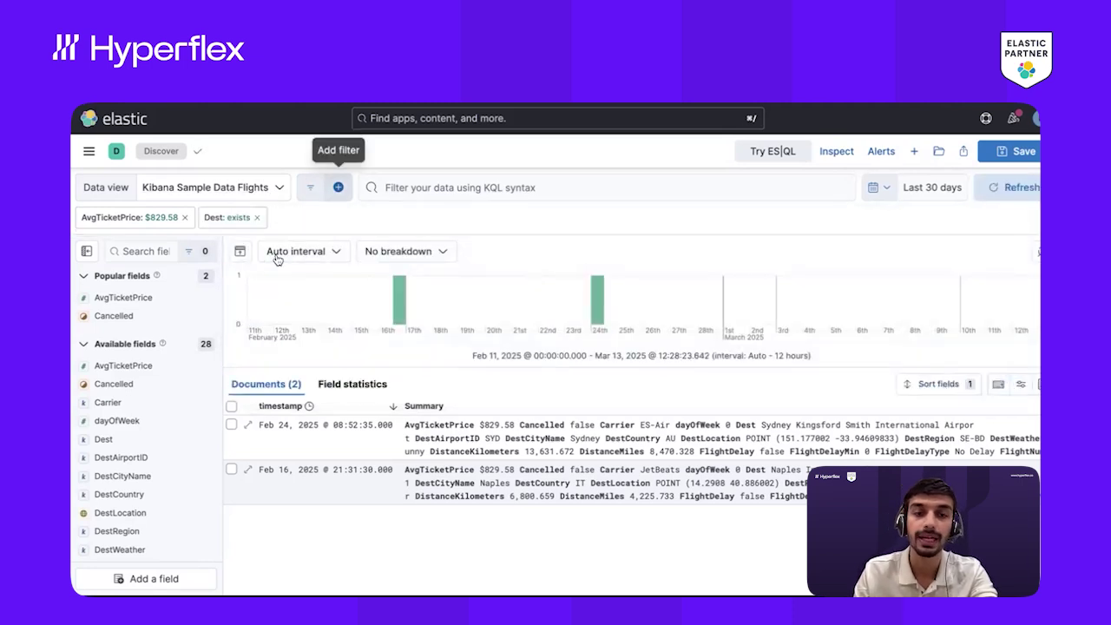
Remove the AvgTicketPrice filter and browse the flight documents with only the Dest filter applied.
{"action": "left_click", "coordinate": [184, 218]}
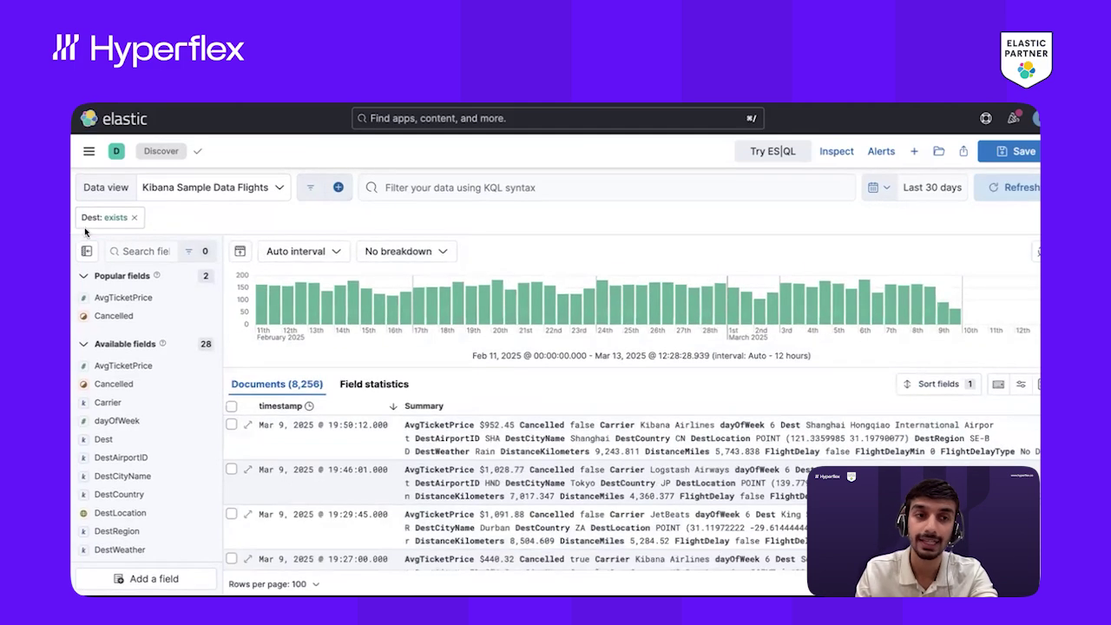
{"action": "scroll", "coordinate": [586, 447], "scroll_direction": "down", "scroll_amount": 5}
{"action": "scroll", "coordinate": [587, 447], "scroll_direction": "down", "scroll_amount": 10}
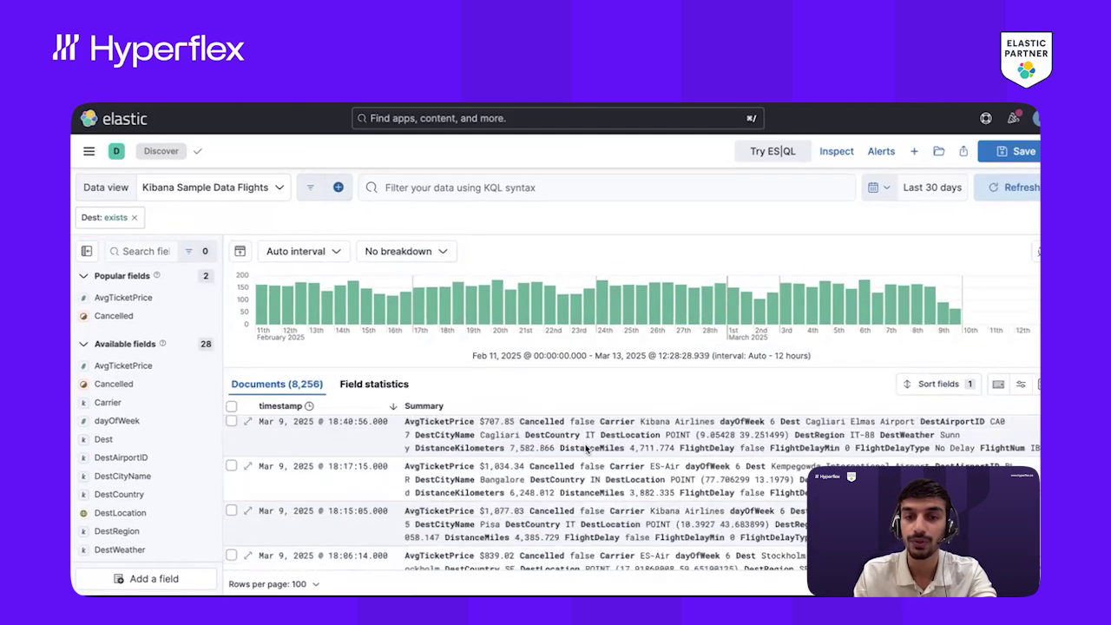
{"action": "scroll", "coordinate": [650, 437], "scroll_direction": "up", "scroll_amount": 9}
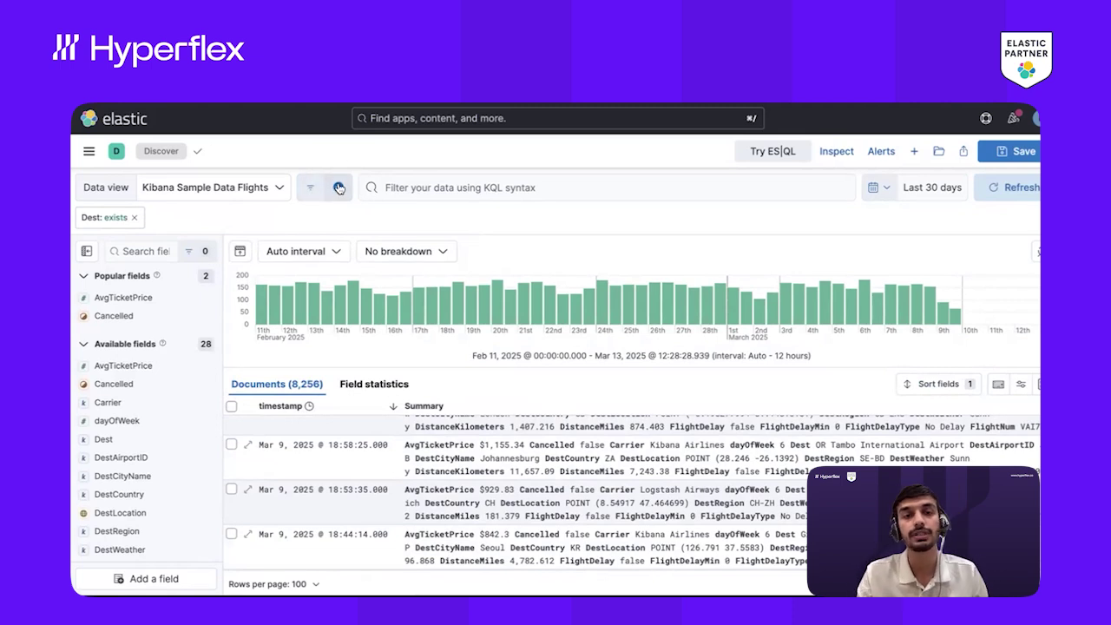
Run the KQL query "AvgTicketPrice : 100" on the flight documents.
{"action": "left_click", "coordinate": [338, 187]}
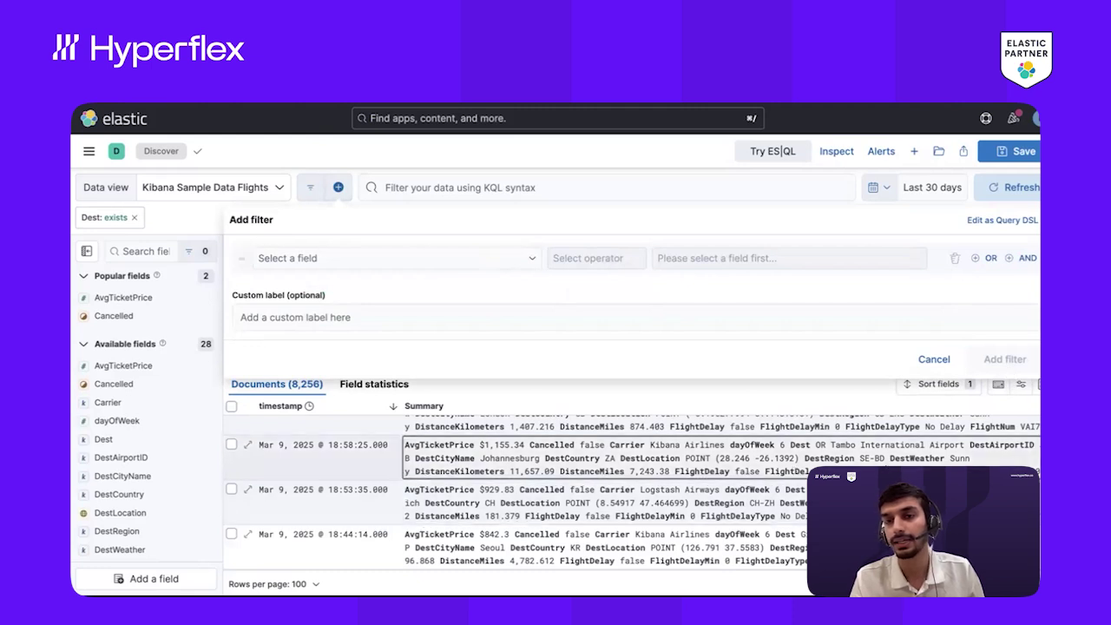
{"action": "left_click", "coordinate": [461, 186]}
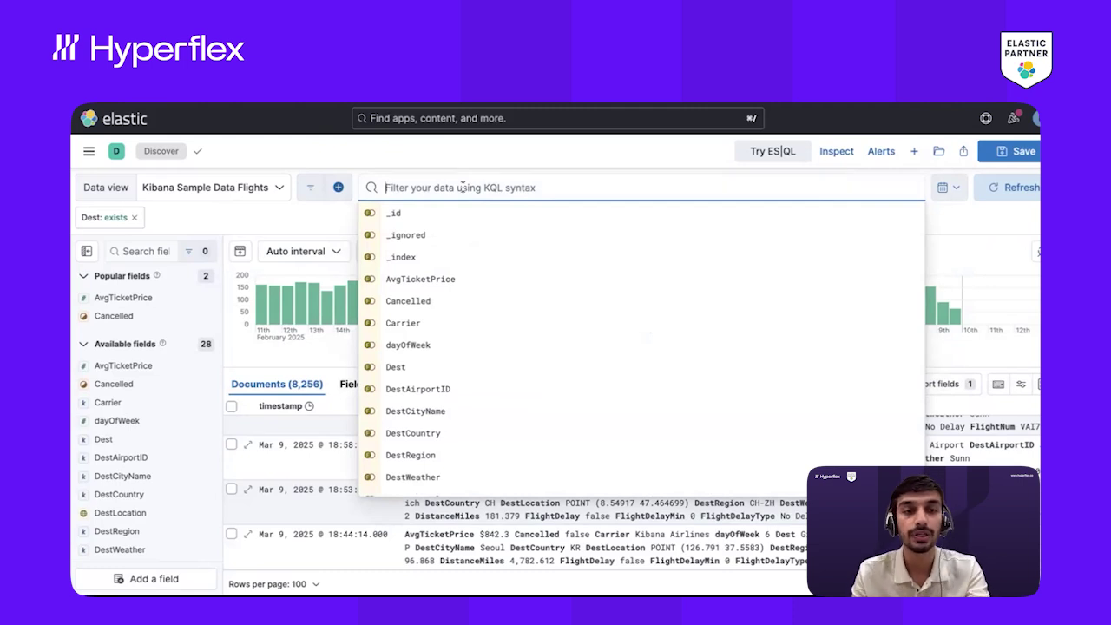
{"action": "type", "text": "avg"}
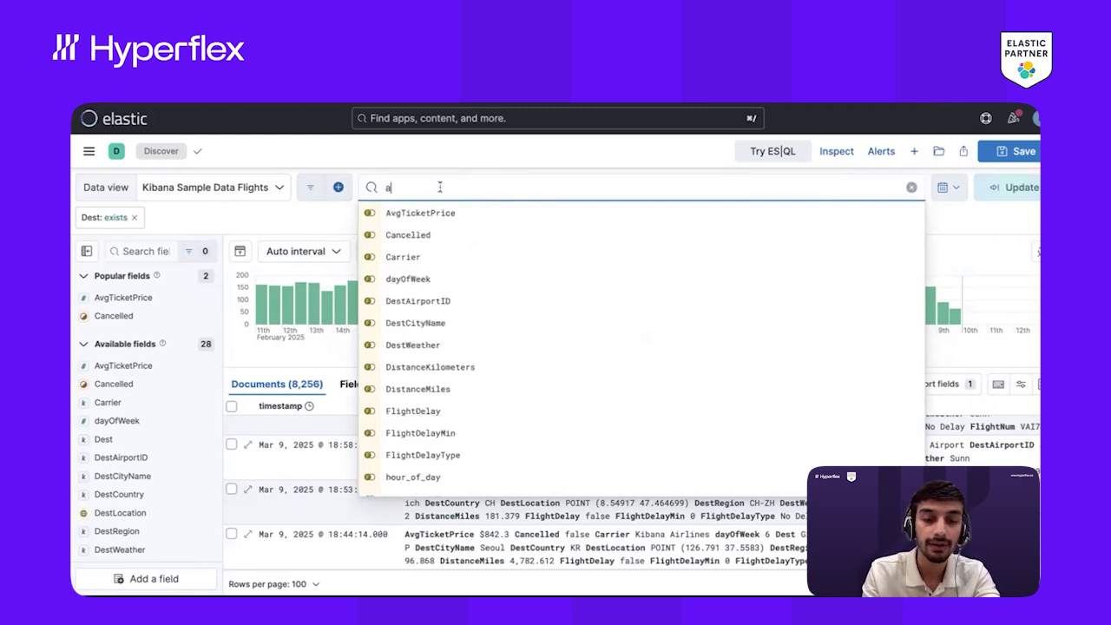
{"action": "left_click", "coordinate": [426, 213]}
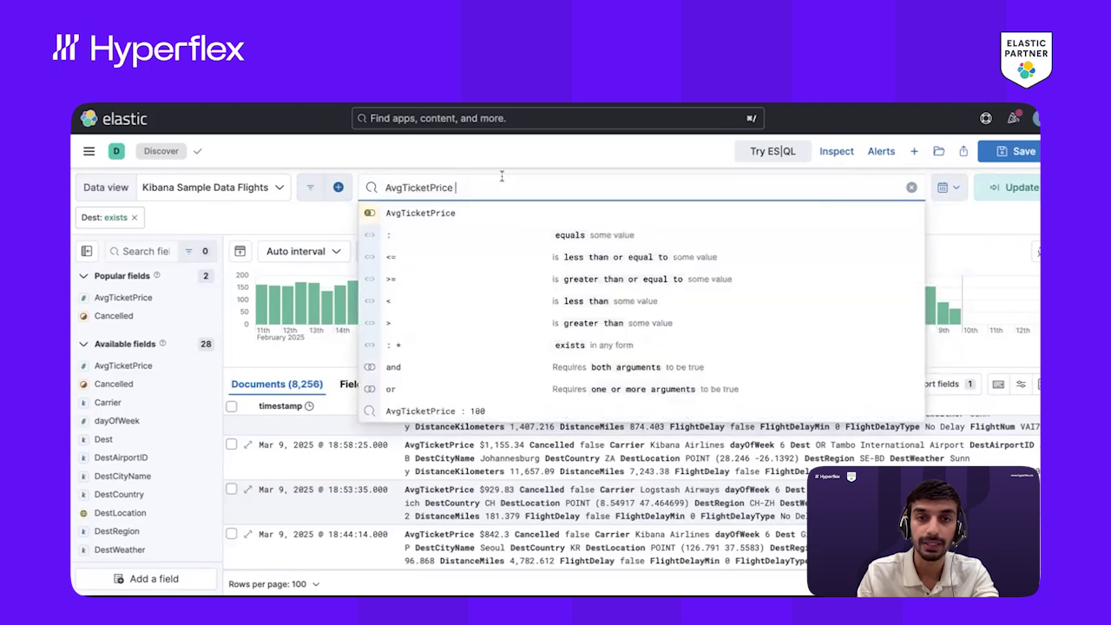
{"action": "type", "text": ":"}
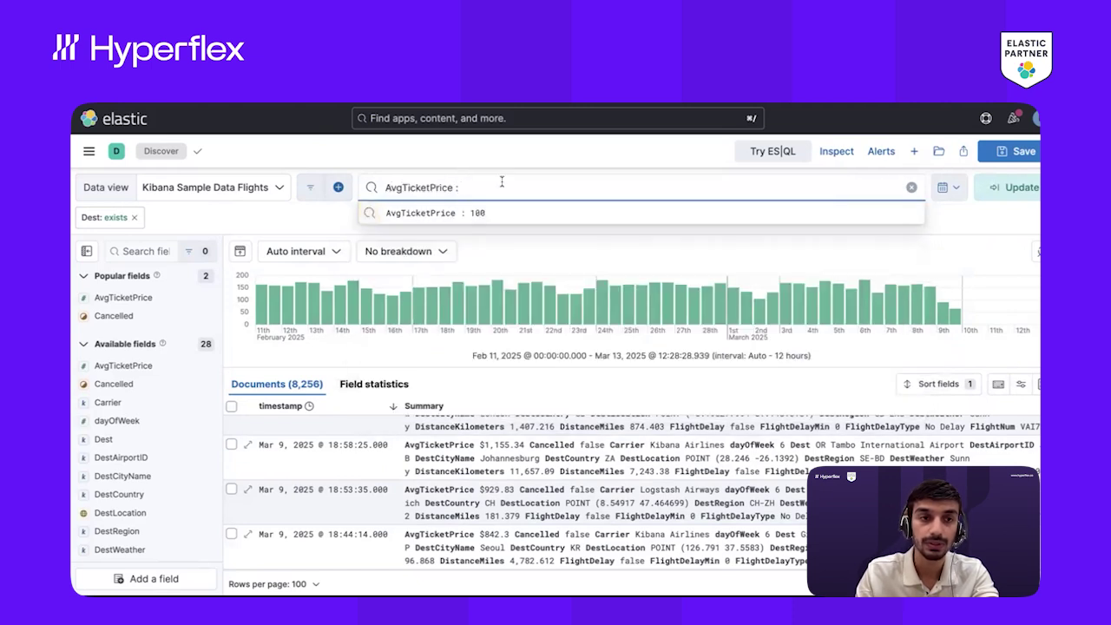
{"action": "left_click", "coordinate": [490, 215]}
{"action": "key", "text": "Return"}
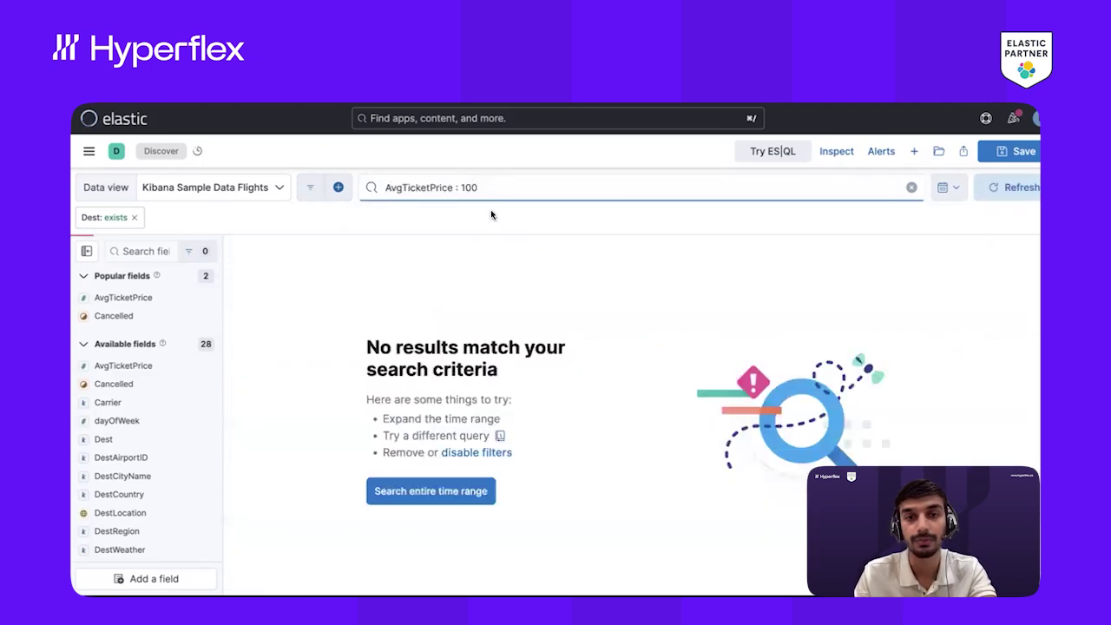
Clear the AvgTicketPrice query and reload the flight documents without query text.
{"action": "left_click", "coordinate": [495, 187]}
{"action": "key", "text": "BackSpace"}
{"action": "key", "text": "BackSpace"}
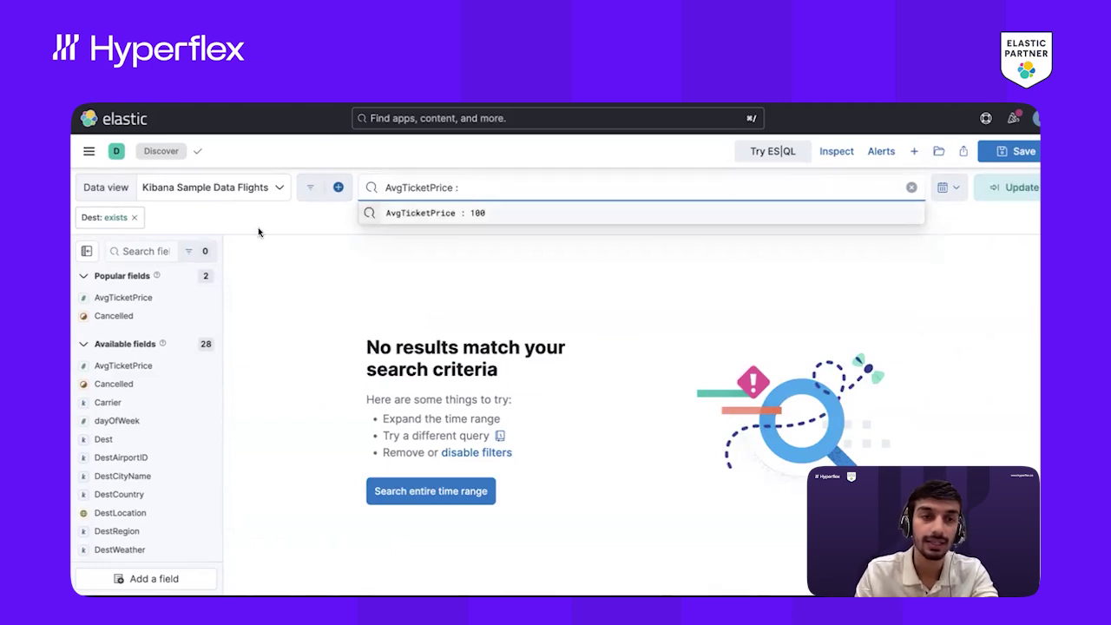
{"action": "left_click", "coordinate": [124, 297]}
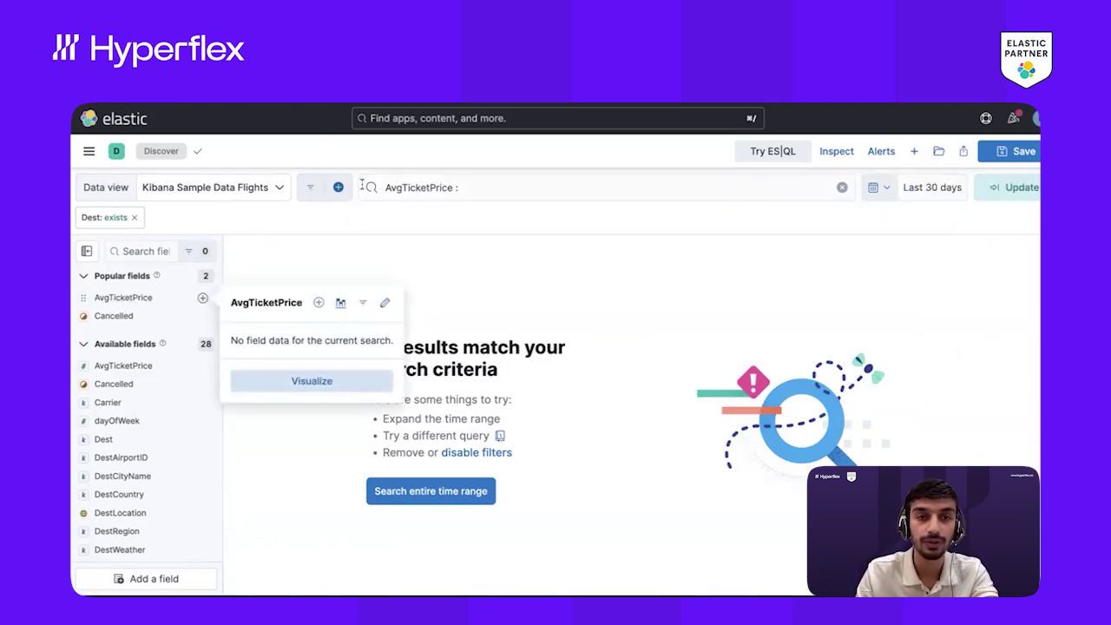
{"action": "left_click", "coordinate": [707, 191]}
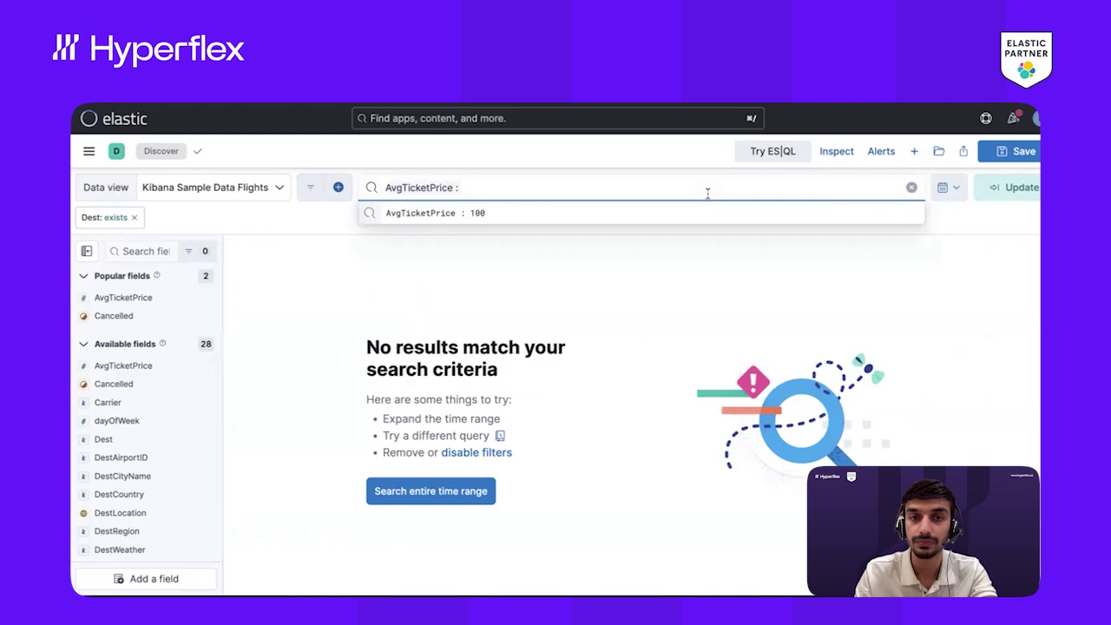
{"action": "key", "text": "super+a"}
{"action": "key", "text": "BackSpace"}
{"action": "key", "text": "Return"}
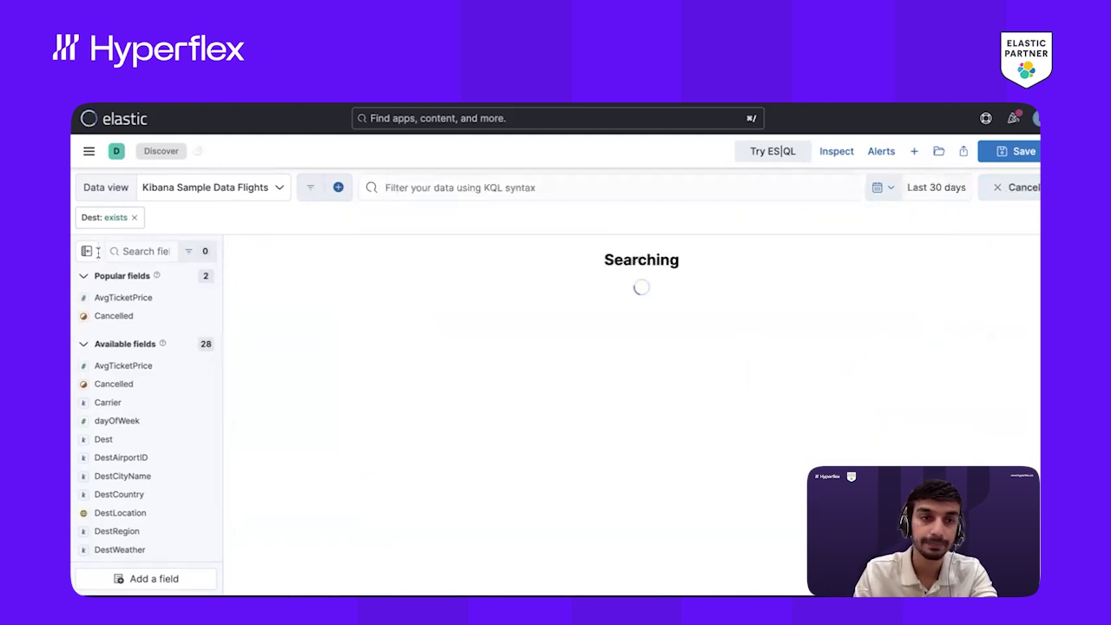
Check the top values of AvgTicketPrice and run the KQL query "AvgTicketPrice : 100.02".
{"action": "left_click", "coordinate": [122, 297]}
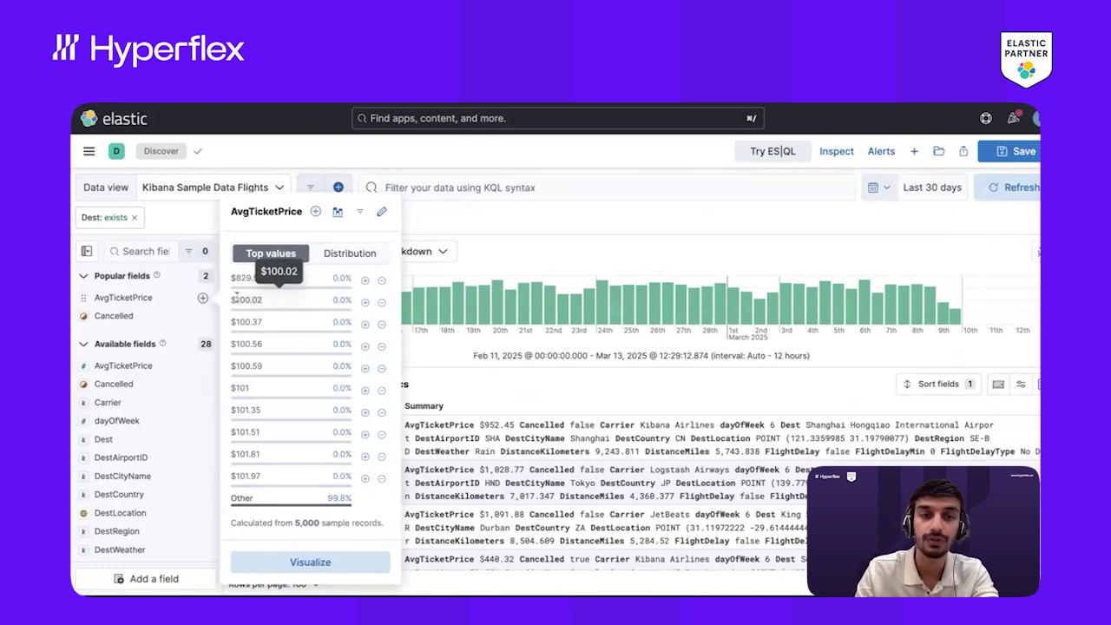
{"action": "left_click", "coordinate": [463, 184]}
{"action": "type", "text": "avg"}
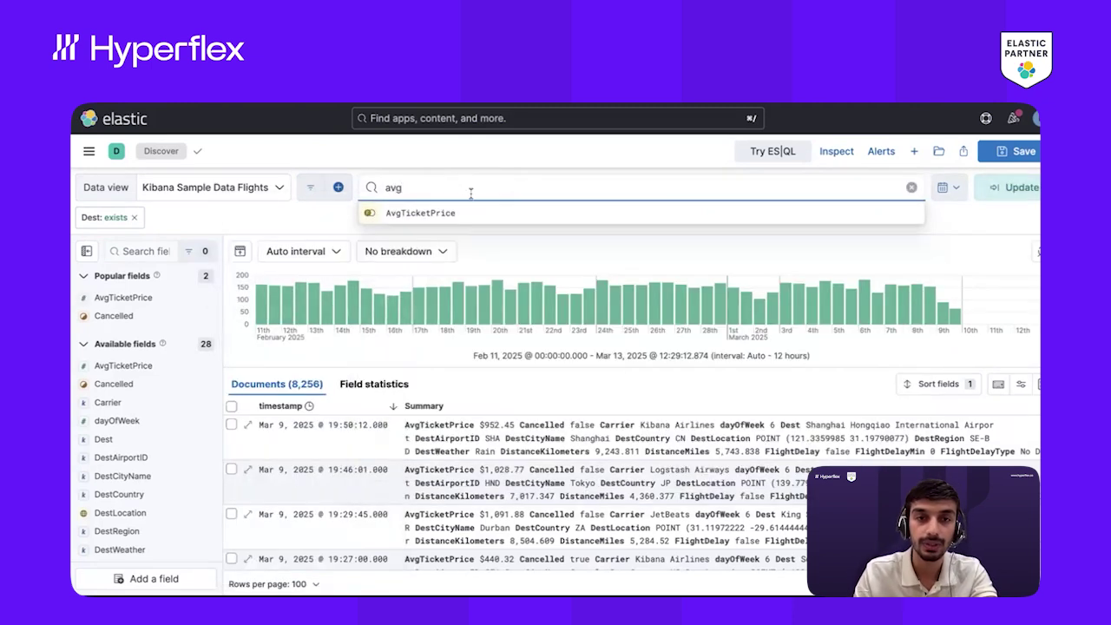
{"action": "key", "text": "Return"}
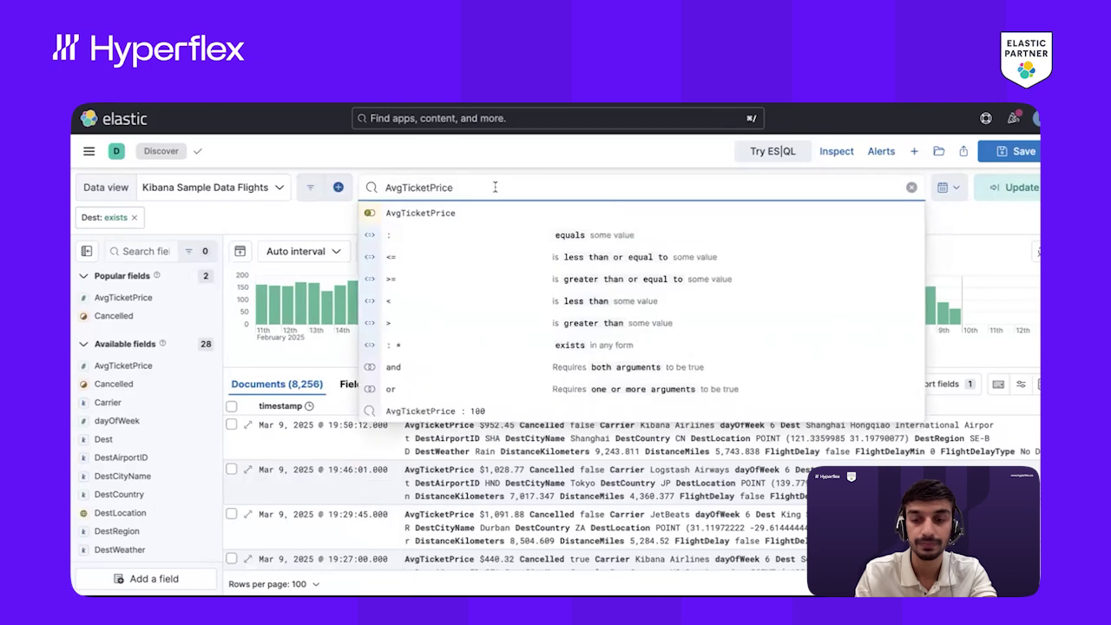
{"action": "type", "text": ": 100.02"}
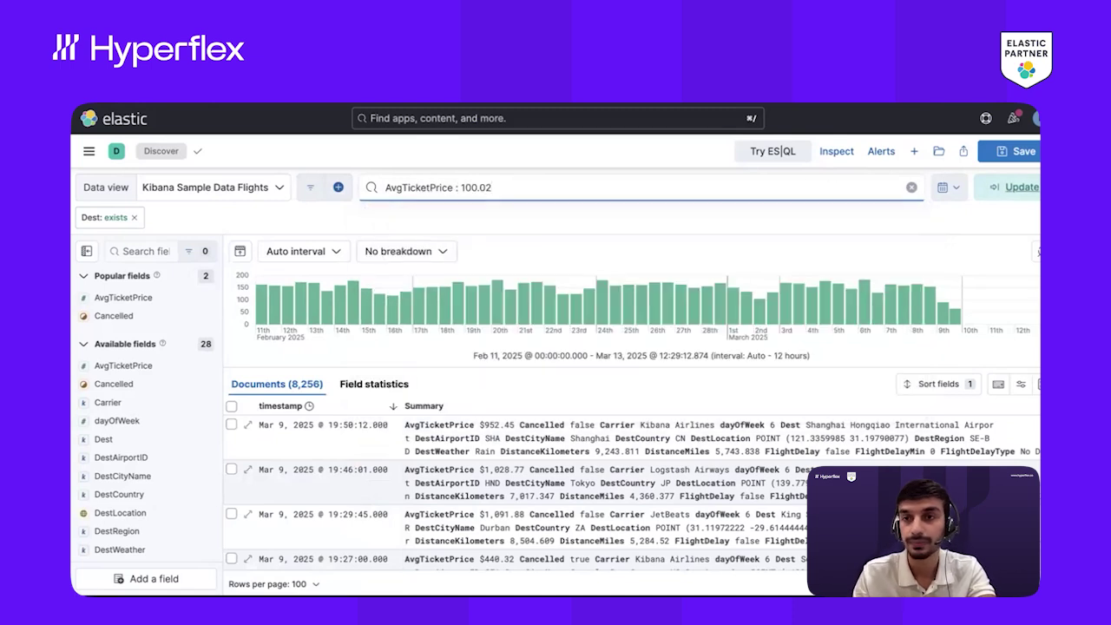
{"action": "key", "text": "Return"}
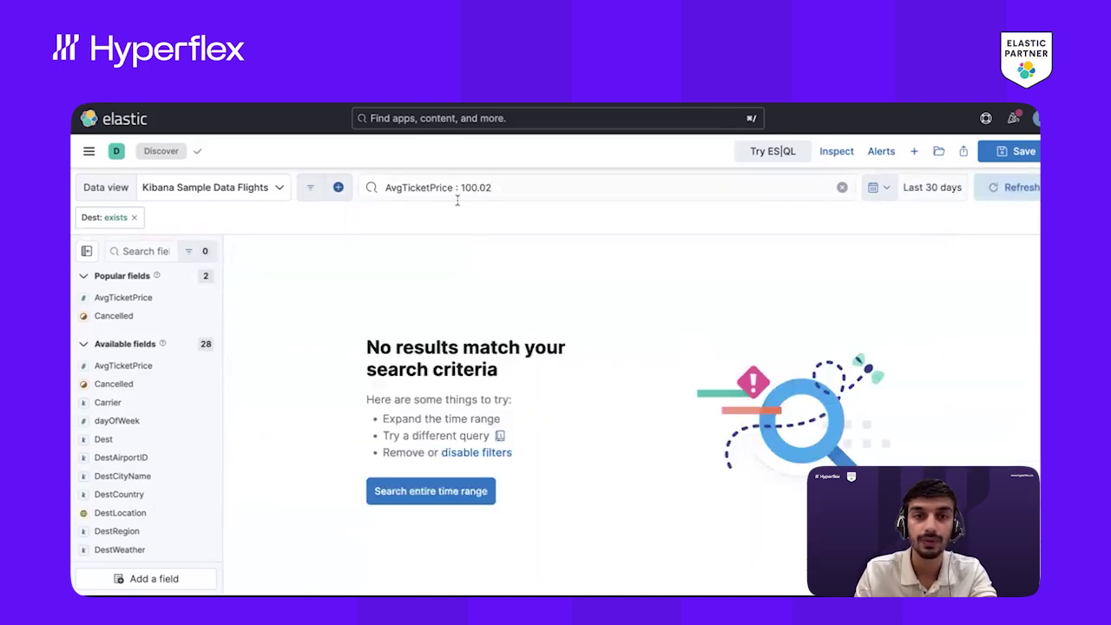
Try the ticket price query with a quoted dollar value, AvgTicketPrice : "$100.02".
{"action": "left_click", "coordinate": [460, 186]}
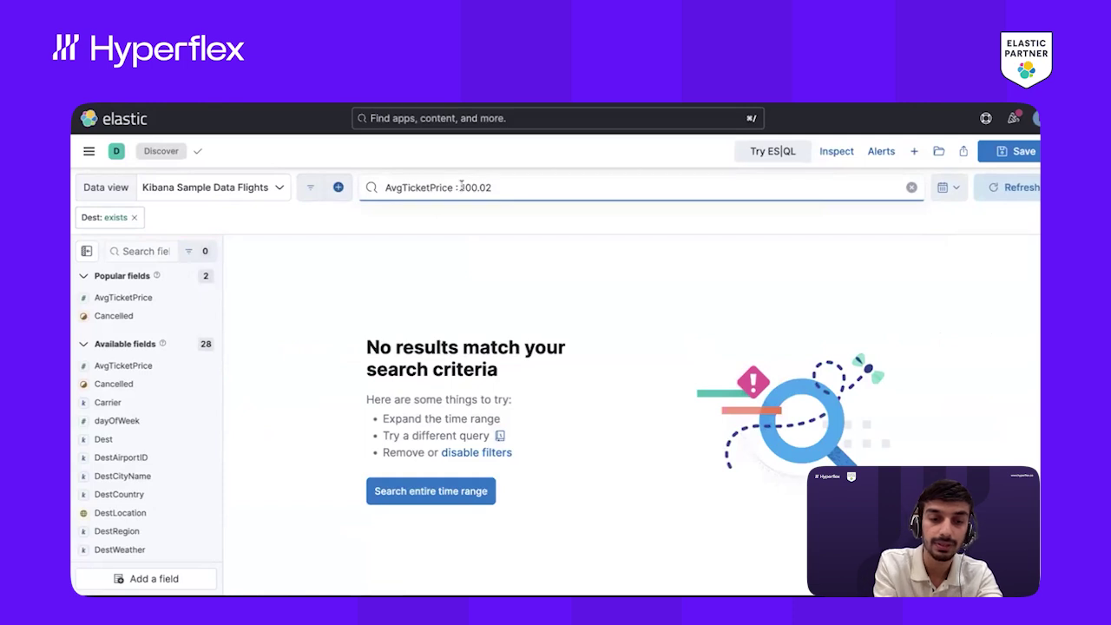
{"action": "type", "text": "$"}
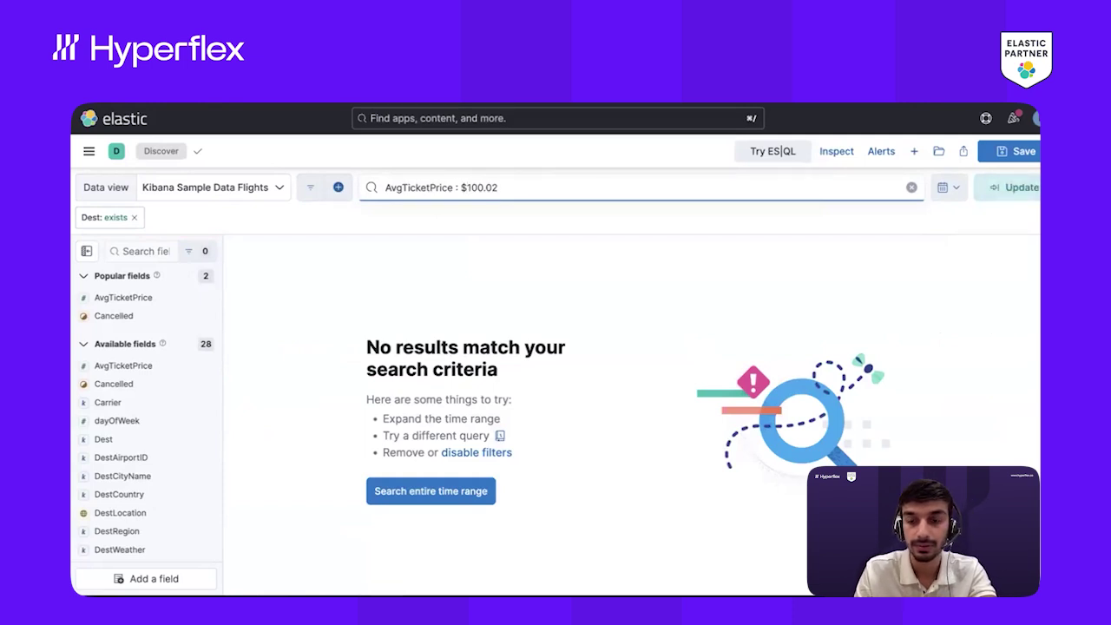
{"action": "left_click", "coordinate": [461, 187]}
{"action": "type", "text": "\""}
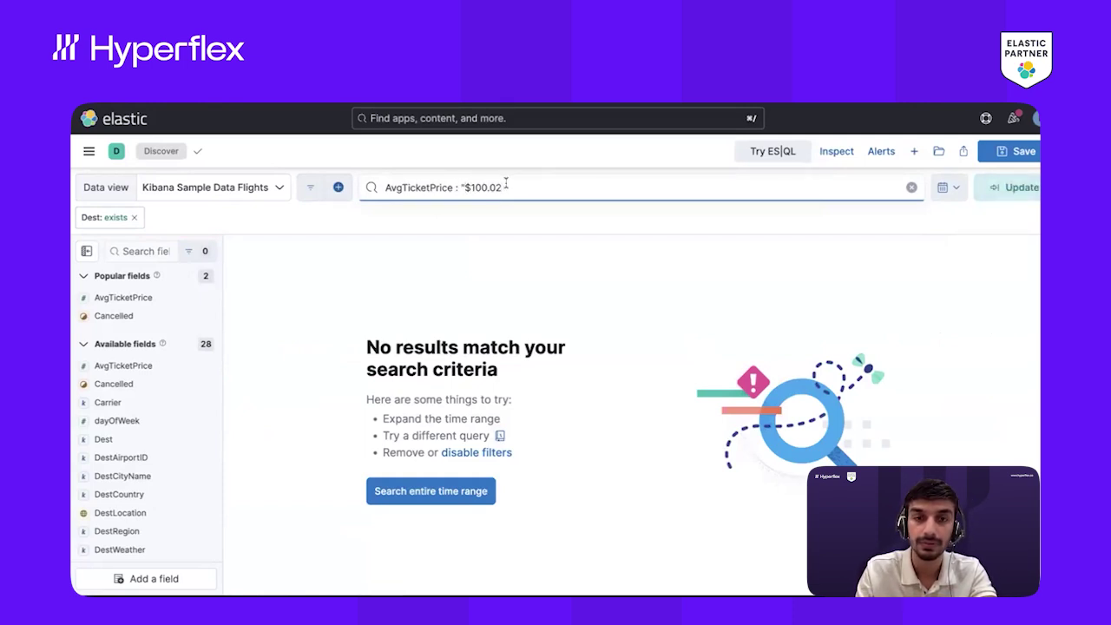
{"action": "key", "text": "Return"}
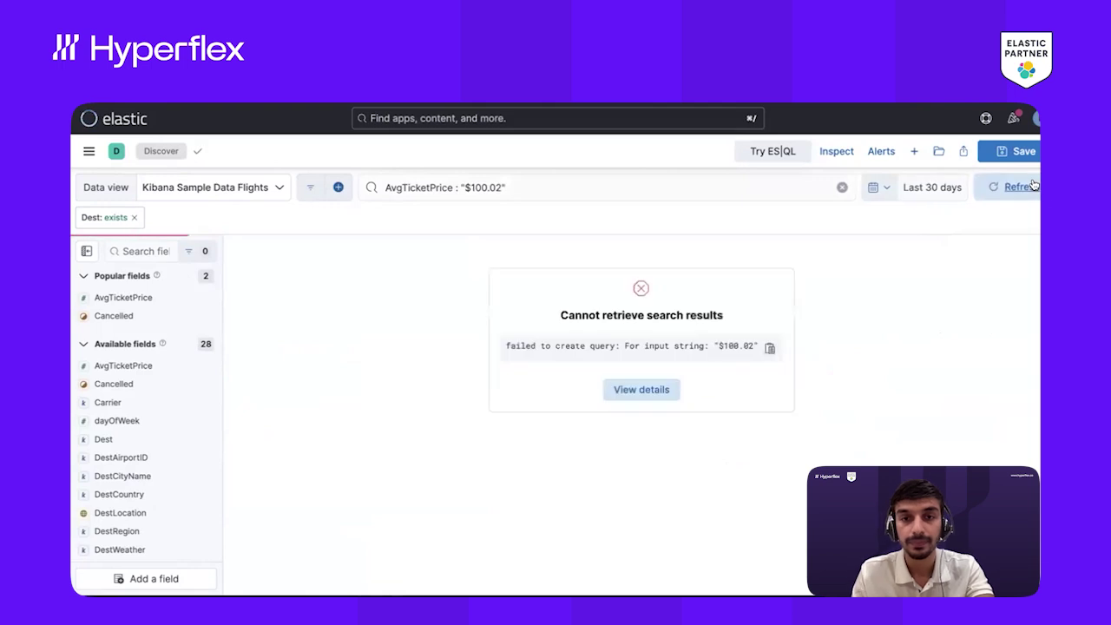
Remove the quotation marks and dollar sign so the query text reads AvgTicketPrice : 100.02.
{"action": "left_click", "coordinate": [513, 187]}
{"action": "key", "text": "BackSpace"}
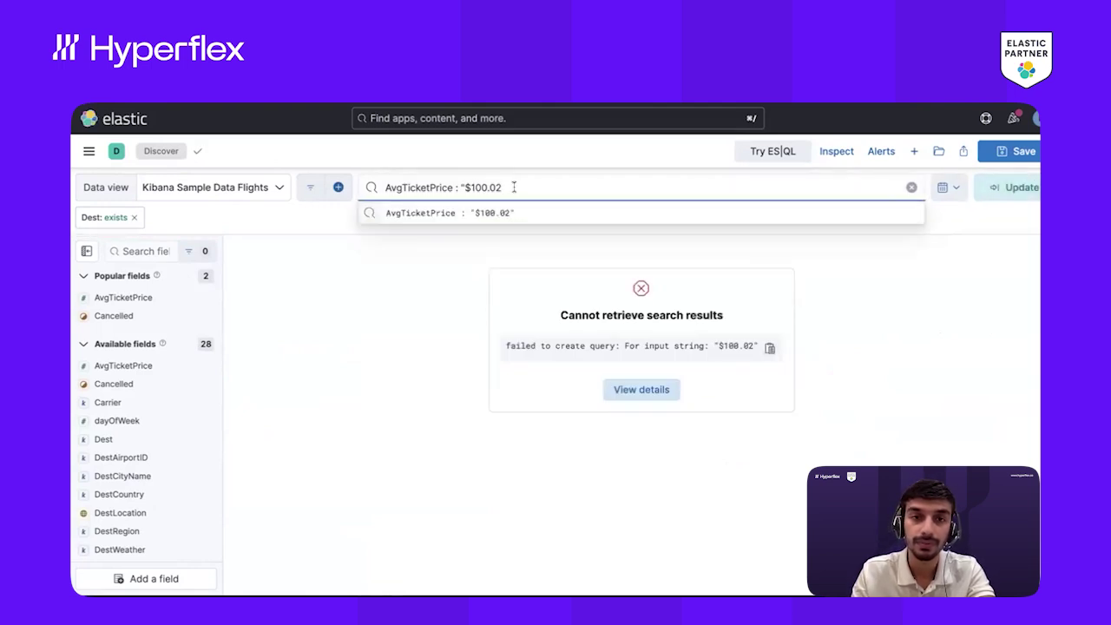
{"action": "left_click", "coordinate": [463, 186]}
{"action": "key", "text": "BackSpace"}
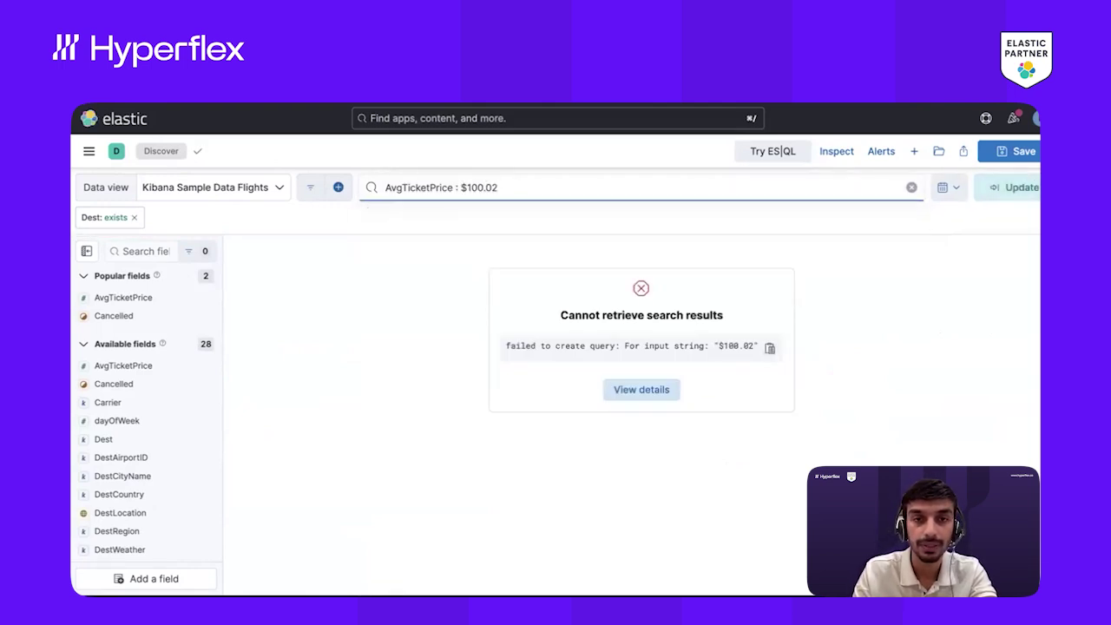
{"action": "left_click", "coordinate": [465, 188]}
{"action": "key", "text": "BackSpace"}
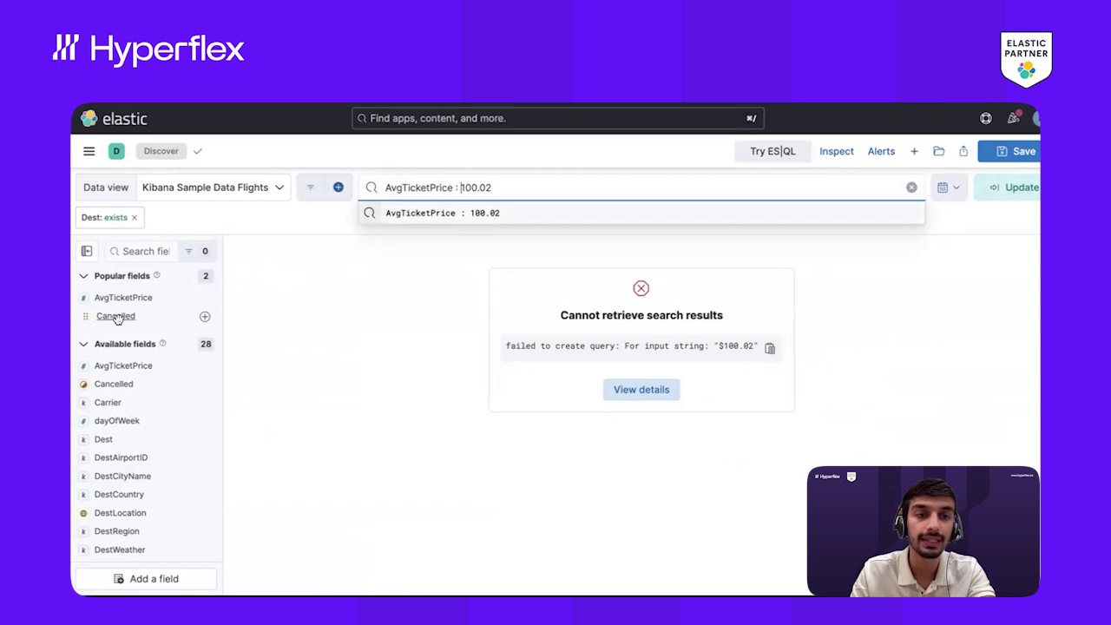
Clear the KQL query text and check the field details of AvgTicketPrice.
{"action": "left_click", "coordinate": [910, 190]}
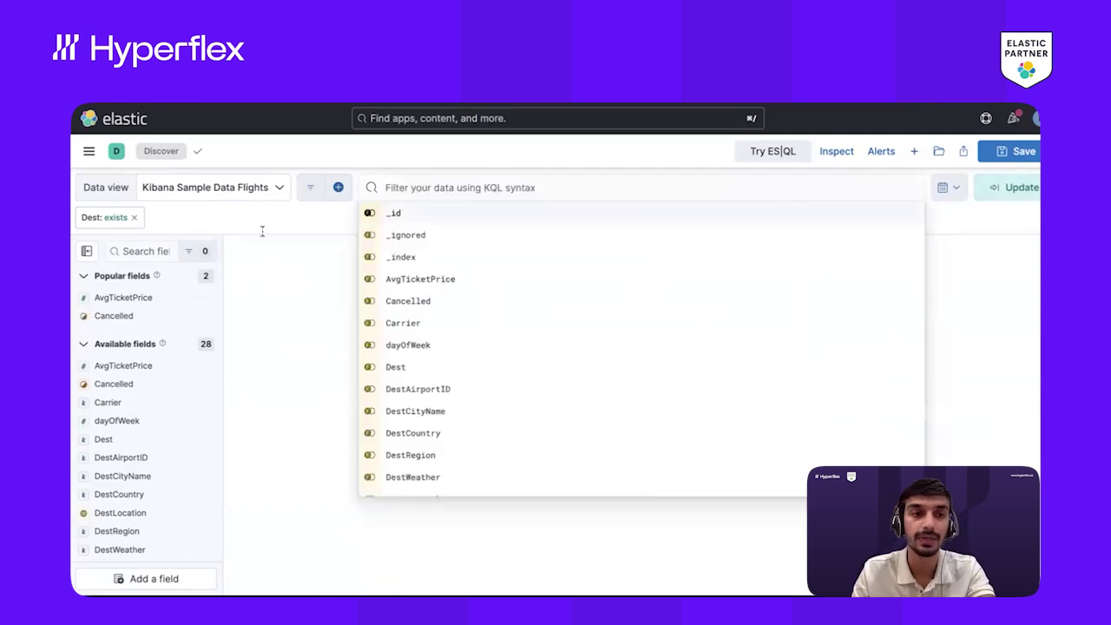
{"action": "left_click", "coordinate": [387, 186]}
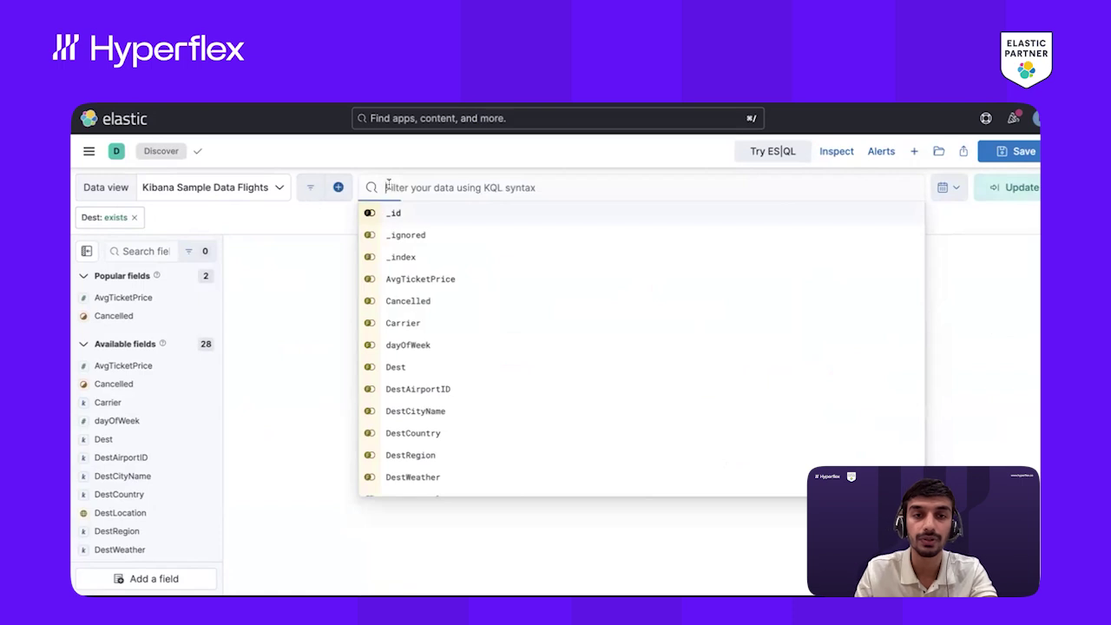
{"action": "left_click", "coordinate": [139, 366]}
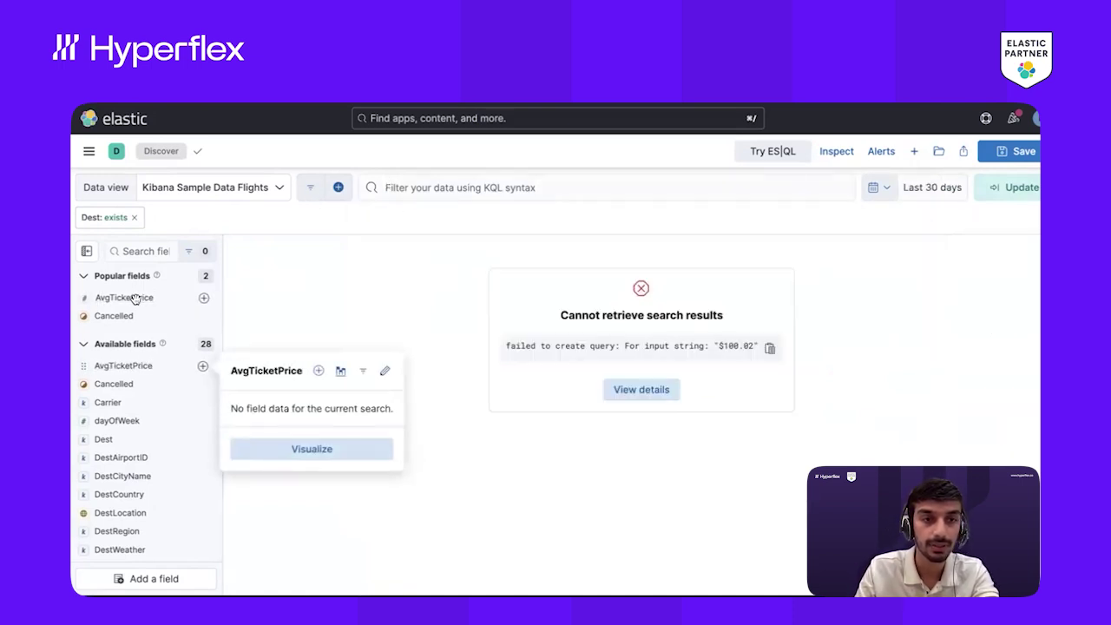
{"action": "left_click", "coordinate": [137, 297]}
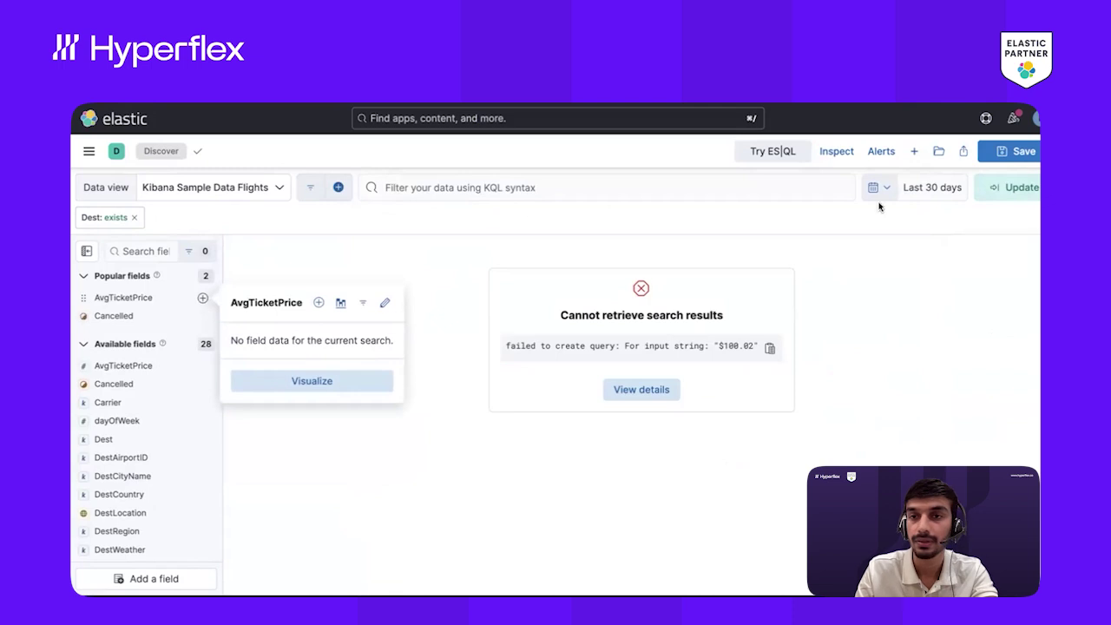
Reload the flight documents and filter for the value $100.02 from the top values of AvgTicketPrice.
{"action": "left_click", "coordinate": [993, 185]}
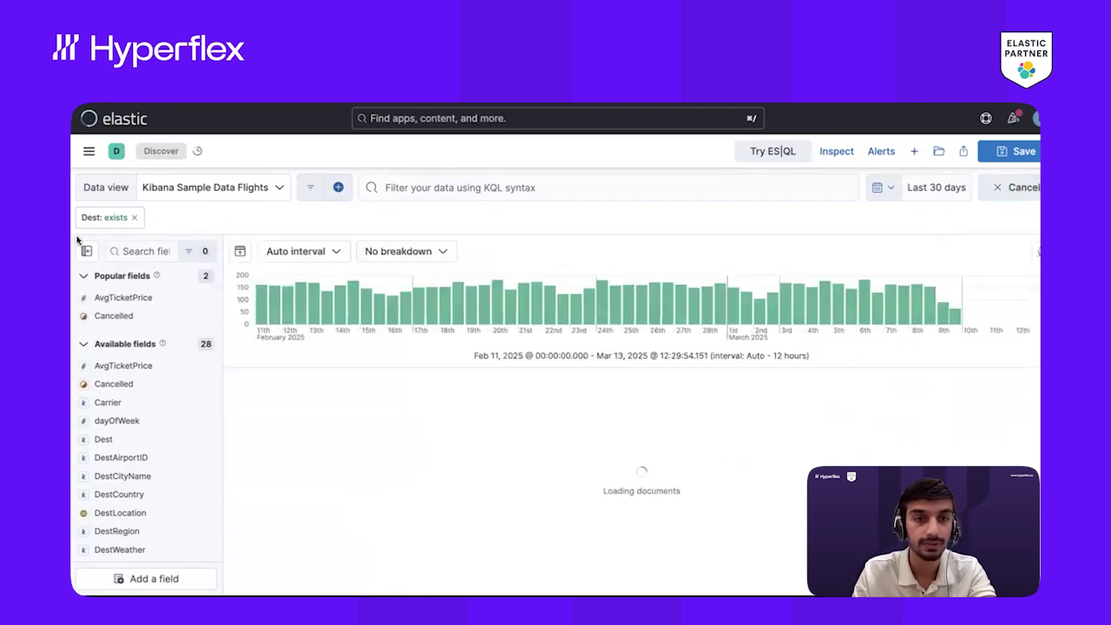
{"action": "left_click", "coordinate": [122, 297]}
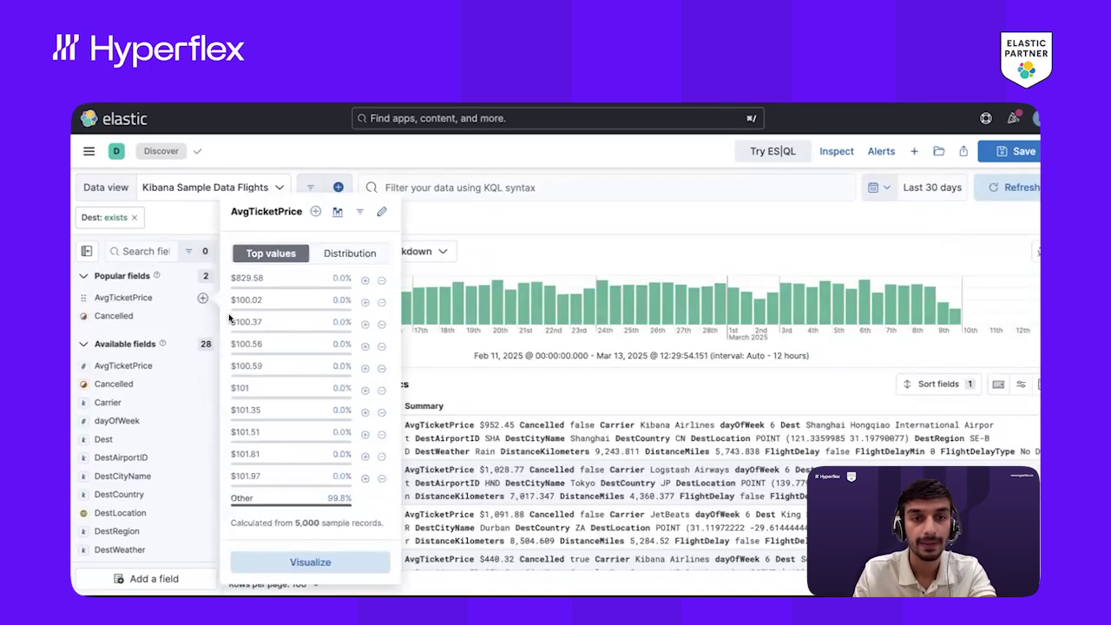
{"action": "left_click", "coordinate": [366, 301]}
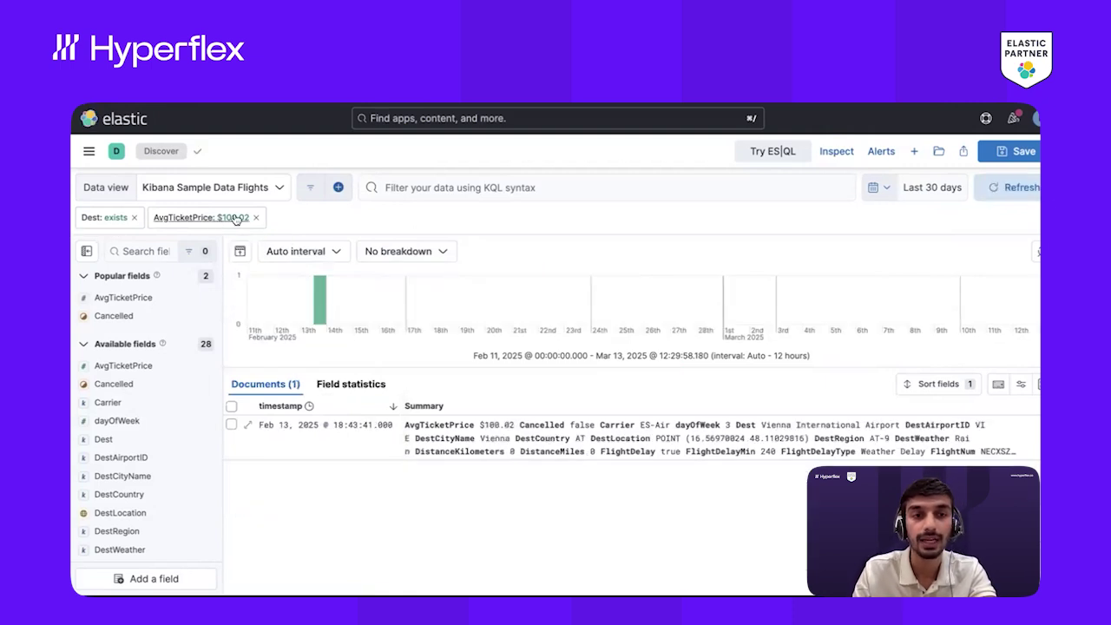
{"action": "left_click", "coordinate": [418, 187]}
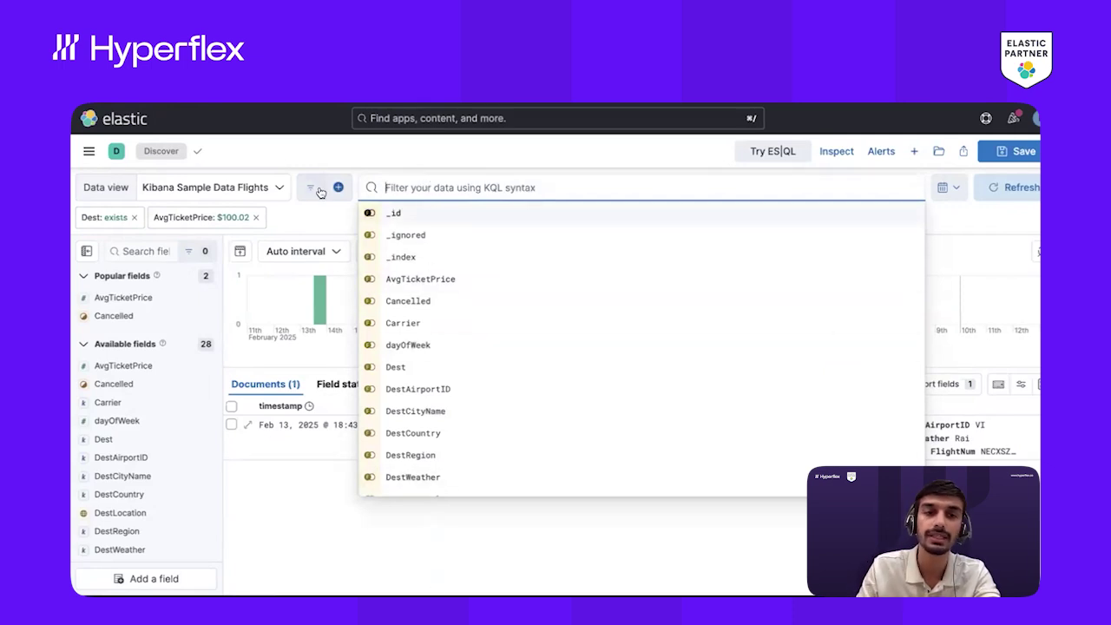
{"action": "type", "text": "a"}
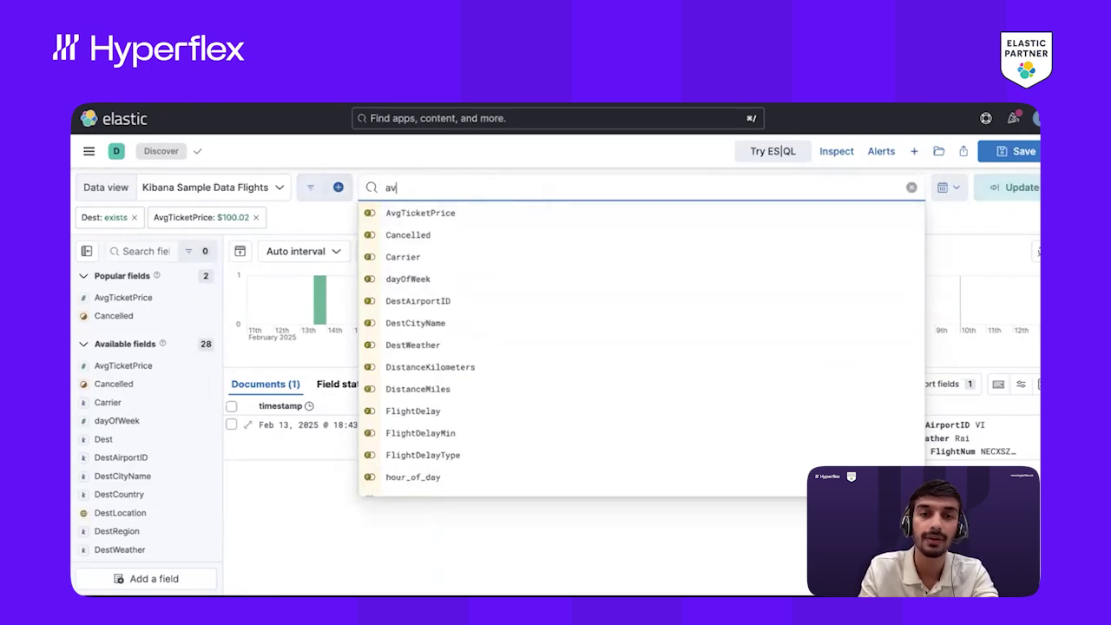
{"action": "type", "text": "v"}
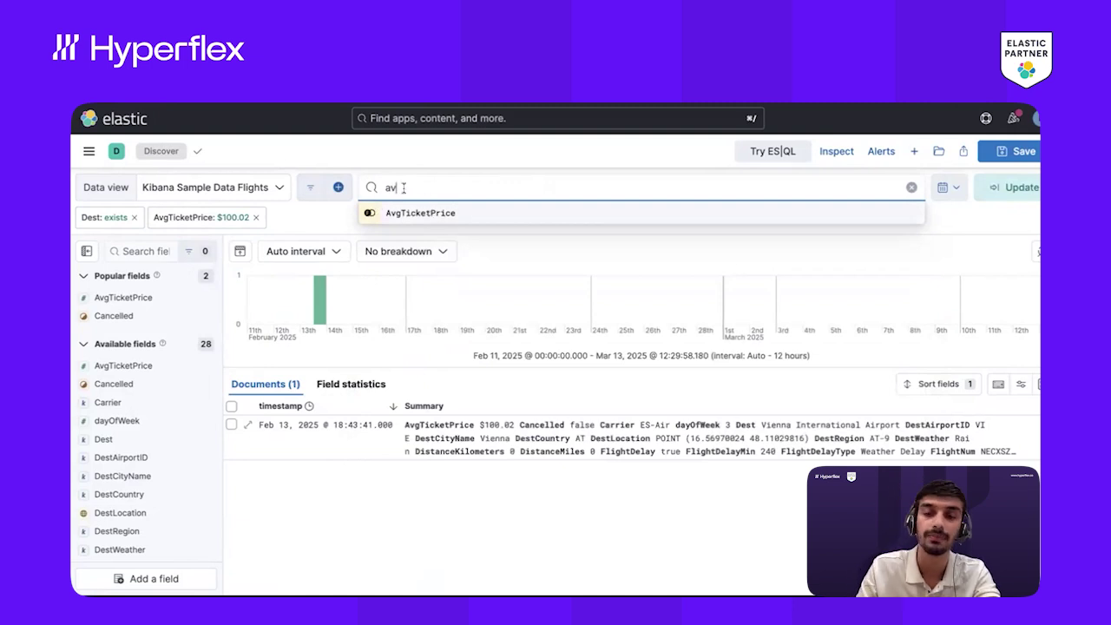
{"action": "key", "text": "BackSpace"}
{"action": "key", "text": "BackSpace"}
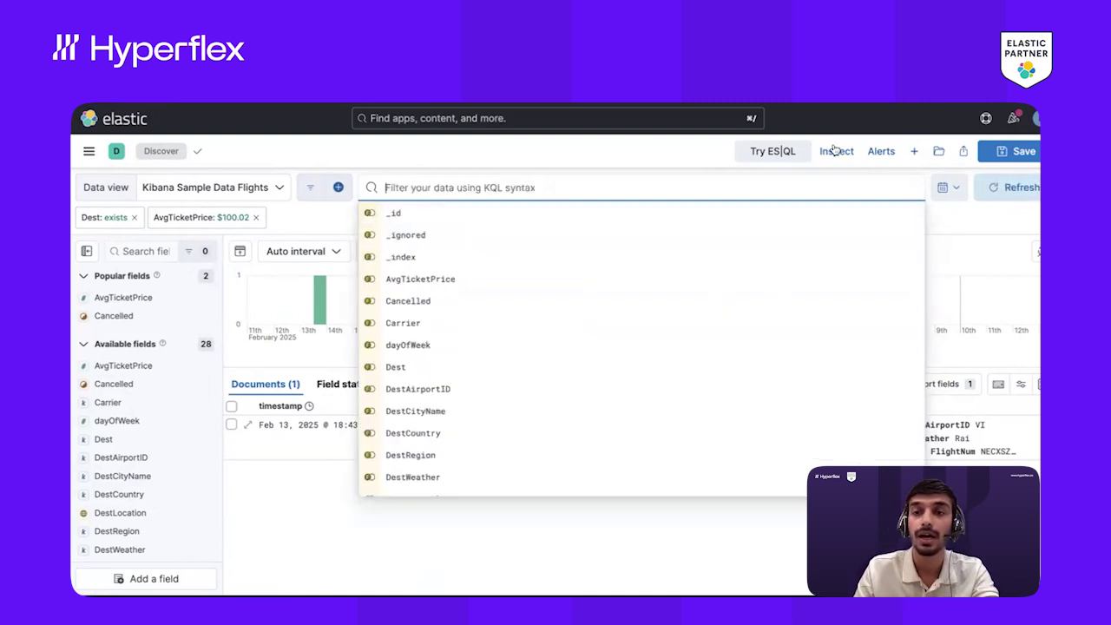
{"action": "left_click", "coordinate": [967, 223]}
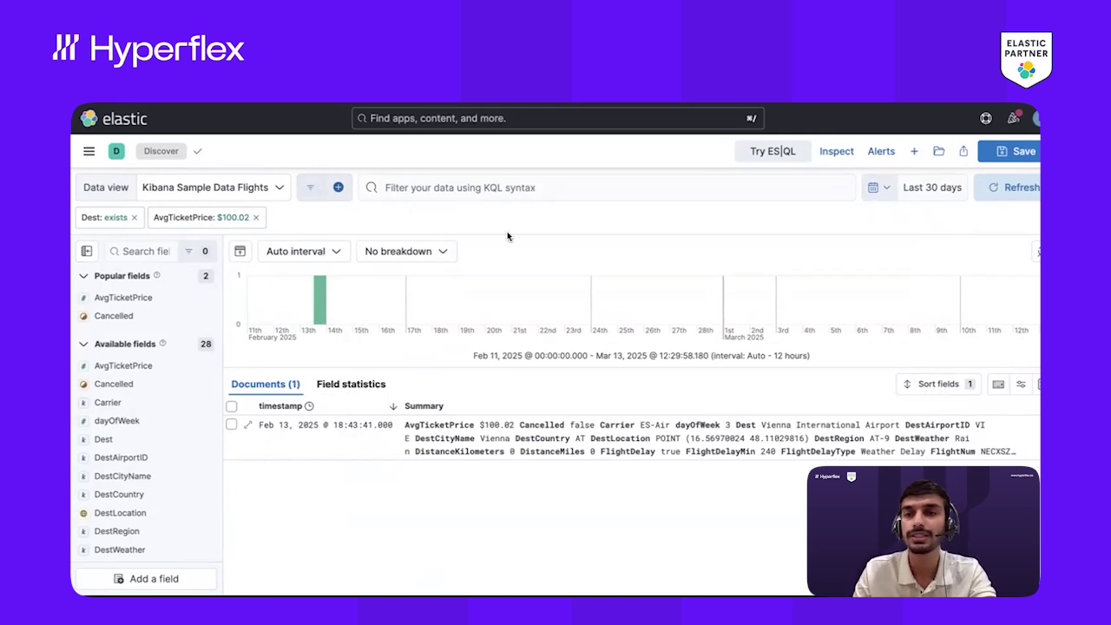
Save the filtered search with the title "my save search" without storing the time range.
{"action": "left_click", "coordinate": [1022, 151]}
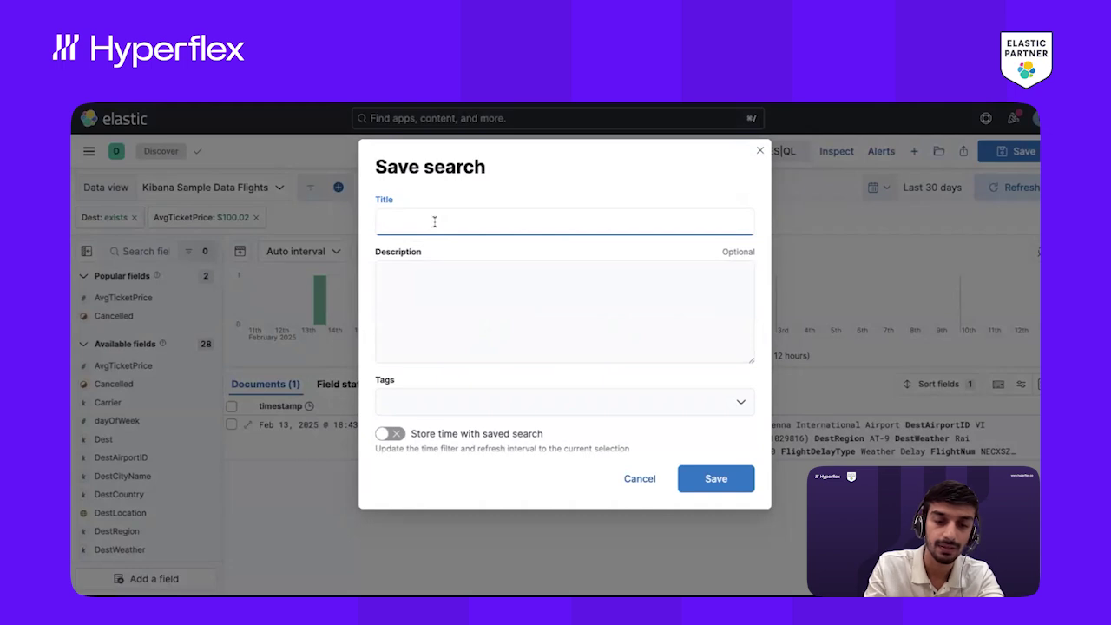
{"action": "type", "text": "my save search"}
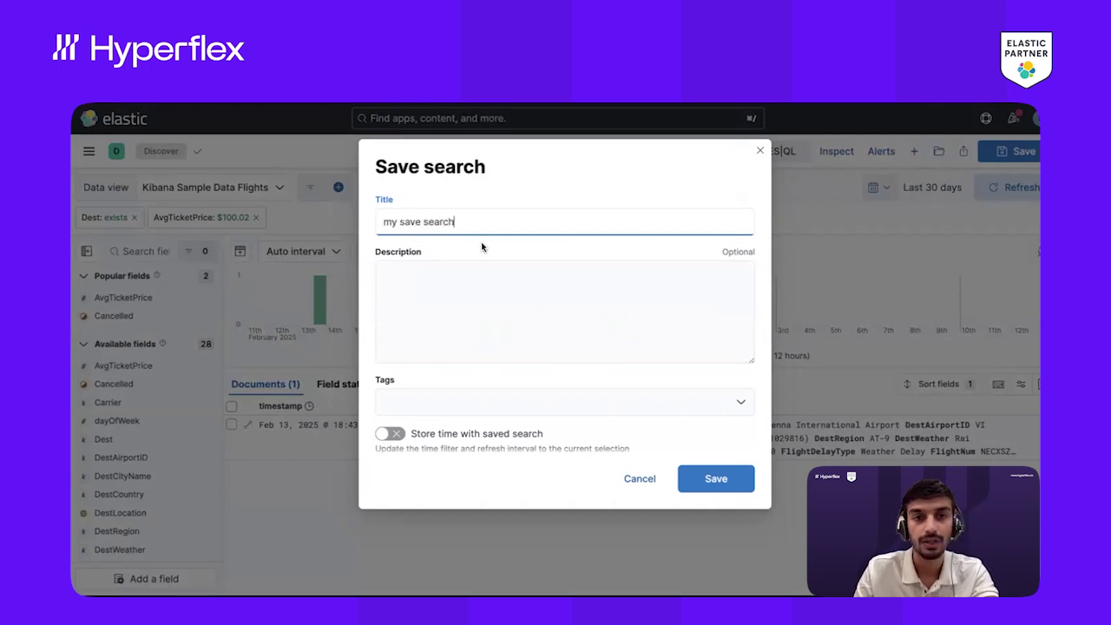
{"action": "left_click", "coordinate": [458, 280]}
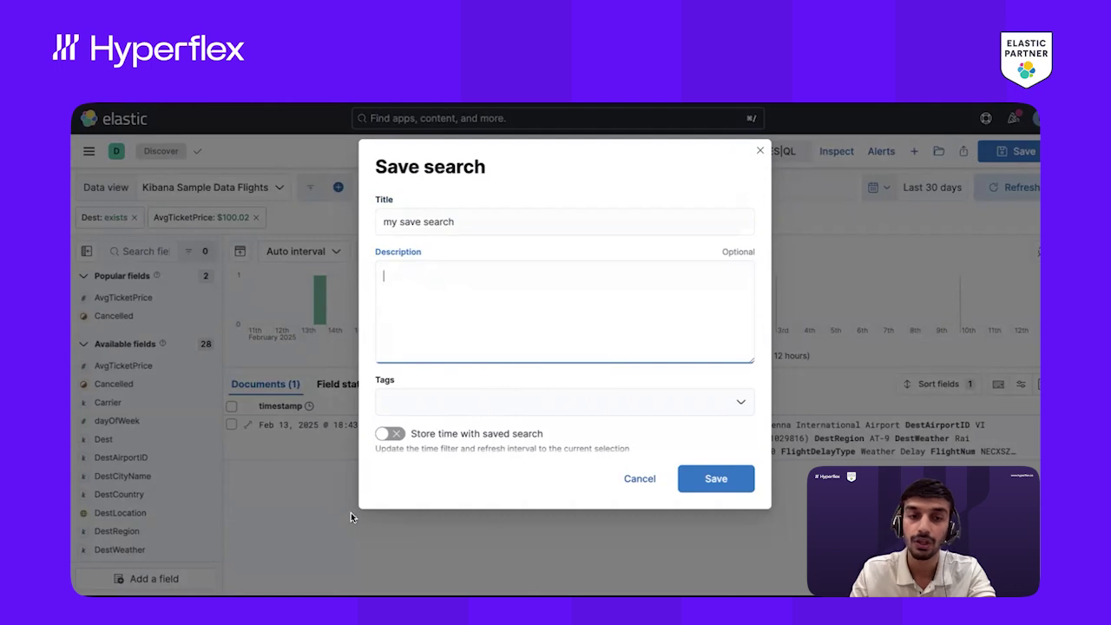
{"action": "left_click", "coordinate": [383, 434]}
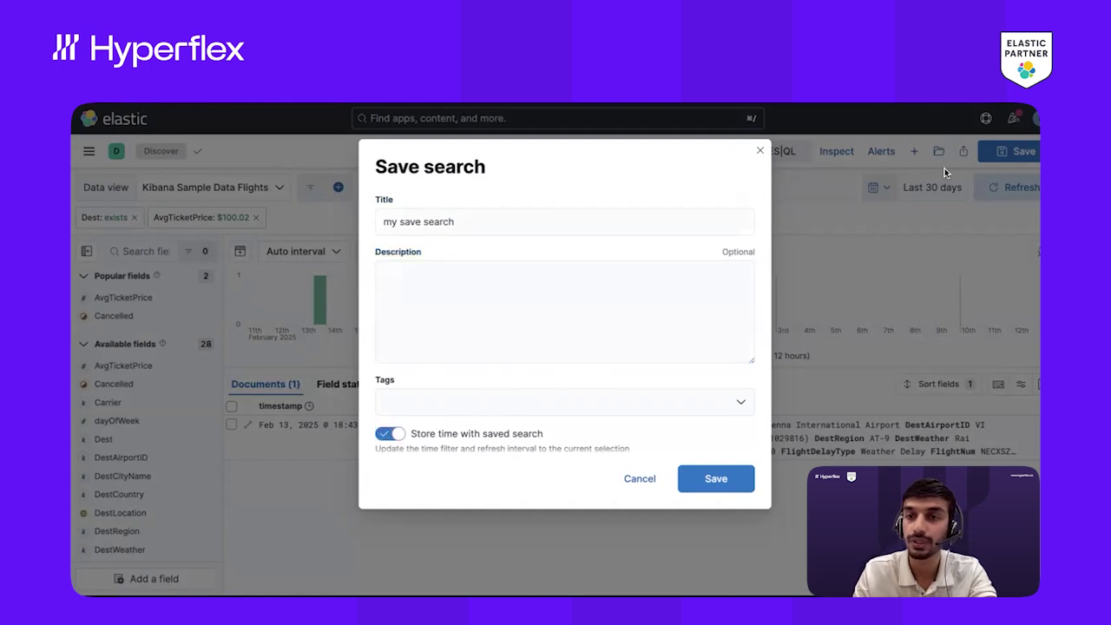
{"action": "left_click", "coordinate": [389, 434]}
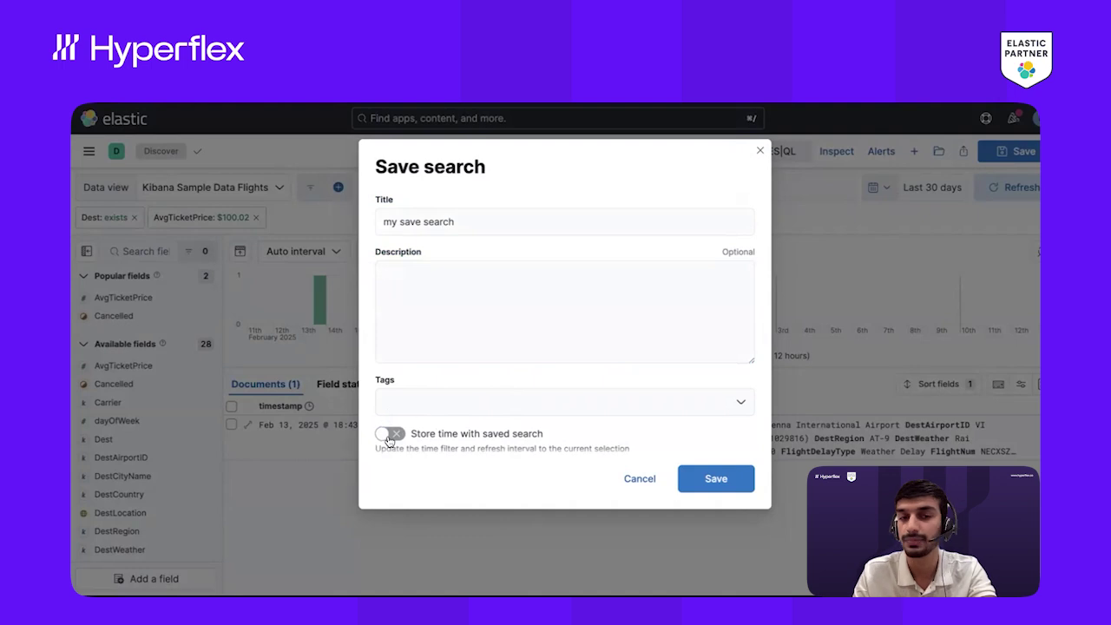
{"action": "left_click", "coordinate": [718, 478]}
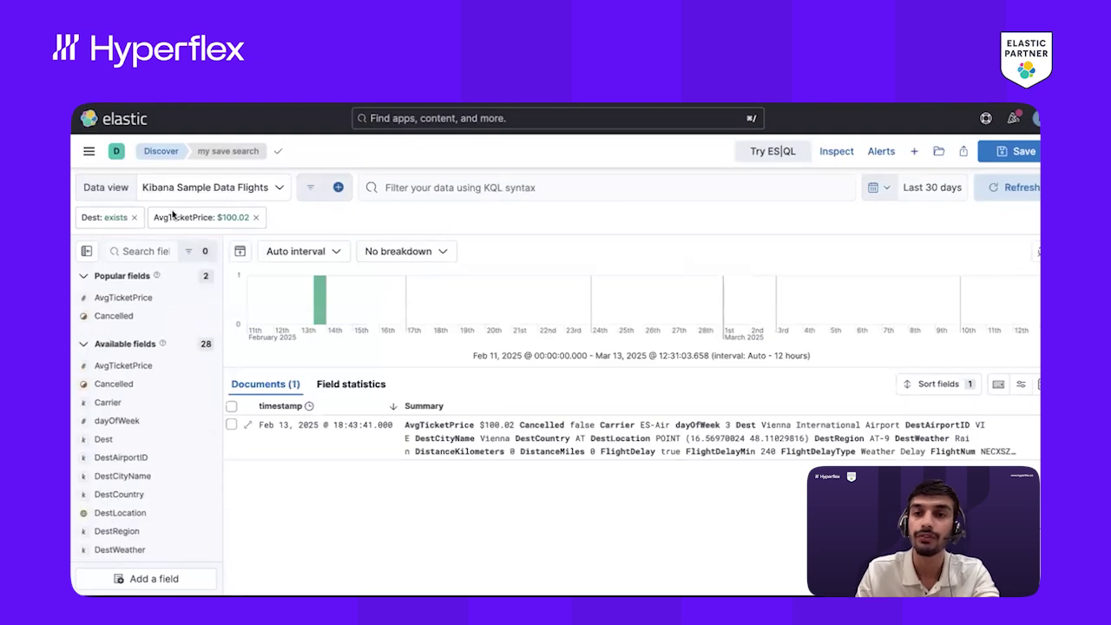
Remove the AvgTicketPrice and Dest filters, and reopen the saved search "my save search" to restore them.
{"action": "left_click", "coordinate": [256, 218]}
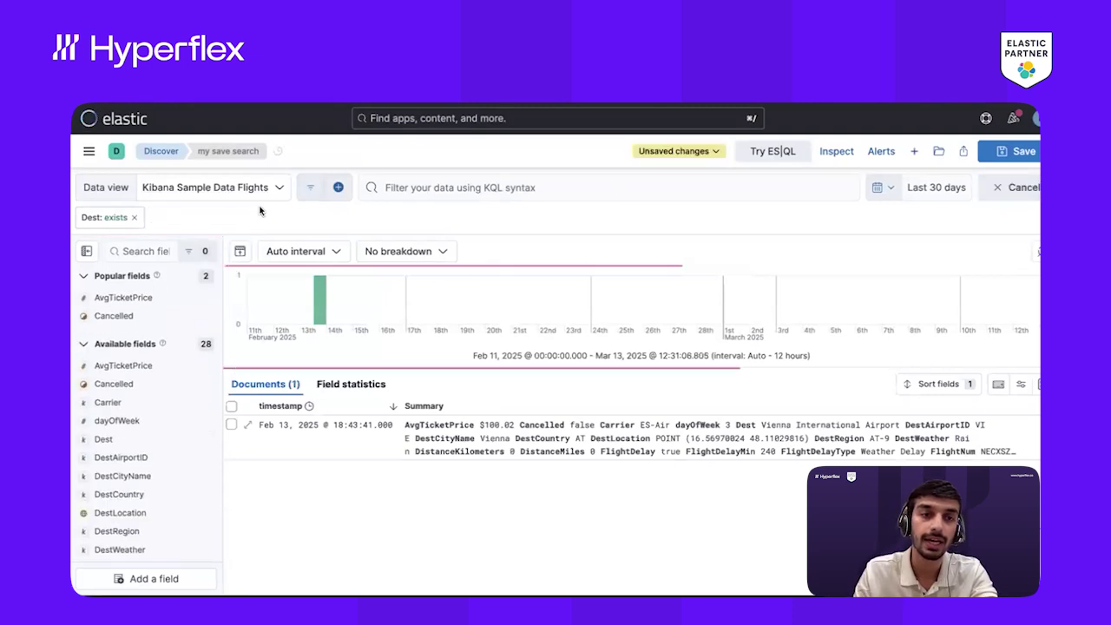
{"action": "left_click", "coordinate": [134, 218]}
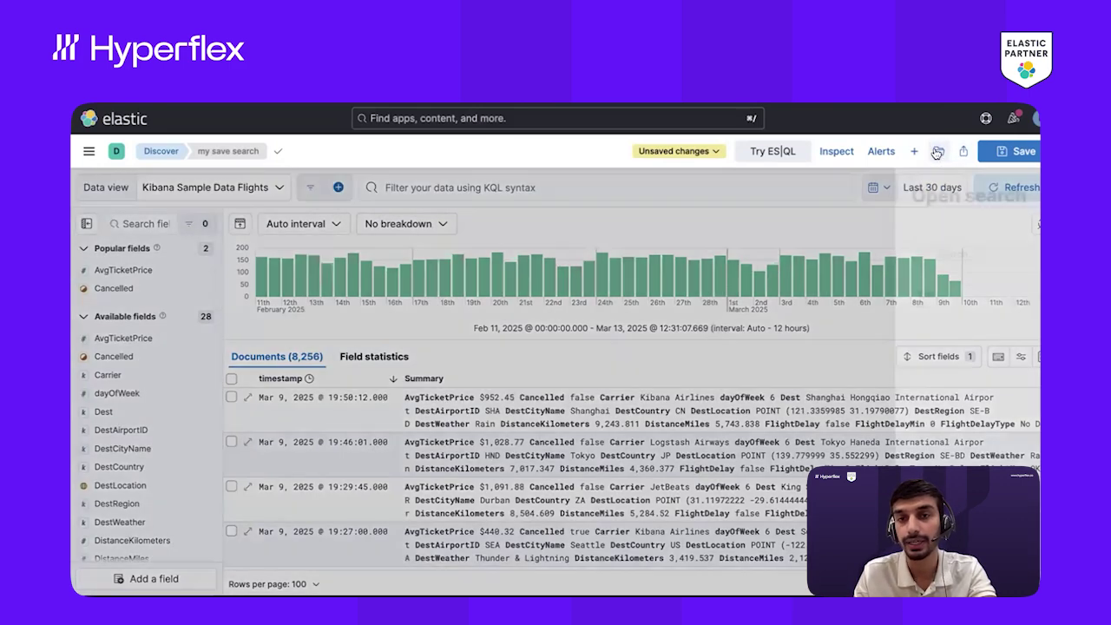
{"action": "left_click", "coordinate": [937, 151]}
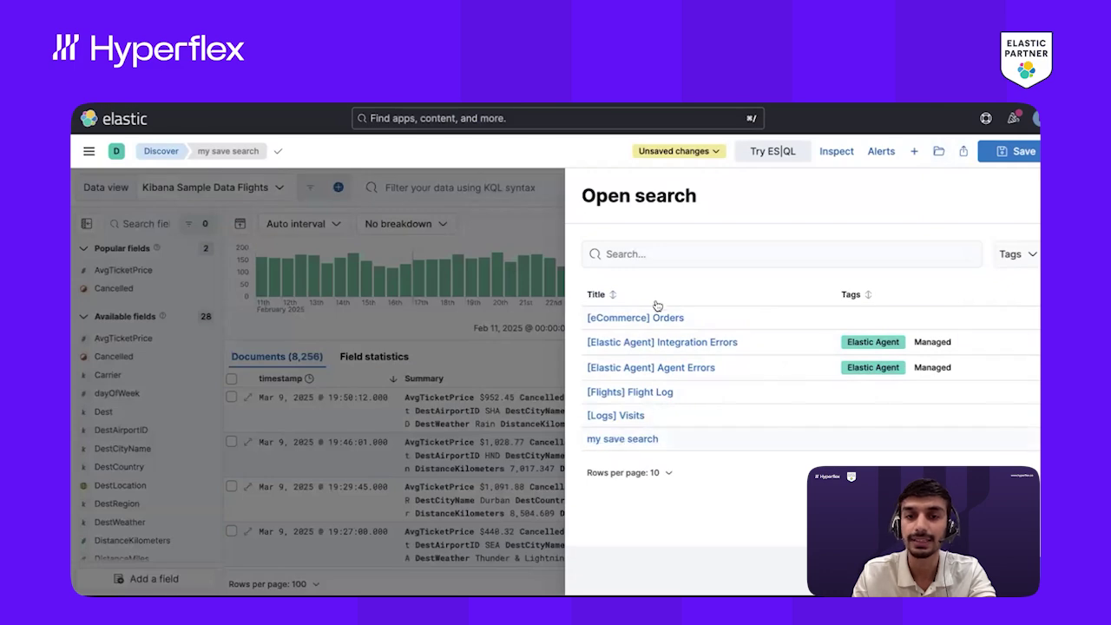
{"action": "left_click", "coordinate": [631, 441]}
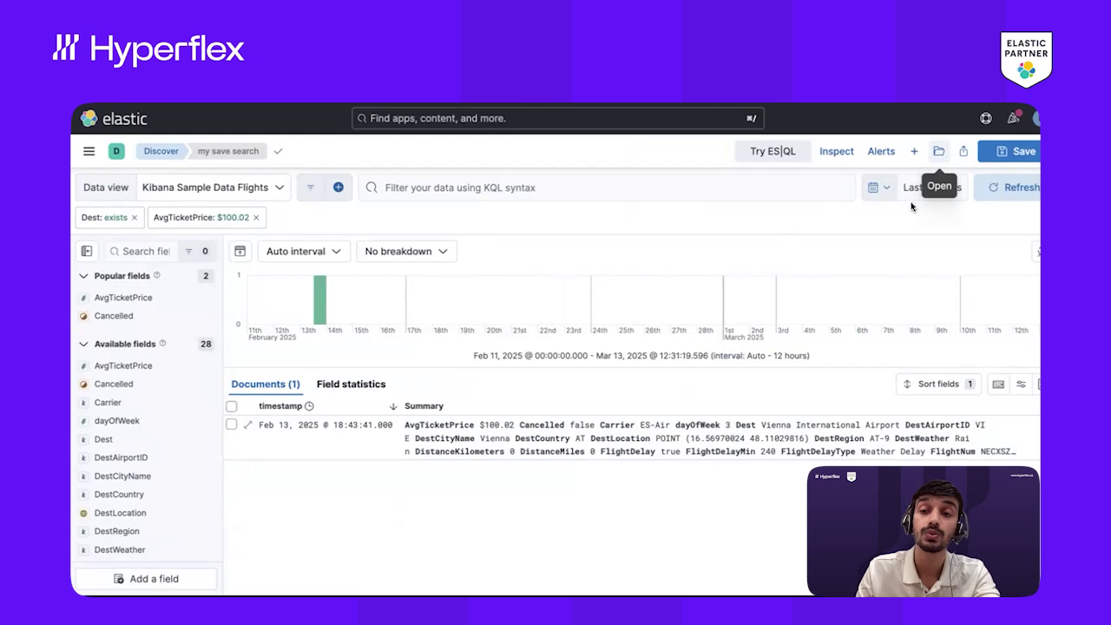
Remove the AvgTicketPrice and Dest filters again and review the search's link sharing and CSV export options.
{"action": "left_click", "coordinate": [257, 217]}
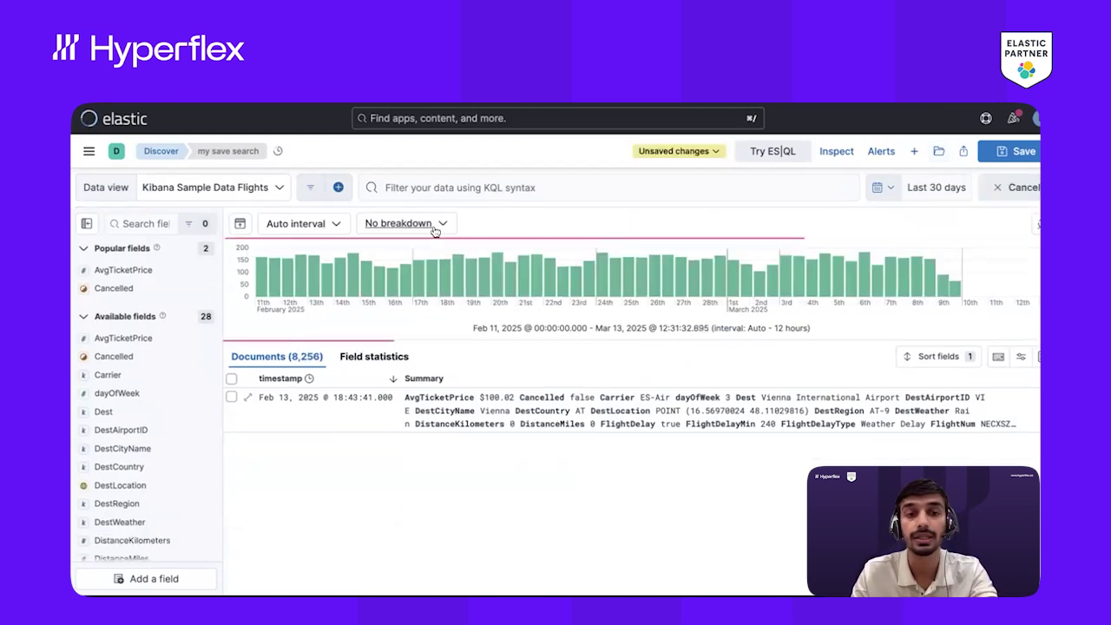
{"action": "left_click", "coordinate": [962, 151]}
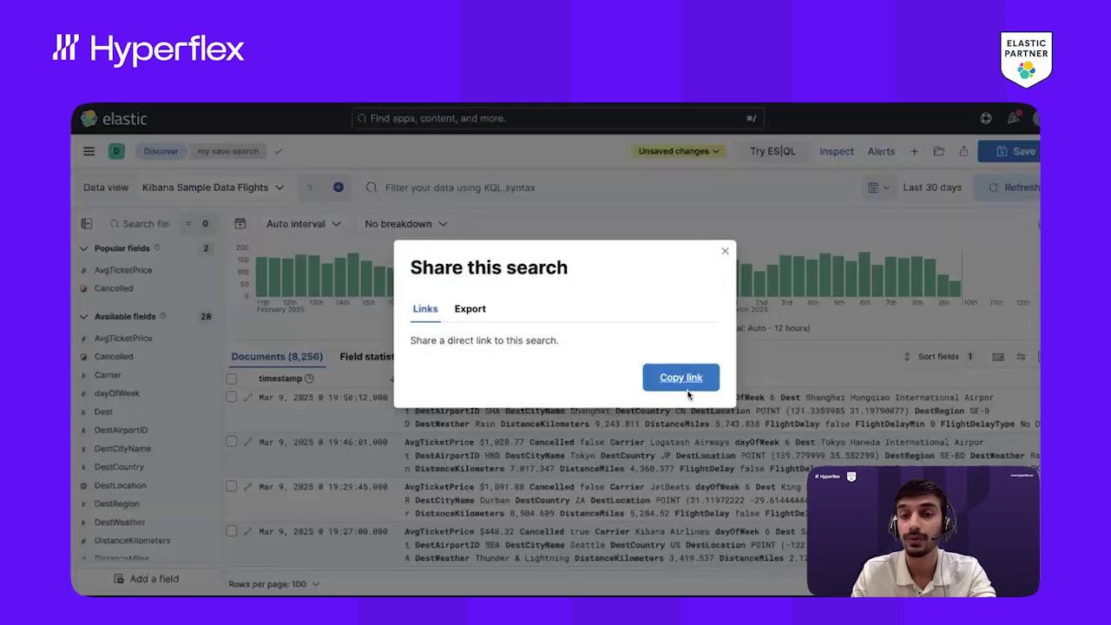
{"action": "left_click", "coordinate": [477, 310]}
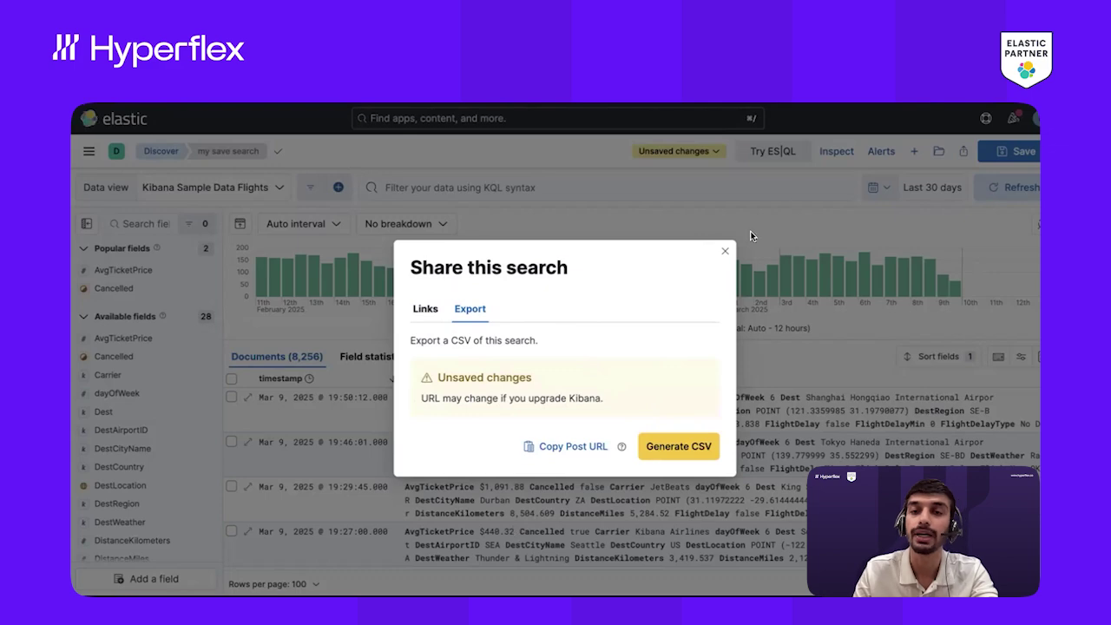
{"action": "left_click", "coordinate": [725, 254]}
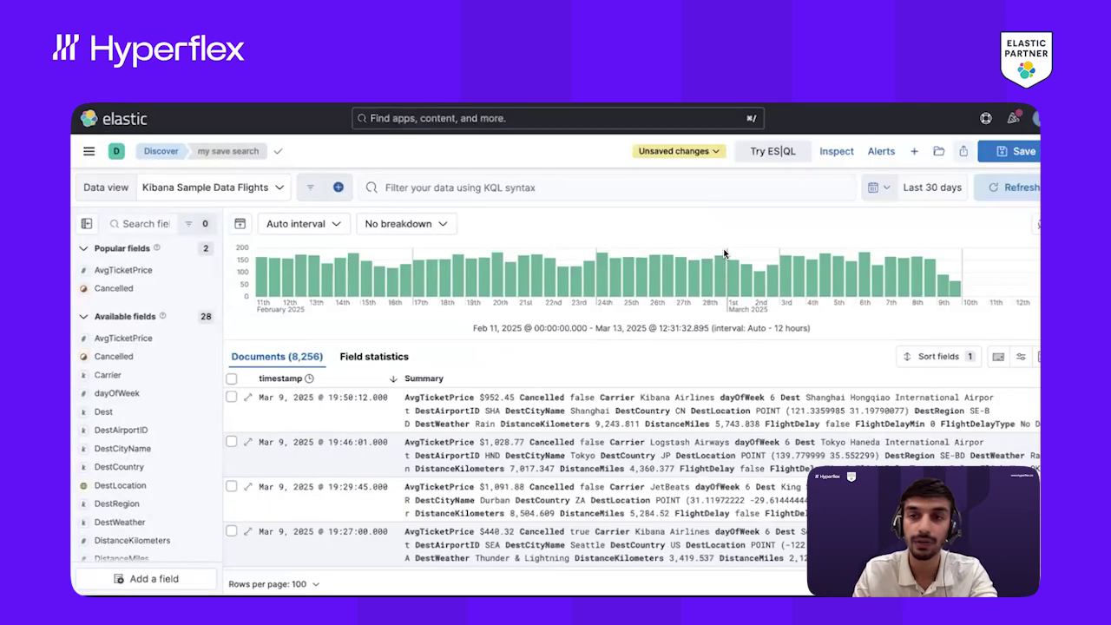
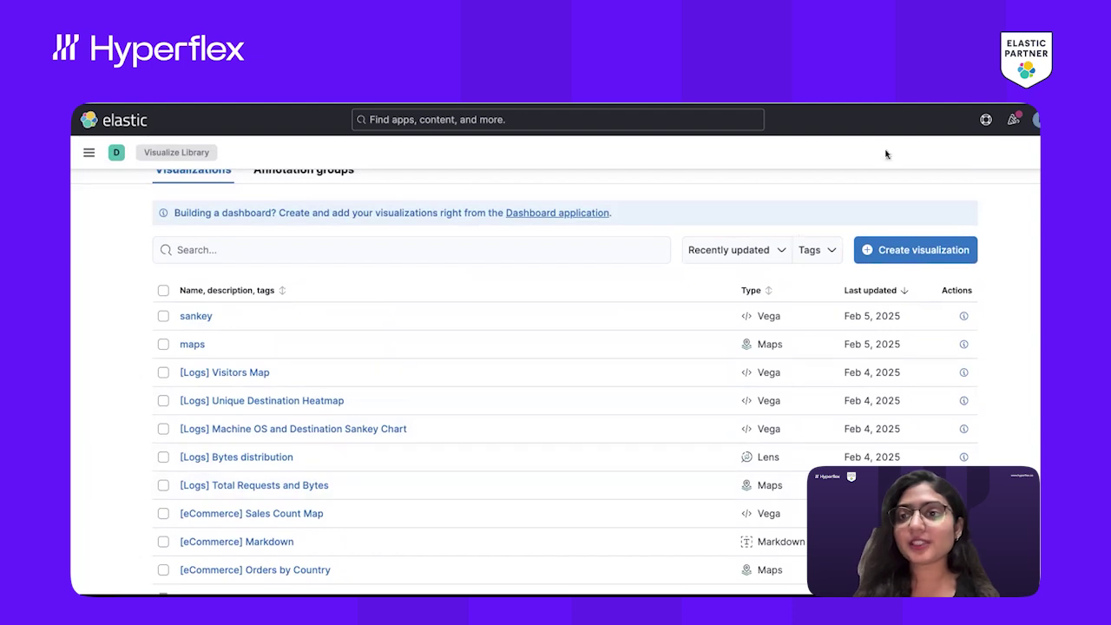
Start a custom Vega visualization, look through its example code, and return to the Visualize Library.
{"action": "left_click", "coordinate": [918, 251]}
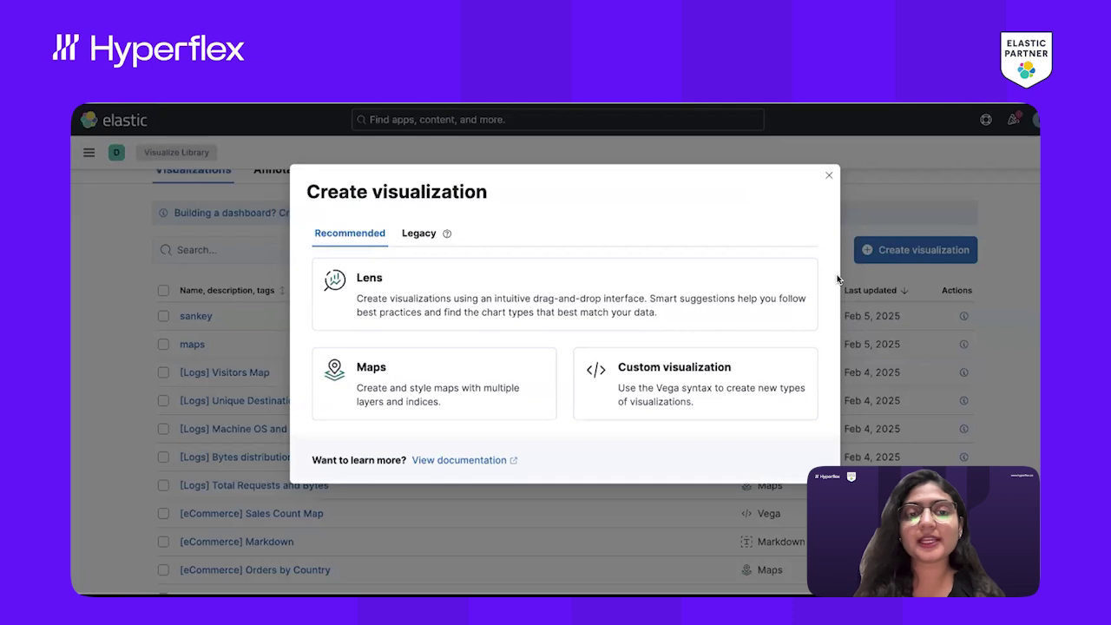
{"action": "left_click", "coordinate": [670, 375]}
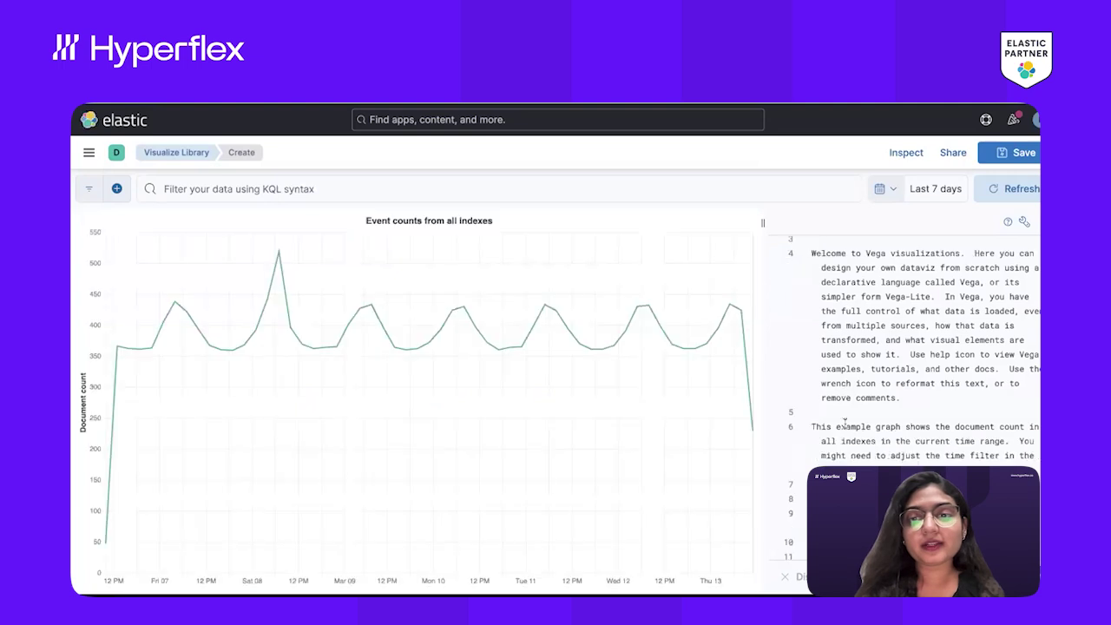
{"action": "scroll", "coordinate": [843, 424], "scroll_direction": "down", "scroll_amount": 10}
{"action": "scroll", "coordinate": [844, 423], "scroll_direction": "down", "scroll_amount": 3}
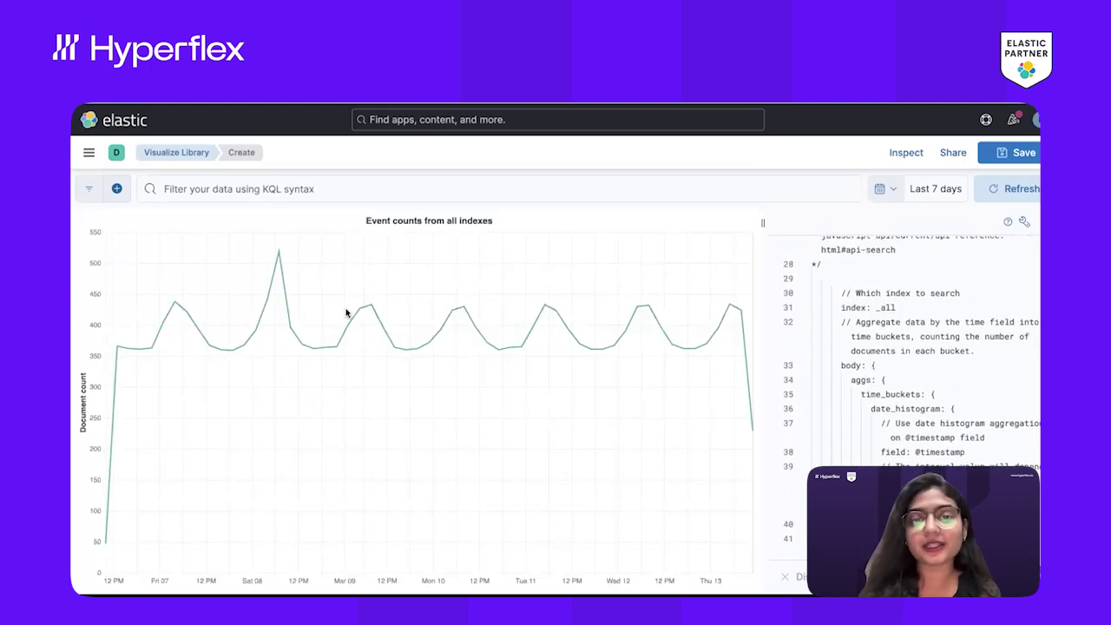
{"action": "left_click", "coordinate": [177, 152]}
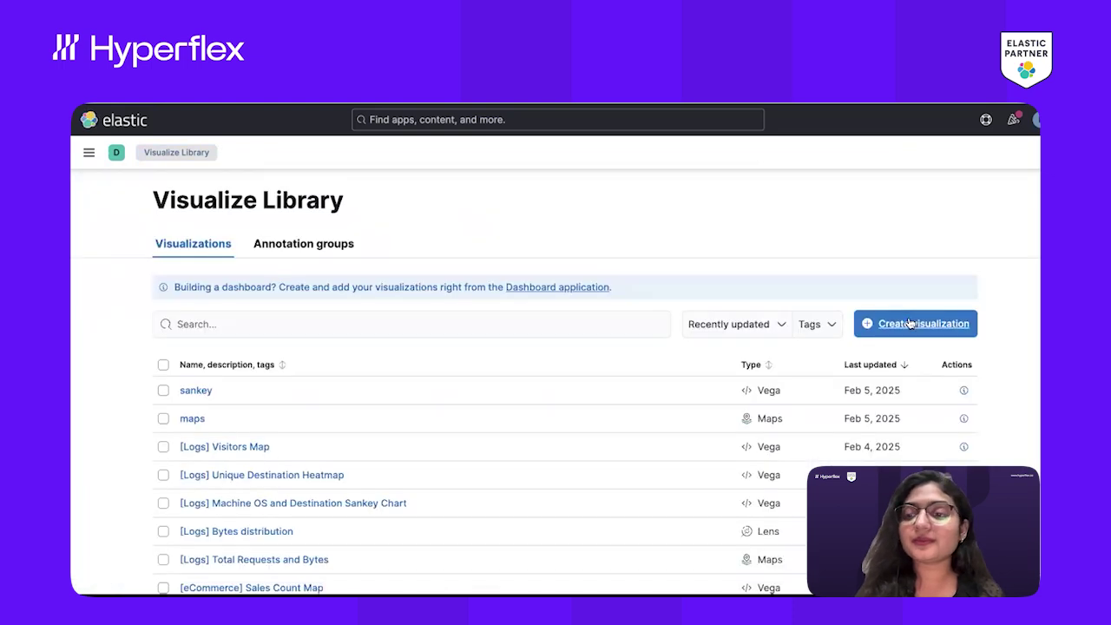
Create a new Lens visualization using the Kibana Sample Data Flights data view.
{"action": "left_click", "coordinate": [907, 324]}
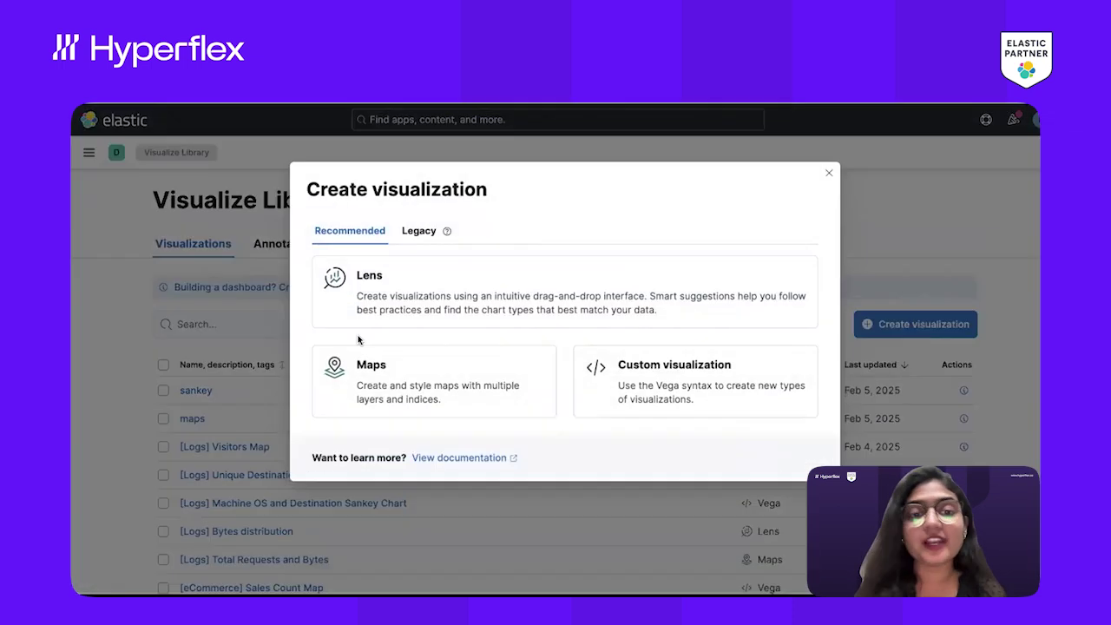
{"action": "left_click", "coordinate": [425, 291]}
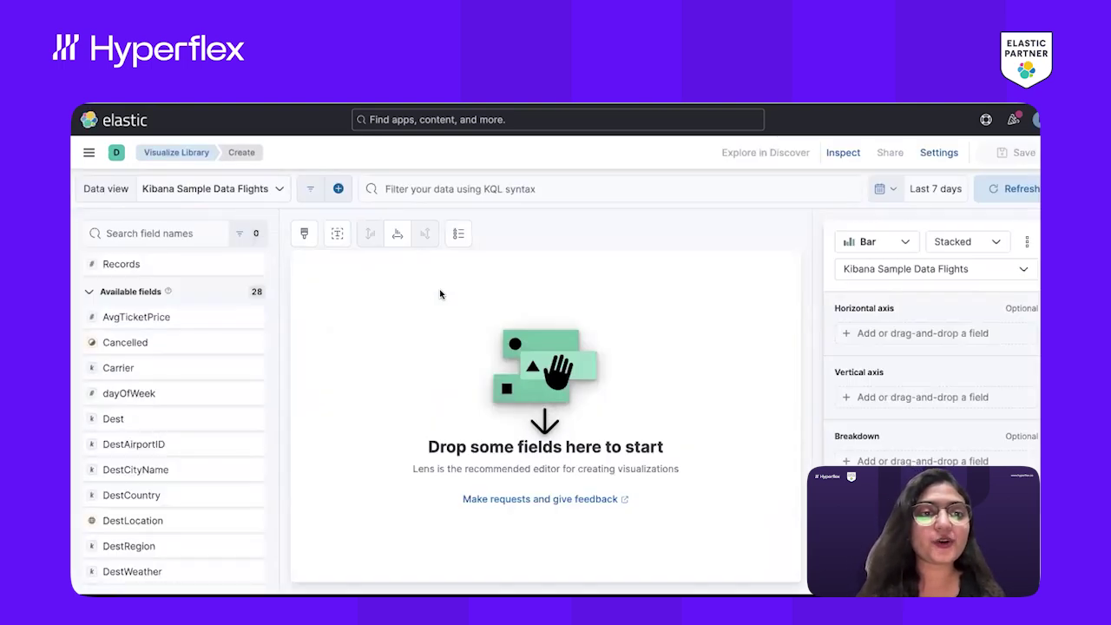
{"action": "left_click", "coordinate": [272, 184]}
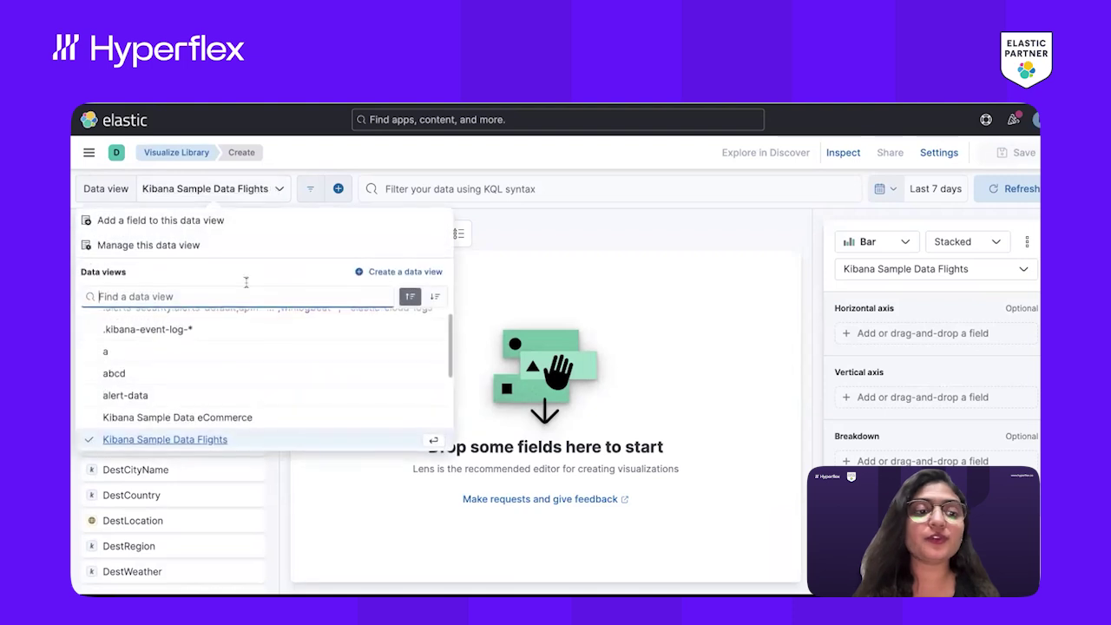
{"action": "left_click", "coordinate": [205, 441]}
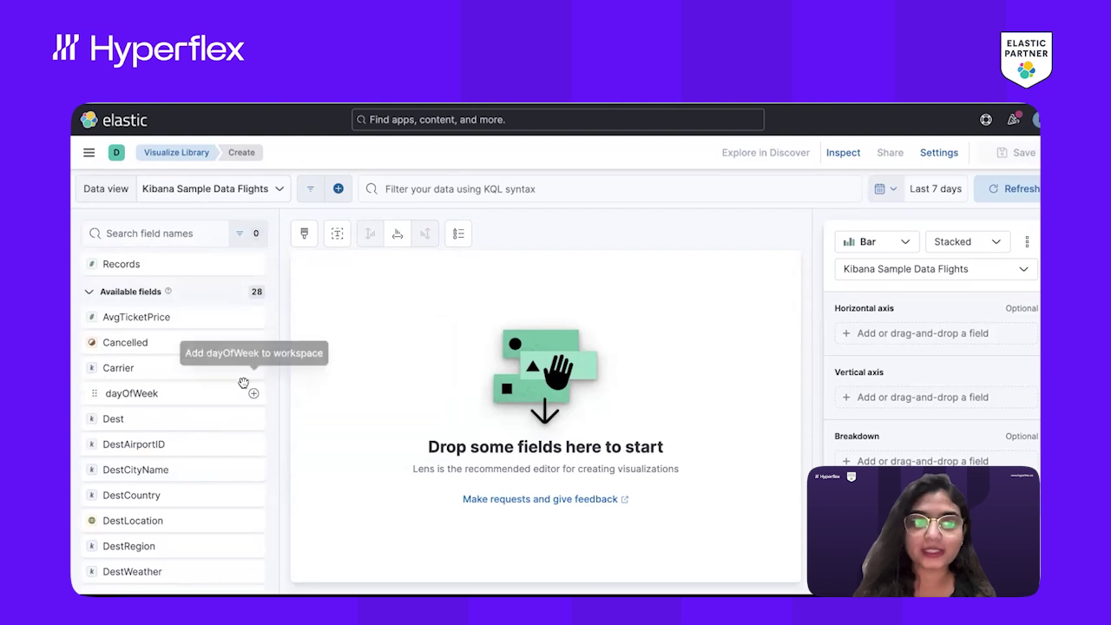
{"action": "left_click", "coordinate": [88, 292]}
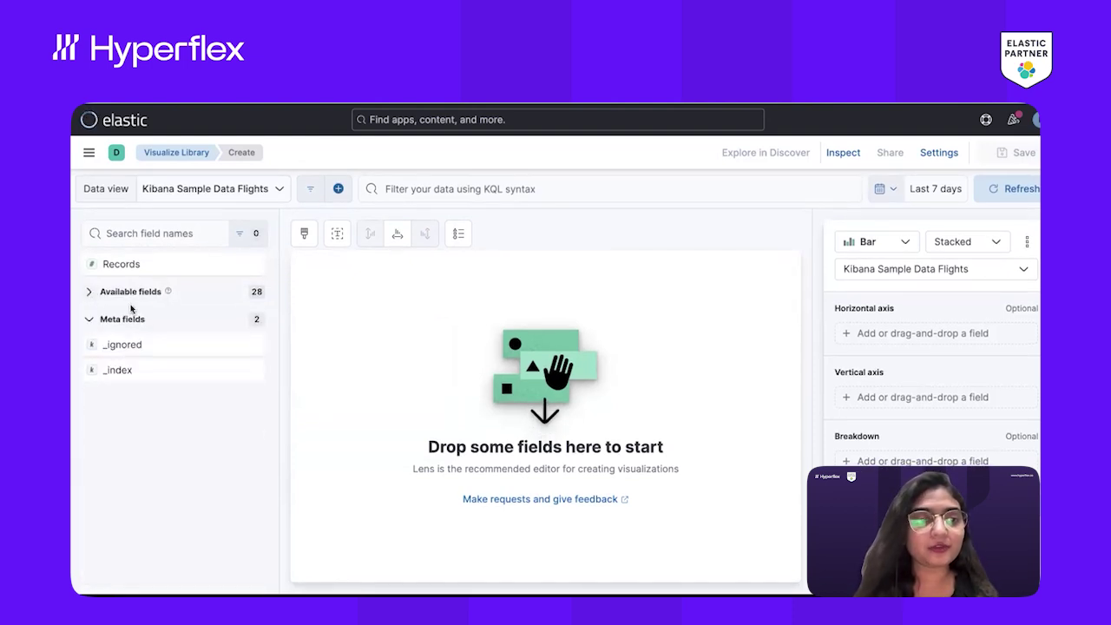
{"action": "left_click", "coordinate": [89, 319]}
{"action": "left_click", "coordinate": [88, 321]}
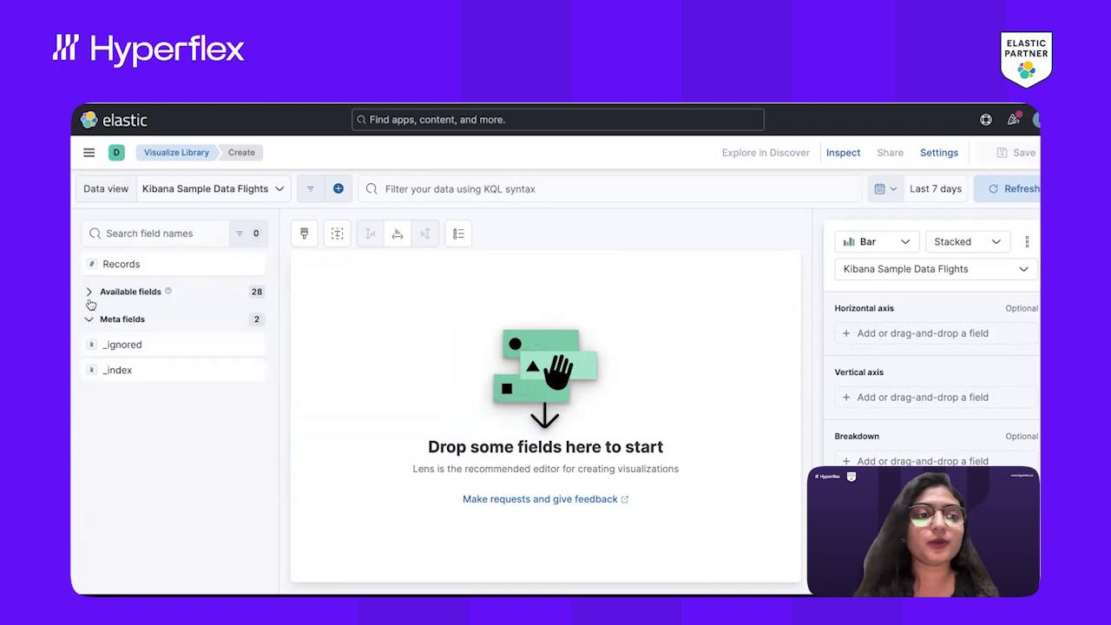
{"action": "left_click", "coordinate": [89, 293]}
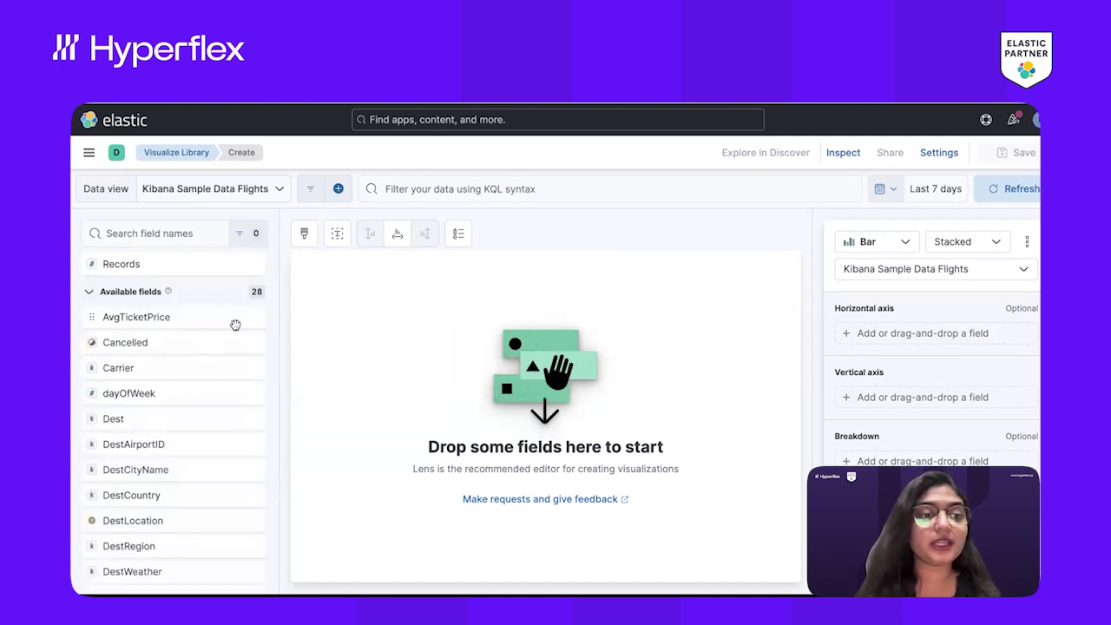
Add the OriginCountry field to the visualization workspace to chart the count of records by origin country.
{"action": "scroll", "coordinate": [252, 395], "scroll_direction": "down", "scroll_amount": 3}
{"action": "scroll", "coordinate": [192, 401], "scroll_direction": "down", "scroll_amount": 2}
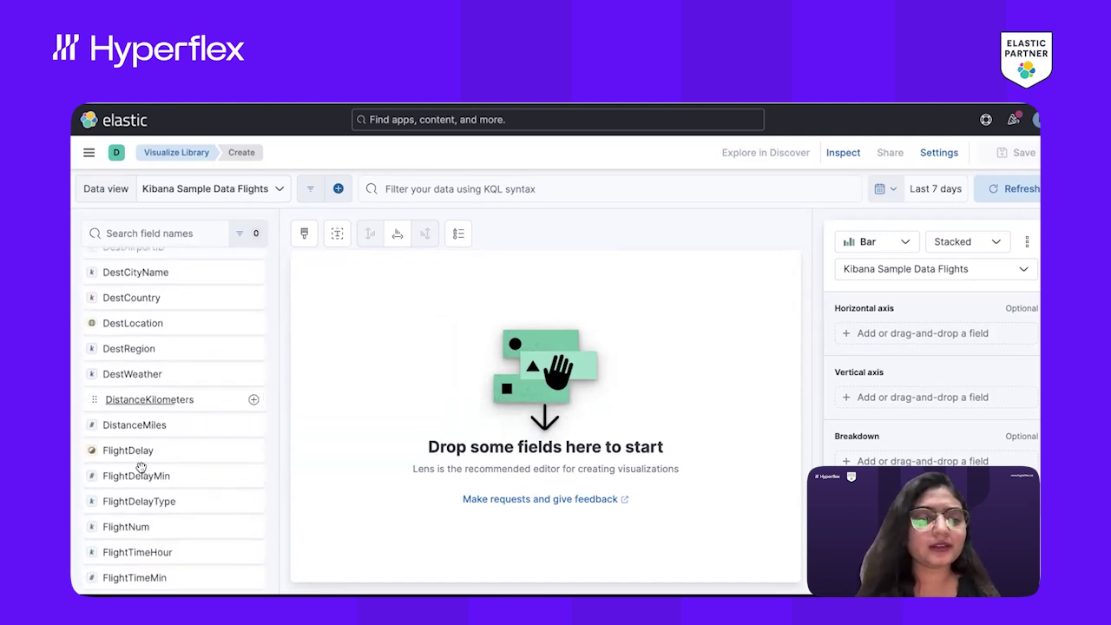
{"action": "scroll", "coordinate": [187, 470], "scroll_direction": "down", "scroll_amount": 5}
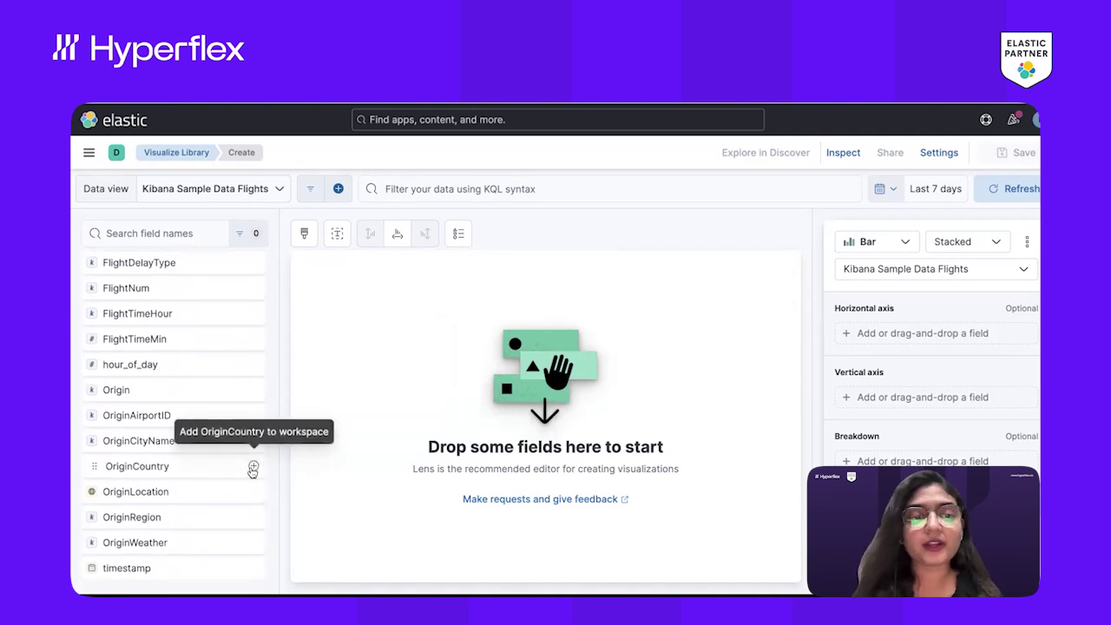
{"action": "left_click", "coordinate": [253, 468]}
Add the FlightDelay field to the chart to break down each origin country's bar by delay status.
{"action": "scroll", "coordinate": [211, 401], "scroll_direction": "up", "scroll_amount": 3}
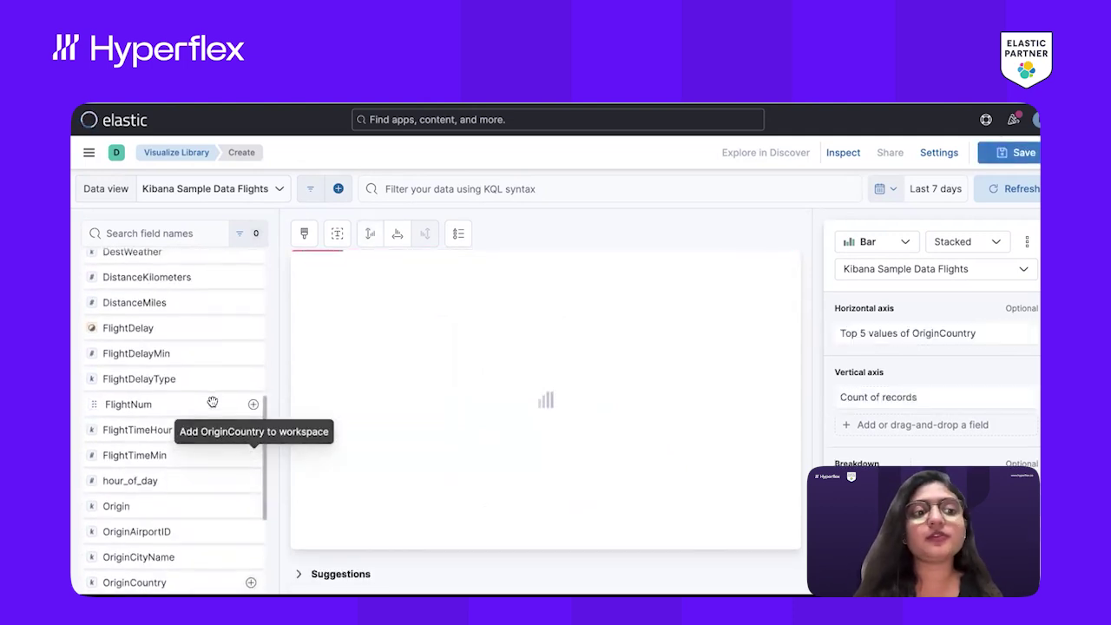
{"action": "scroll", "coordinate": [195, 369], "scroll_direction": "up", "scroll_amount": 2}
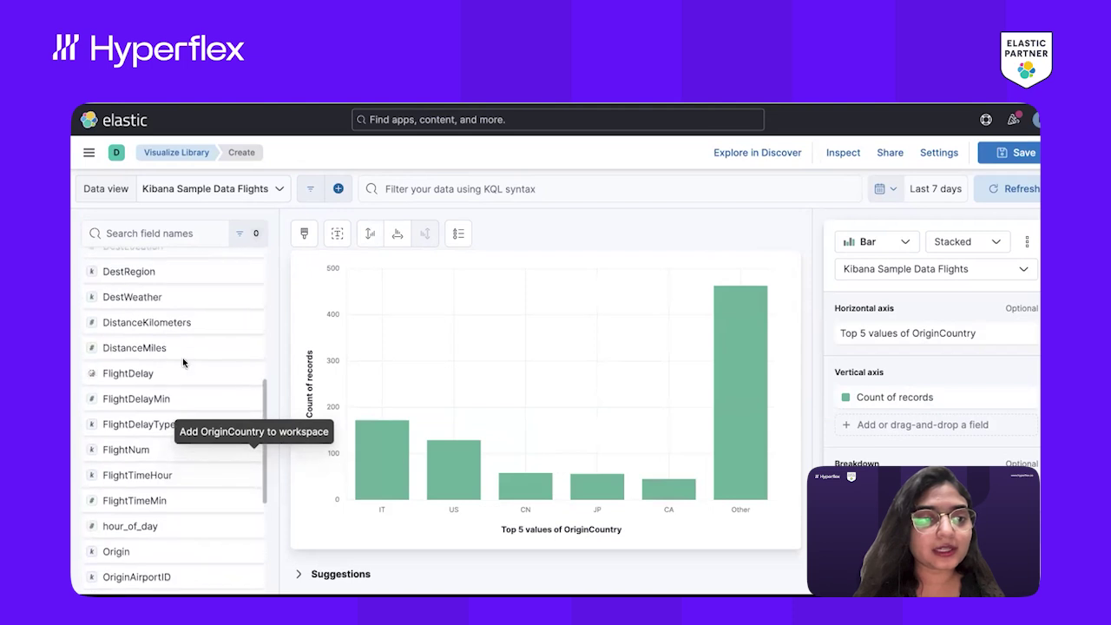
{"action": "scroll", "coordinate": [181, 356], "scroll_direction": "up", "scroll_amount": 1}
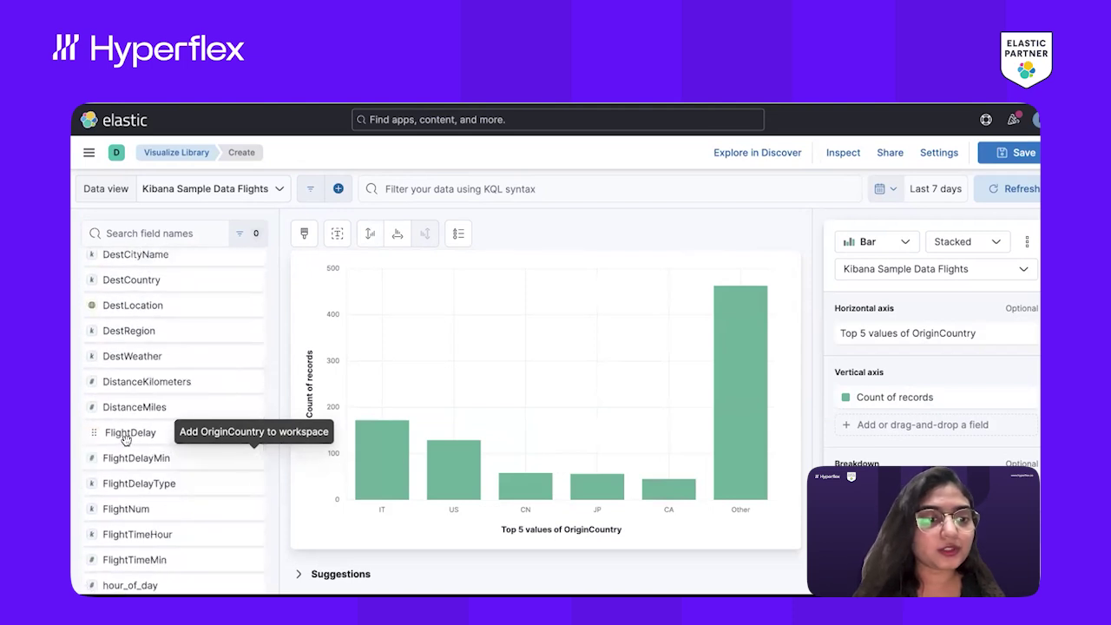
{"action": "left_click_drag", "start_coordinate": [127, 434], "coordinate": [408, 386]}
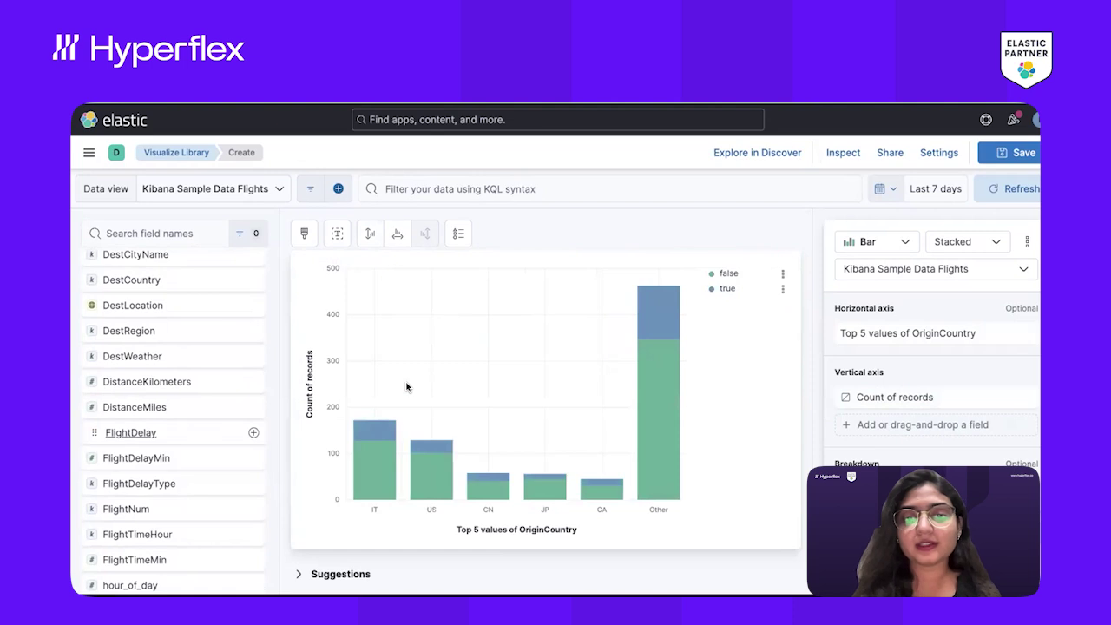
Look through the available visualization types and keep Bar as the chart type.
{"action": "left_click", "coordinate": [866, 241]}
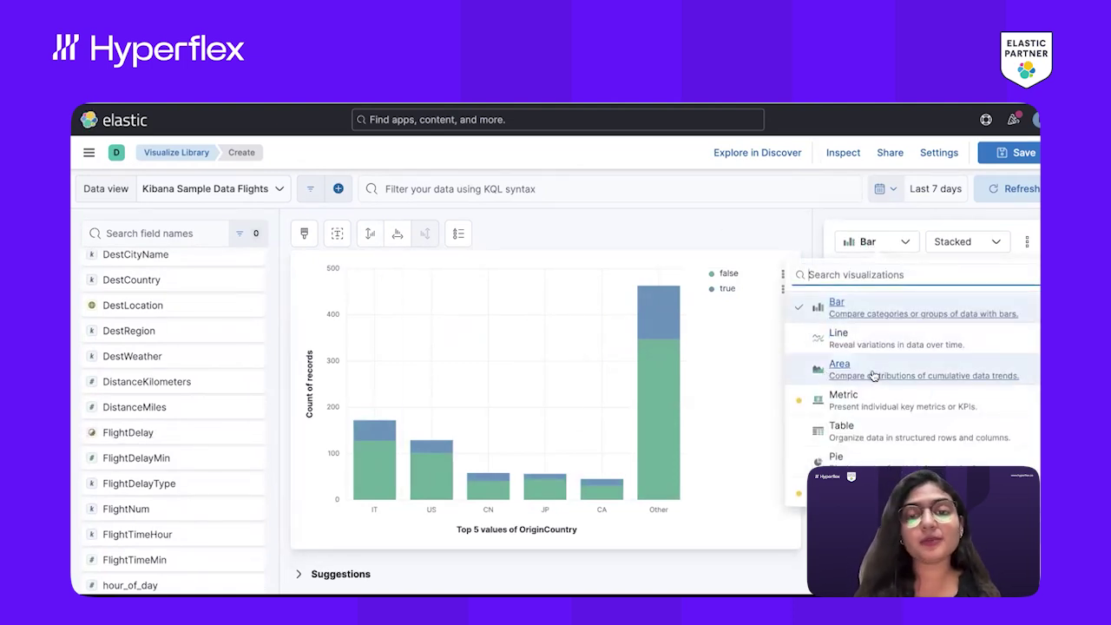
{"action": "scroll", "coordinate": [873, 375], "scroll_direction": "down", "scroll_amount": 2}
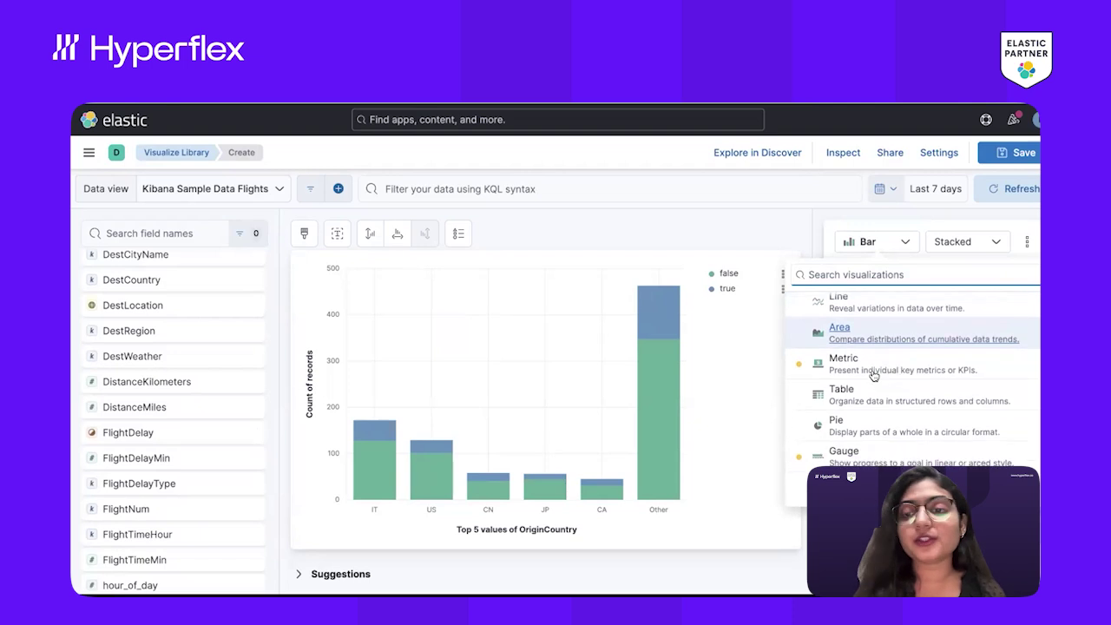
{"action": "scroll", "coordinate": [873, 375], "scroll_direction": "up", "scroll_amount": 2}
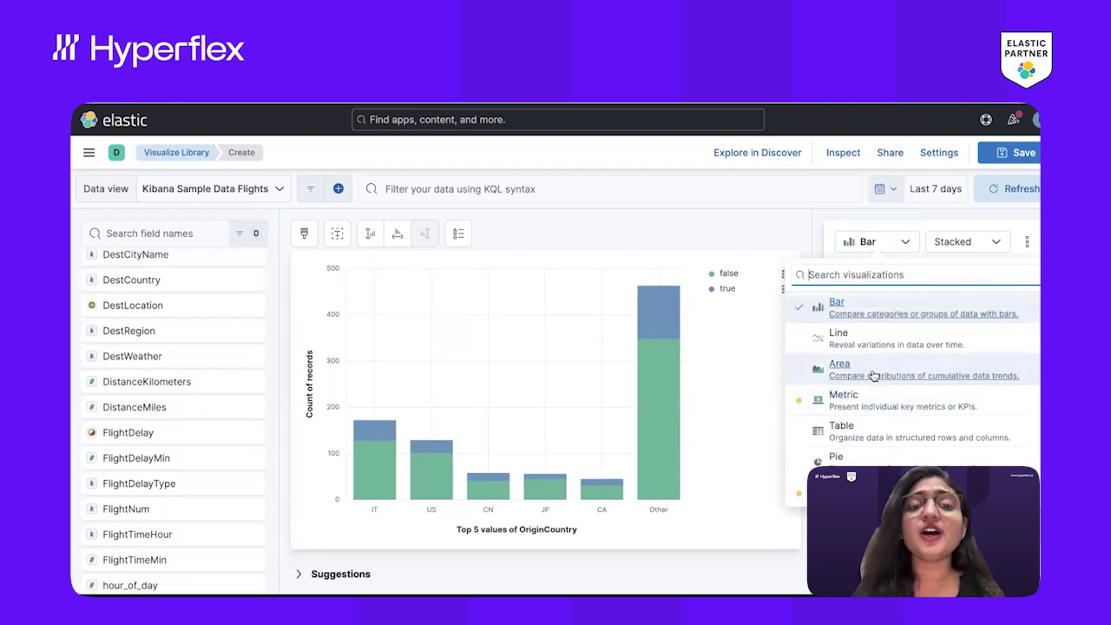
{"action": "left_click", "coordinate": [852, 308]}
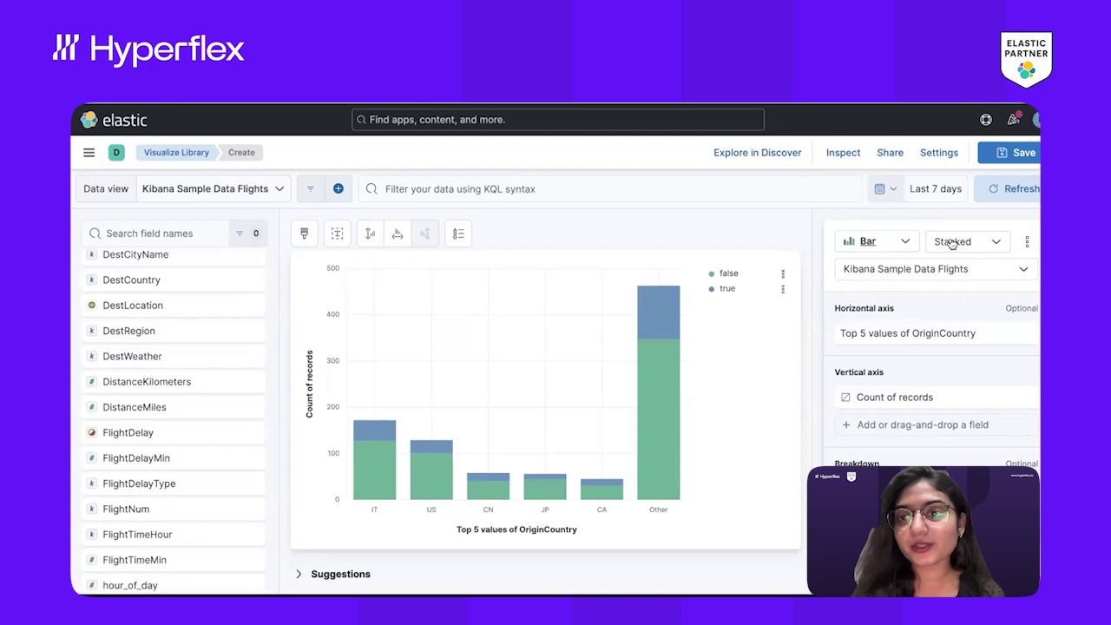
Set the bar chart to Unstacked and inspect the delay values of the IT bars.
{"action": "left_click", "coordinate": [994, 244]}
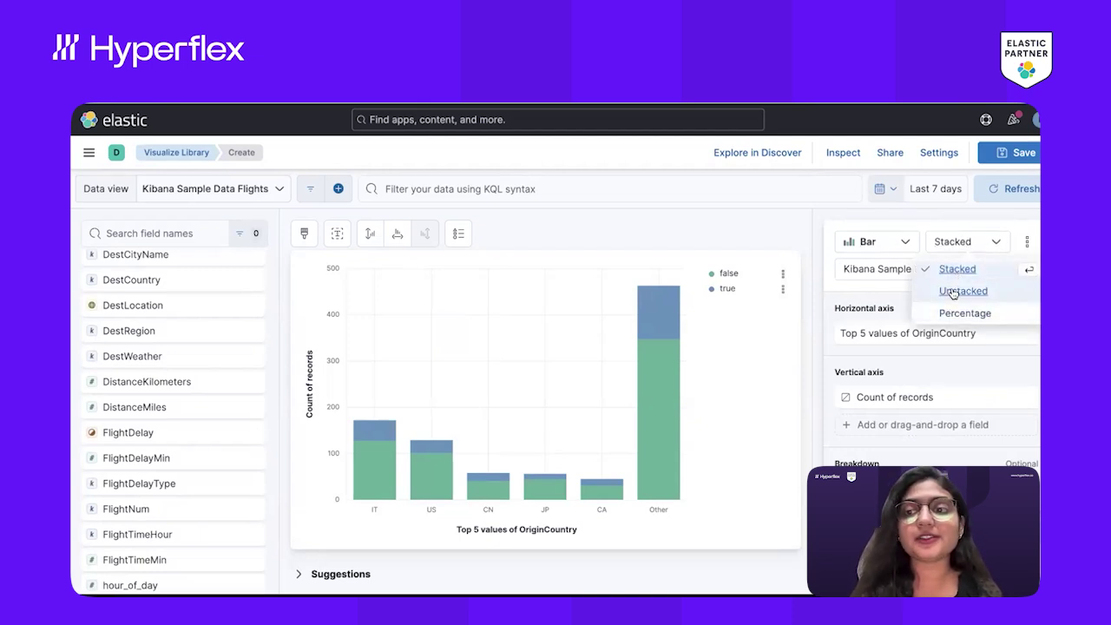
{"action": "mouse_move", "coordinate": [647, 317]}
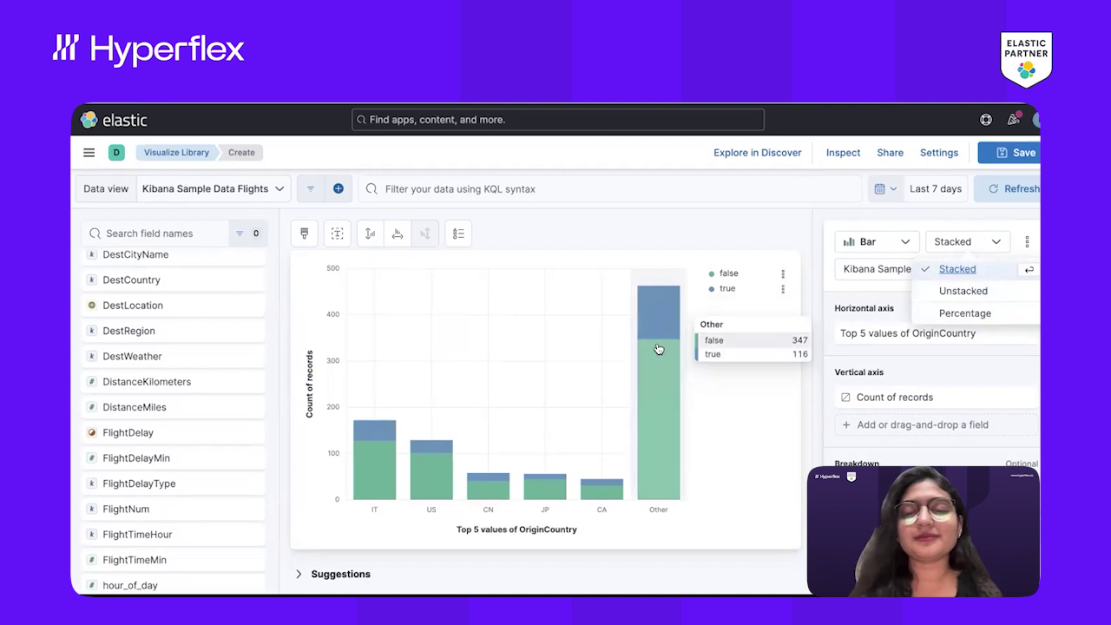
{"action": "left_click", "coordinate": [970, 291]}
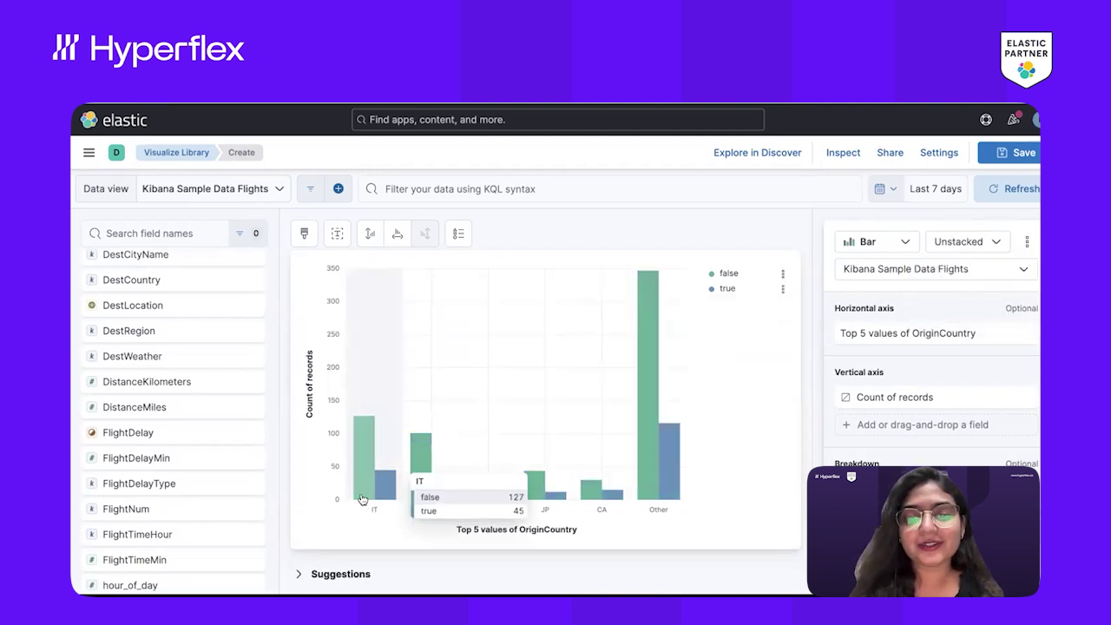
{"action": "mouse_move", "coordinate": [365, 425]}
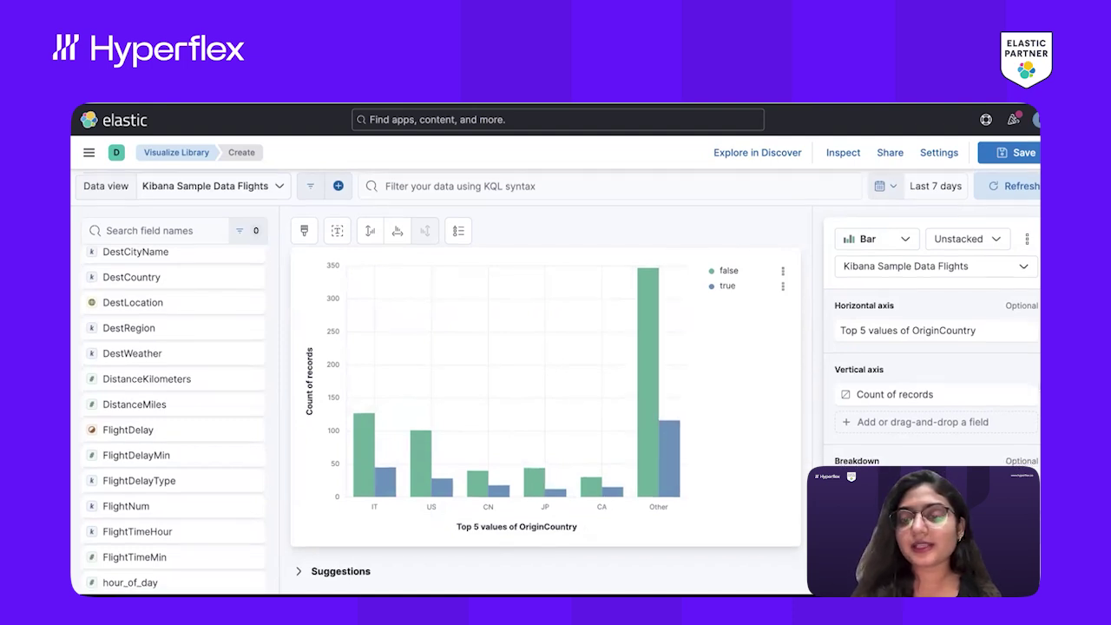
Expand the chart suggestions and preview the Heat map, the OriginCountry bar chart and the World Countries map.
{"action": "left_click", "coordinate": [314, 575]}
{"action": "scroll", "coordinate": [451, 459], "scroll_direction": "down", "scroll_amount": 1}
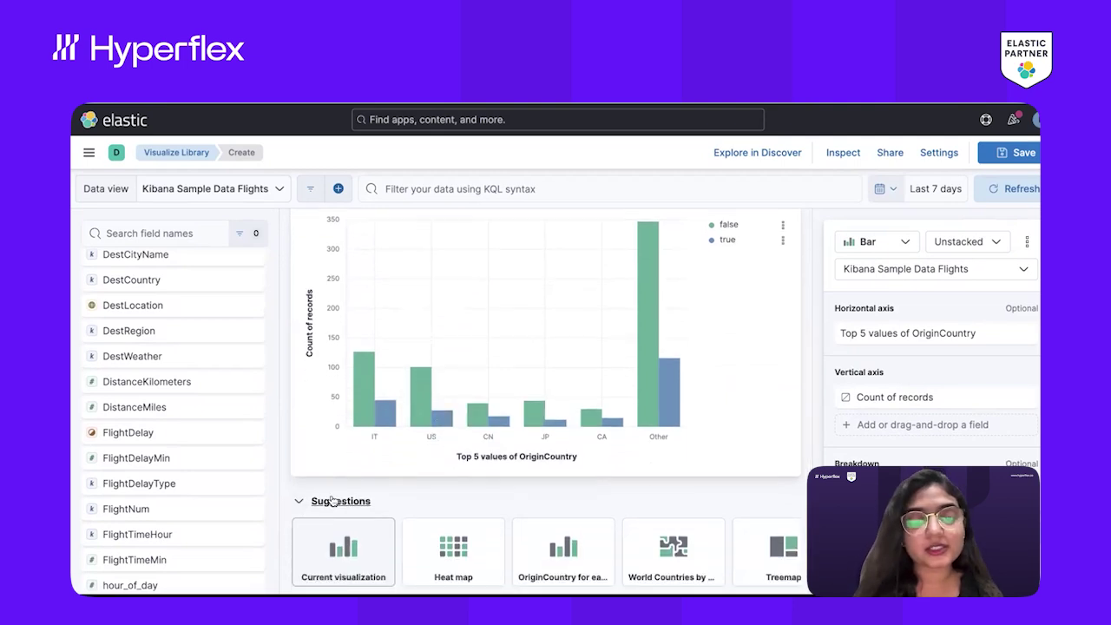
{"action": "scroll", "coordinate": [460, 549], "scroll_direction": "right", "scroll_amount": 3}
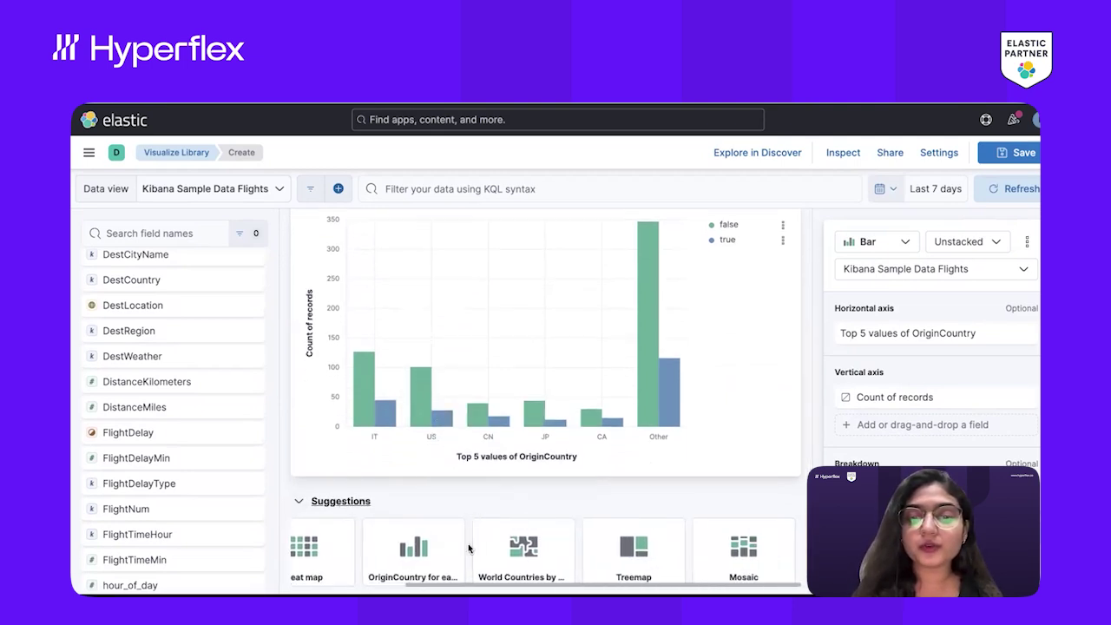
{"action": "scroll", "coordinate": [460, 548], "scroll_direction": "left", "scroll_amount": 3}
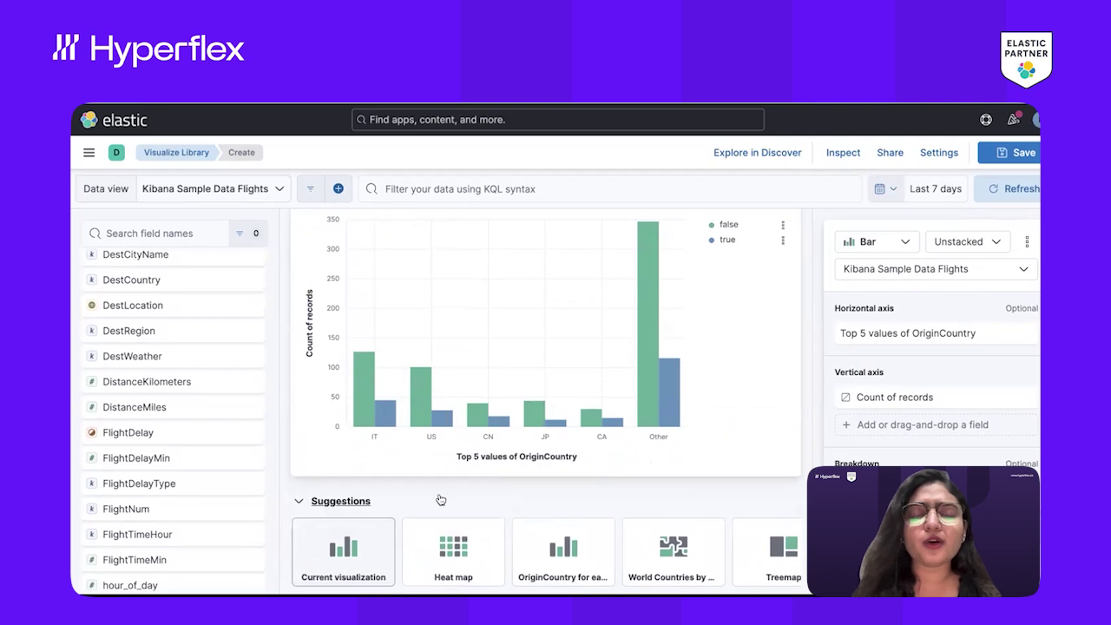
{"action": "left_click", "coordinate": [441, 539]}
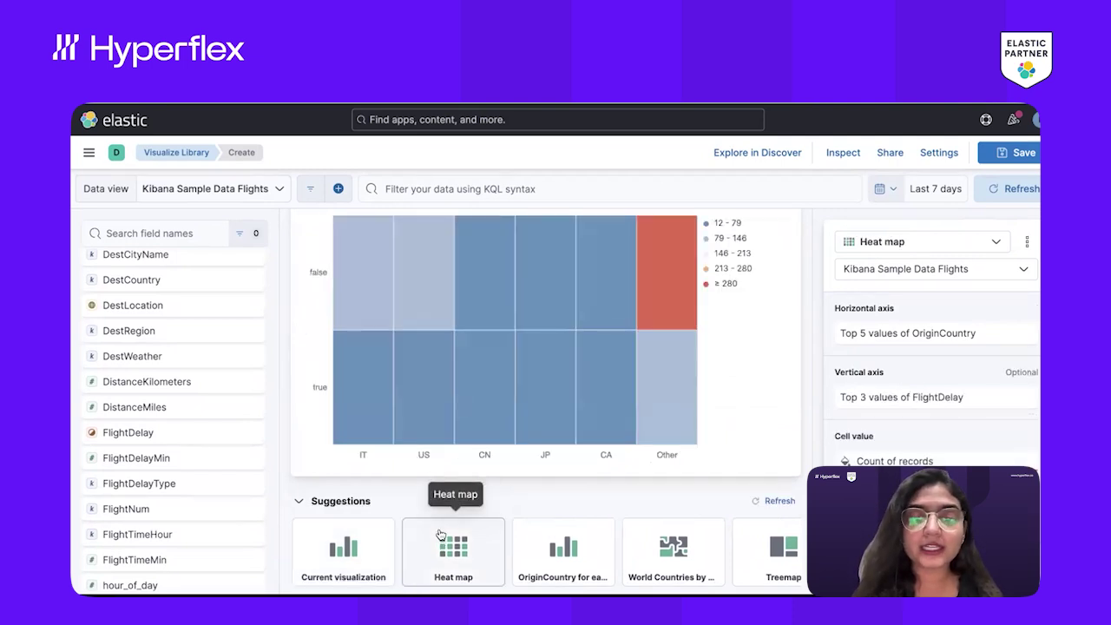
{"action": "left_click", "coordinate": [562, 543]}
{"action": "left_click", "coordinate": [663, 539]}
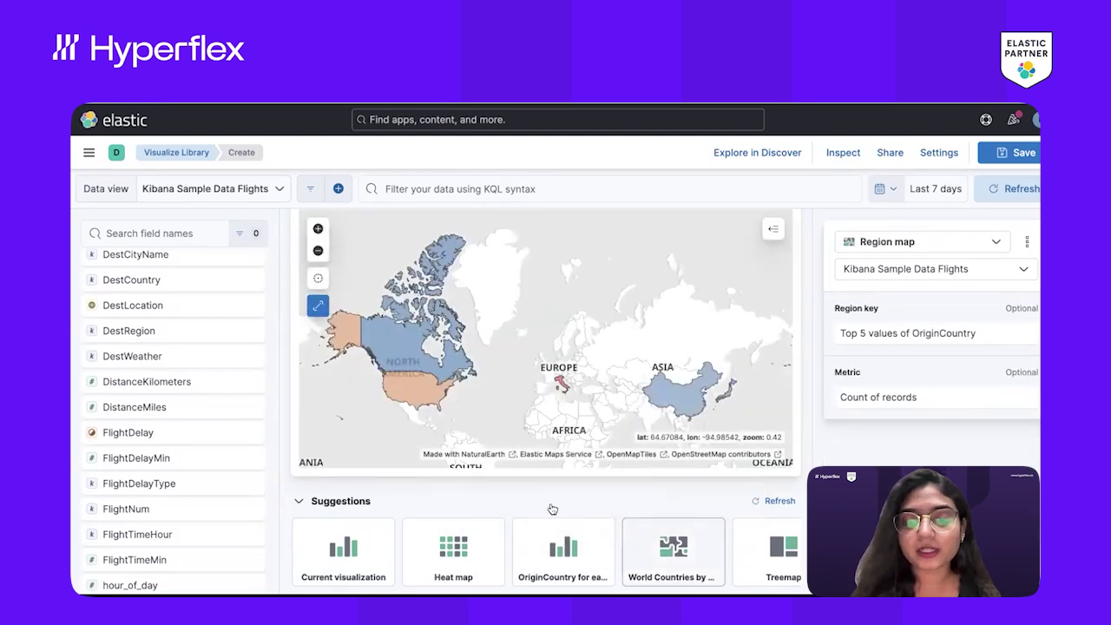
Preview the Treemap and Mosaic suggestions, and return to the current unstacked bar visualization.
{"action": "left_click", "coordinate": [565, 542]}
{"action": "left_click", "coordinate": [675, 547]}
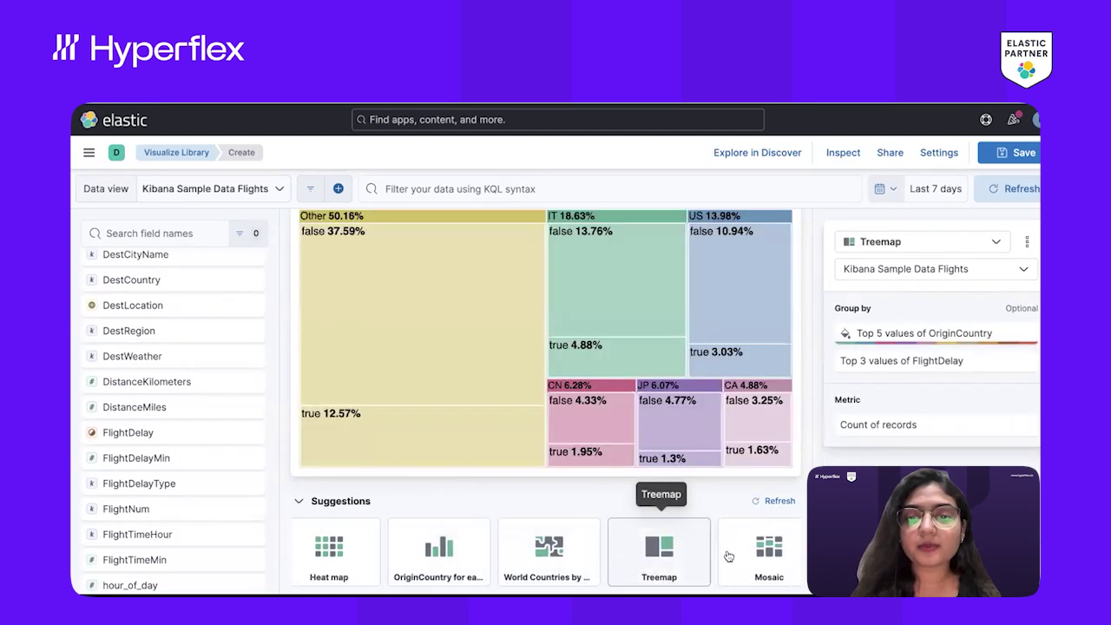
{"action": "left_click", "coordinate": [748, 560]}
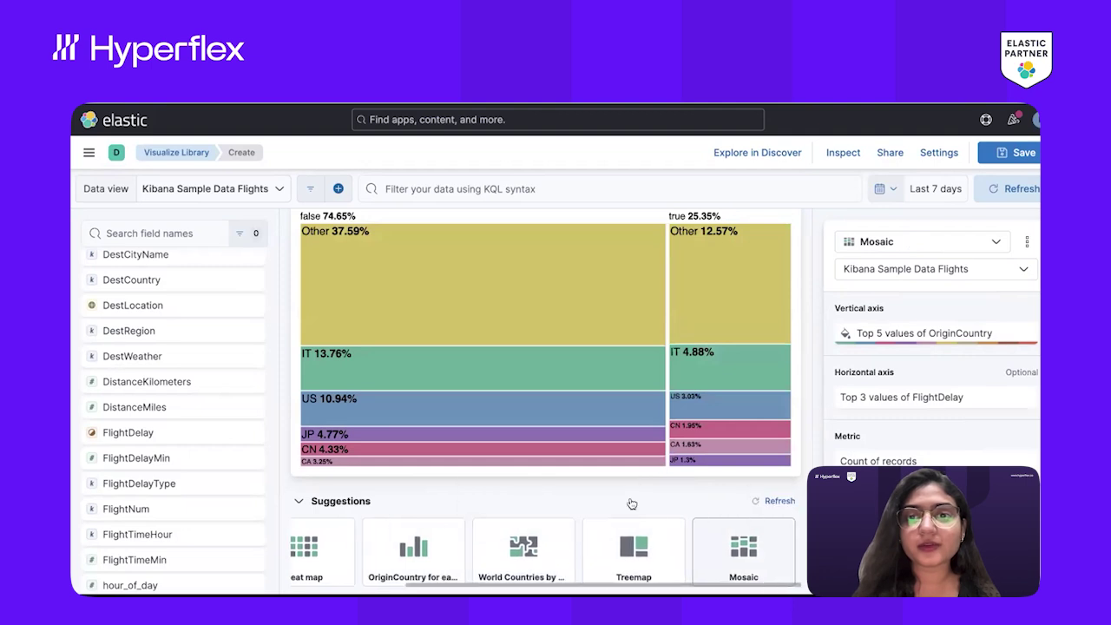
{"action": "mouse_move", "coordinate": [707, 291]}
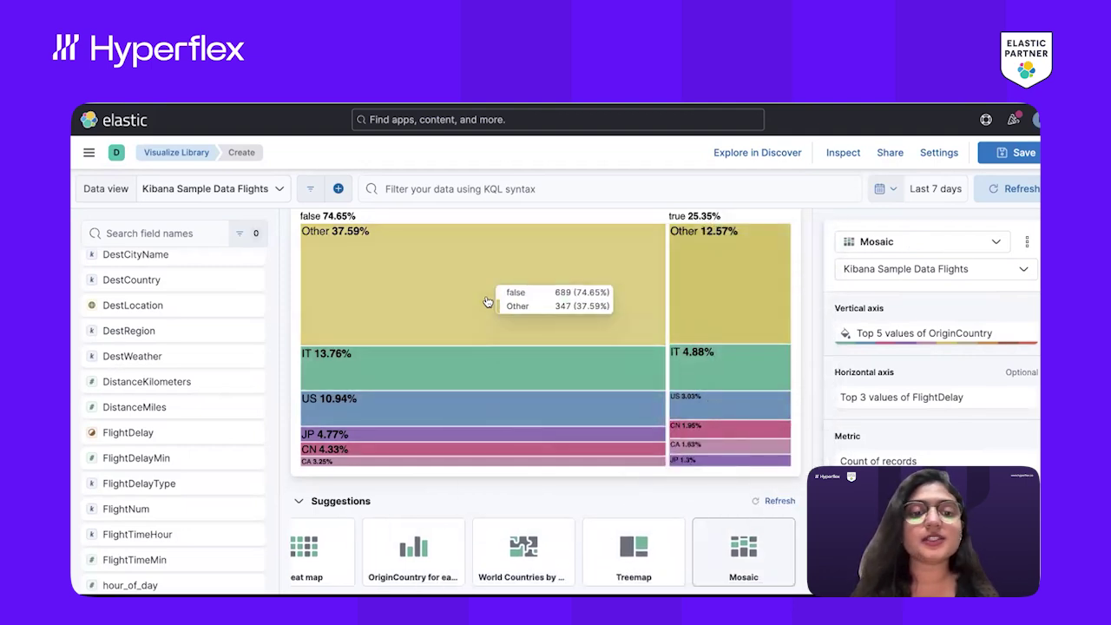
{"action": "scroll", "coordinate": [610, 538], "scroll_direction": "left", "scroll_amount": 3}
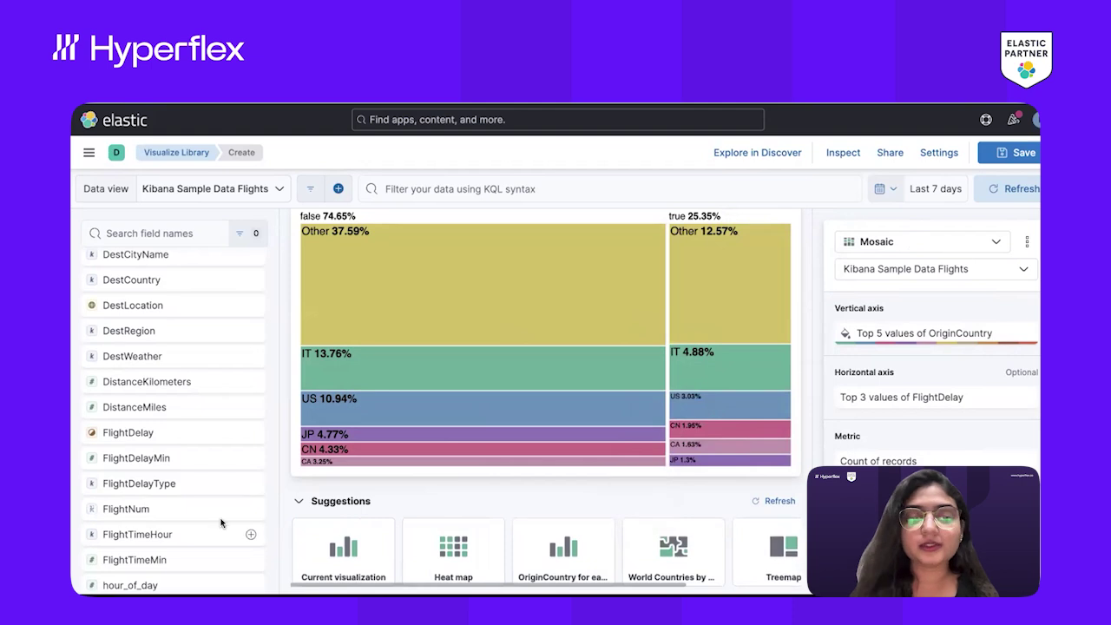
{"action": "left_click", "coordinate": [317, 556]}
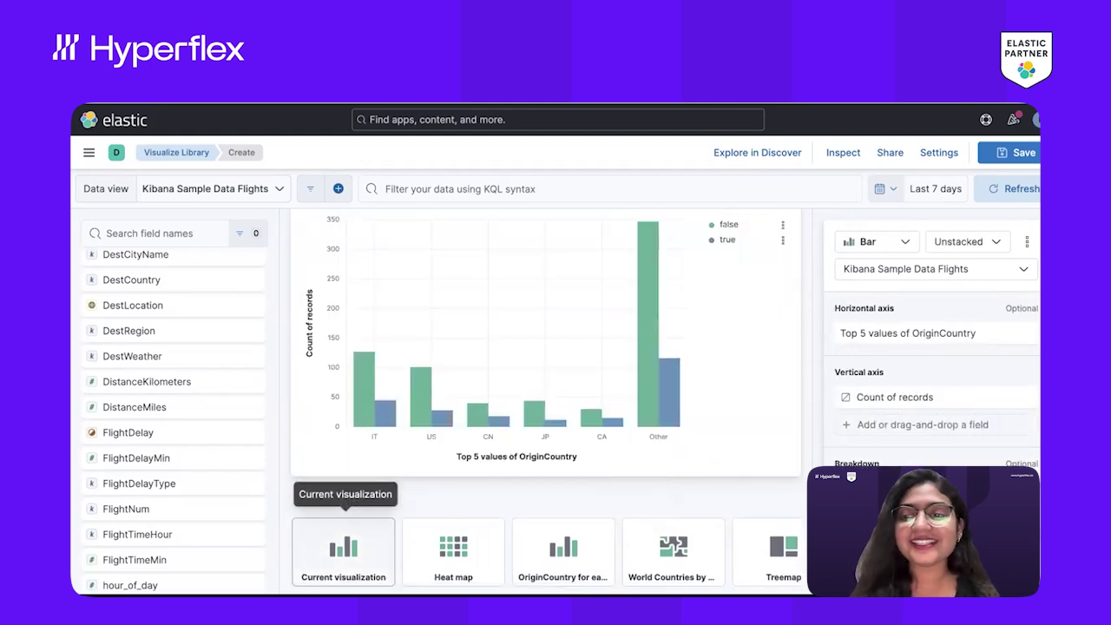
Save the Lens visualization as "flights delay by country" without a description and add it to a new dashboard.
{"action": "left_click", "coordinate": [1000, 153]}
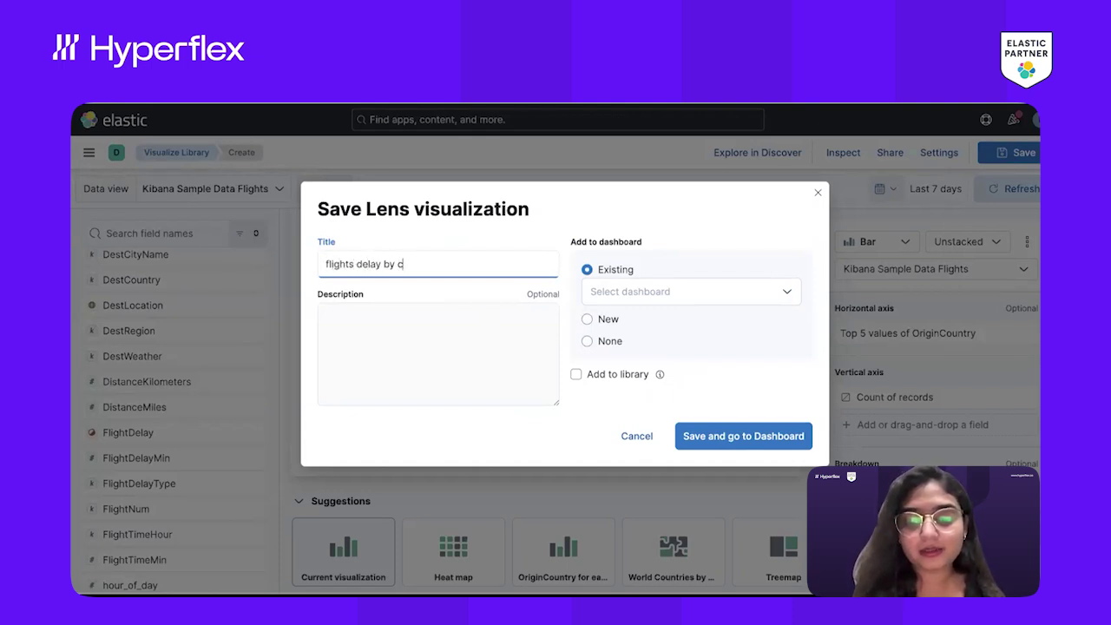
{"action": "left_click", "coordinate": [350, 363]}
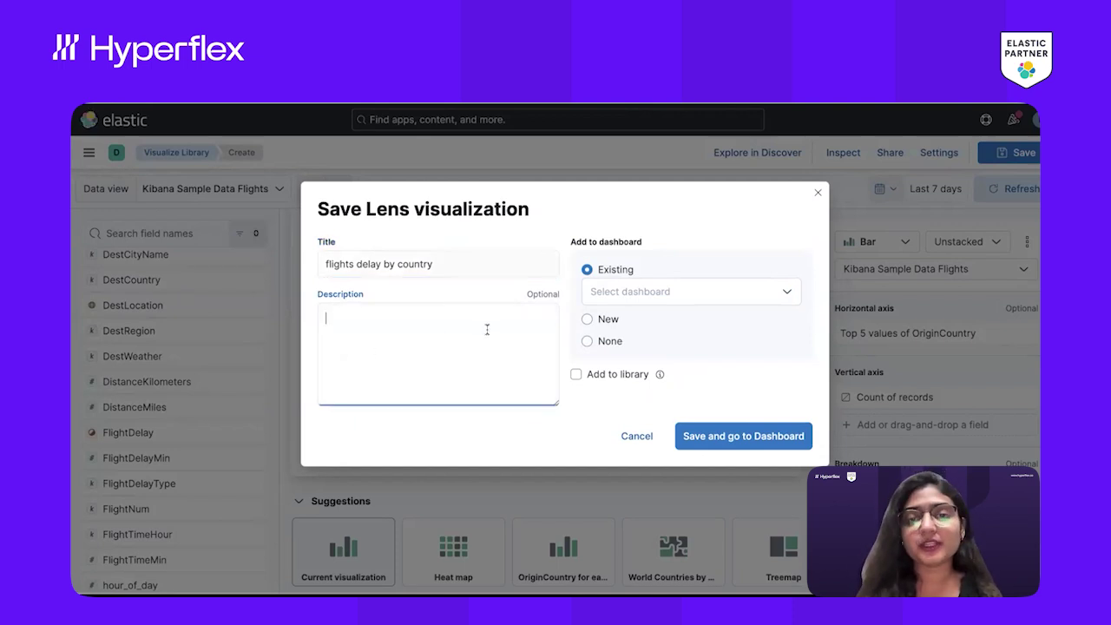
{"action": "left_click", "coordinate": [650, 291]}
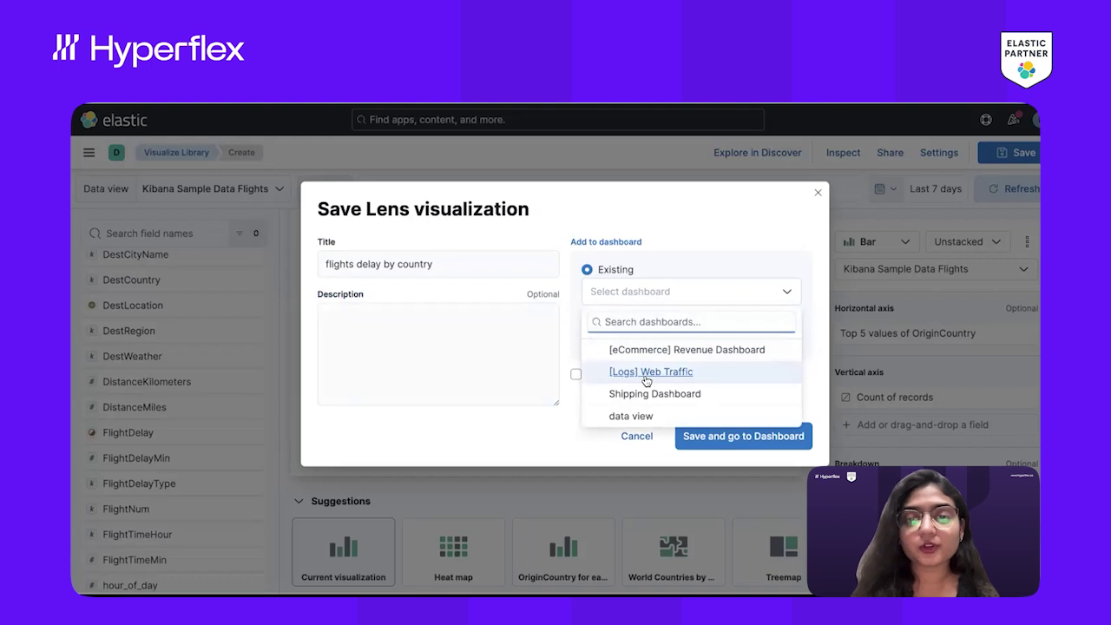
{"action": "left_click", "coordinate": [754, 288]}
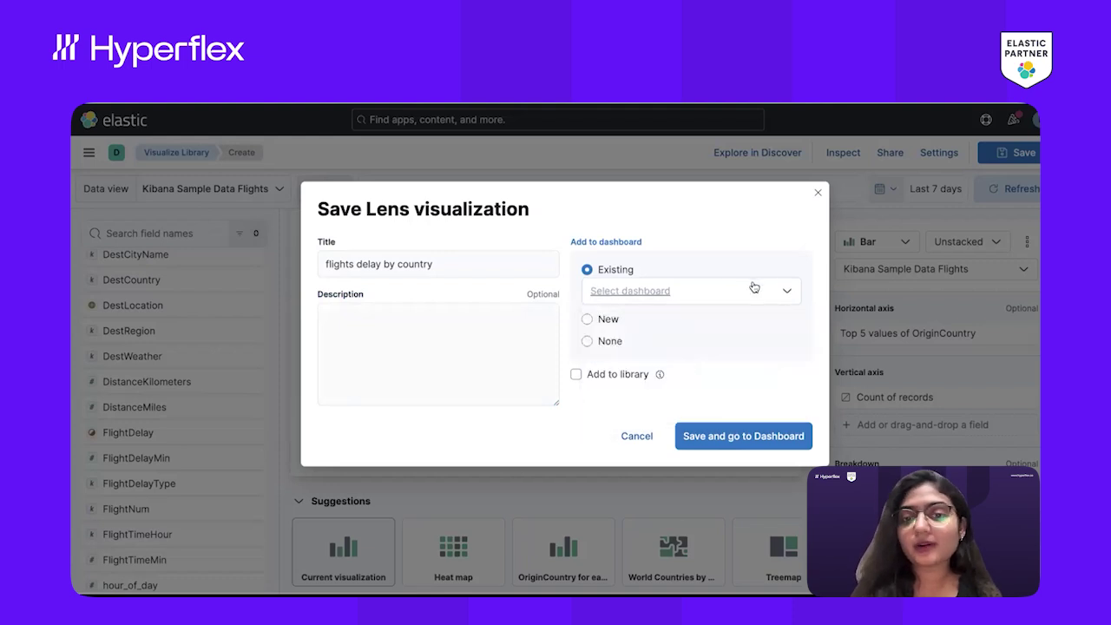
{"action": "left_click", "coordinate": [587, 319]}
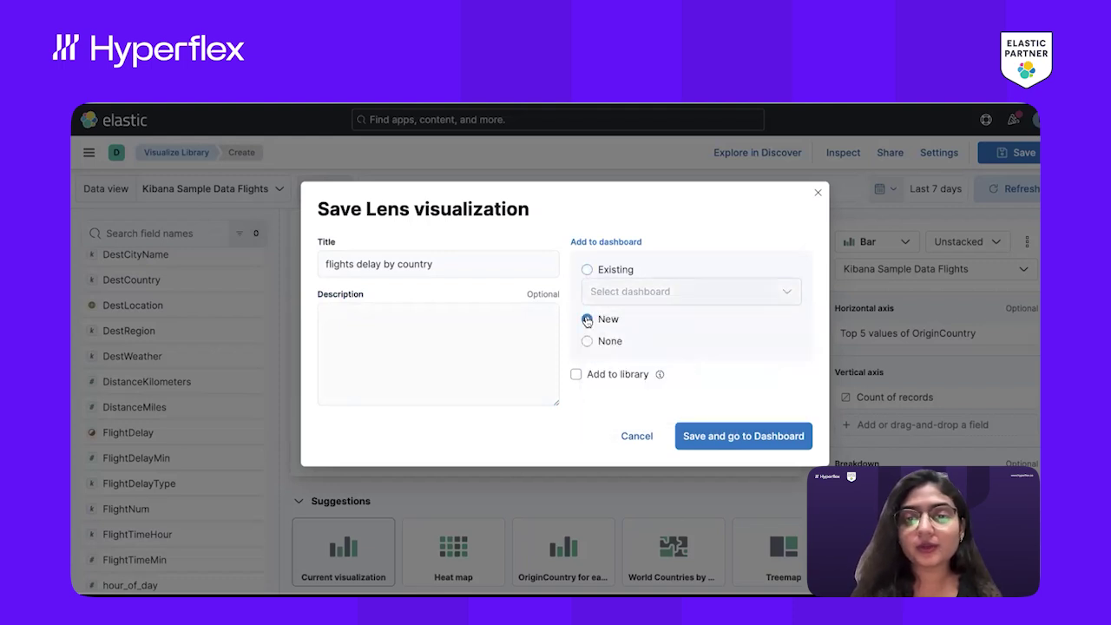
{"action": "left_click", "coordinate": [740, 437]}
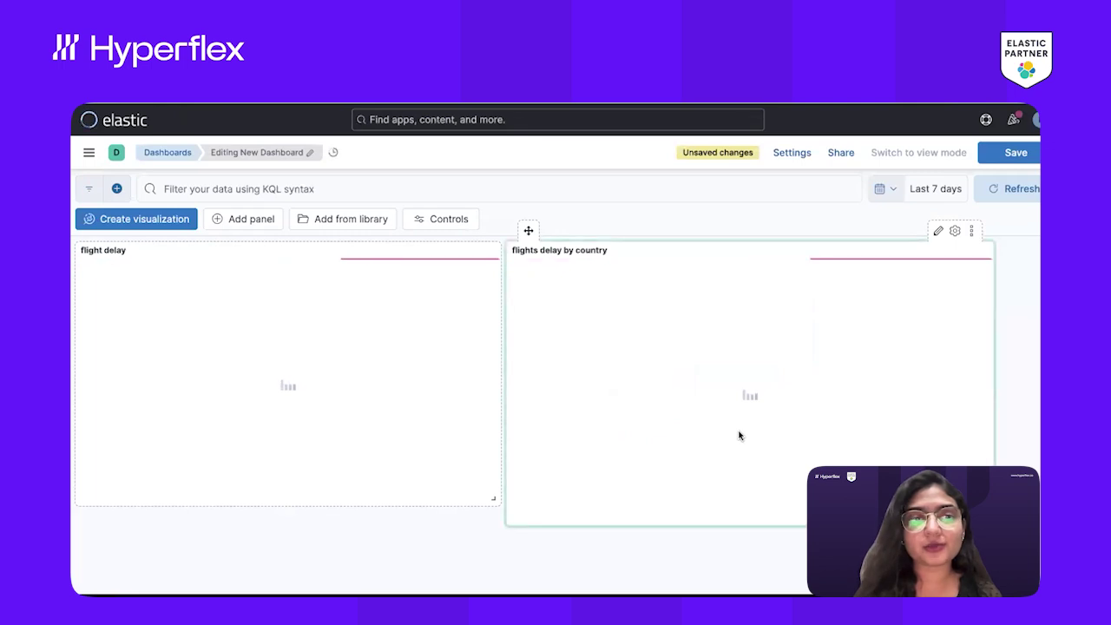
Remove the older "flight delay" panel from the new dashboard.
{"action": "left_click", "coordinate": [478, 232]}
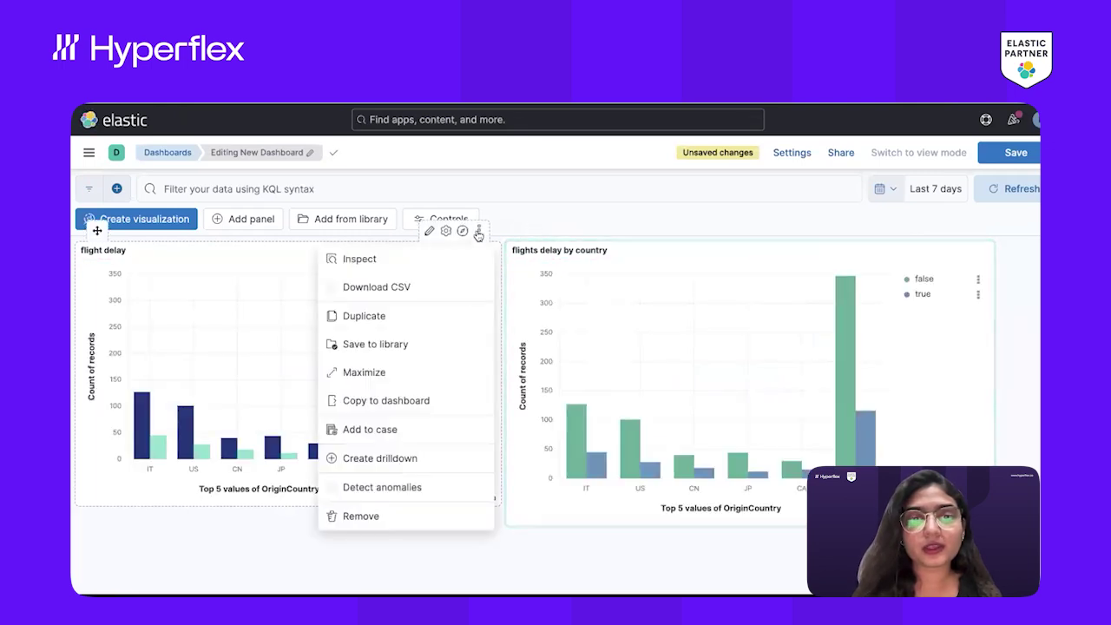
{"action": "left_click", "coordinate": [359, 517]}
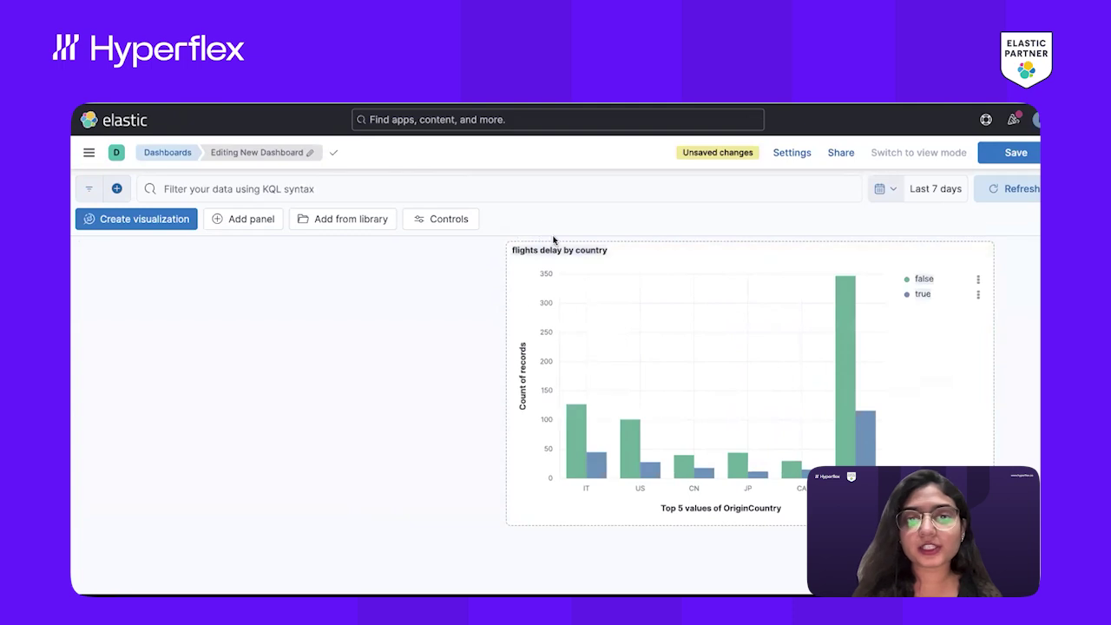
Move the "flights delay by country" panel to the dashboard's upper-left corner and make it slightly narrower and taller.
{"action": "mouse_move", "coordinate": [524, 279]}
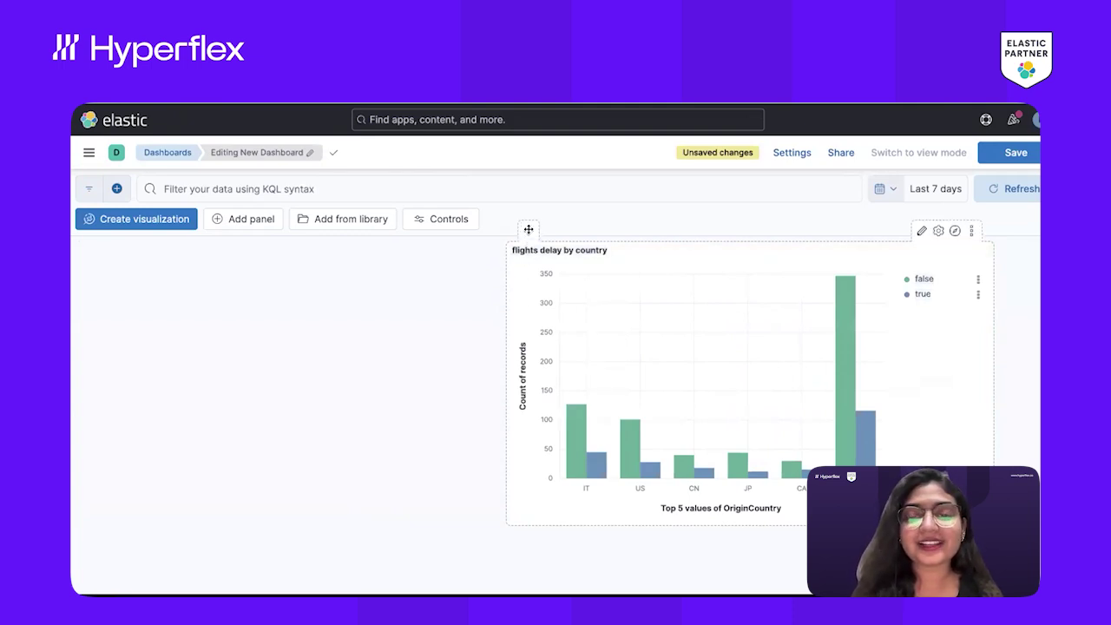
{"action": "left_click_drag", "start_coordinate": [528, 229], "coordinate": [83, 241]}
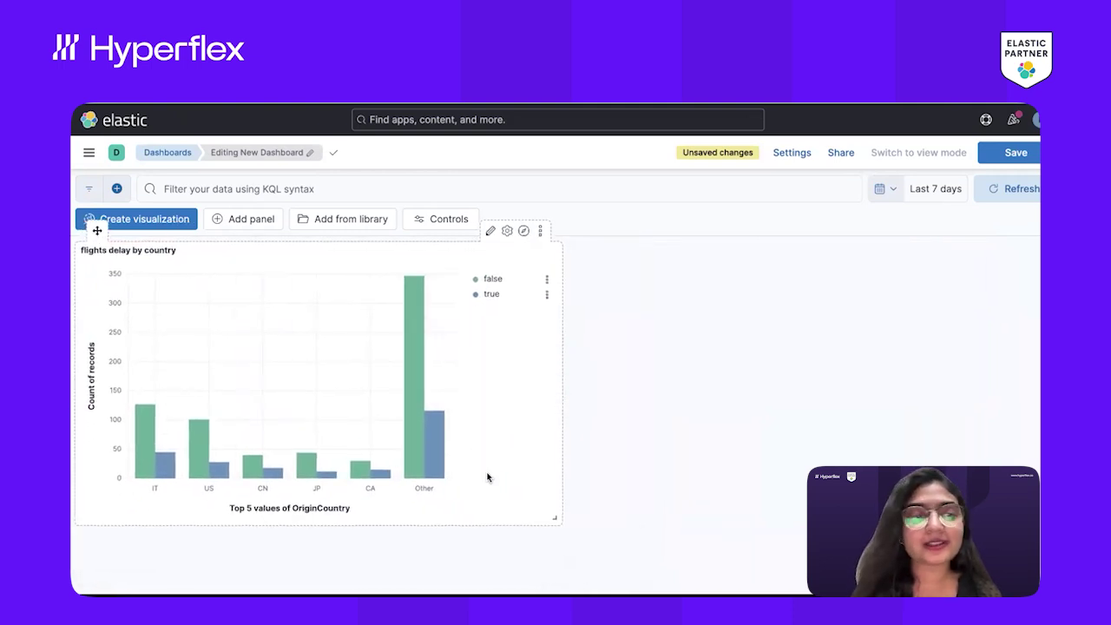
{"action": "left_click_drag", "start_coordinate": [555, 517], "coordinate": [515, 529]}
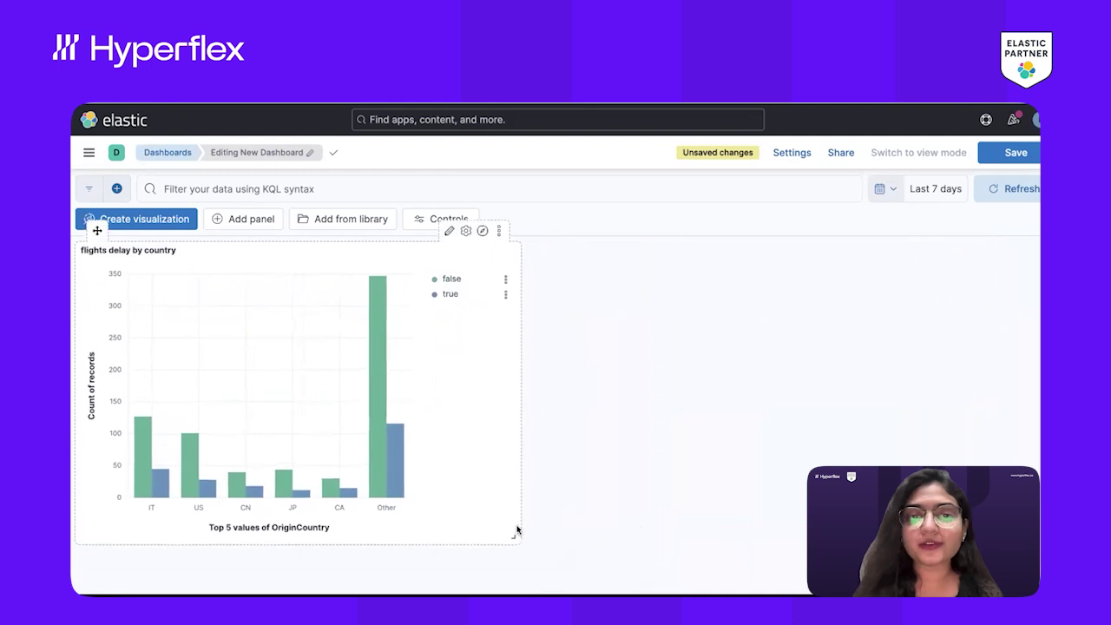
Change the panel's title to "top5 countries with flights delay" in its settings and apply it.
{"action": "left_click", "coordinate": [466, 231]}
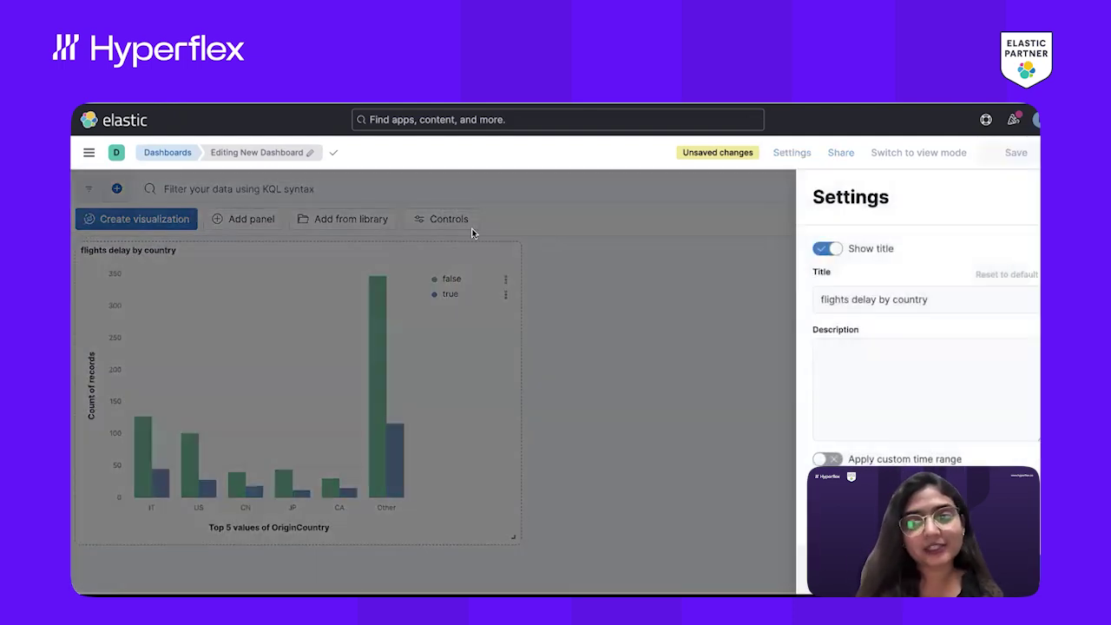
{"action": "left_click", "coordinate": [873, 299]}
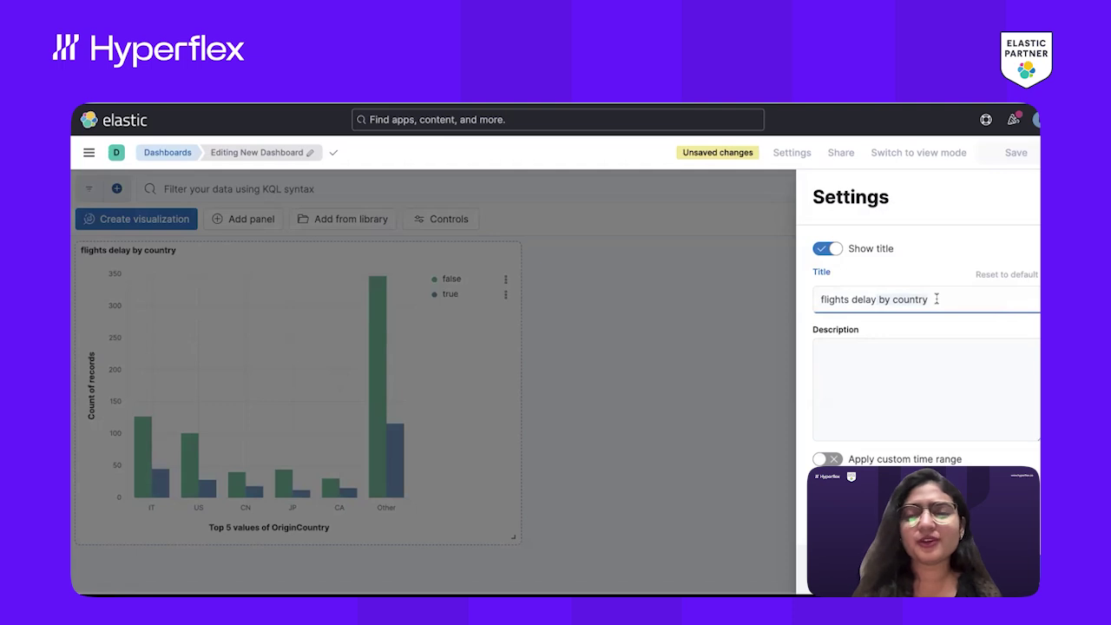
{"action": "key", "text": "BackSpace"}
{"action": "key", "text": "BackSpace"}
{"action": "key", "text": "BackSpace"}
{"action": "key", "text": "BackSpace"}
{"action": "key", "text": "BackSpace"}
{"action": "key", "text": "BackSpace"}
{"action": "key", "text": "BackSpace"}
{"action": "key", "text": "BackSpace"}
{"action": "key", "text": "BackSpace"}
{"action": "key", "text": "BackSpace"}
{"action": "key", "text": "BackSpace"}
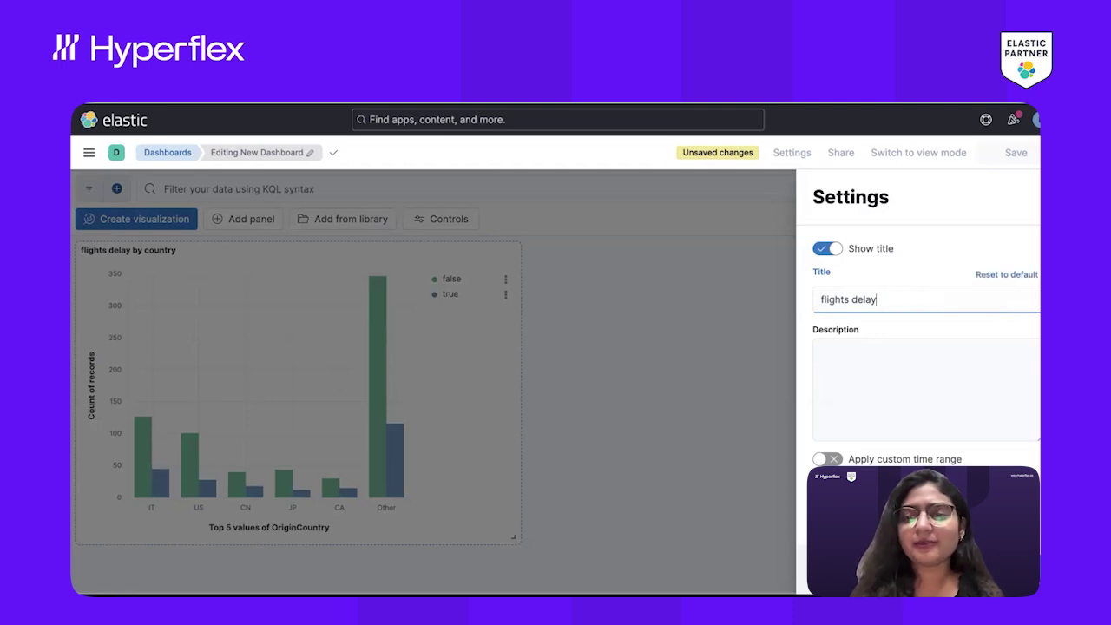
{"action": "left_click", "coordinate": [817, 300]}
{"action": "type", "text": "top5 "}
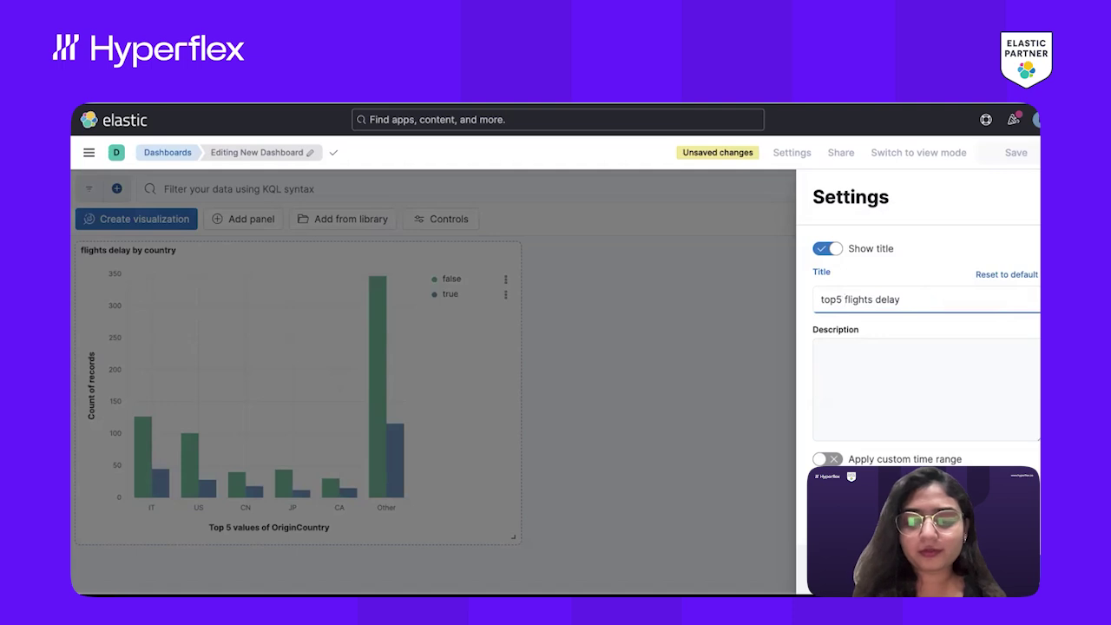
{"action": "type", "text": "countries"}
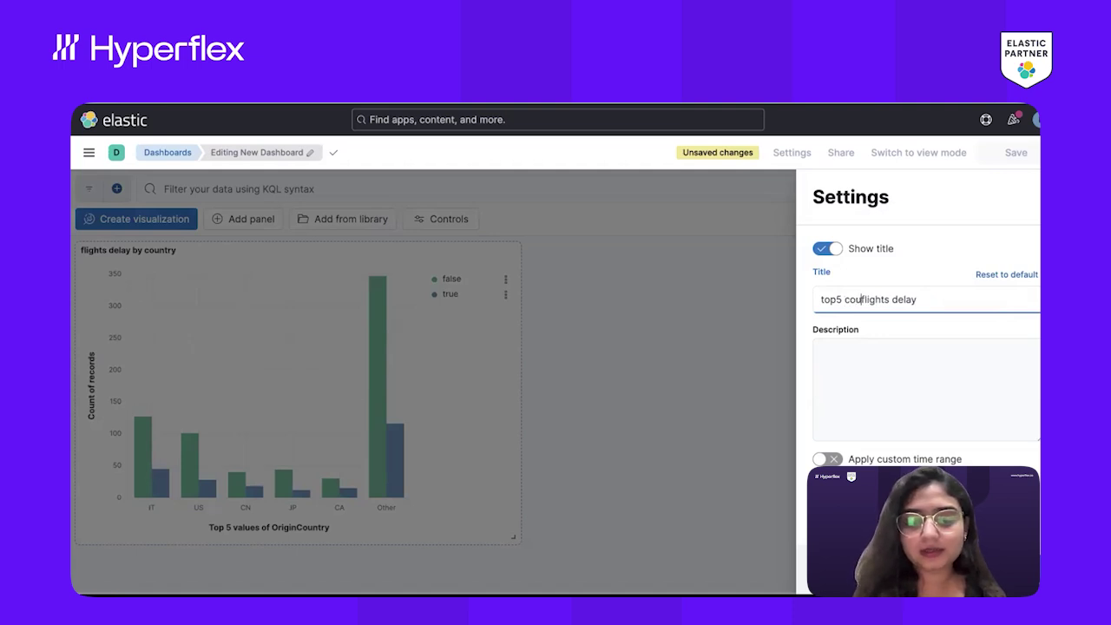
{"action": "type", "text": " w"}
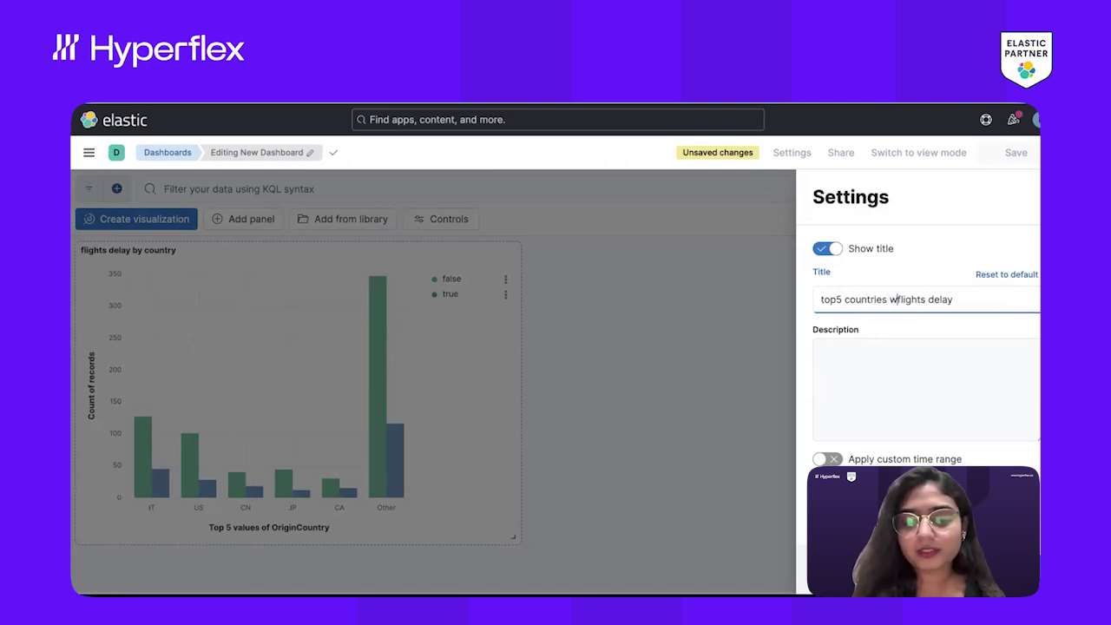
{"action": "type", "text": "ith"}
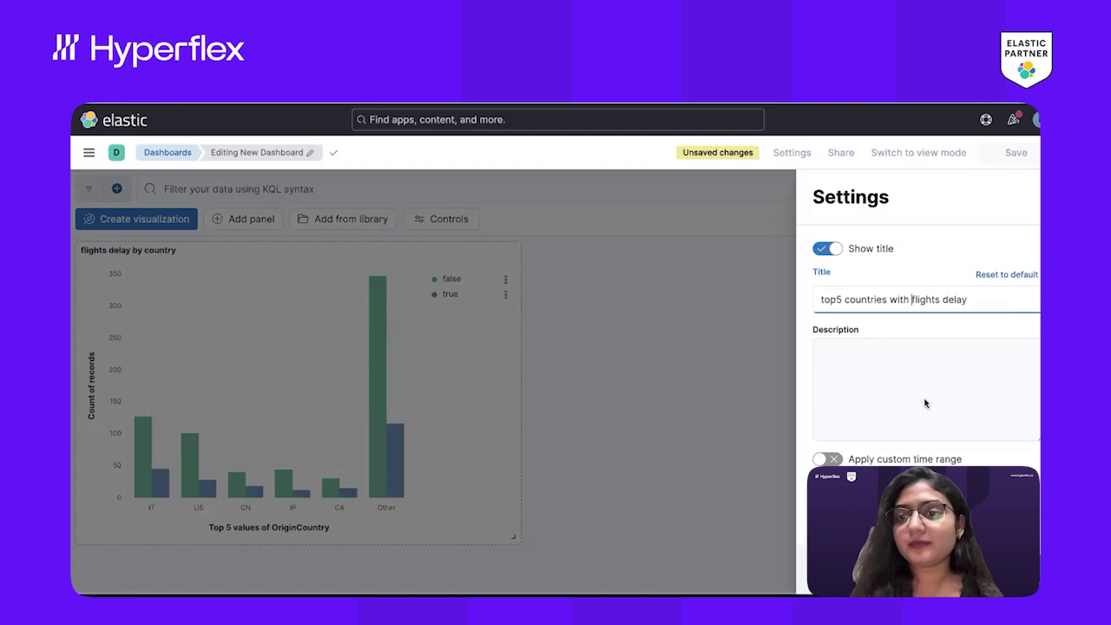
{"action": "key", "text": "Return"}
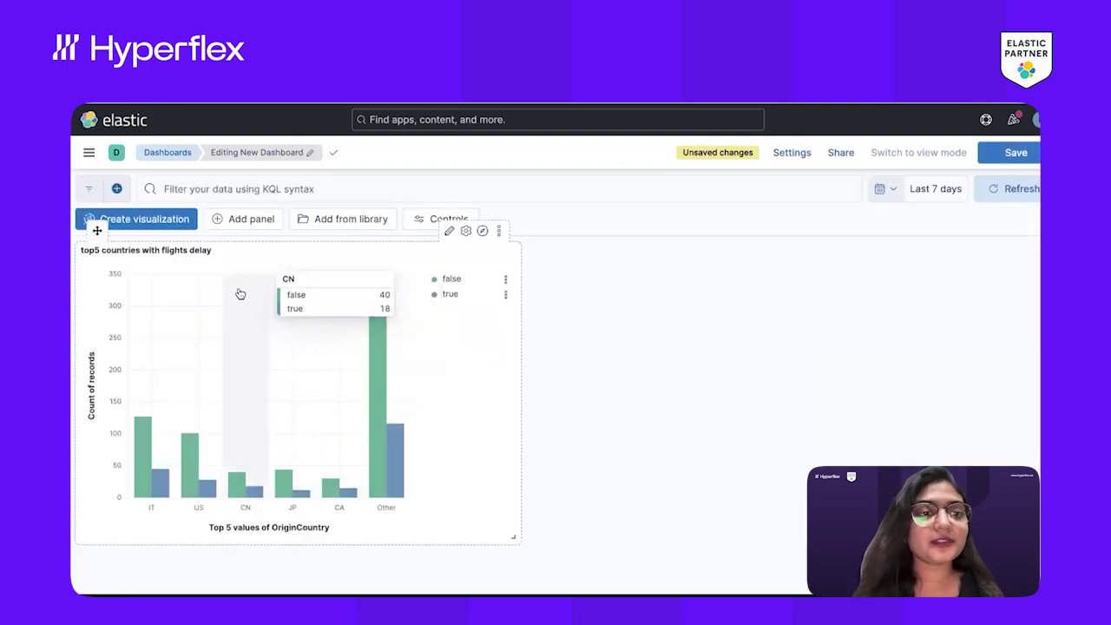
Edit the panel's visualization and assign the teal, green, purple and orange colour palette to the FlightDelay breakdown.
{"action": "left_click", "coordinate": [449, 231]}
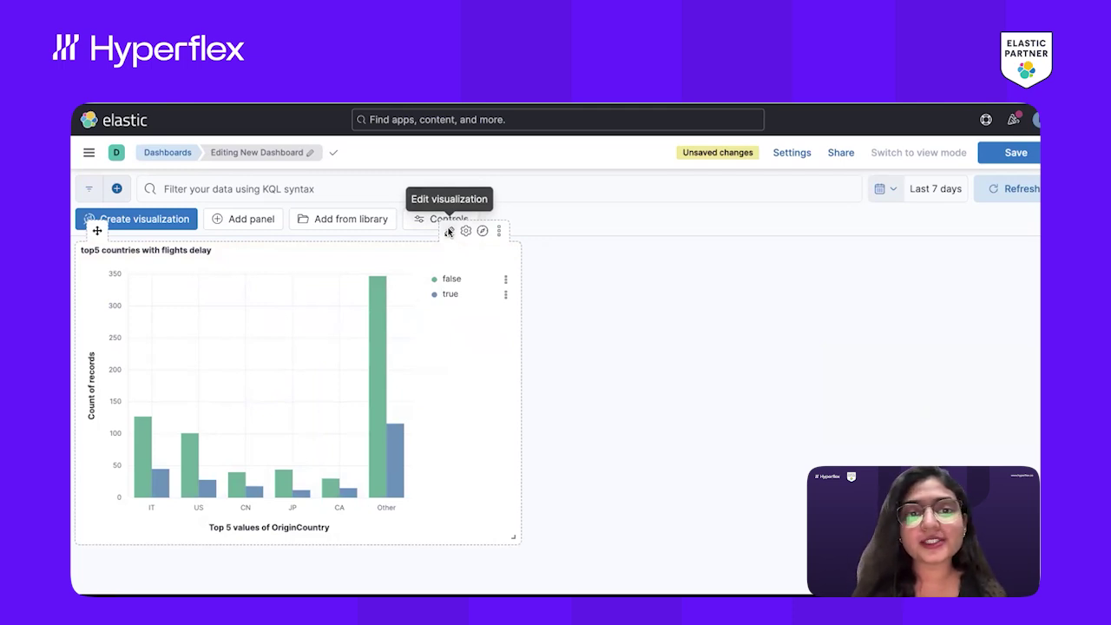
{"action": "scroll", "coordinate": [868, 355], "scroll_direction": "down", "scroll_amount": 4}
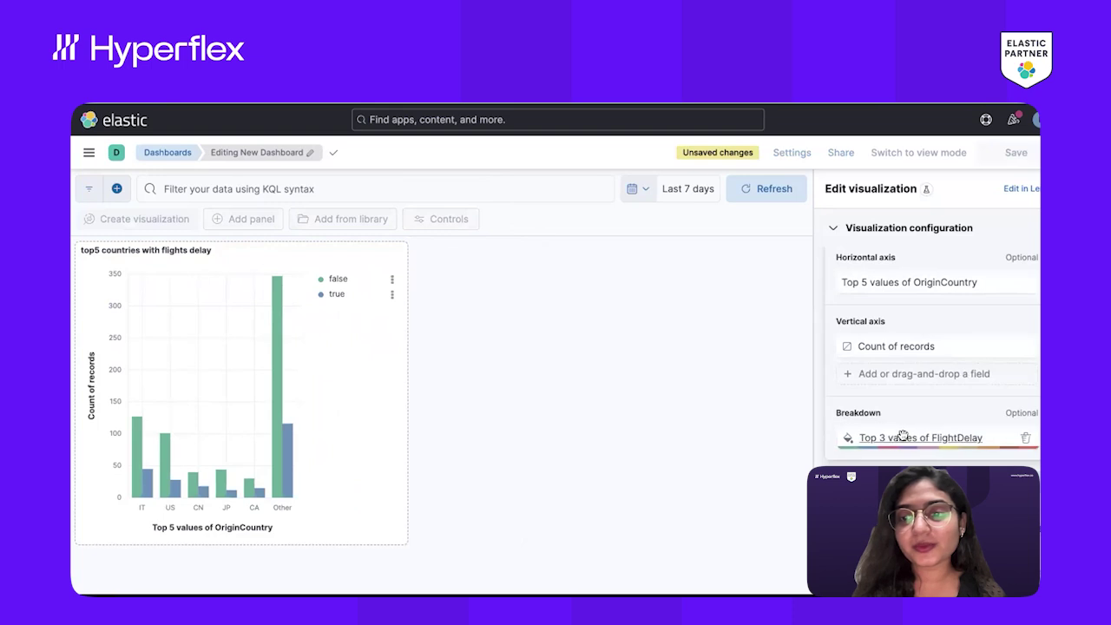
{"action": "left_click", "coordinate": [900, 439]}
{"action": "scroll", "coordinate": [900, 442], "scroll_direction": "down", "scroll_amount": 3}
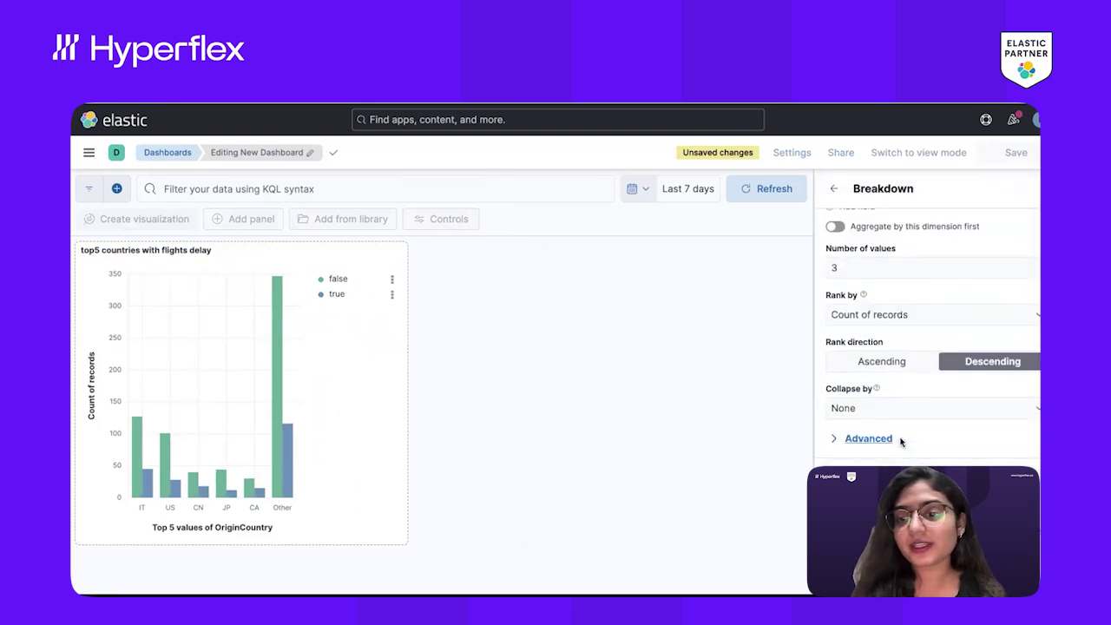
{"action": "left_click", "coordinate": [899, 486]}
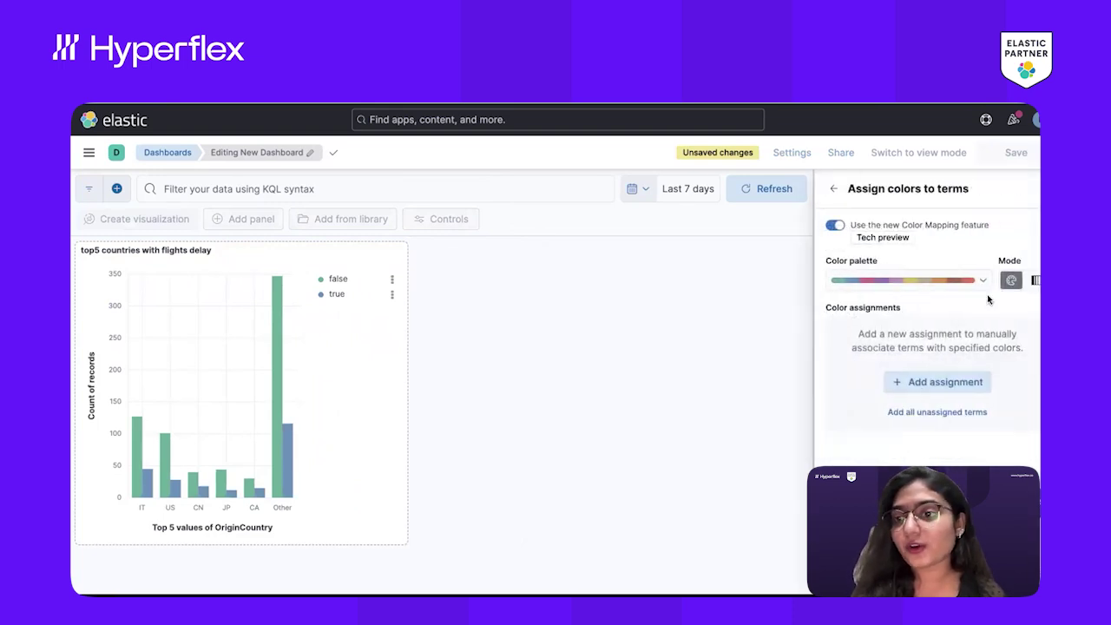
{"action": "left_click", "coordinate": [985, 280]}
{"action": "left_click", "coordinate": [931, 347]}
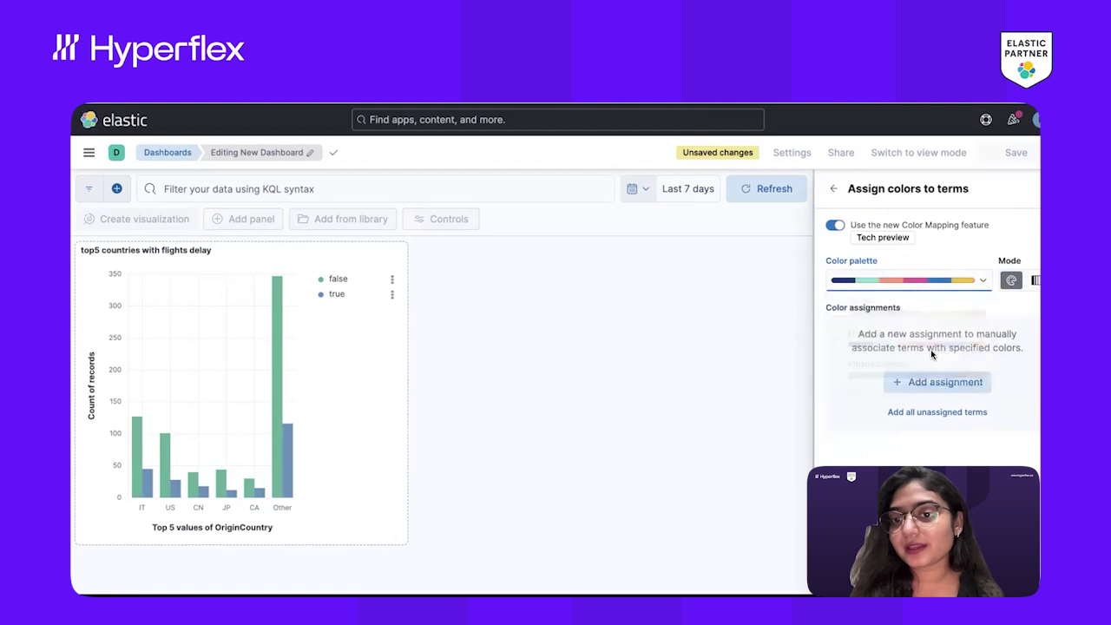
{"action": "left_click", "coordinate": [986, 281]}
{"action": "left_click", "coordinate": [918, 368]}
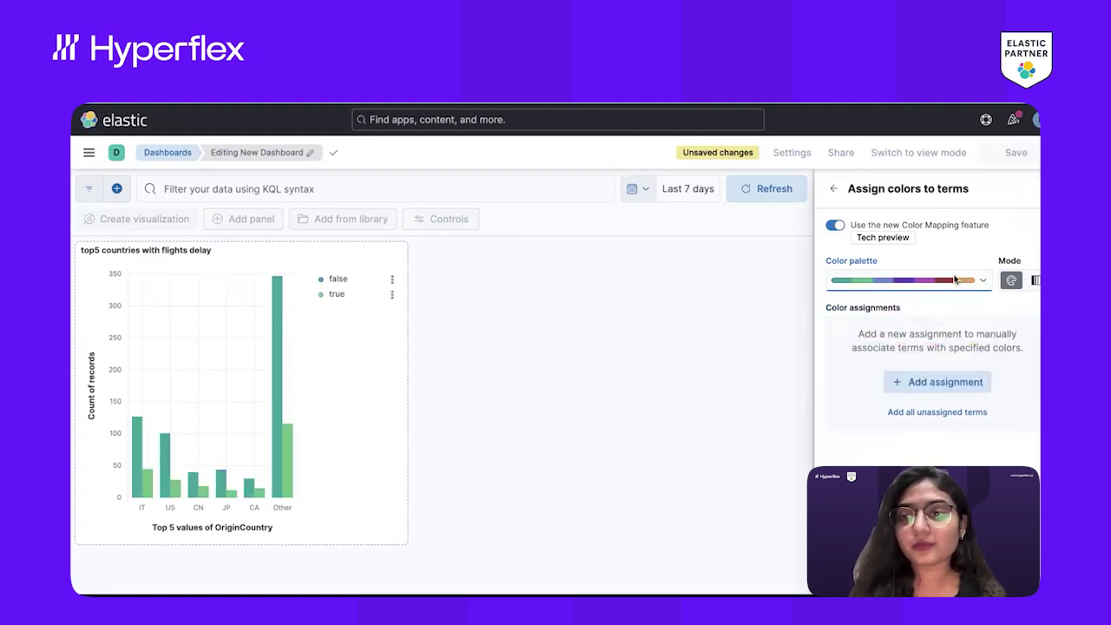
Switch the breakdown's colour mapping to gradient mode, apply the edits, and shrink the panel slightly.
{"action": "left_click", "coordinate": [1034, 279]}
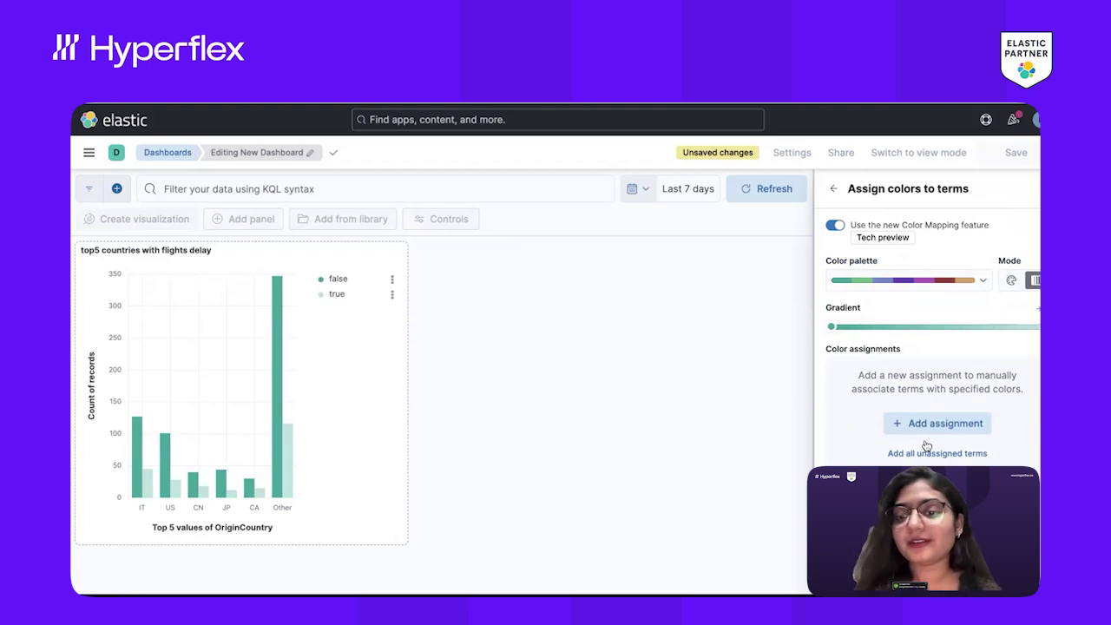
{"action": "left_click", "coordinate": [847, 576]}
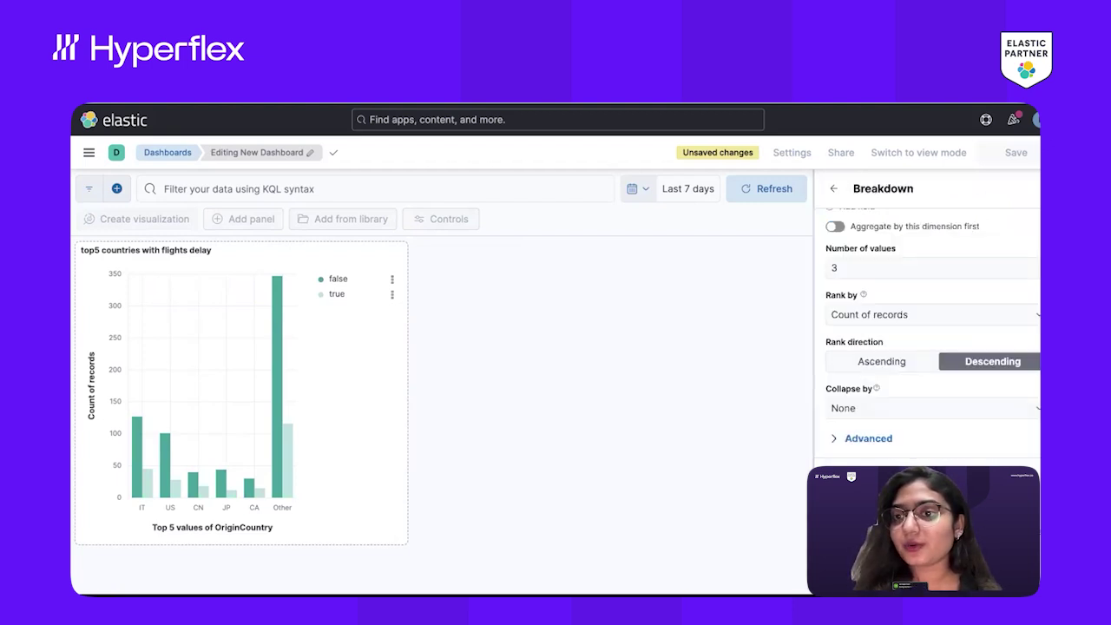
{"action": "left_click", "coordinate": [846, 576]}
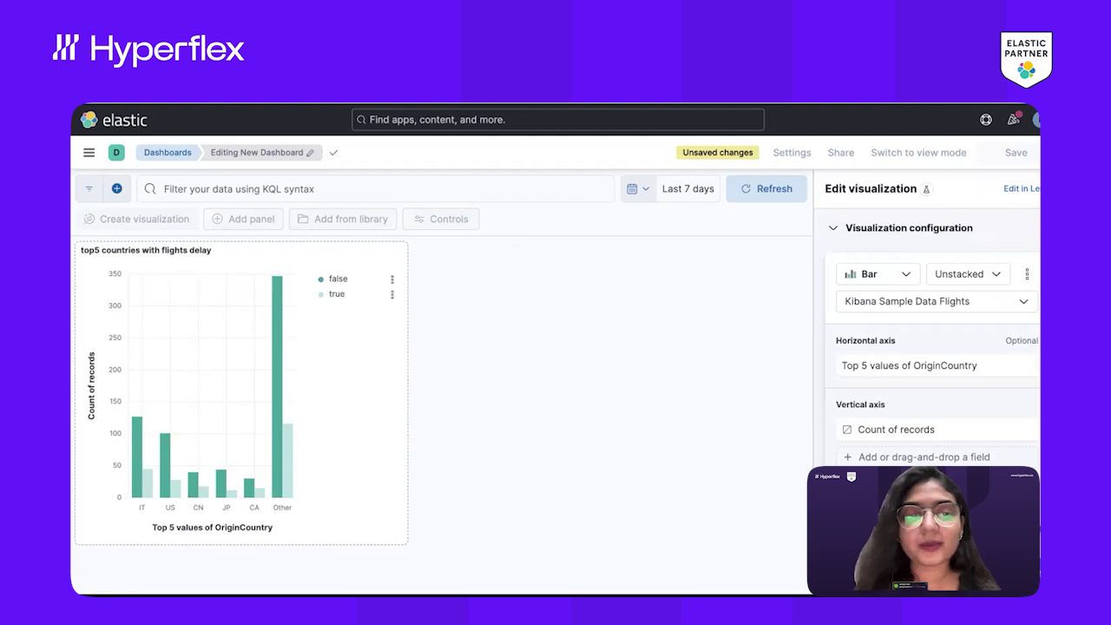
{"action": "left_click", "coordinate": [989, 577]}
{"action": "mouse_move", "coordinate": [516, 539]}
{"action": "left_mouse_down"}
{"action": "mouse_move", "coordinate": [495, 526]}
{"action": "mouse_move", "coordinate": [505, 520]}
{"action": "left_mouse_up"}
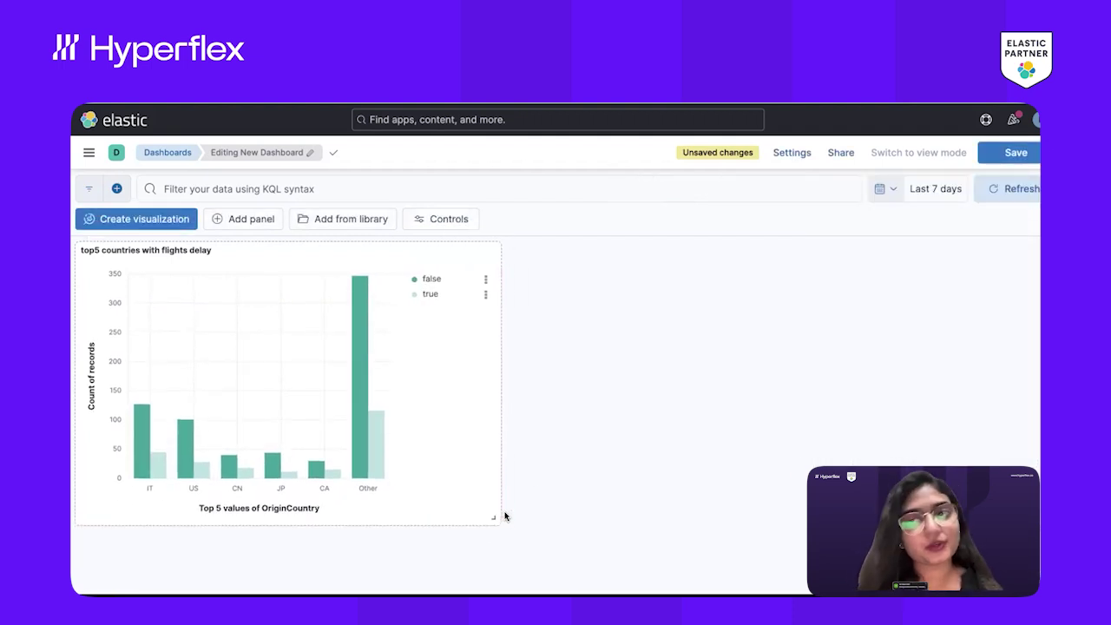
Save the dashboard as "flights dashboard" with no description or tags and without storing the time range.
{"action": "left_click", "coordinate": [1007, 153]}
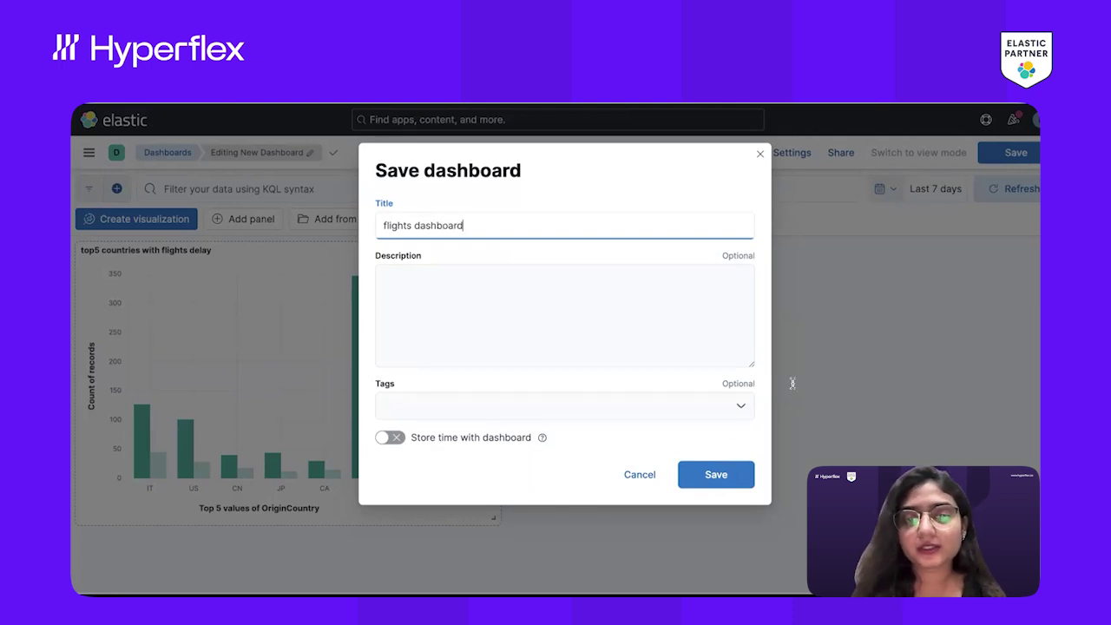
{"action": "left_click", "coordinate": [391, 439]}
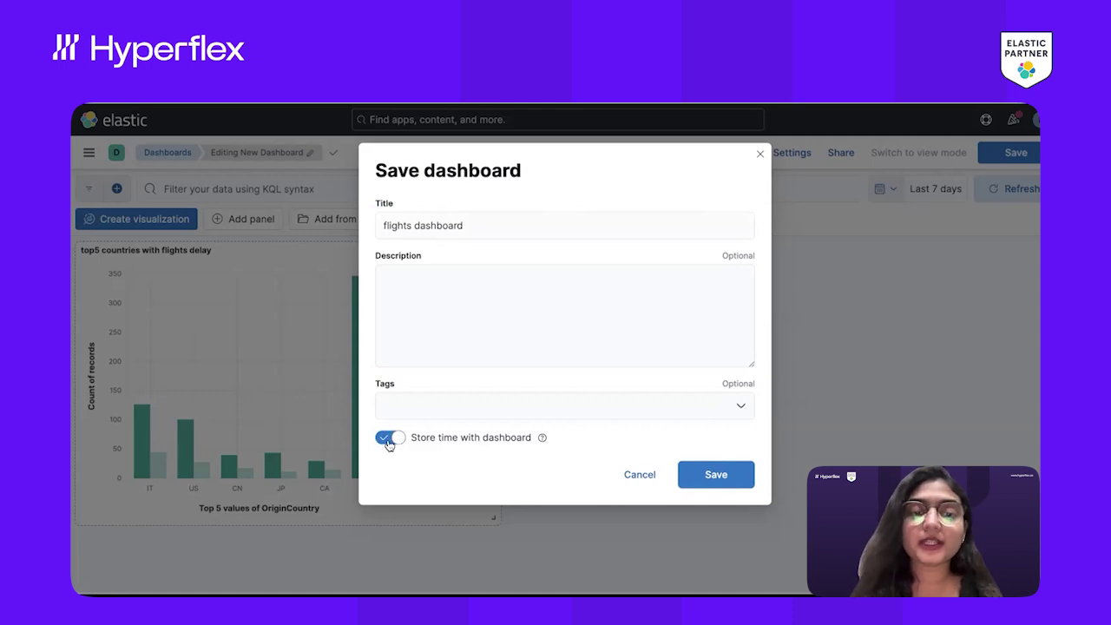
{"action": "left_click", "coordinate": [388, 439]}
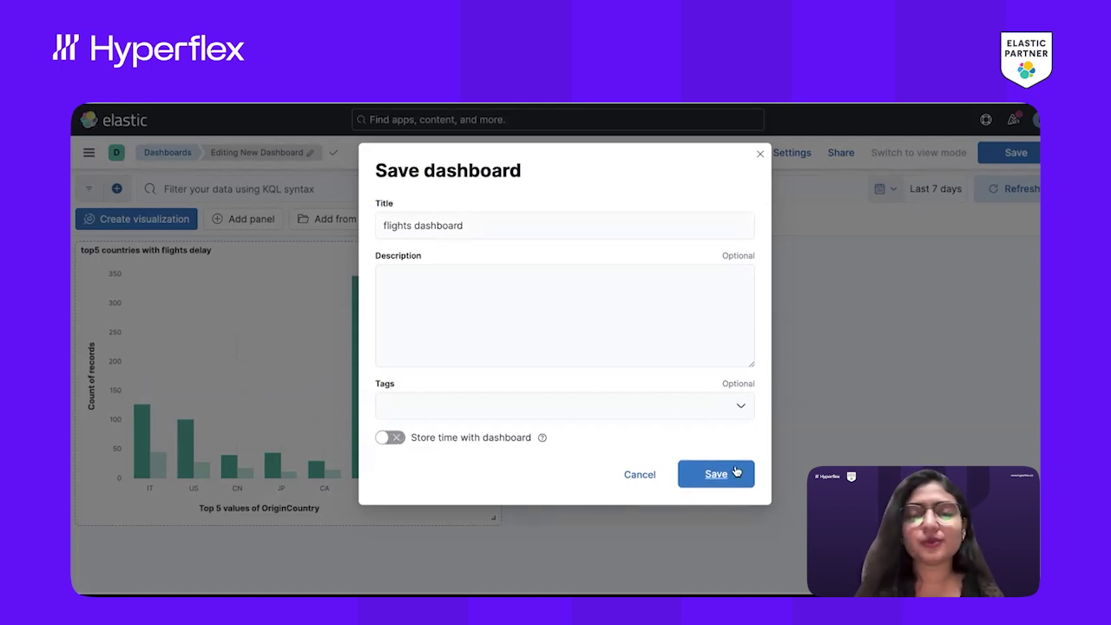
{"action": "left_click", "coordinate": [725, 405]}
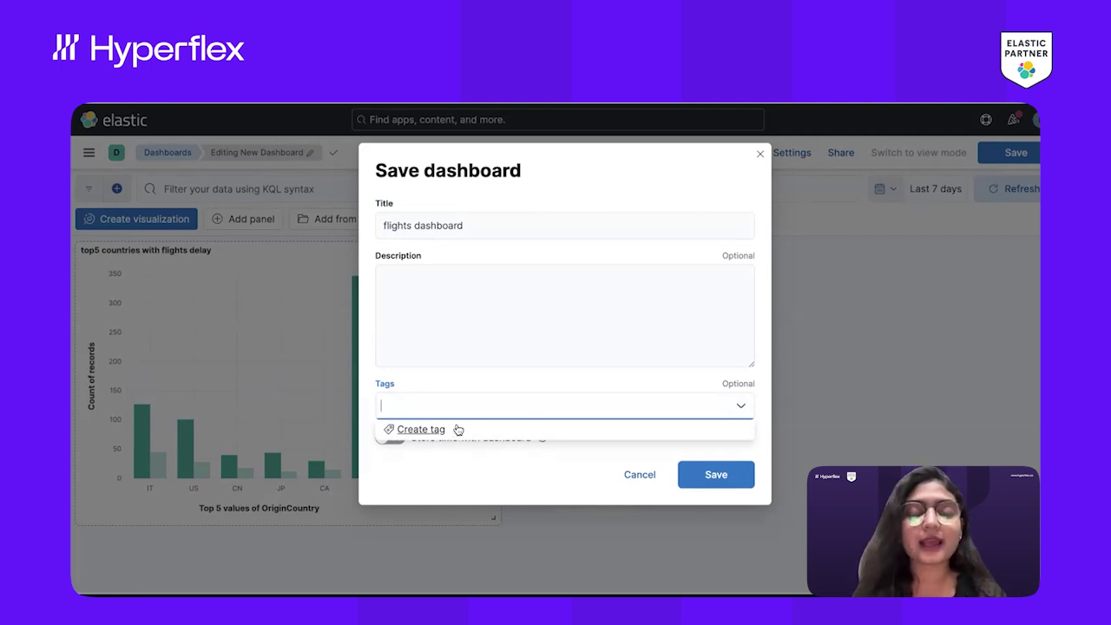
{"action": "left_click", "coordinate": [724, 468]}
{"action": "left_click", "coordinate": [710, 475]}
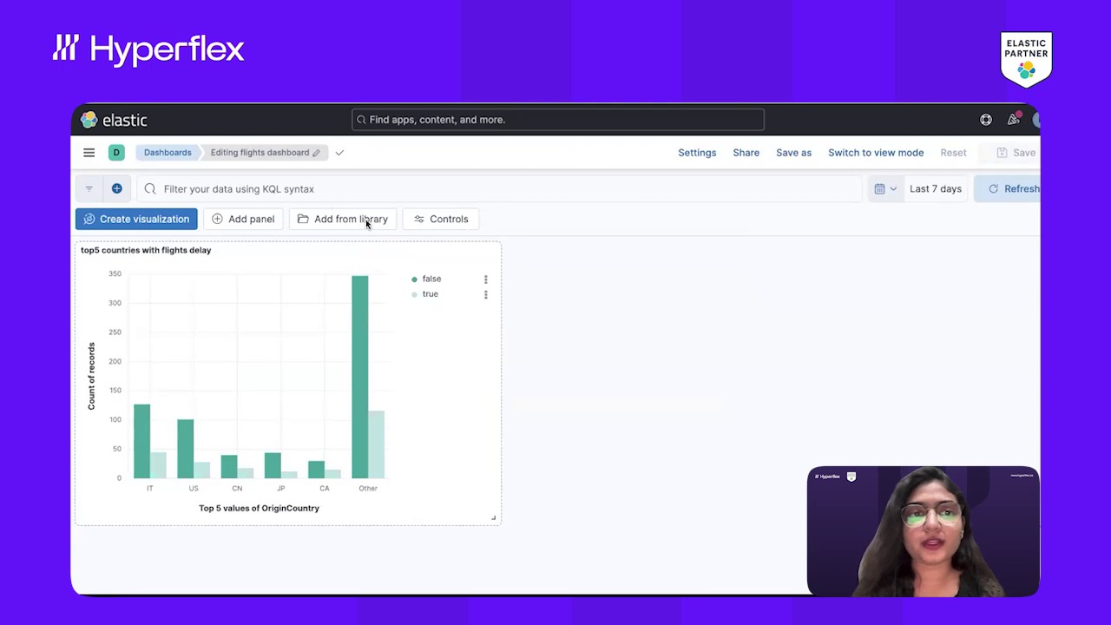
Go to the list of dashboards and reopen "flights dashboard" from it.
{"action": "left_click", "coordinate": [87, 151]}
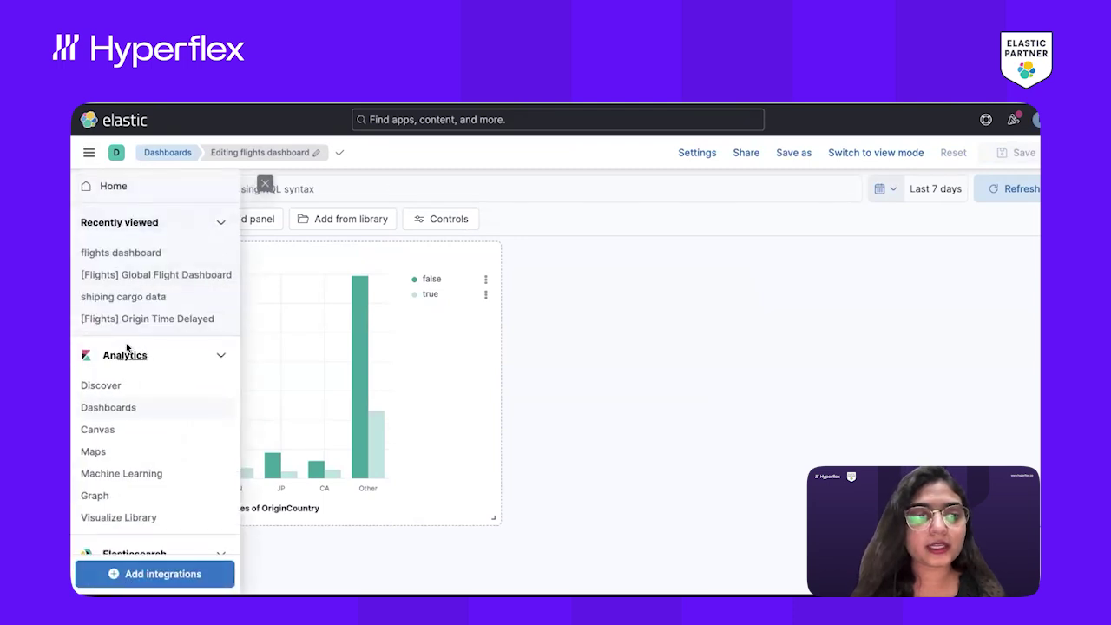
{"action": "left_click", "coordinate": [110, 410]}
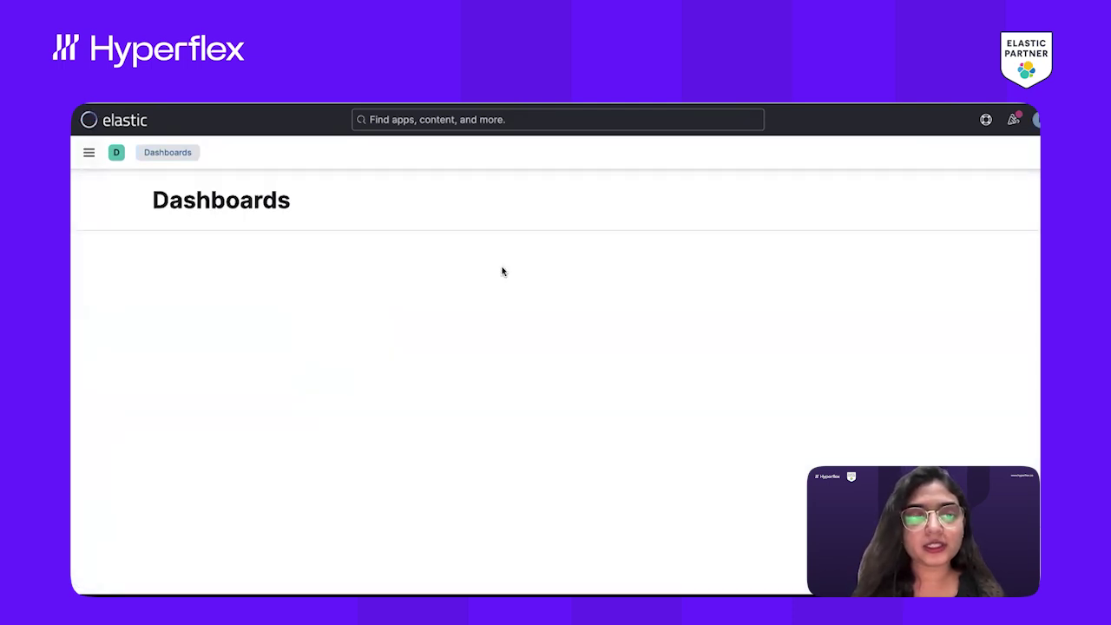
{"action": "left_click", "coordinate": [259, 354]}
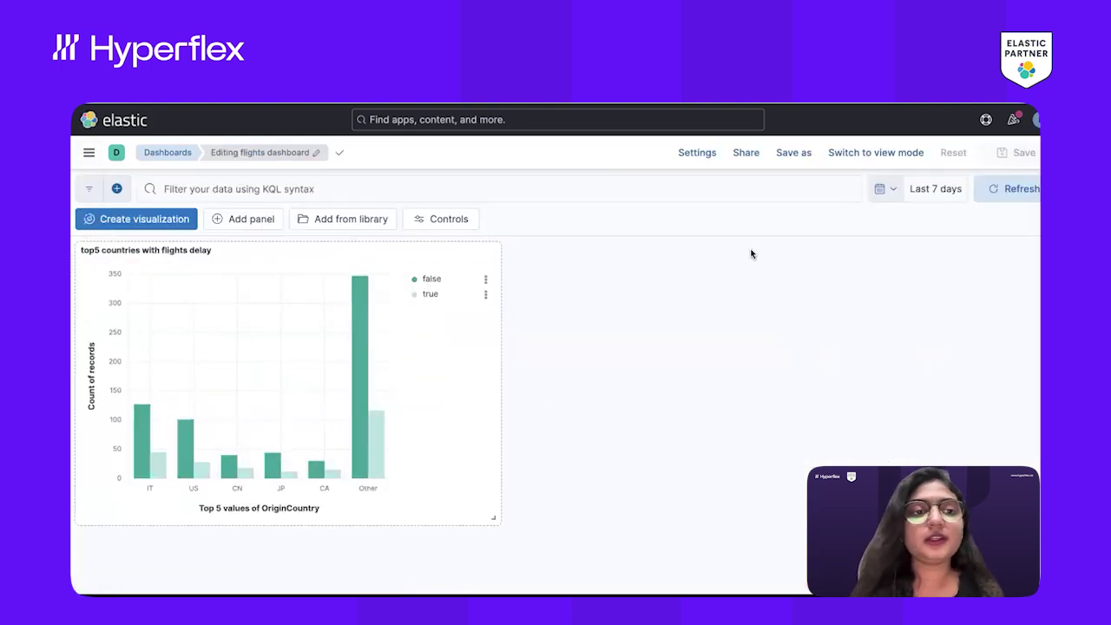
Create another visualization in the dashboard showing the top 5 OriginCityName values by record count, broken down by Cancelled.
{"action": "left_click", "coordinate": [105, 218]}
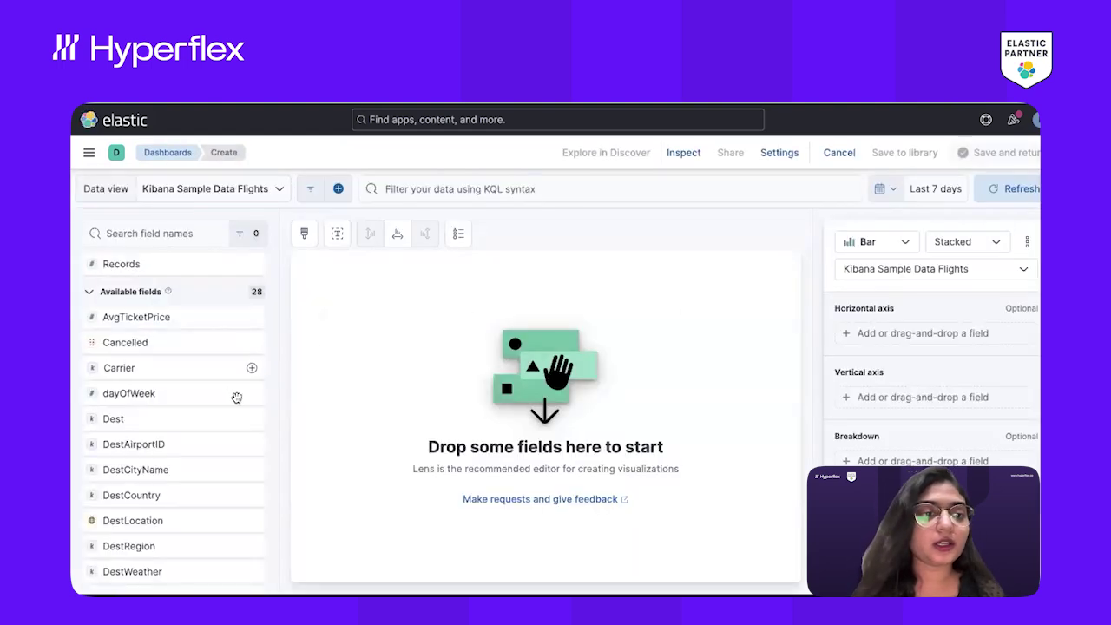
{"action": "scroll", "coordinate": [236, 398], "scroll_direction": "down", "scroll_amount": 2}
{"action": "scroll", "coordinate": [237, 398], "scroll_direction": "down", "scroll_amount": 4}
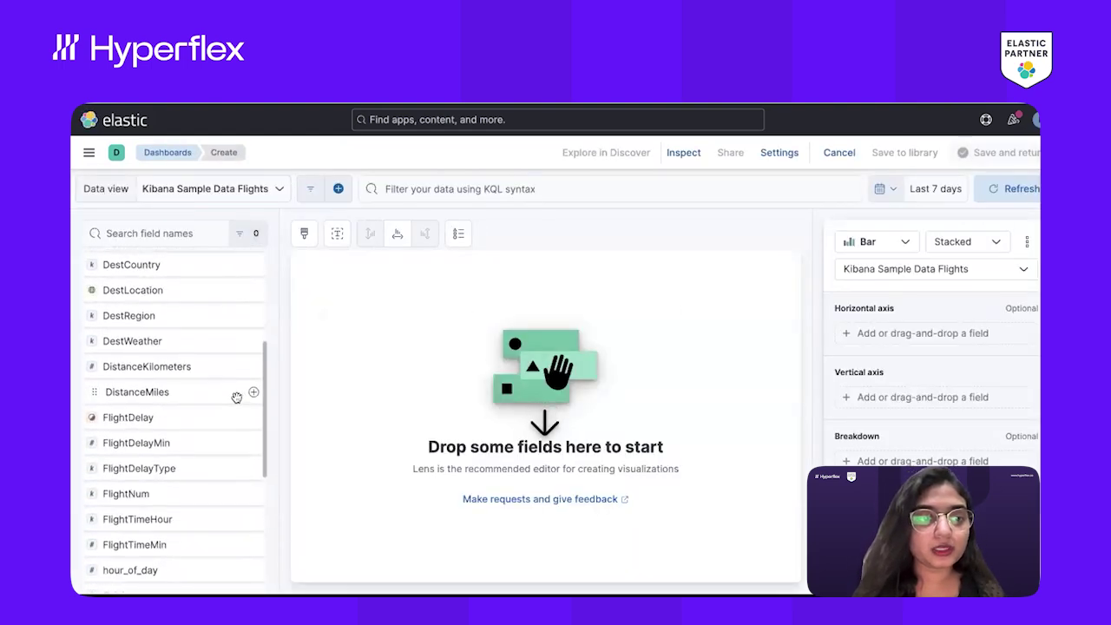
{"action": "scroll", "coordinate": [235, 401], "scroll_direction": "down", "scroll_amount": 5}
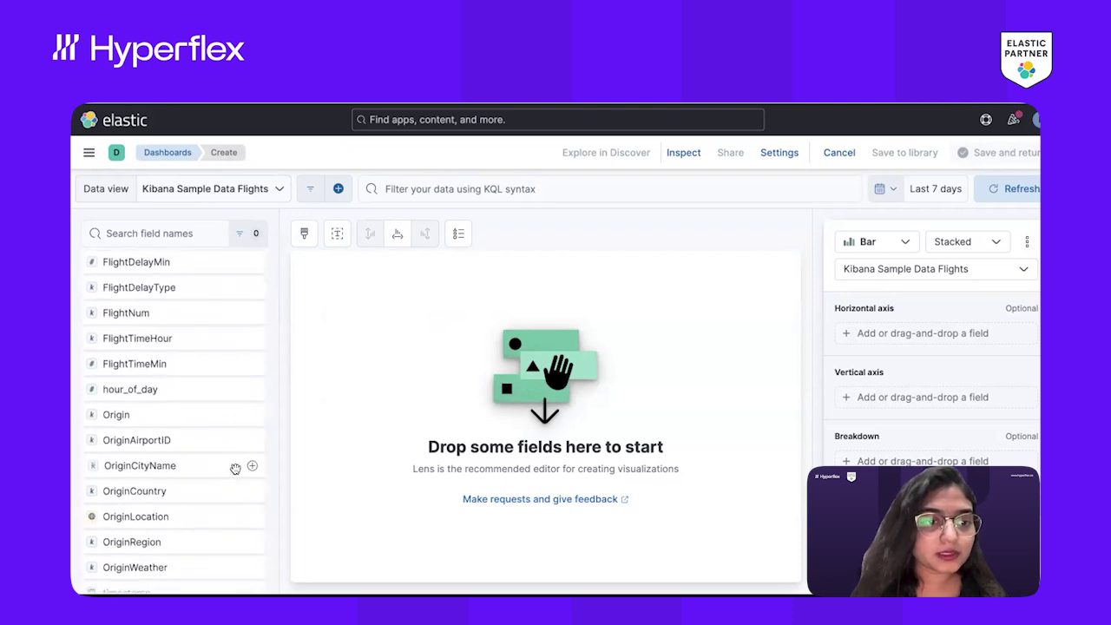
{"action": "left_click", "coordinate": [253, 467]}
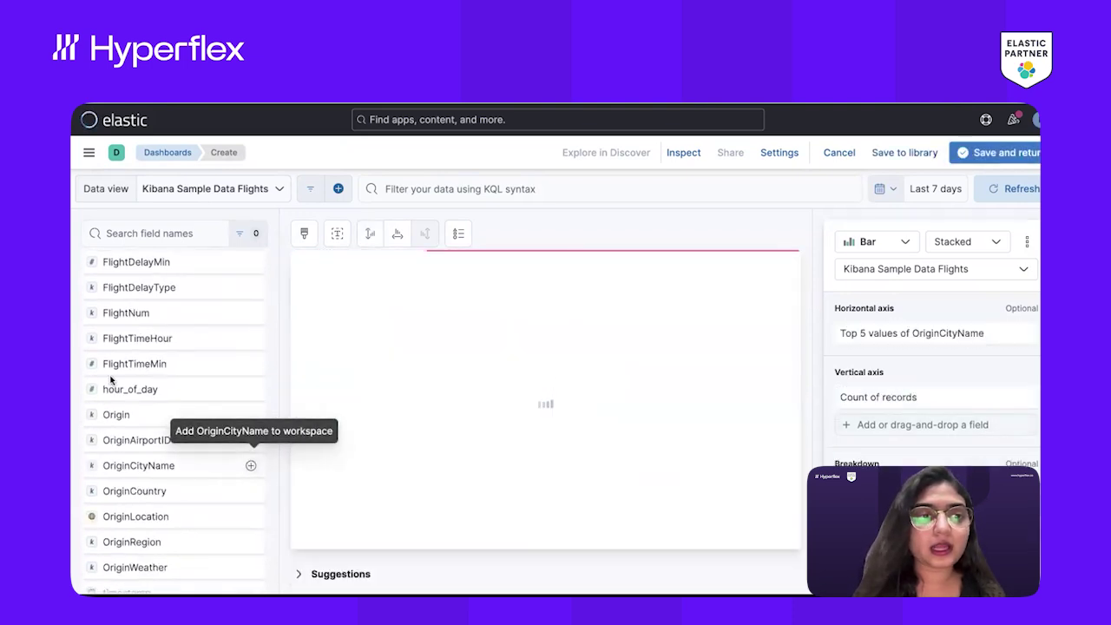
{"action": "left_click", "coordinate": [251, 372]}
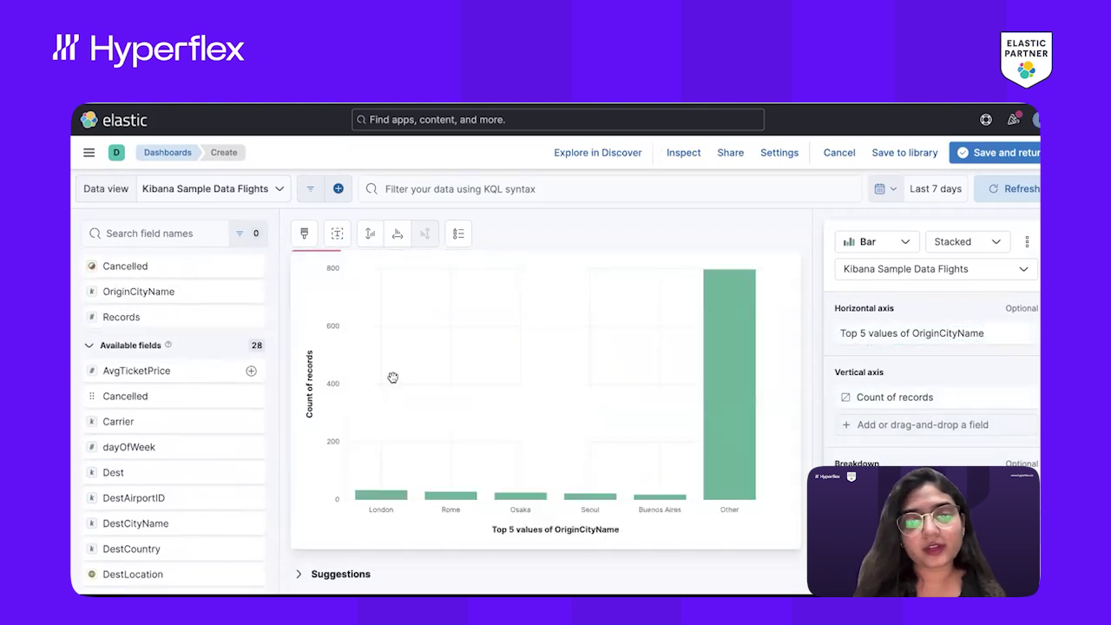
Set the OriginCityName bar chart to unstacked, and change its visualization type to Line.
{"action": "left_click", "coordinate": [968, 250]}
{"action": "left_click", "coordinate": [963, 291]}
{"action": "left_click", "coordinate": [895, 244]}
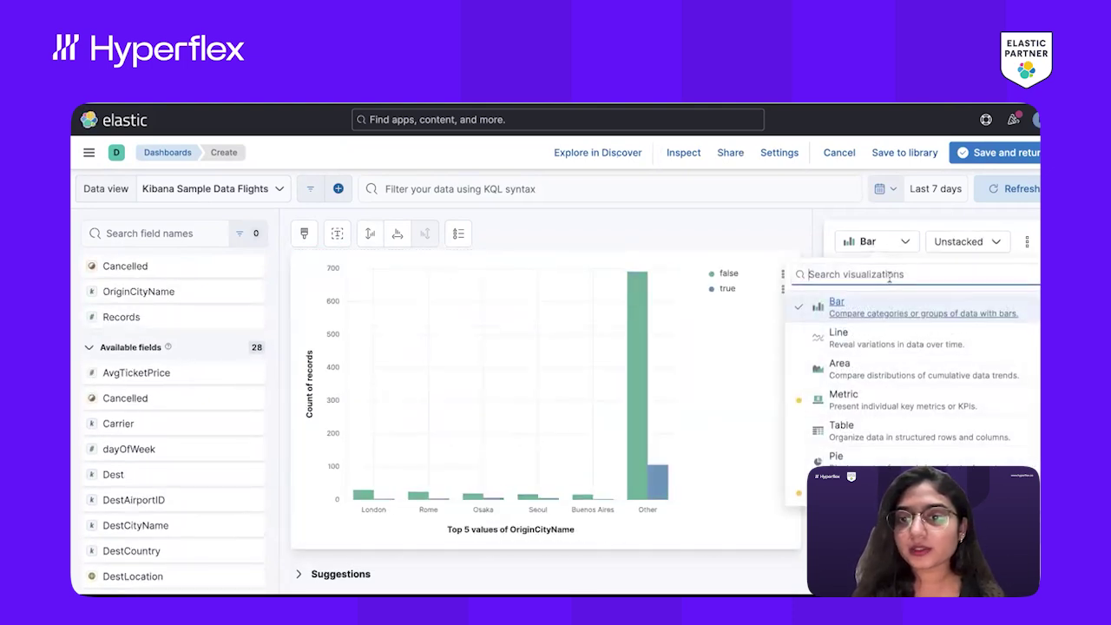
{"action": "left_click", "coordinate": [852, 348]}
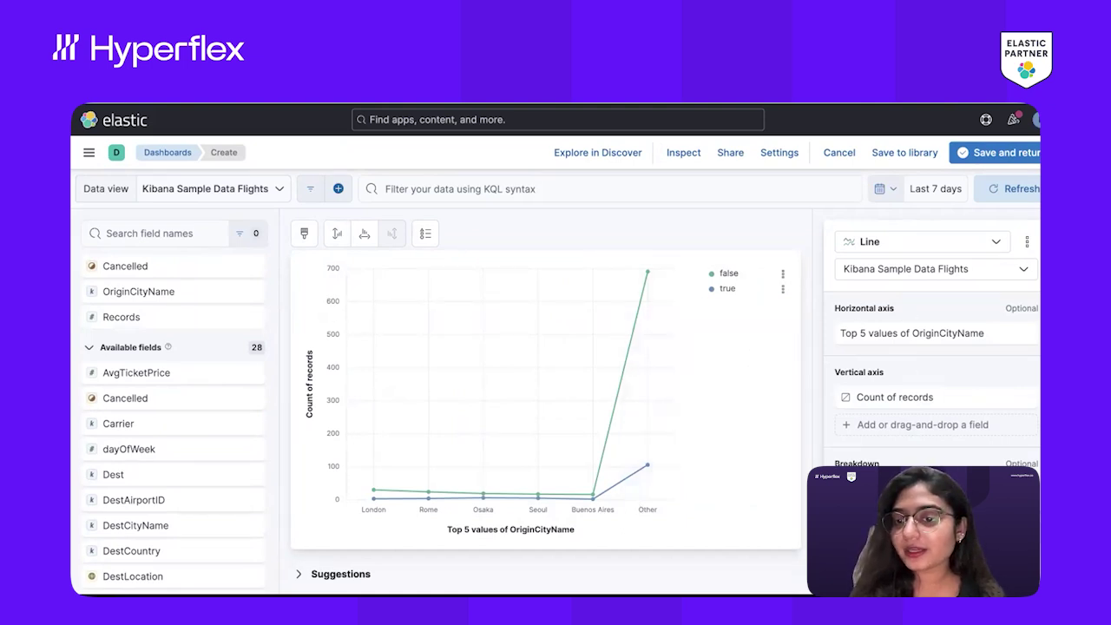
Apply the Elastic Brand colour palette in gradient mode to the Cancelled breakdown.
{"action": "scroll", "coordinate": [932, 365], "scroll_direction": "down", "scroll_amount": 5}
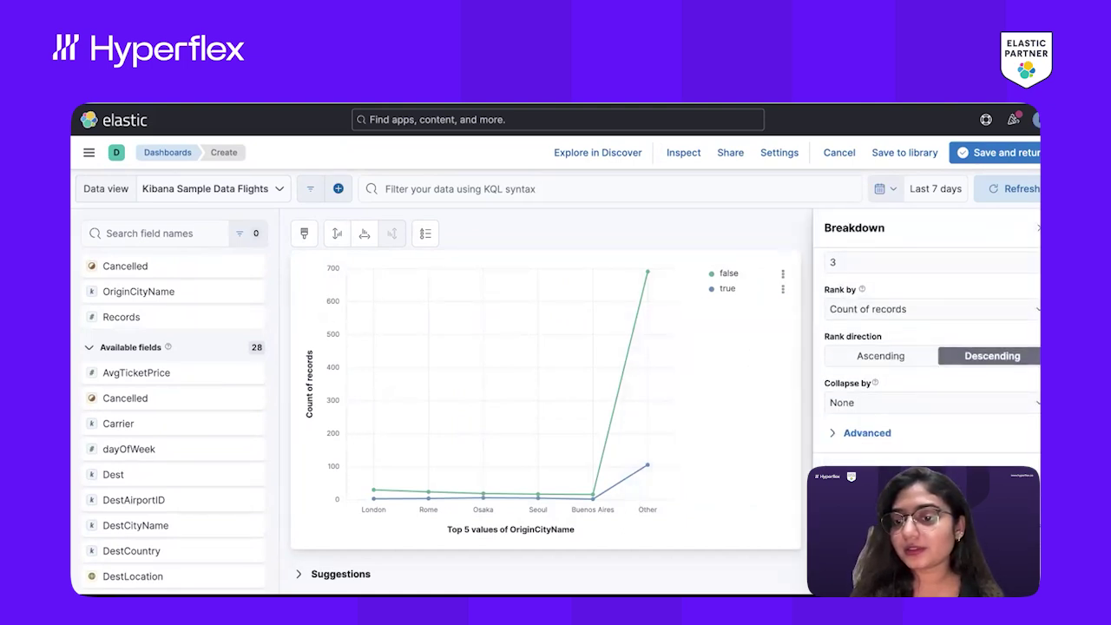
{"action": "left_click", "coordinate": [941, 348]}
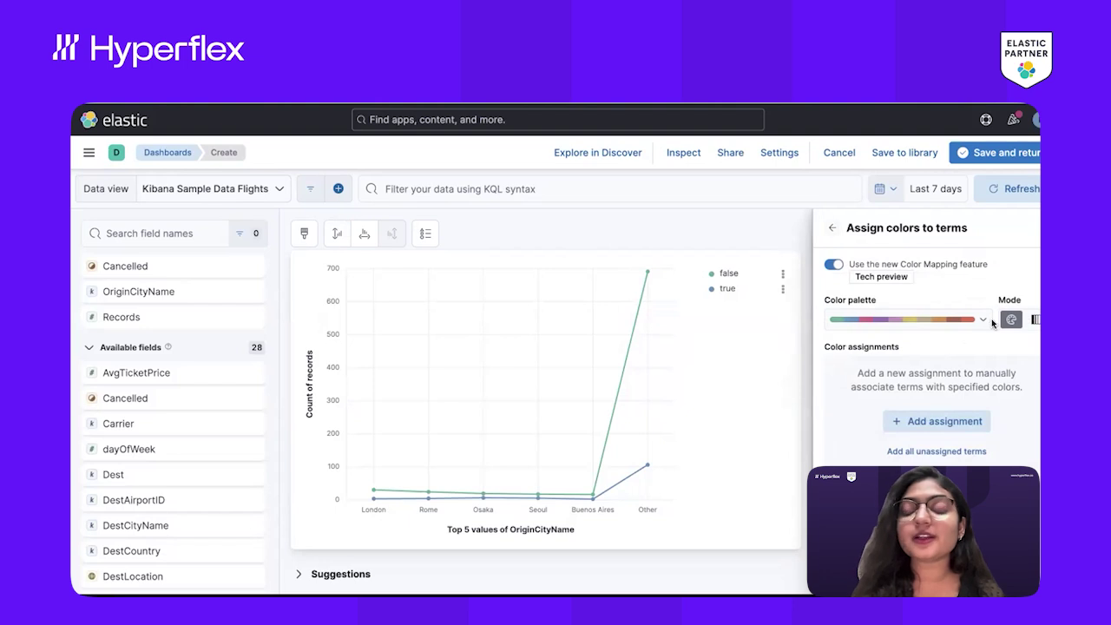
{"action": "left_click", "coordinate": [983, 320]}
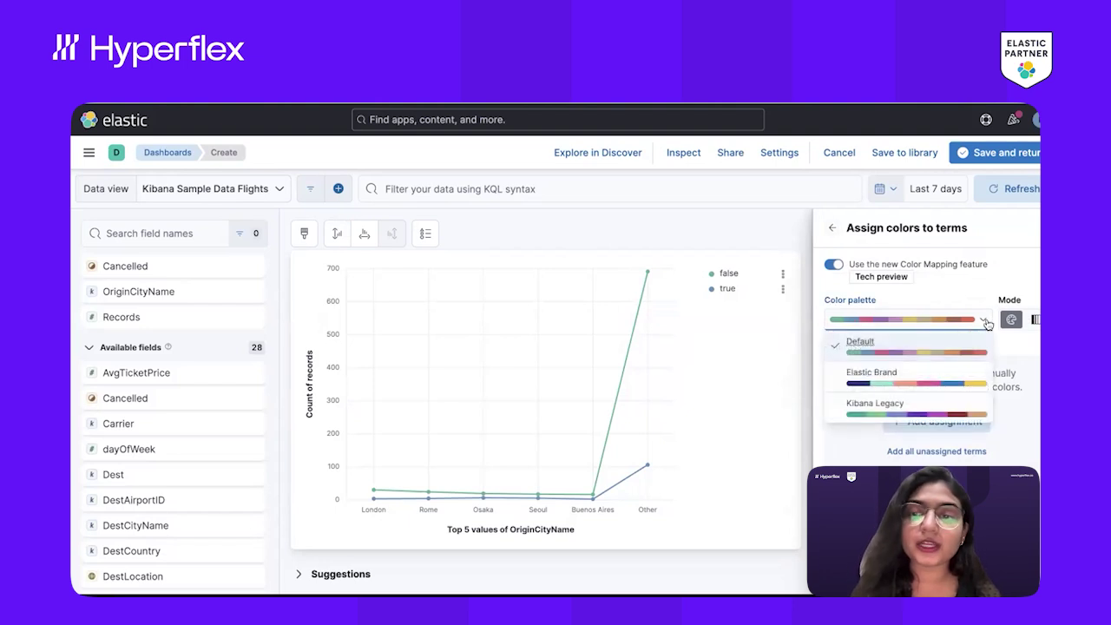
{"action": "left_click", "coordinate": [958, 375]}
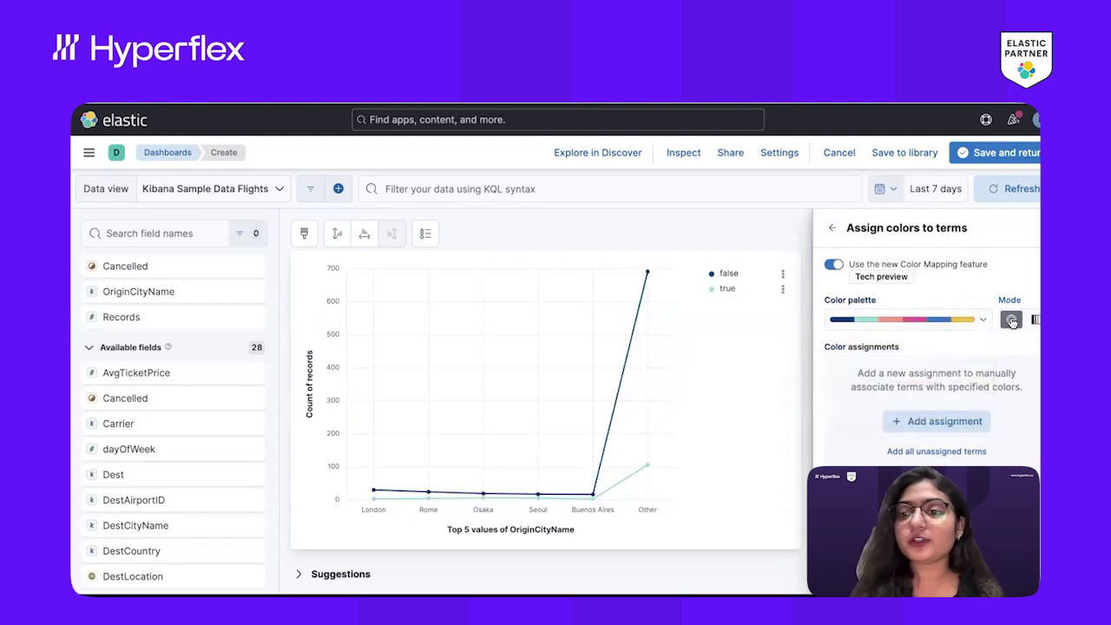
{"action": "left_click", "coordinate": [1033, 321]}
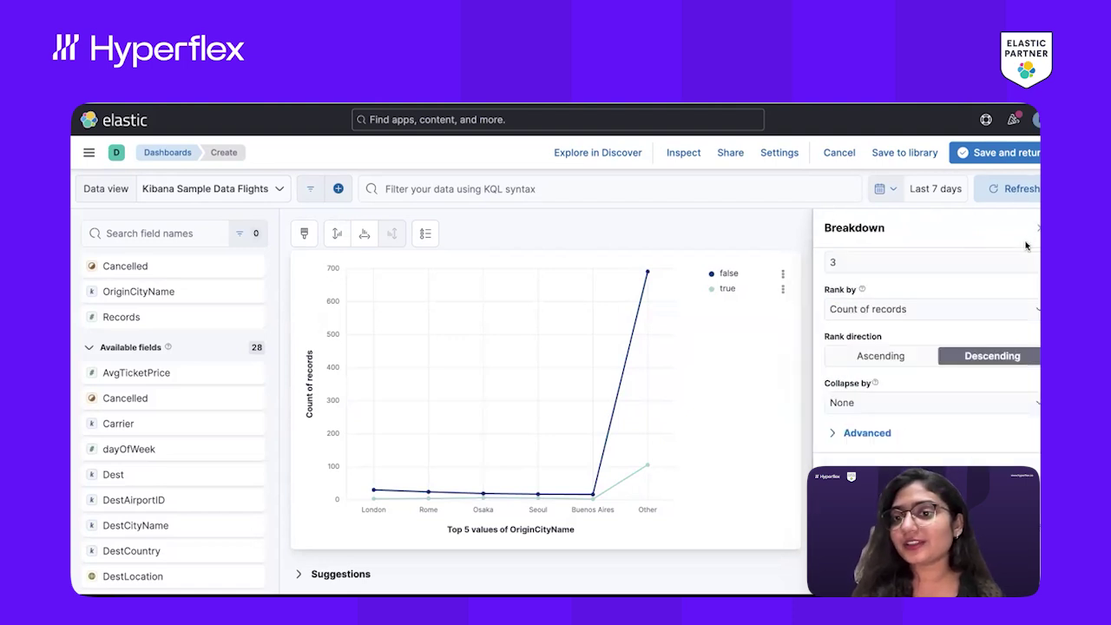
{"action": "left_click", "coordinate": [1037, 229]}
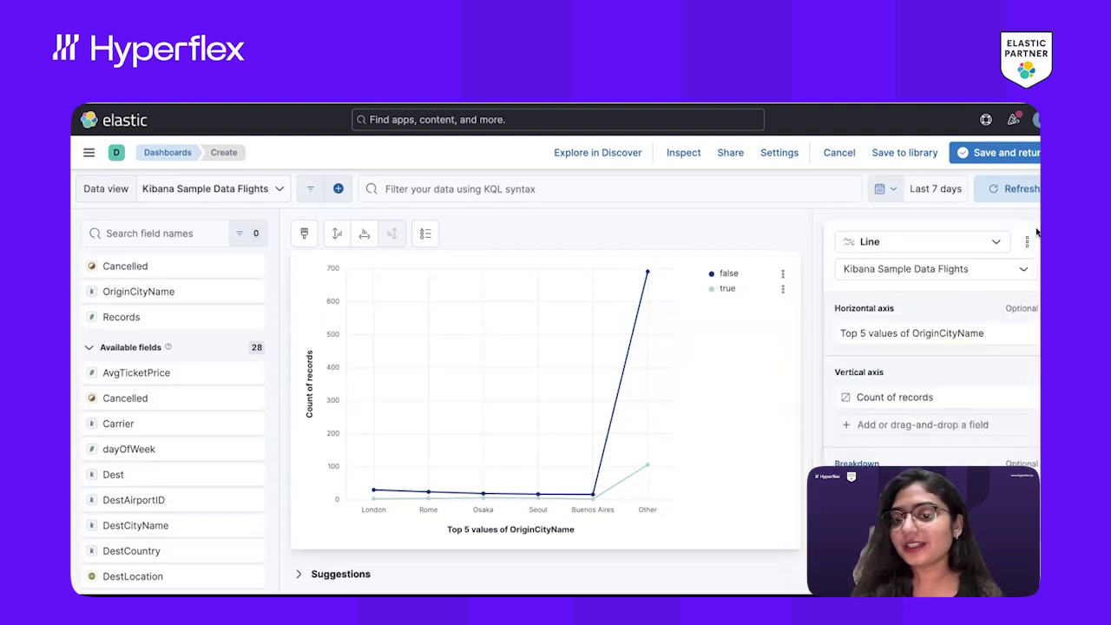
Add the line chart to the dashboard, narrow its panel beside the country delay chart, and save the dashboard.
{"action": "left_click", "coordinate": [996, 152]}
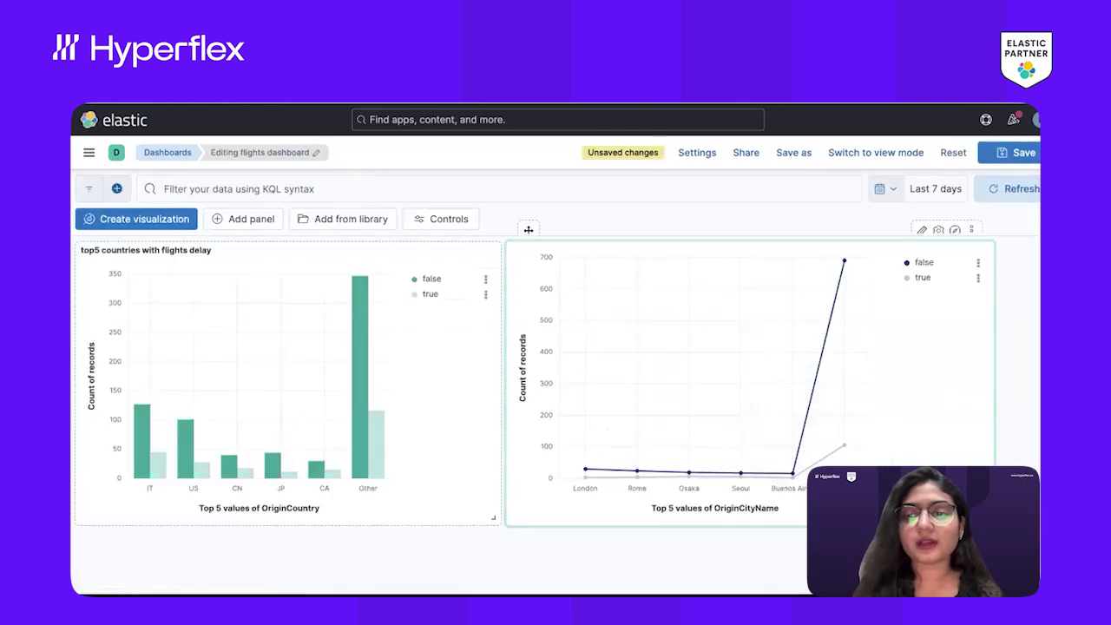
{"action": "left_click_drag", "start_coordinate": [994, 525], "coordinate": [890, 521]}
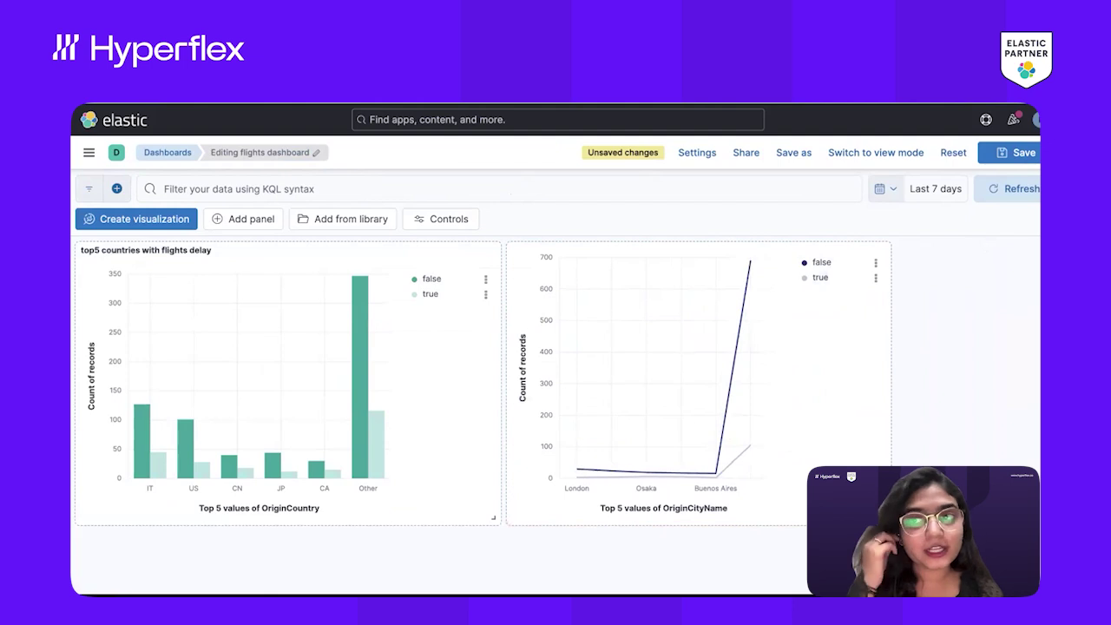
{"action": "left_click", "coordinate": [1003, 153]}
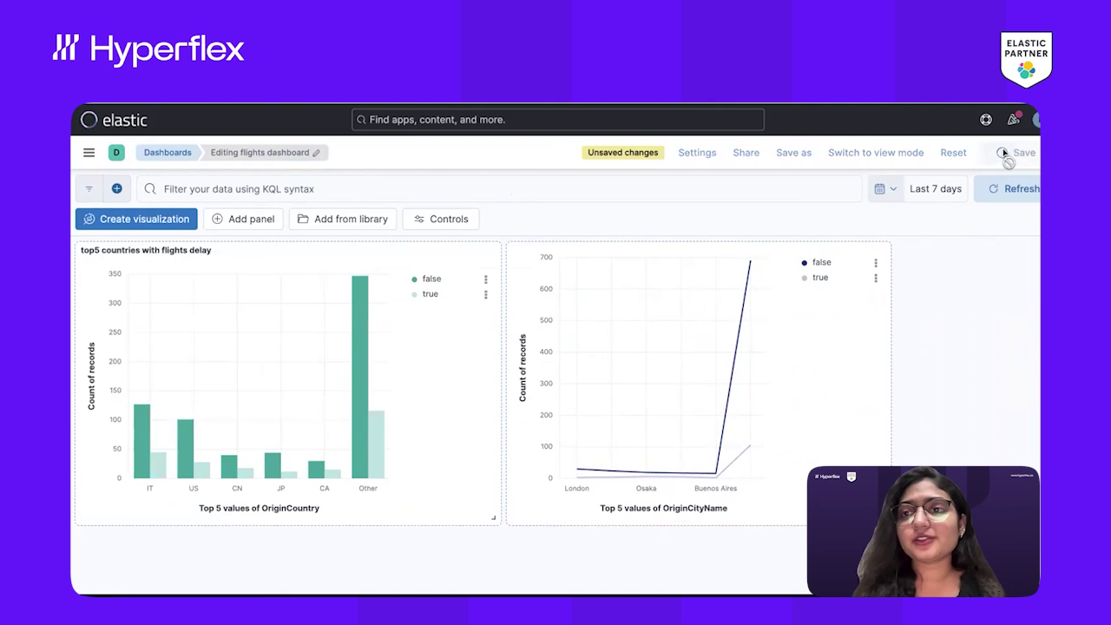
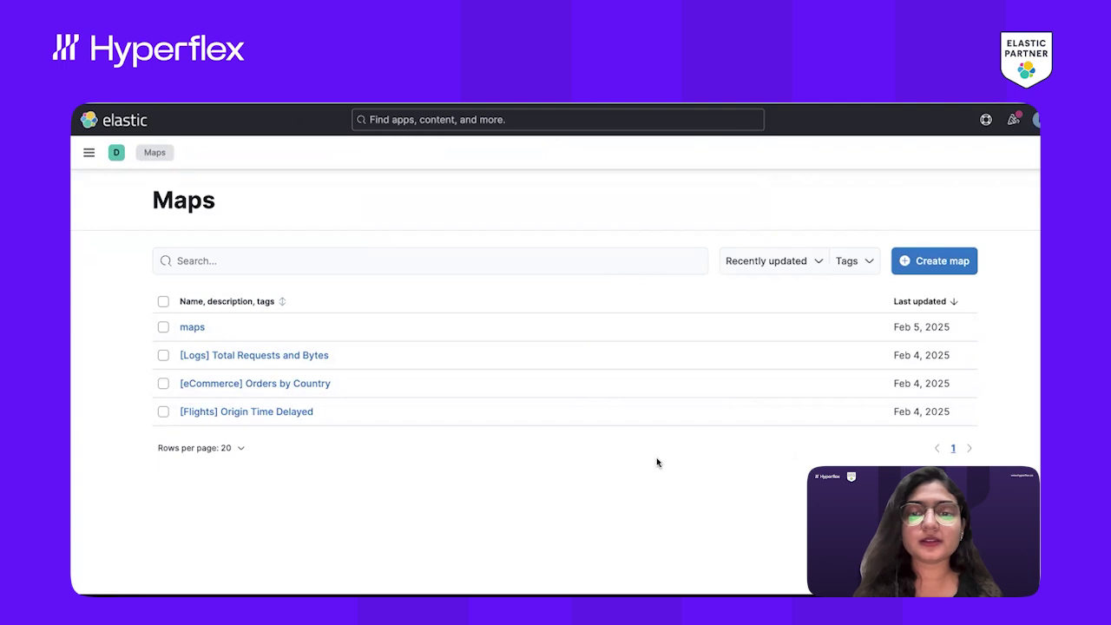
Create a new map and add an EMS Boundaries layer for World Countries.
{"action": "left_click", "coordinate": [933, 262]}
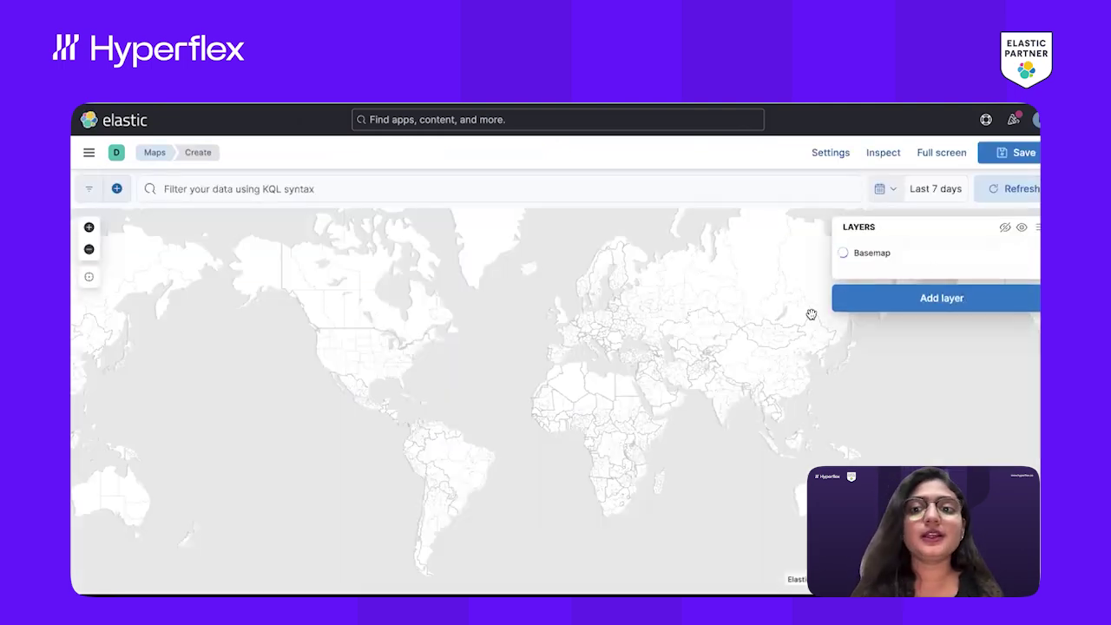
{"action": "scroll", "coordinate": [680, 422], "scroll_direction": "up", "scroll_amount": 1}
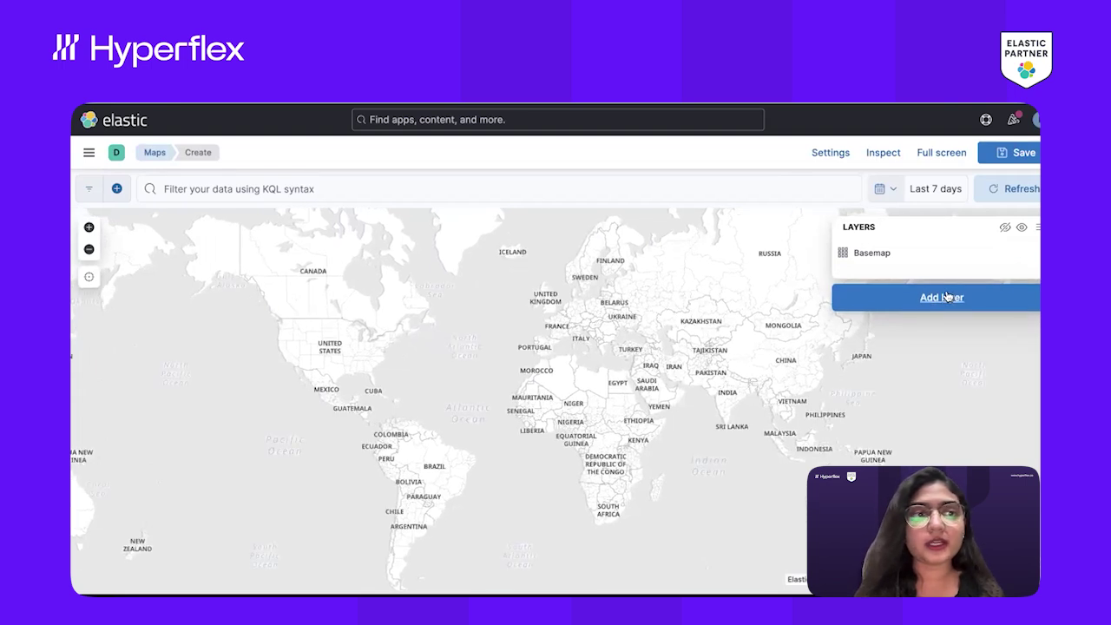
{"action": "left_click", "coordinate": [897, 305]}
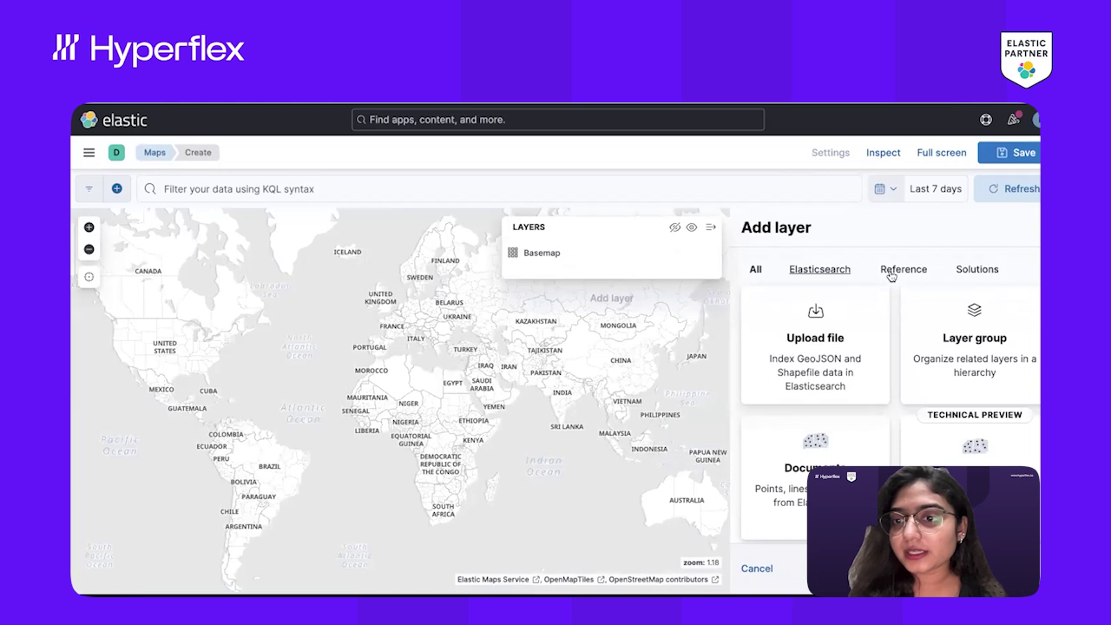
{"action": "scroll", "coordinate": [857, 307], "scroll_direction": "down", "scroll_amount": 4}
{"action": "scroll", "coordinate": [857, 307], "scroll_direction": "down", "scroll_amount": 5}
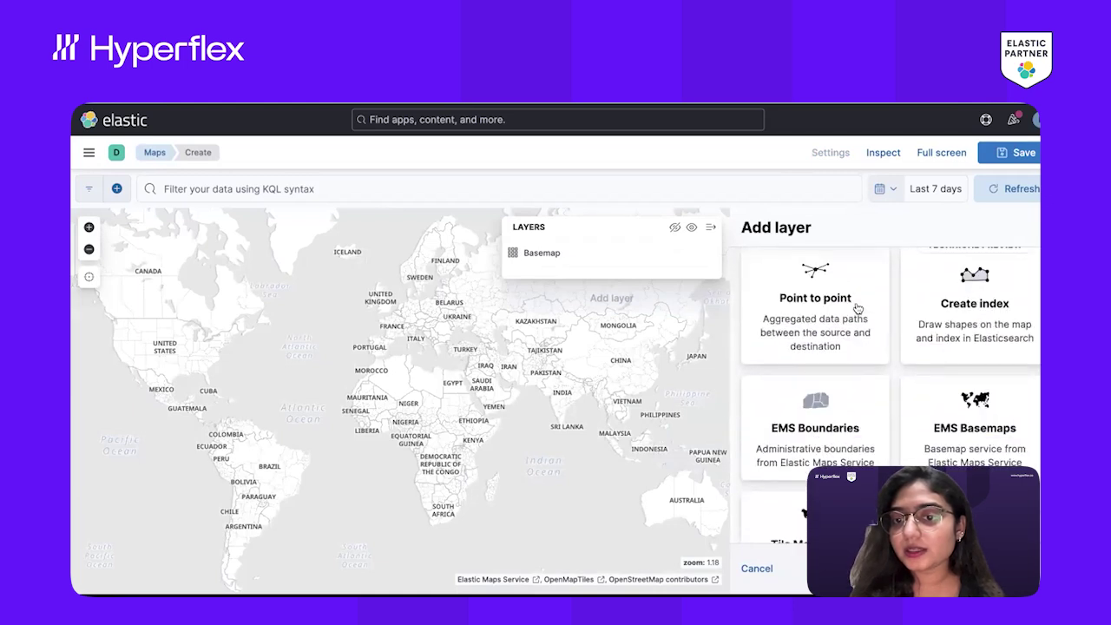
{"action": "left_click", "coordinate": [799, 383]}
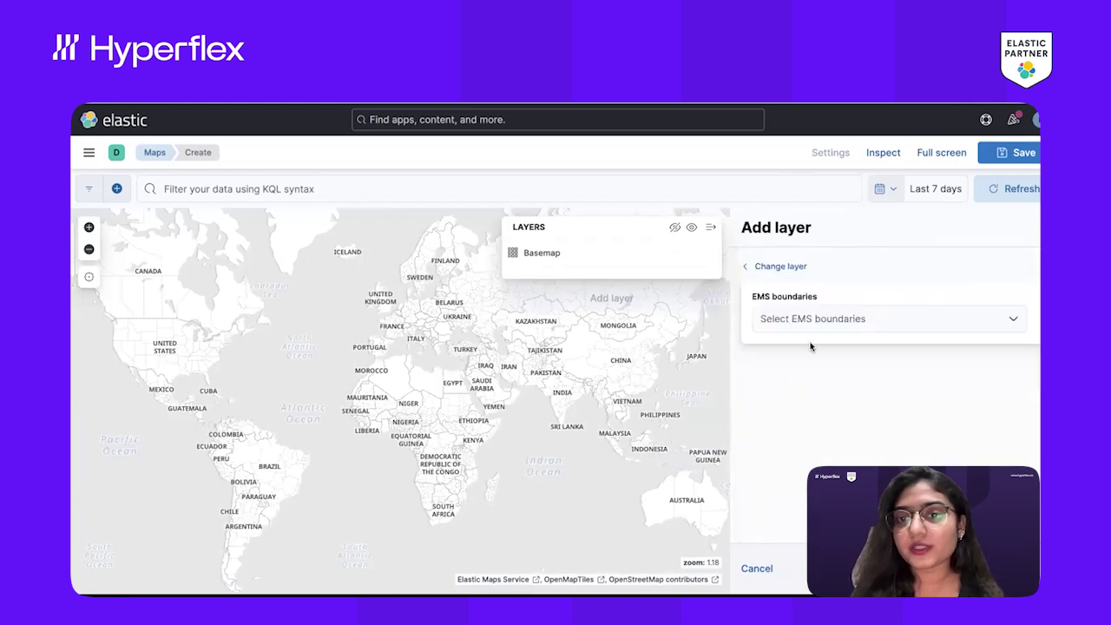
{"action": "left_click", "coordinate": [800, 316]}
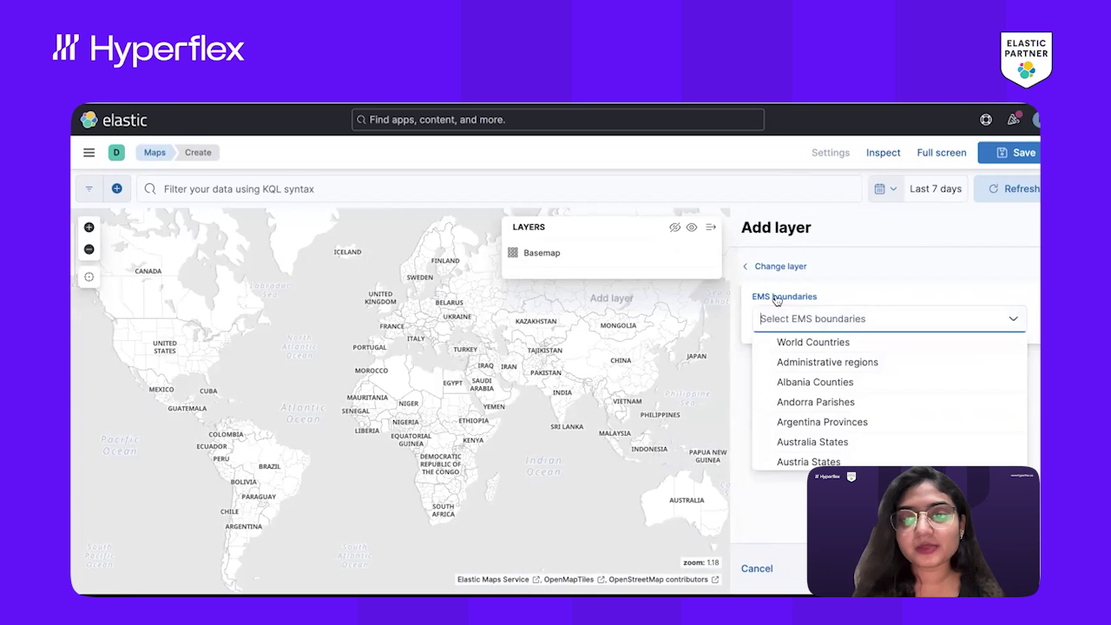
{"action": "left_click", "coordinate": [816, 342]}
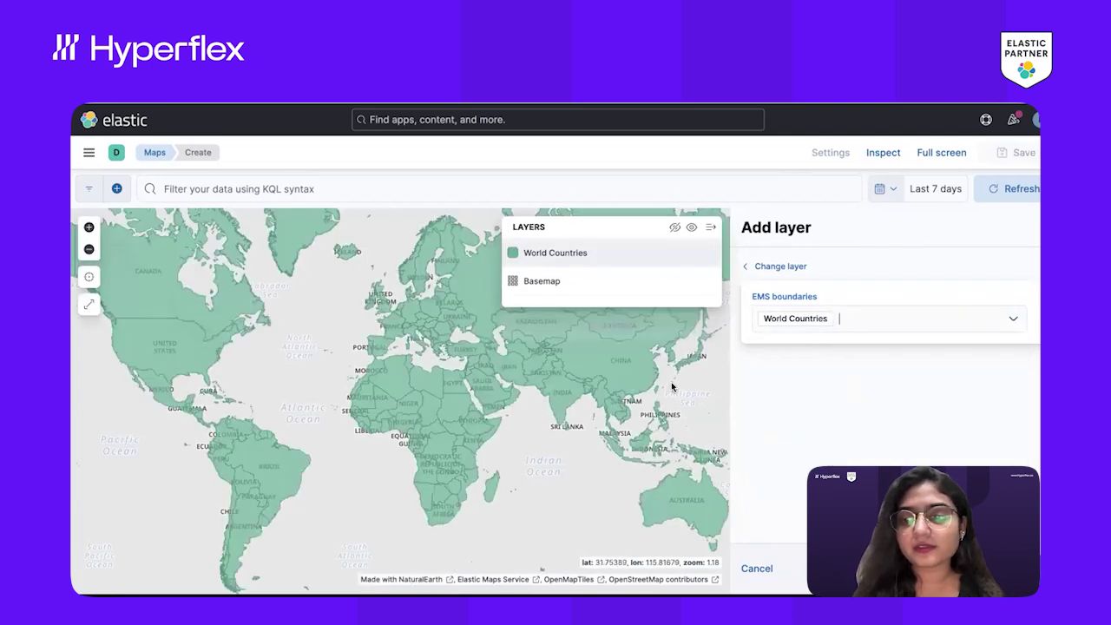
{"action": "left_click", "coordinate": [998, 568]}
Add a term join to the World Countries layer with ISO 3166-1 alpha-2 code as the left field.
{"action": "scroll", "coordinate": [889, 391], "scroll_direction": "down", "scroll_amount": 5}
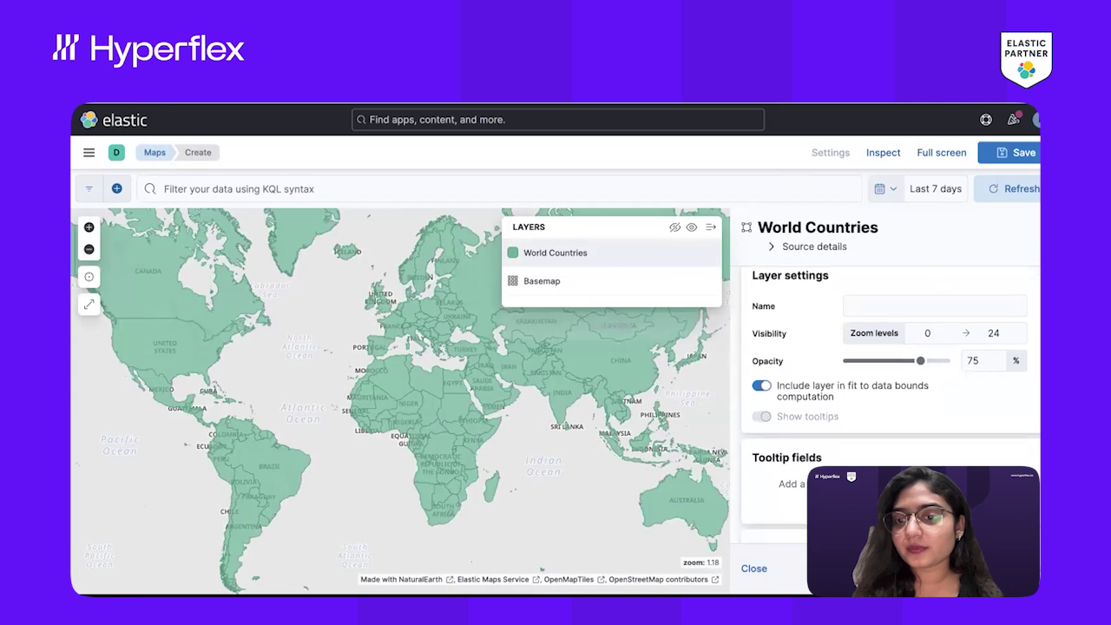
{"action": "scroll", "coordinate": [939, 464], "scroll_direction": "up", "scroll_amount": 3}
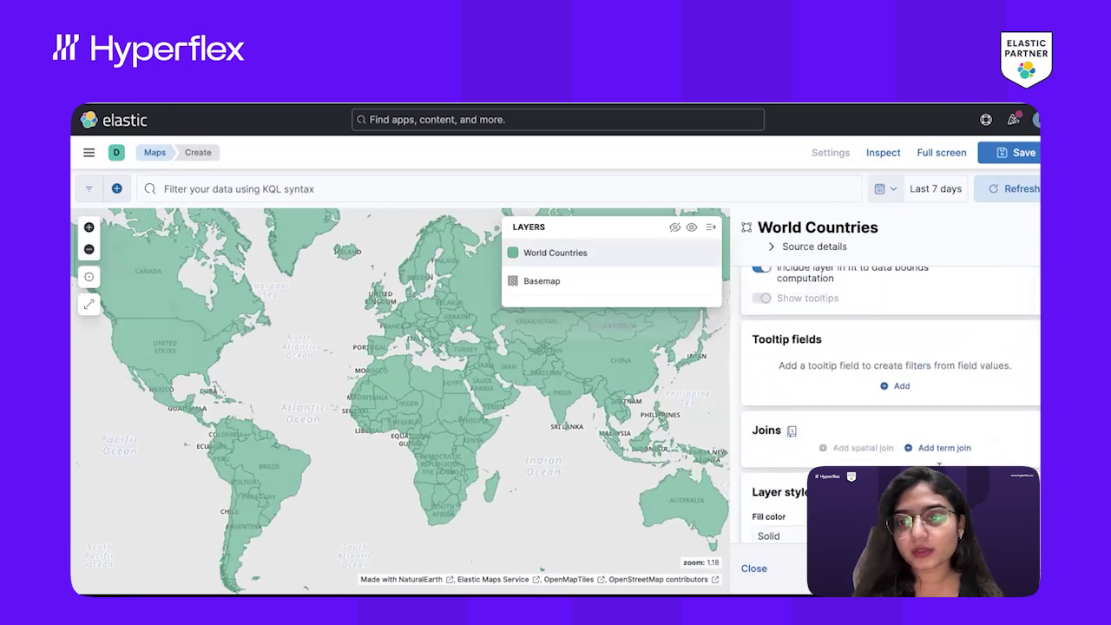
{"action": "scroll", "coordinate": [890, 391], "scroll_direction": "down", "scroll_amount": 5}
{"action": "scroll", "coordinate": [889, 390], "scroll_direction": "up", "scroll_amount": 5}
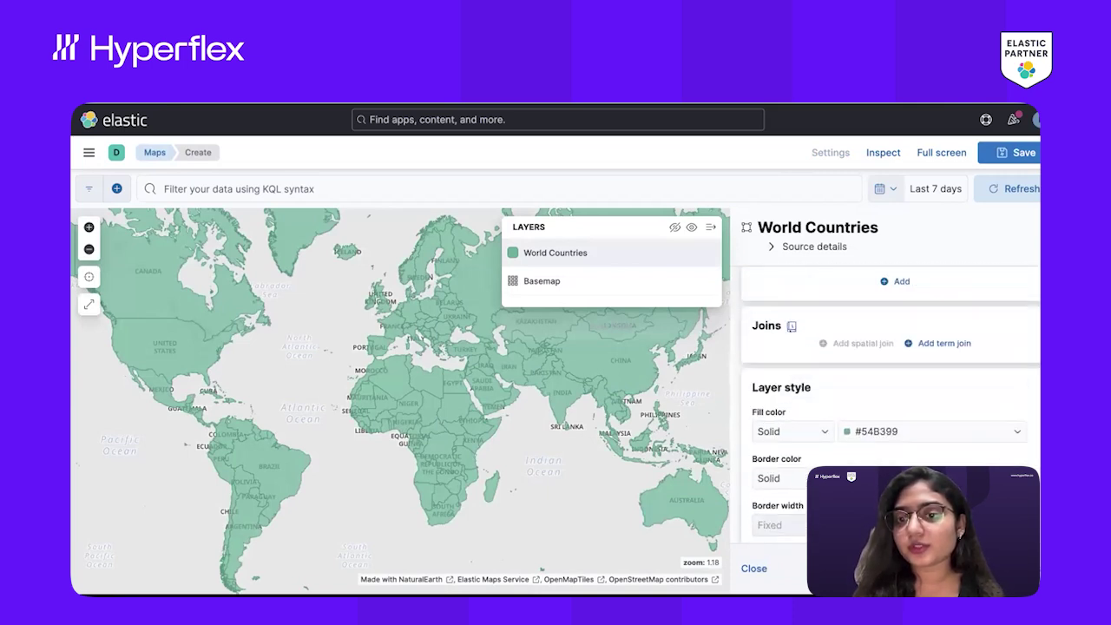
{"action": "scroll", "coordinate": [911, 398], "scroll_direction": "up", "scroll_amount": 2}
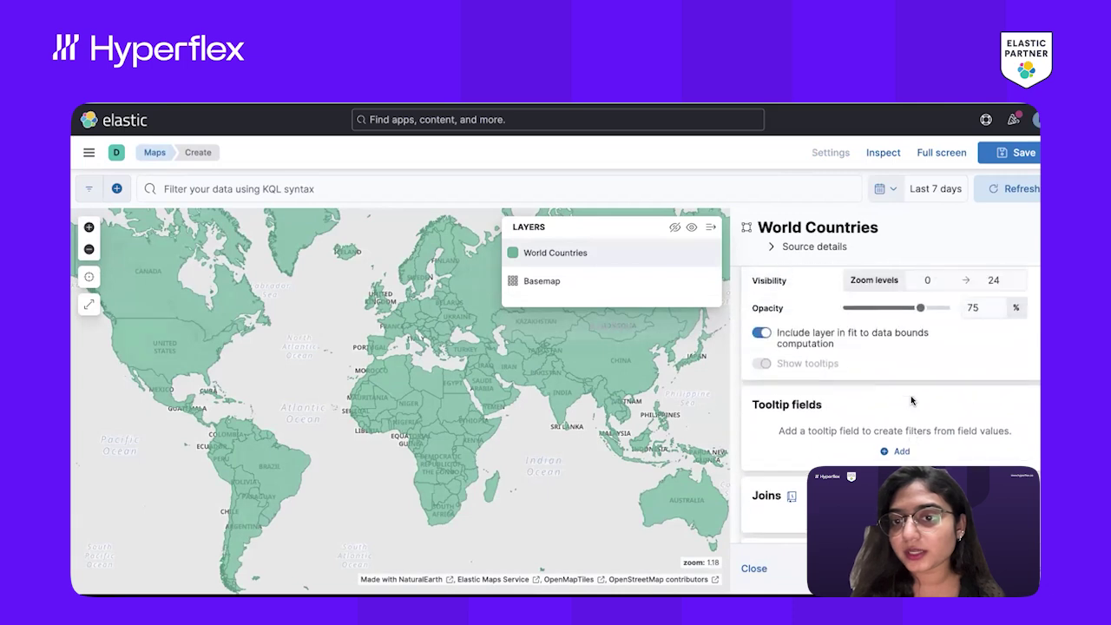
{"action": "scroll", "coordinate": [910, 398], "scroll_direction": "down", "scroll_amount": 3}
{"action": "left_click", "coordinate": [932, 394]}
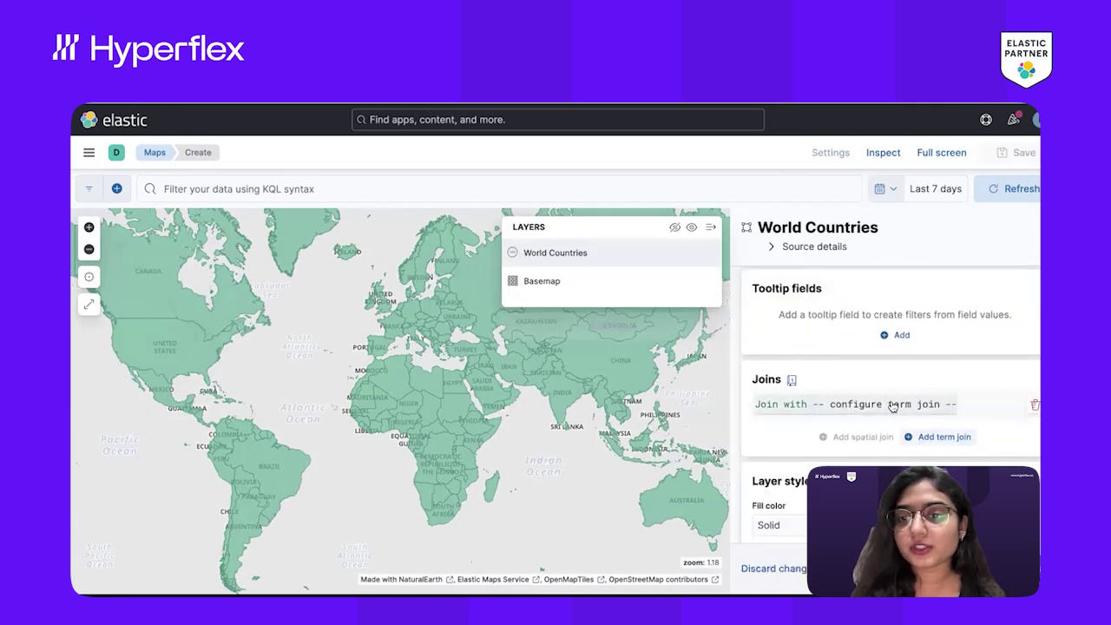
{"action": "left_click", "coordinate": [932, 403]}
{"action": "left_click", "coordinate": [579, 470]}
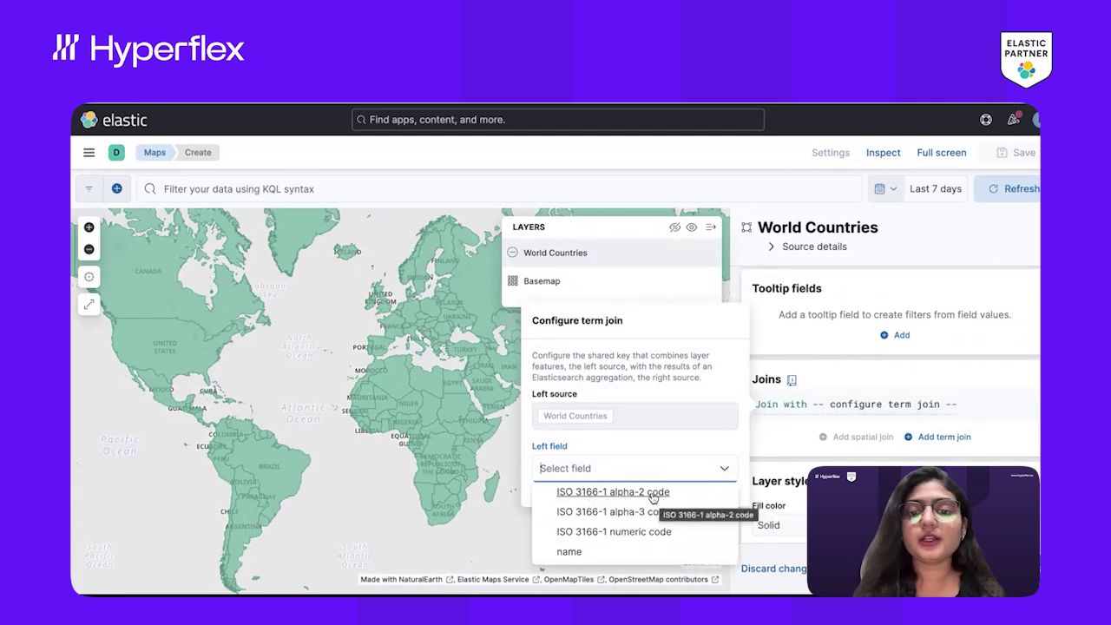
{"action": "left_click", "coordinate": [650, 492]}
{"action": "scroll", "coordinate": [651, 492], "scroll_direction": "down", "scroll_amount": 1}
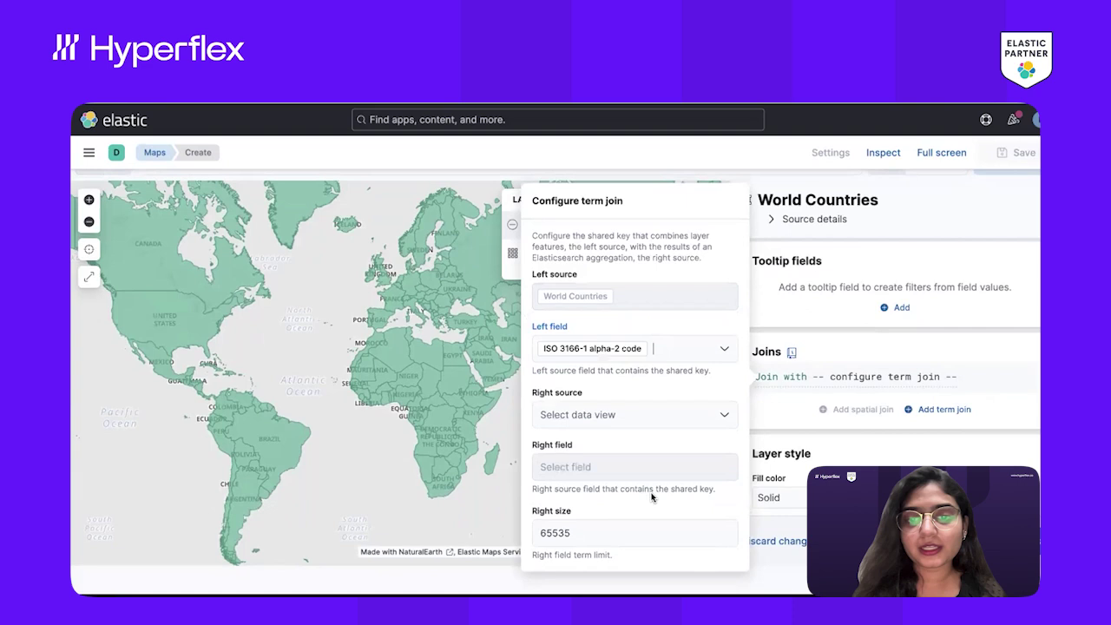
Join to Kibana Sample Data Flights as the right source with OriginCountry as the right field, and keep the layer changes.
{"action": "left_click", "coordinate": [607, 416]}
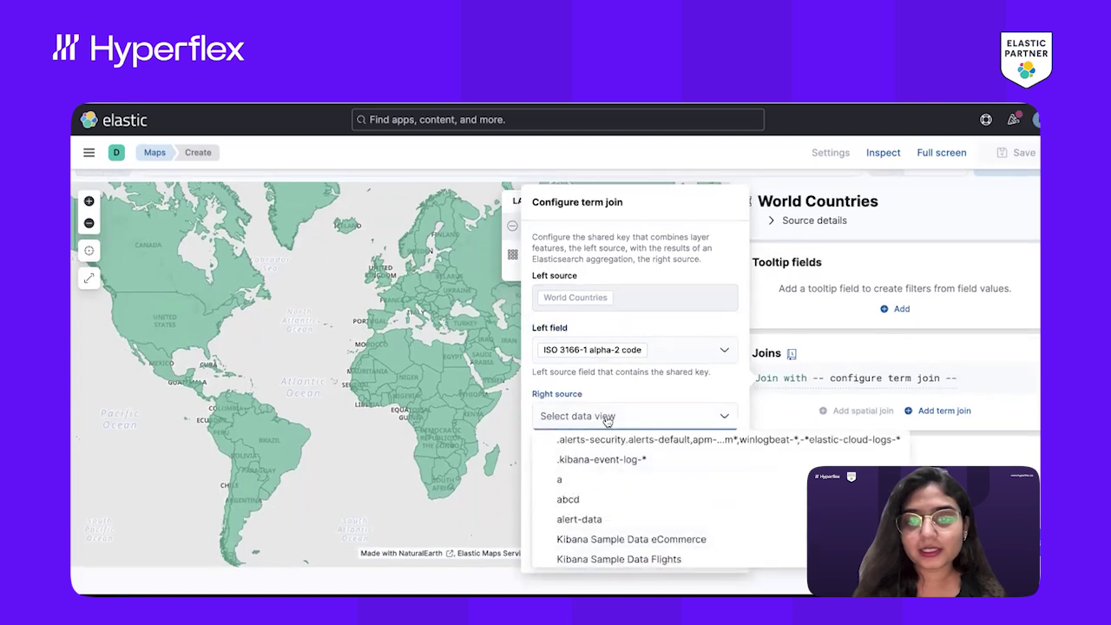
{"action": "left_click", "coordinate": [626, 563]}
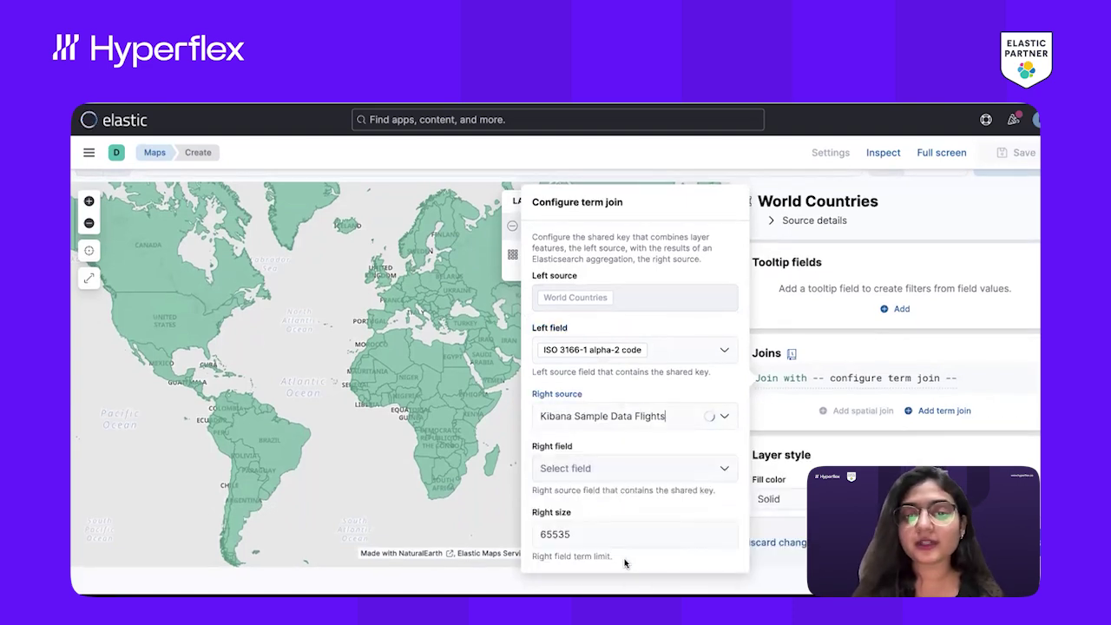
{"action": "left_click", "coordinate": [617, 473]}
{"action": "scroll", "coordinate": [623, 393], "scroll_direction": "down", "scroll_amount": 3}
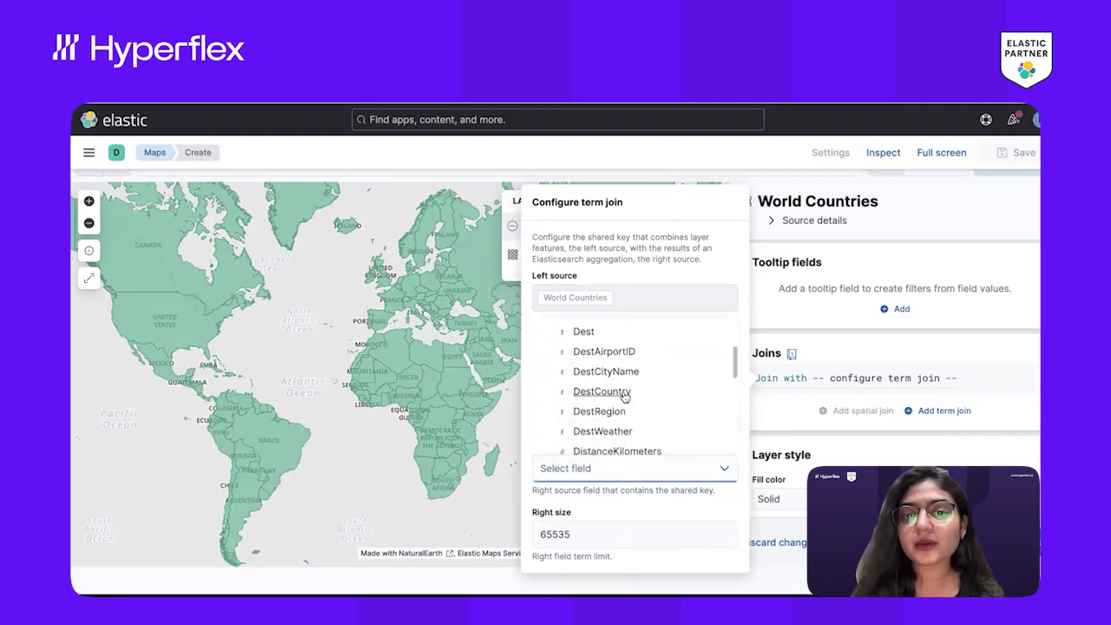
{"action": "scroll", "coordinate": [623, 395], "scroll_direction": "down", "scroll_amount": 5}
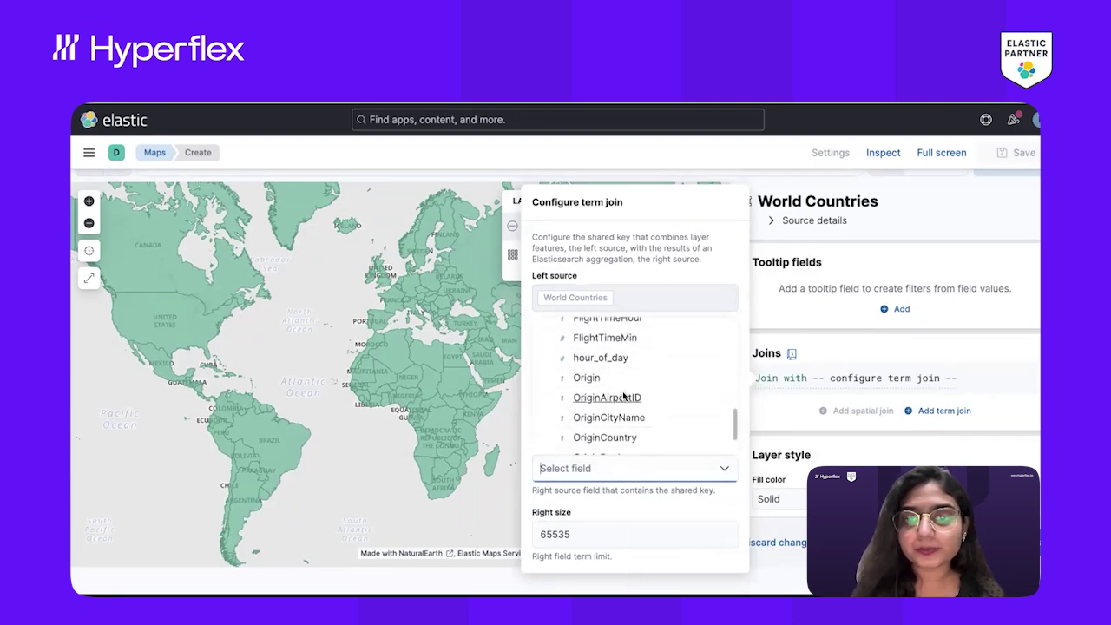
{"action": "scroll", "coordinate": [623, 394], "scroll_direction": "down", "scroll_amount": 2}
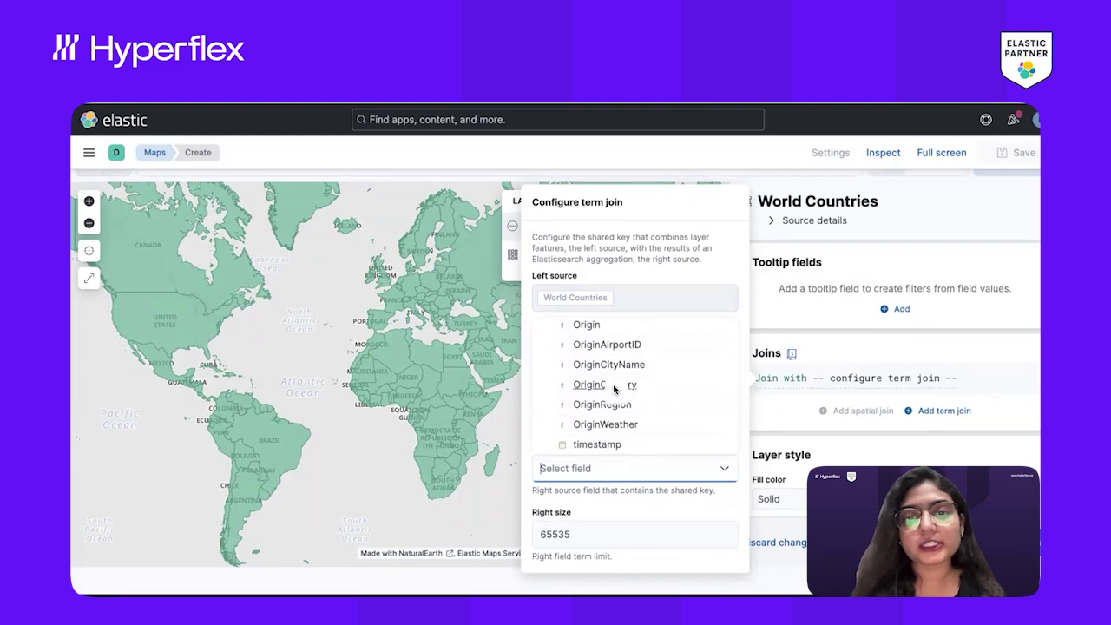
{"action": "left_click", "coordinate": [614, 388]}
{"action": "scroll", "coordinate": [625, 485], "scroll_direction": "down", "scroll_amount": 1}
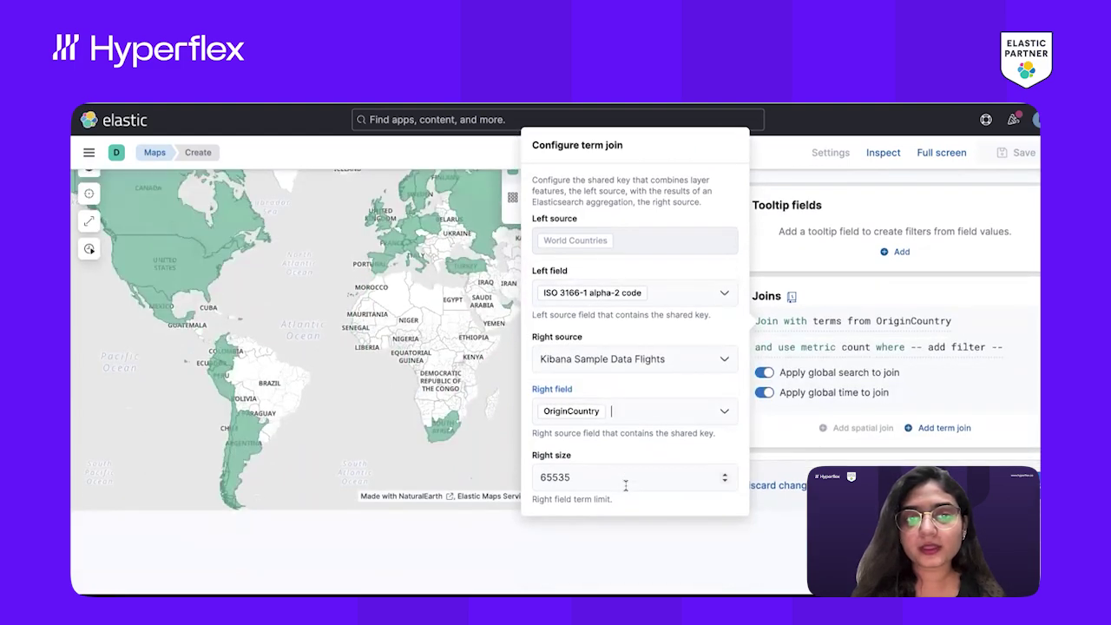
{"action": "scroll", "coordinate": [625, 484], "scroll_direction": "up", "scroll_amount": 1}
{"action": "scroll", "coordinate": [753, 501], "scroll_direction": "down", "scroll_amount": 1}
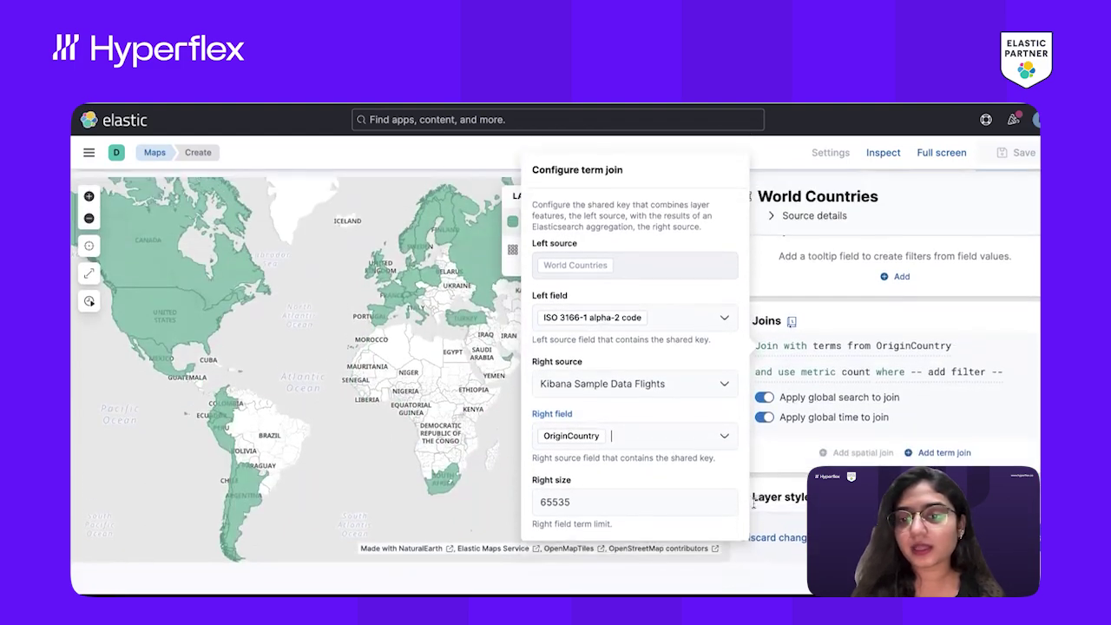
{"action": "scroll", "coordinate": [1014, 390], "scroll_direction": "down", "scroll_amount": 1}
{"action": "left_click", "coordinate": [1009, 462]}
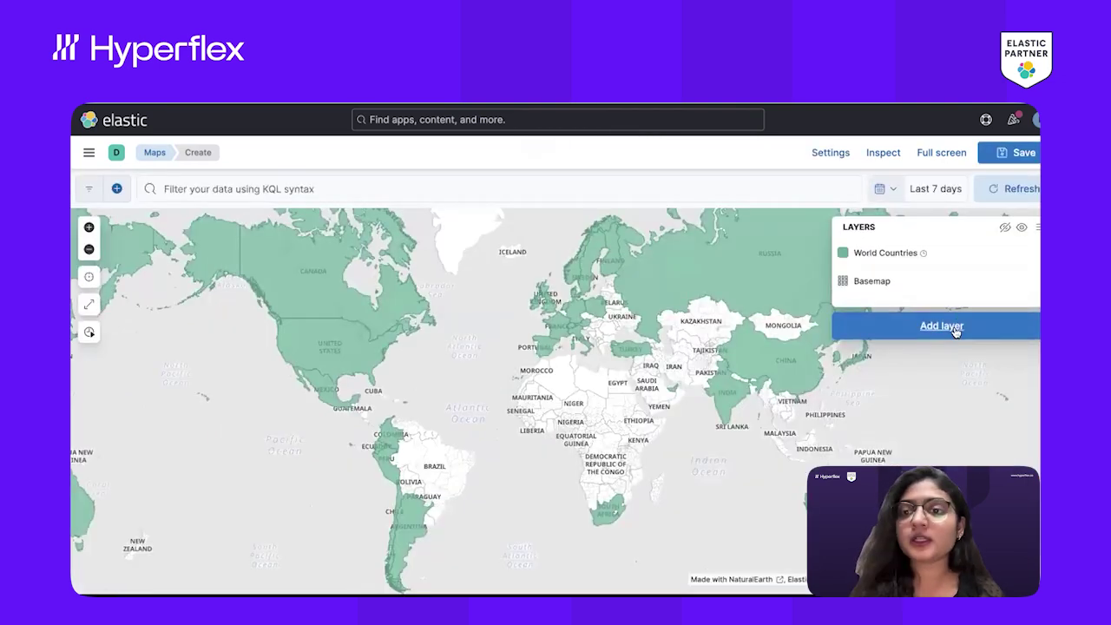
Filter the World Countries layer's join with the KQL query OriginCountry : "US" and keep the layer changes.
{"action": "mouse_move", "coordinate": [962, 259]}
{"action": "left_click", "coordinate": [1021, 252]}
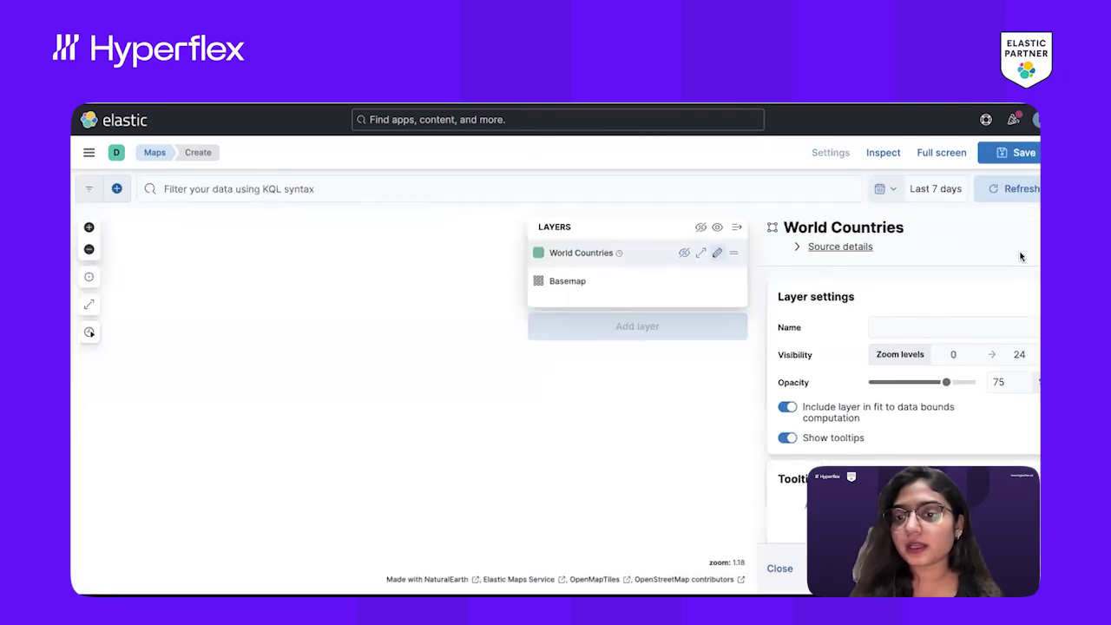
{"action": "scroll", "coordinate": [920, 467], "scroll_direction": "down", "scroll_amount": 5}
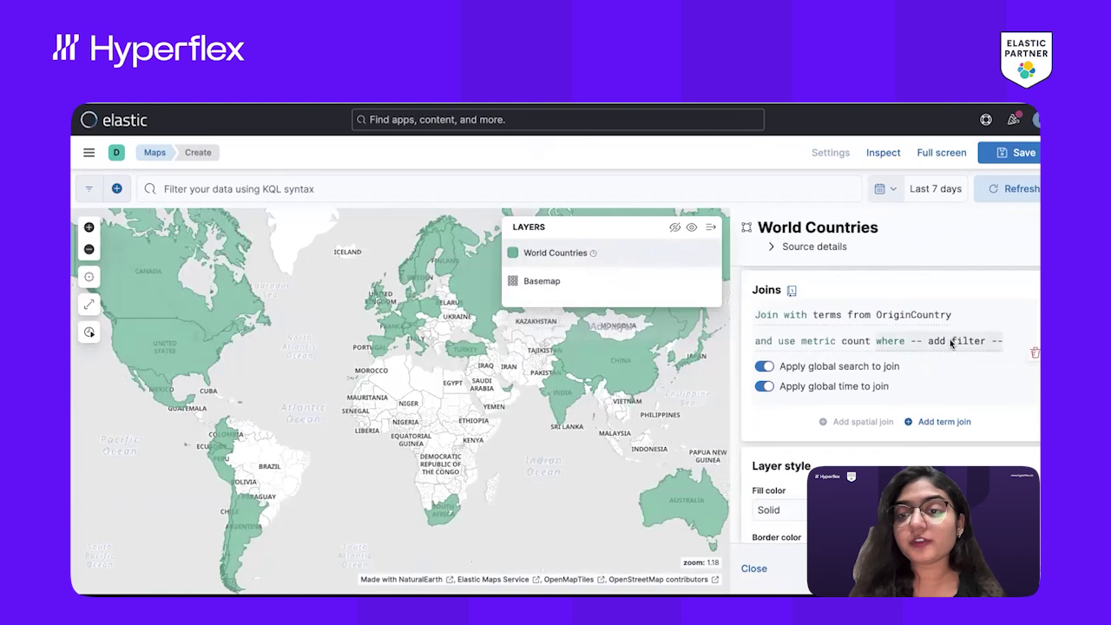
{"action": "left_click", "coordinate": [951, 341]}
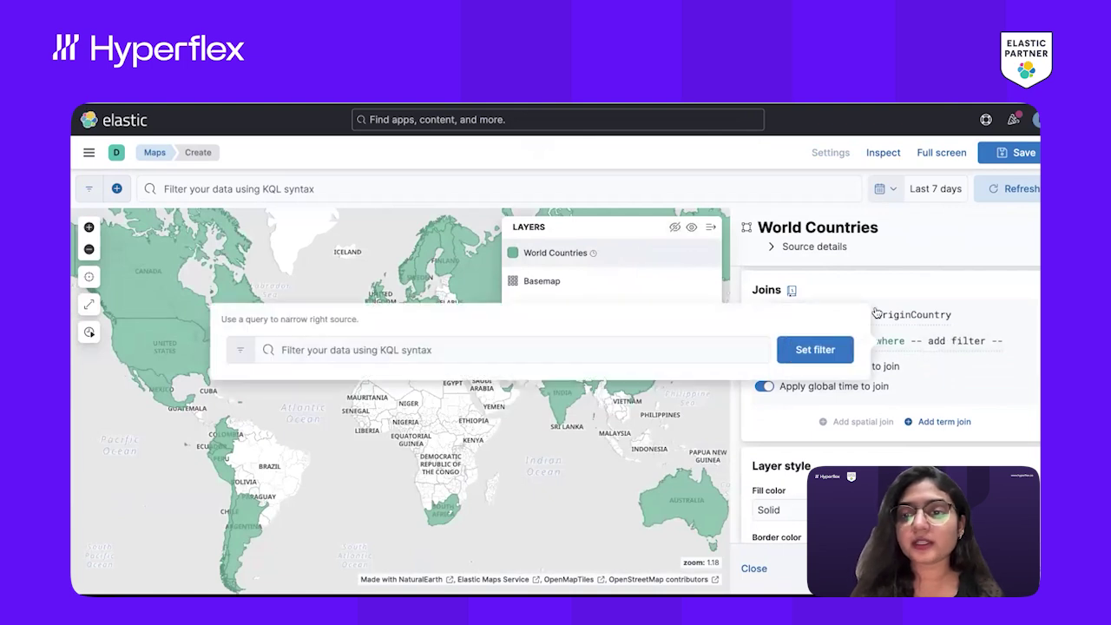
{"action": "left_click", "coordinate": [515, 350]}
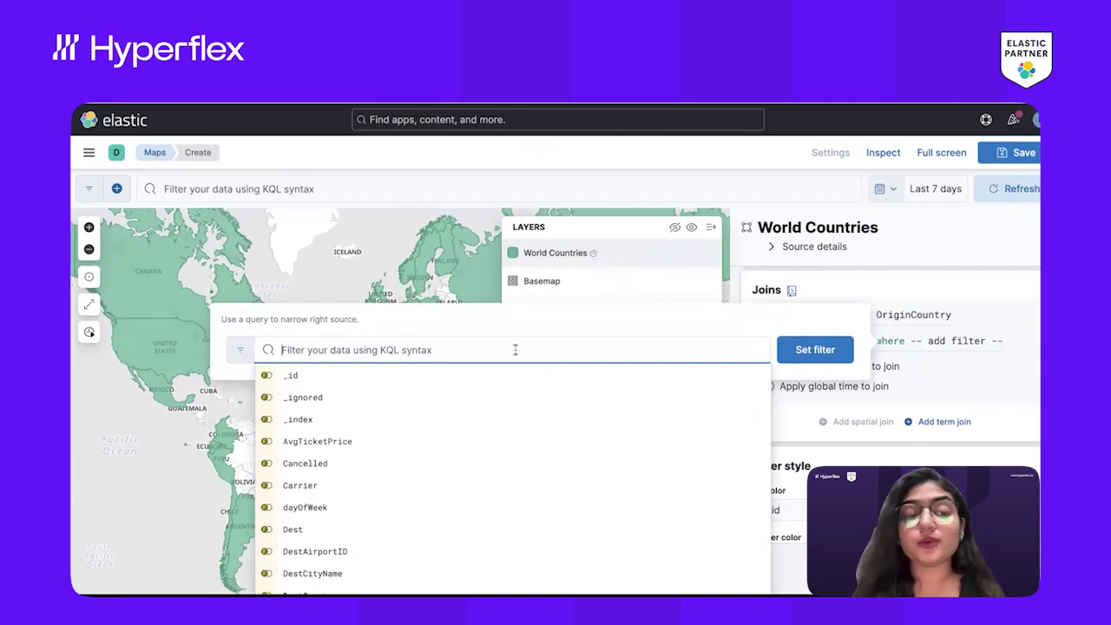
{"action": "type", "text": "or"}
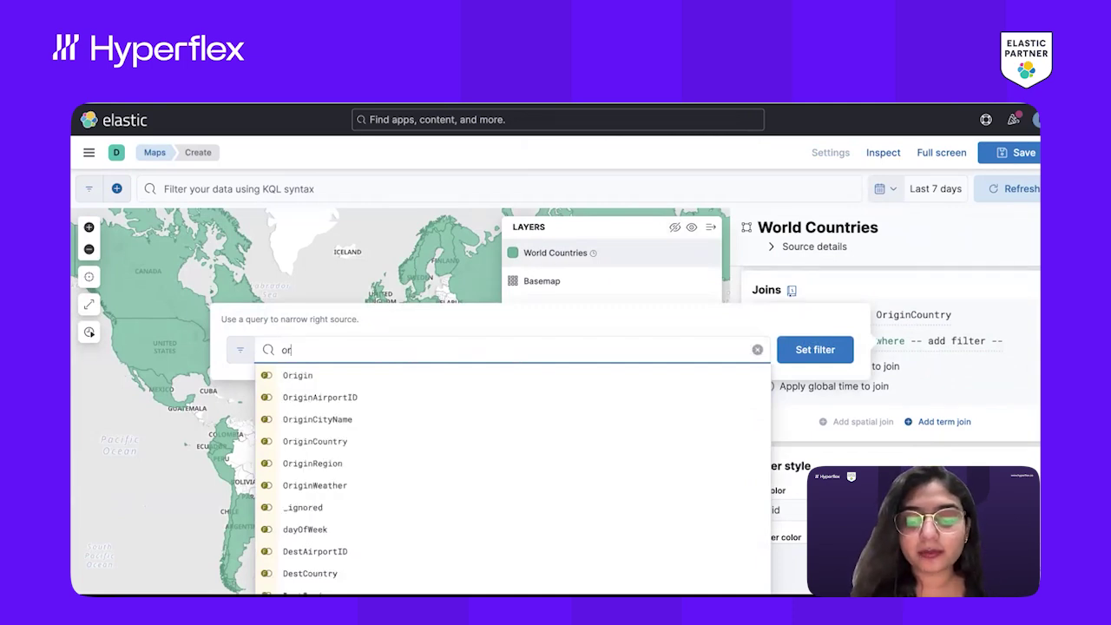
{"action": "type", "text": "igin"}
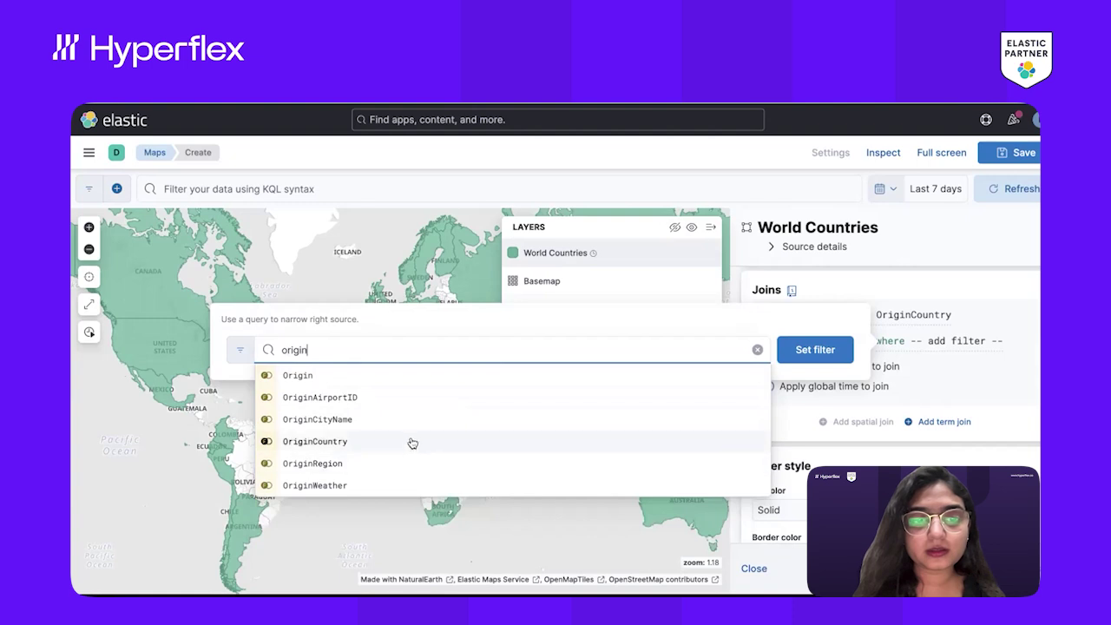
{"action": "left_click", "coordinate": [411, 441]}
{"action": "left_click", "coordinate": [345, 394]}
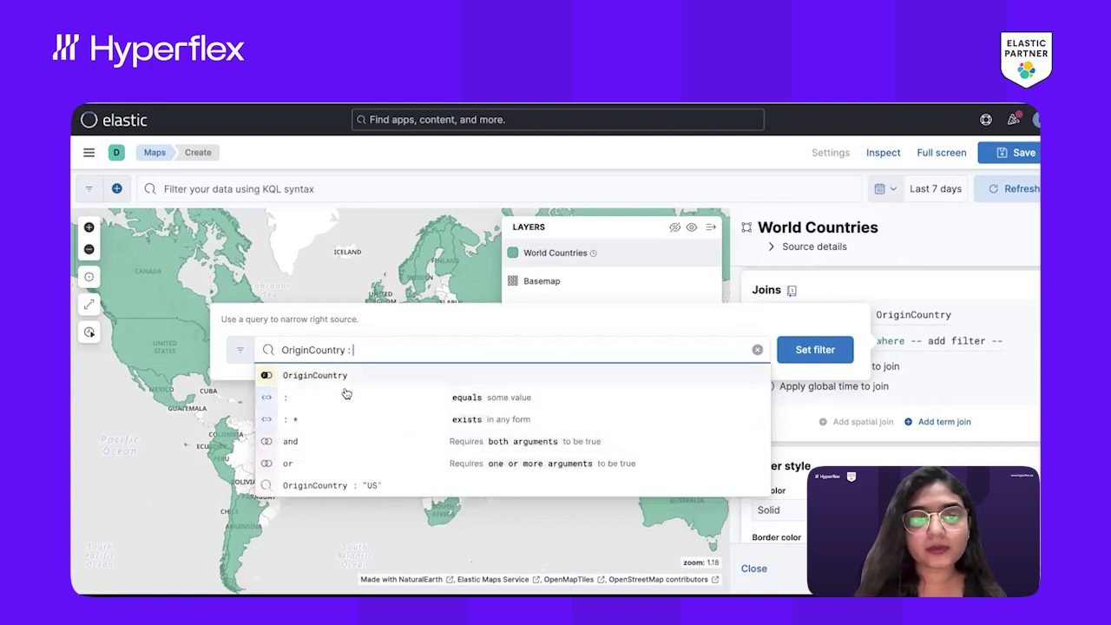
{"action": "type", "text": "us"}
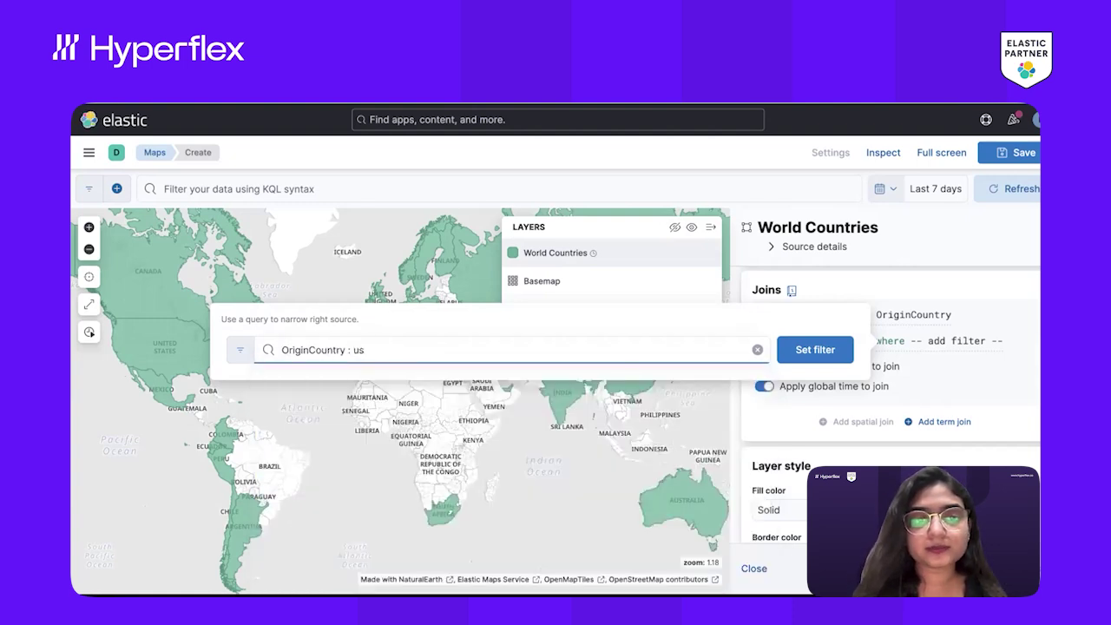
{"action": "left_click", "coordinate": [357, 349]}
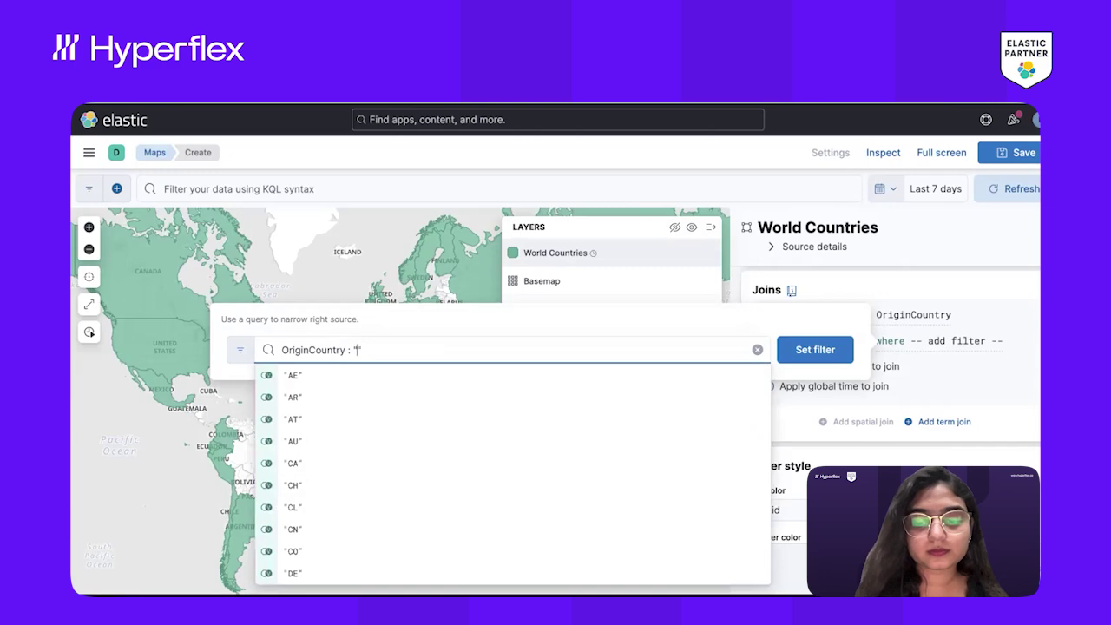
{"action": "type", "text": "S"}
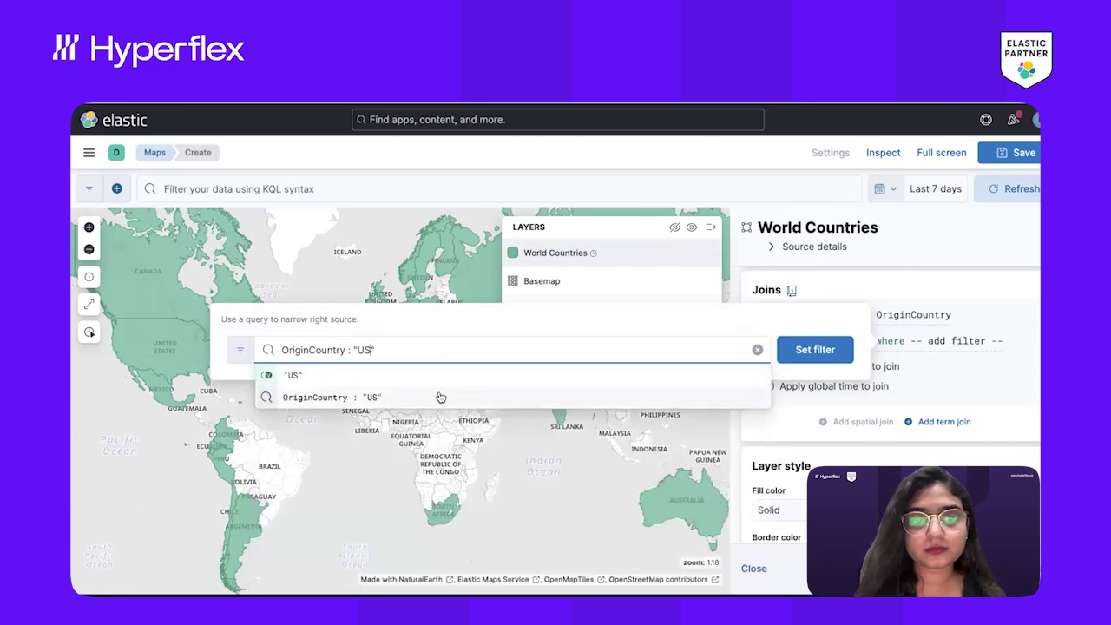
{"action": "key", "text": "Return"}
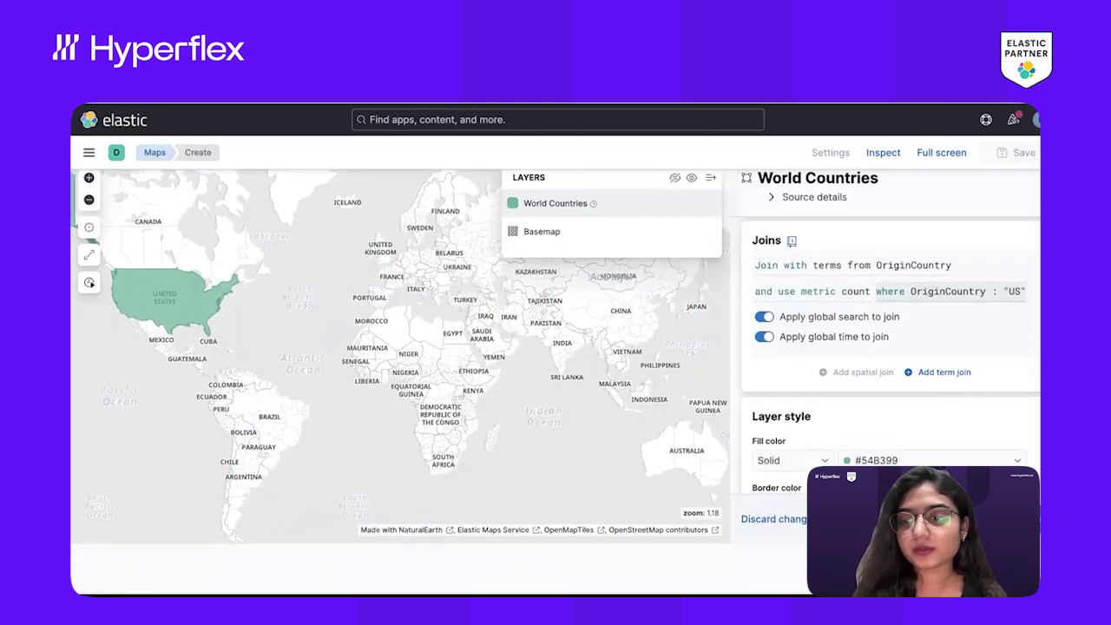
{"action": "left_click", "coordinate": [994, 519]}
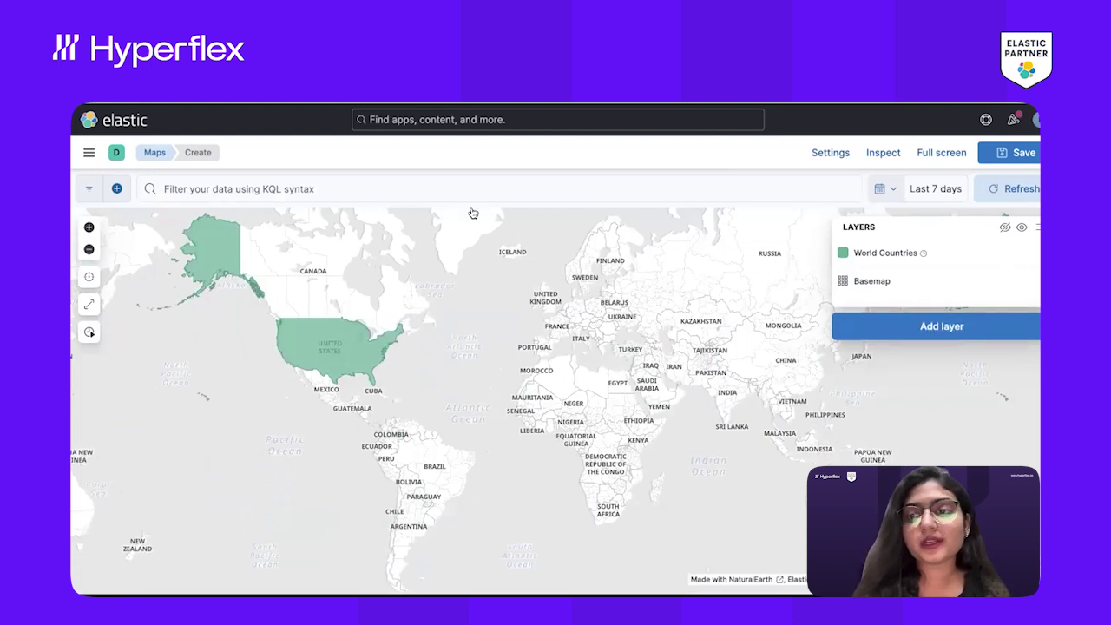
Add a heat map layer from Kibana Sample Data Flights with OriginLocation as the cluster field.
{"action": "left_click", "coordinate": [910, 331]}
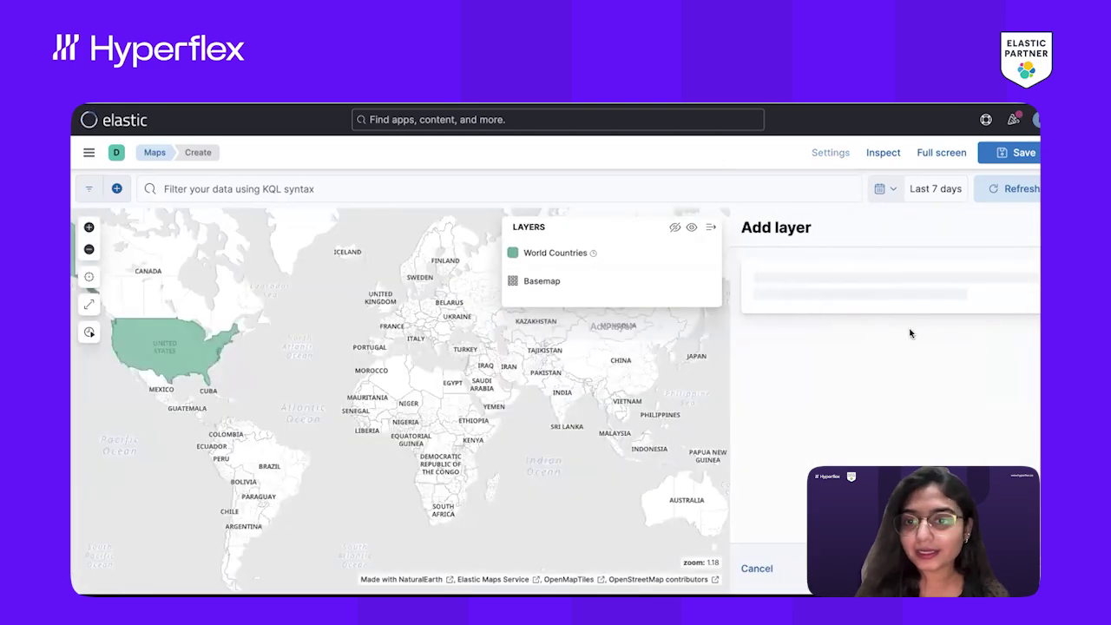
{"action": "scroll", "coordinate": [883, 403], "scroll_direction": "down", "scroll_amount": 5}
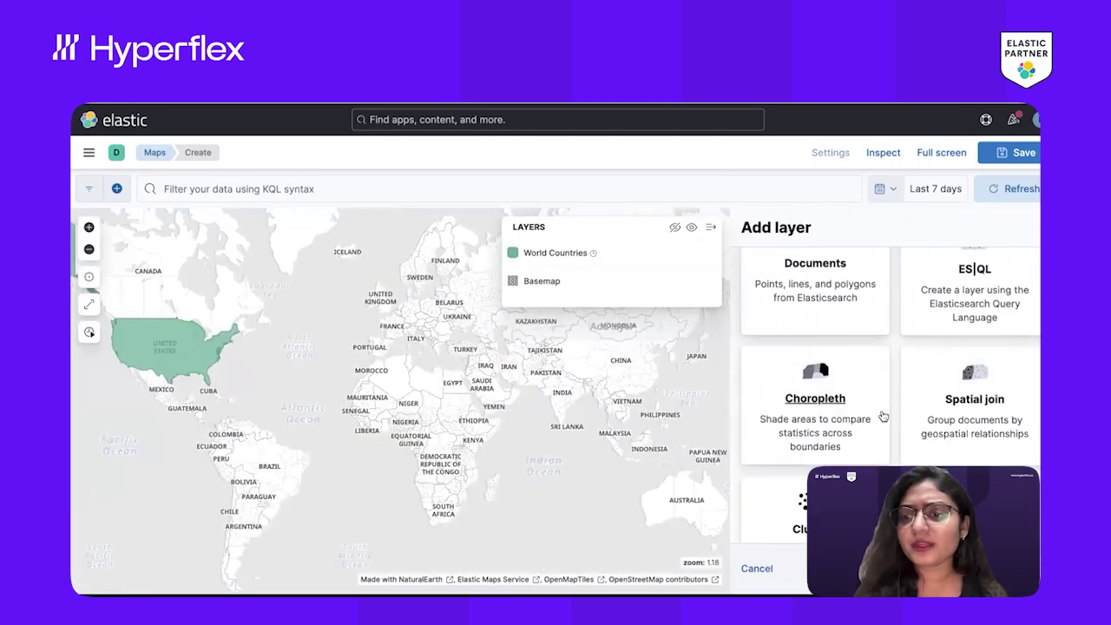
{"action": "left_click", "coordinate": [965, 345]}
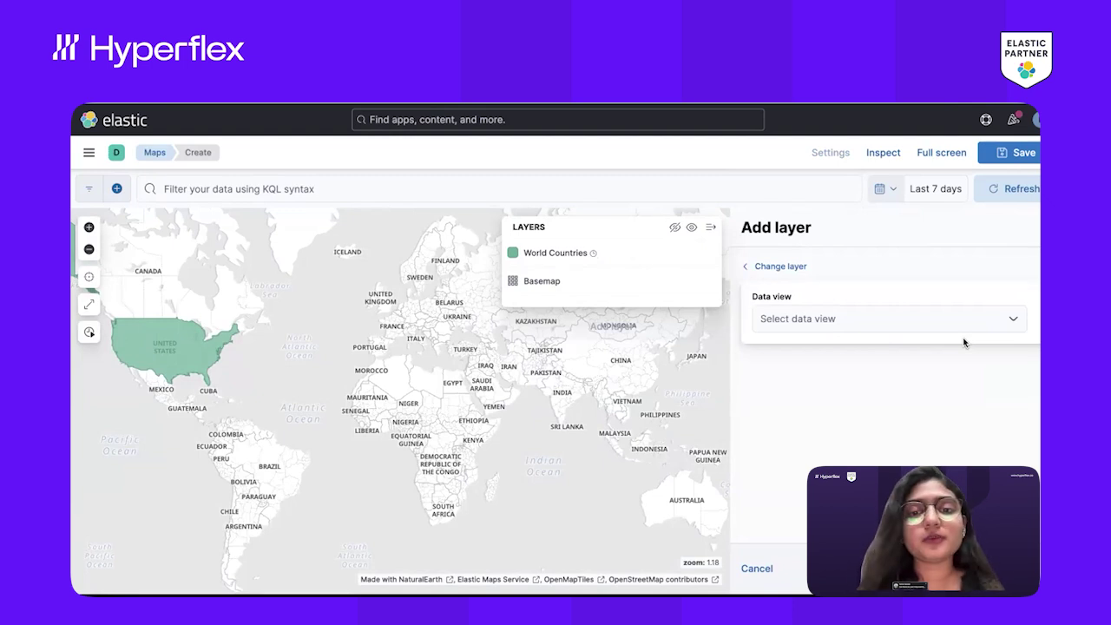
{"action": "left_click", "coordinate": [918, 319]}
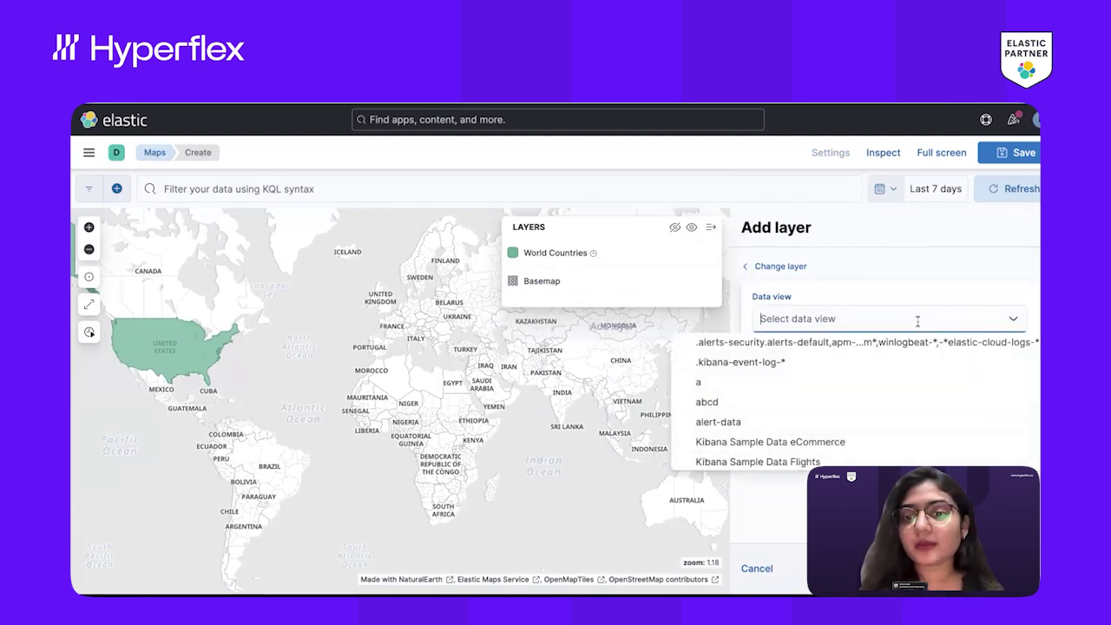
{"action": "left_click", "coordinate": [762, 463]}
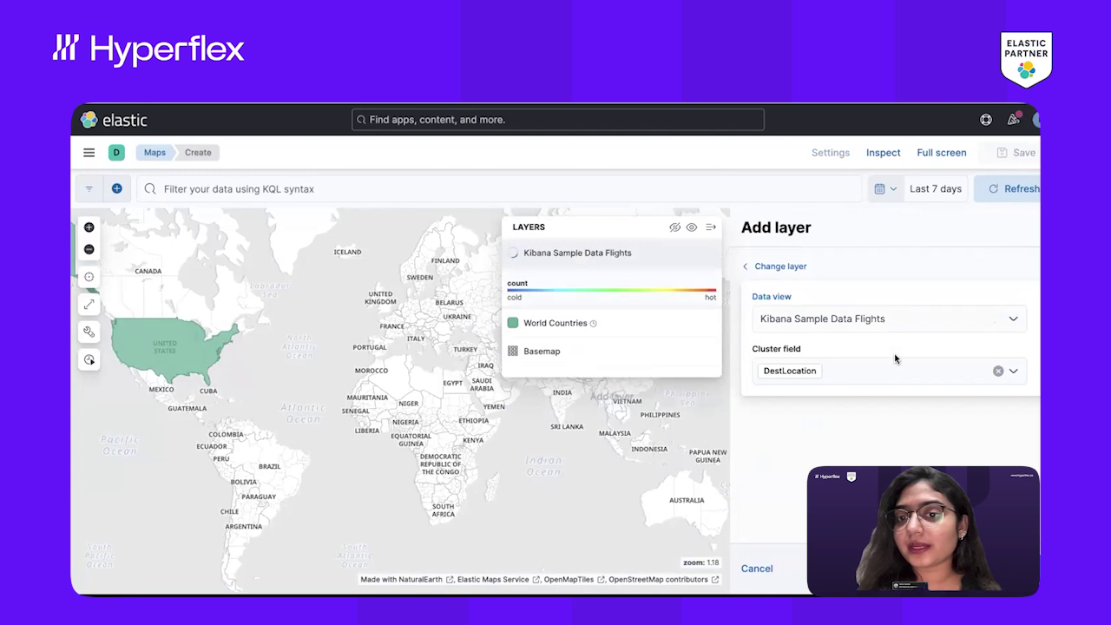
{"action": "left_click", "coordinate": [876, 371]}
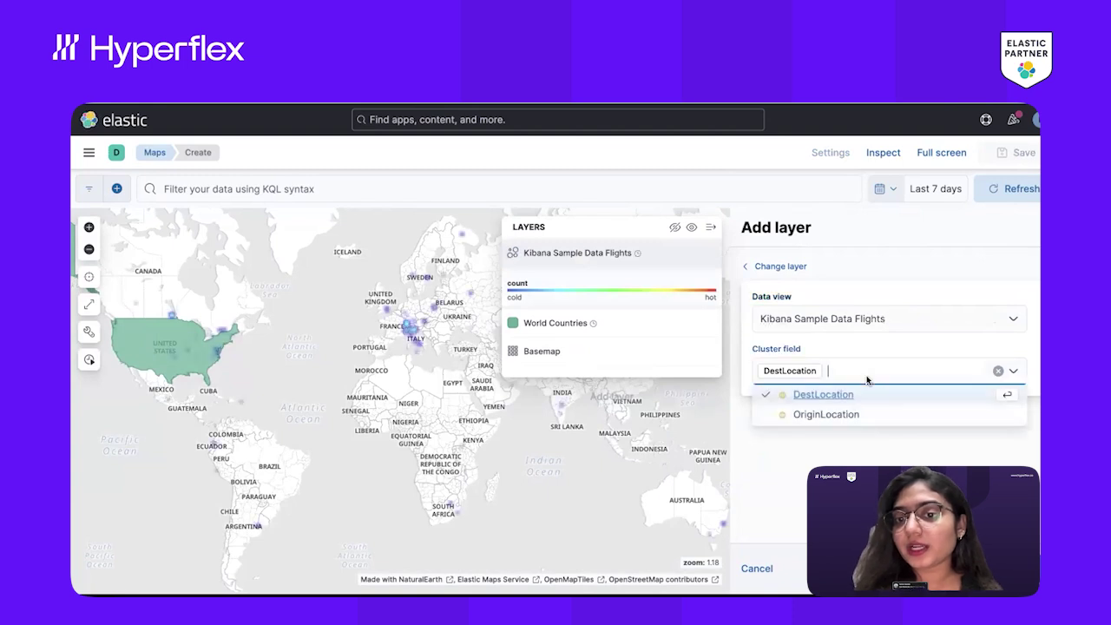
{"action": "left_click", "coordinate": [826, 415]}
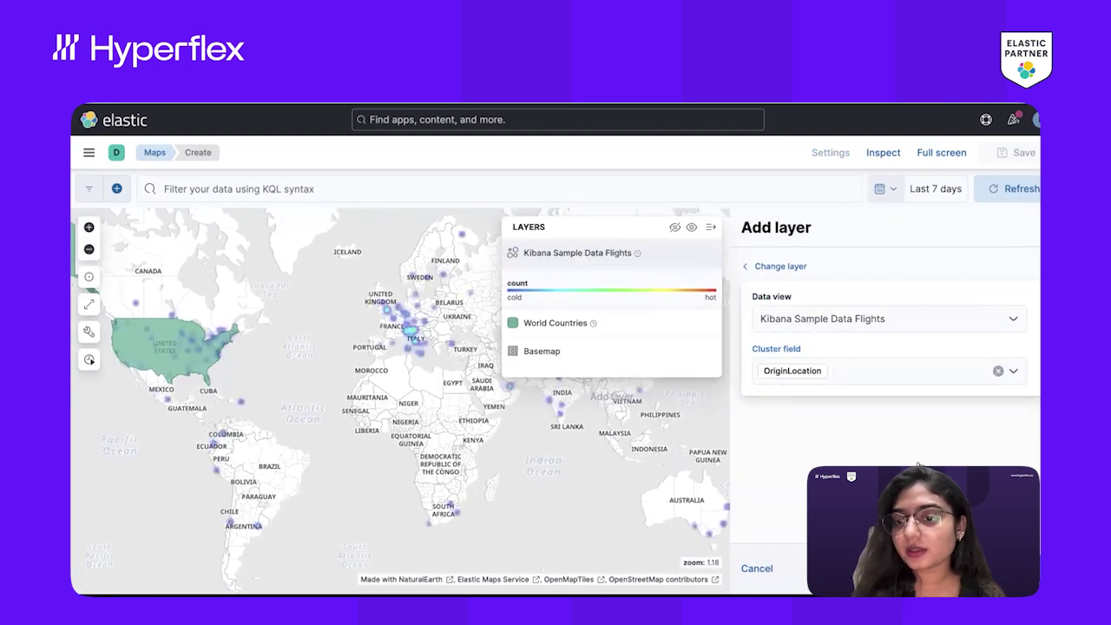
{"action": "left_click", "coordinate": [978, 569]}
Examine the heat map layer's metric settings and the density of flight origins across Europe against the cold-to-hot count legend.
{"action": "scroll", "coordinate": [890, 399], "scroll_direction": "down", "scroll_amount": 5}
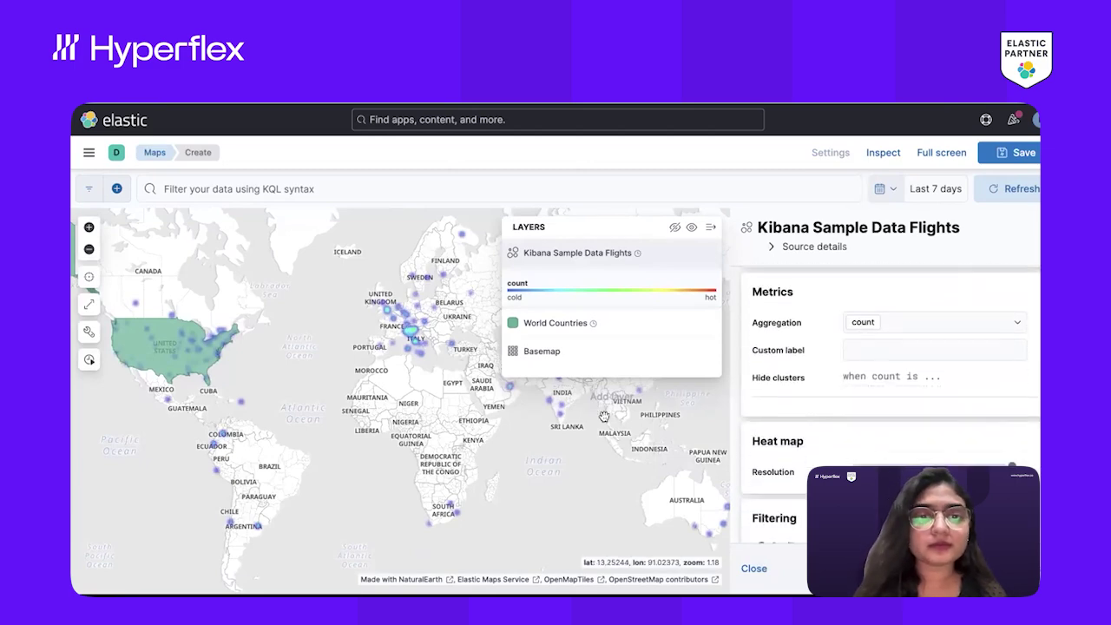
{"action": "scroll", "coordinate": [423, 324], "scroll_direction": "up", "scroll_amount": 3}
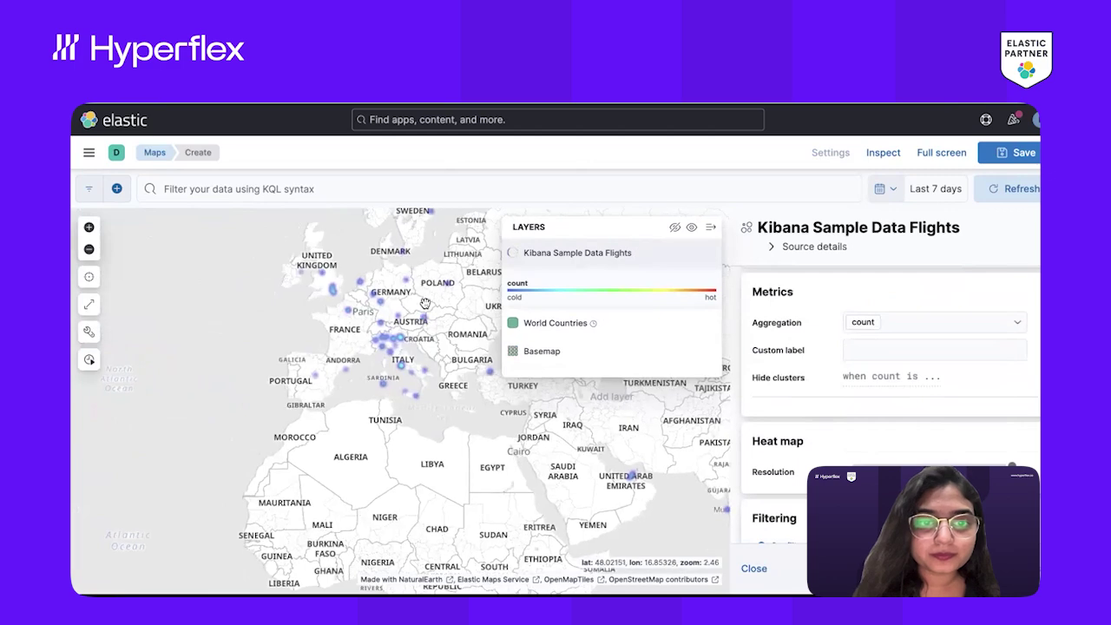
{"action": "scroll", "coordinate": [416, 334], "scroll_direction": "up", "scroll_amount": 3}
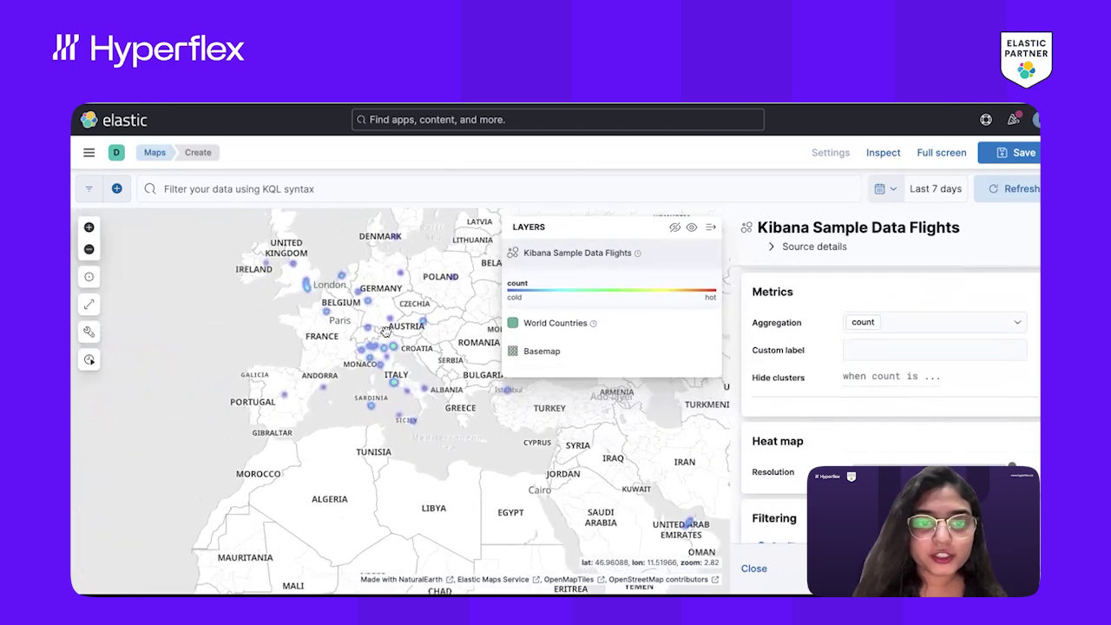
{"action": "scroll", "coordinate": [400, 371], "scroll_direction": "up", "scroll_amount": 2}
{"action": "scroll", "coordinate": [399, 304], "scroll_direction": "up", "scroll_amount": 2}
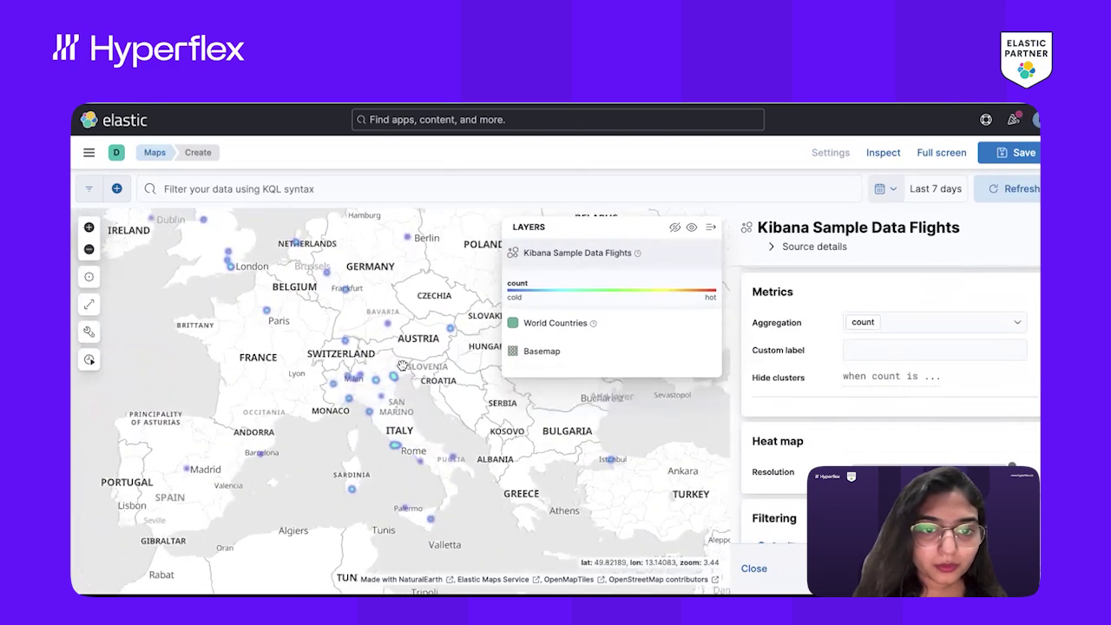
{"action": "scroll", "coordinate": [397, 385], "scroll_direction": "down", "scroll_amount": 2}
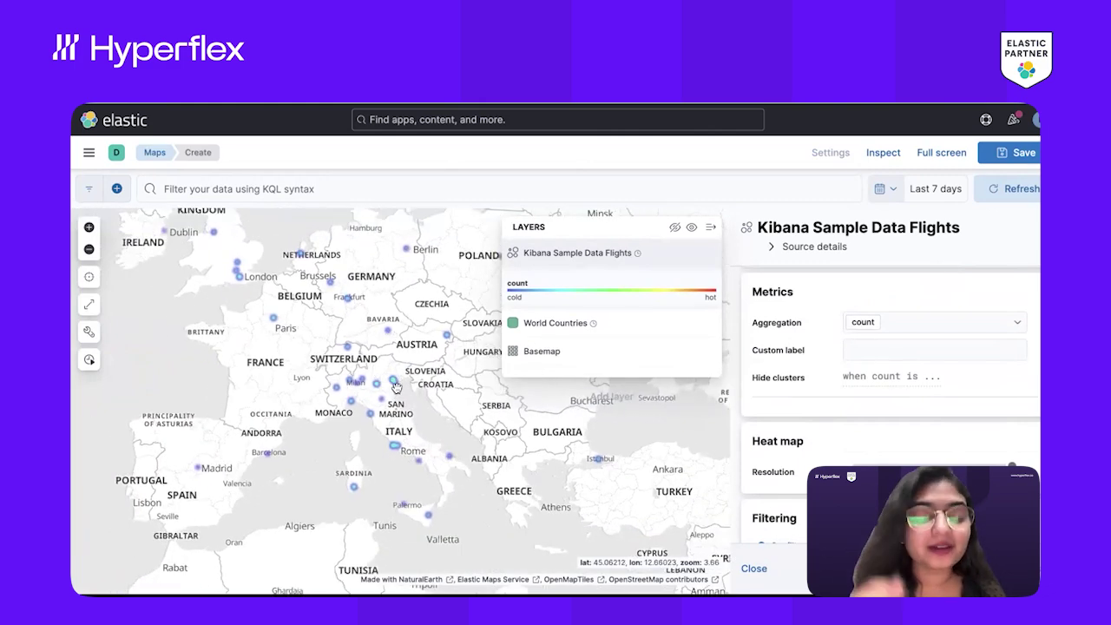
{"action": "scroll", "coordinate": [396, 385], "scroll_direction": "down", "scroll_amount": 3}
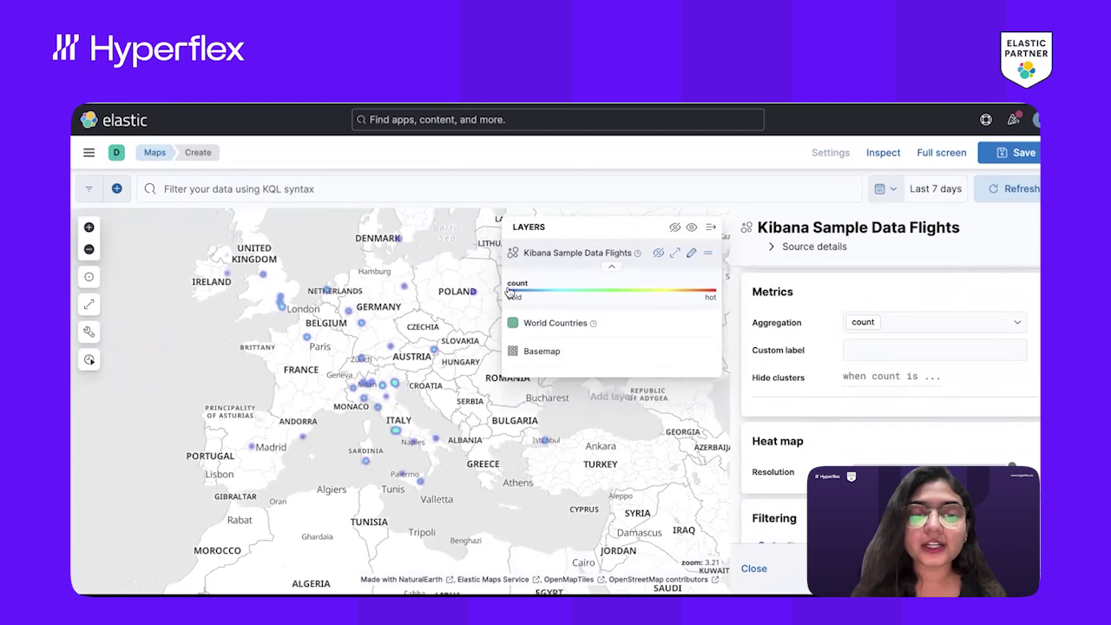
{"action": "scroll", "coordinate": [461, 313], "scroll_direction": "down", "scroll_amount": 5}
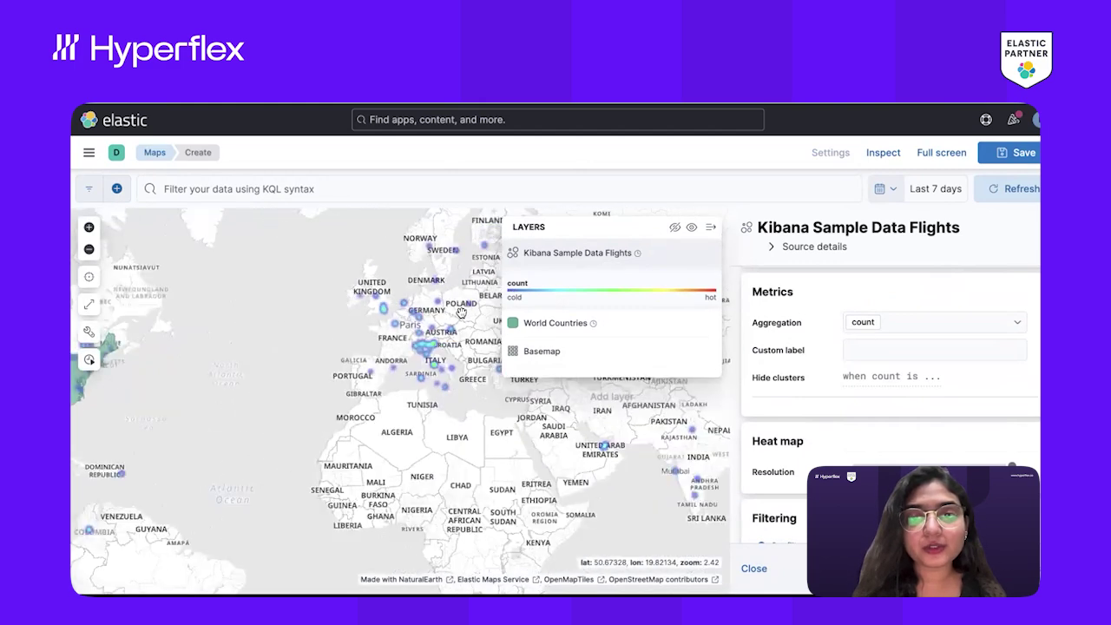
{"action": "scroll", "coordinate": [461, 312], "scroll_direction": "down", "scroll_amount": 2}
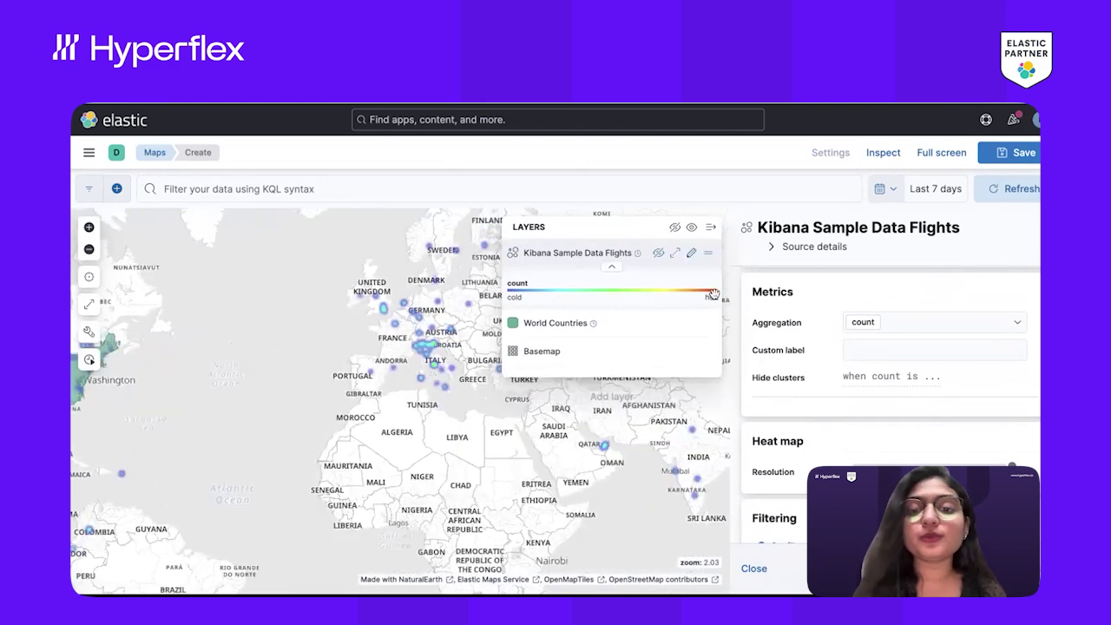
{"action": "scroll", "coordinate": [174, 409], "scroll_direction": "down", "scroll_amount": 3}
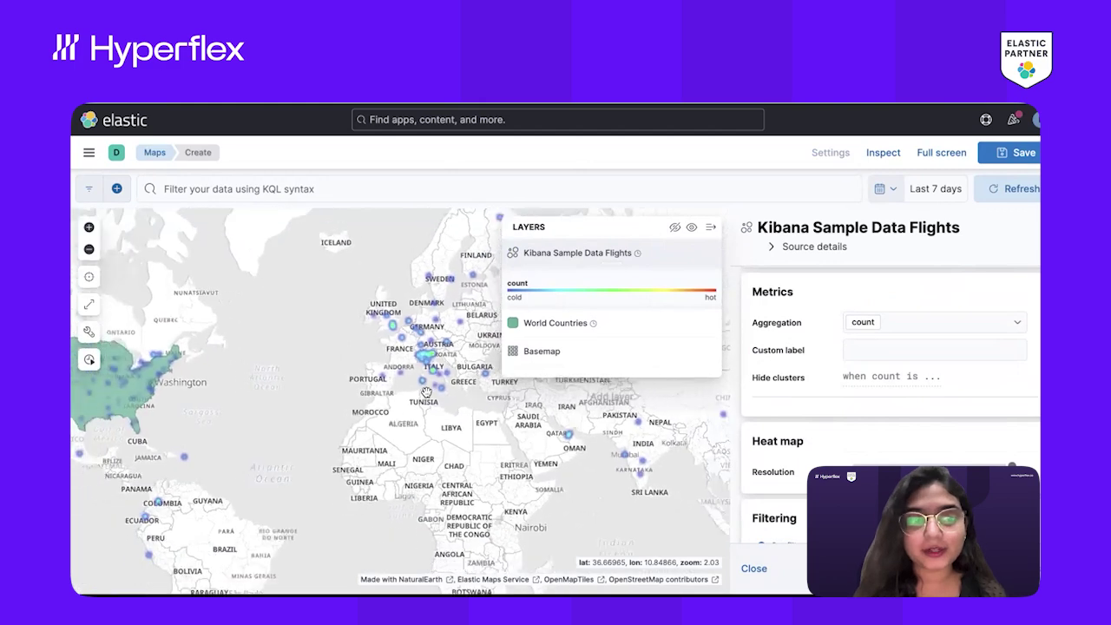
Examine the flight origin points over the United States and read the World Countries flight count at several places.
{"action": "left_click_drag", "start_coordinate": [295, 402], "coordinate": [451, 402]}
{"action": "scroll", "coordinate": [302, 331], "scroll_direction": "up", "scroll_amount": 2}
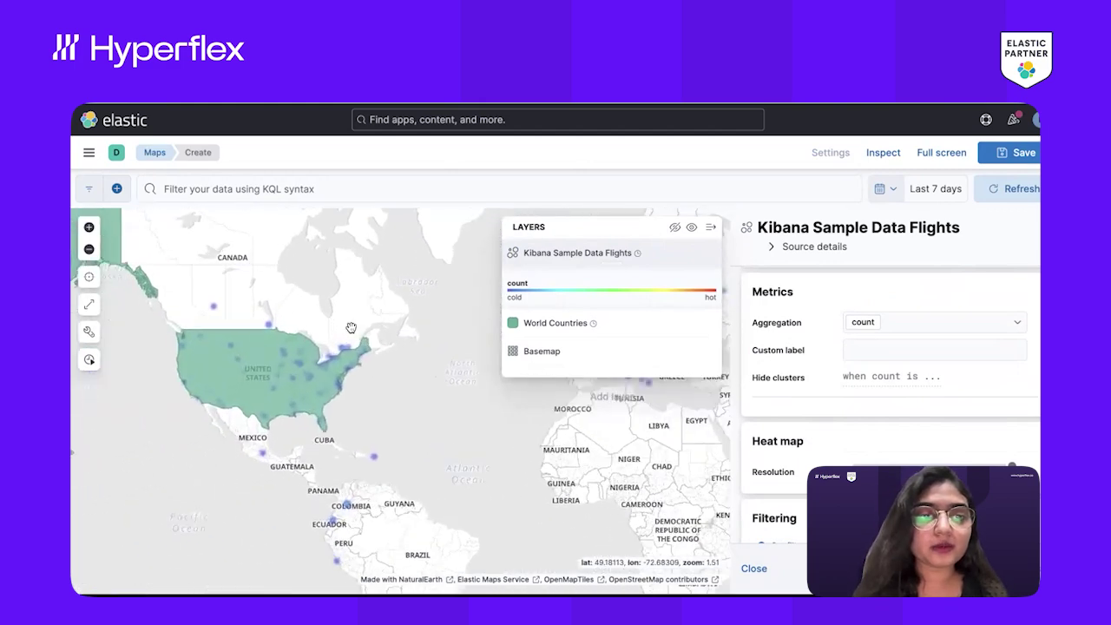
{"action": "scroll", "coordinate": [302, 332], "scroll_direction": "up", "scroll_amount": 3}
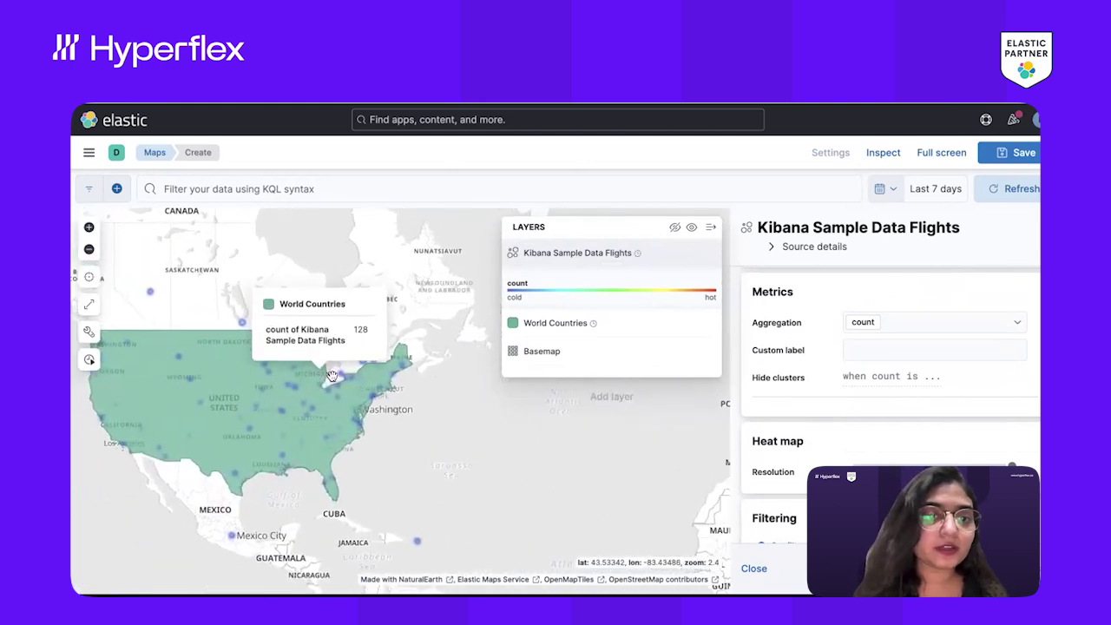
{"action": "mouse_move", "coordinate": [345, 390]}
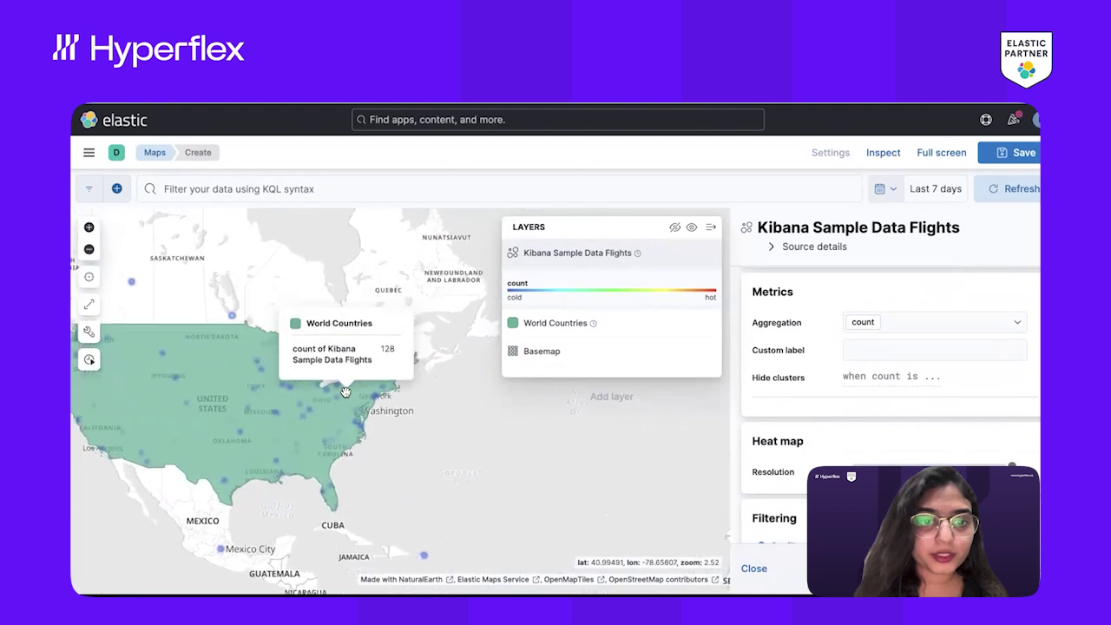
{"action": "scroll", "coordinate": [345, 393], "scroll_direction": "up", "scroll_amount": 2}
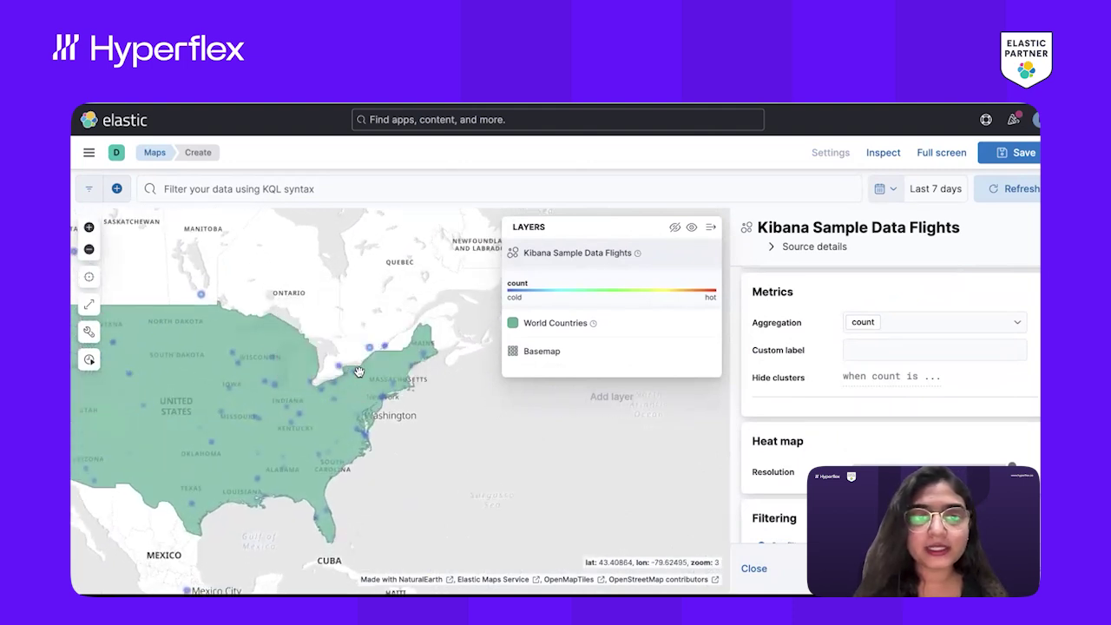
{"action": "left_click", "coordinate": [292, 417]}
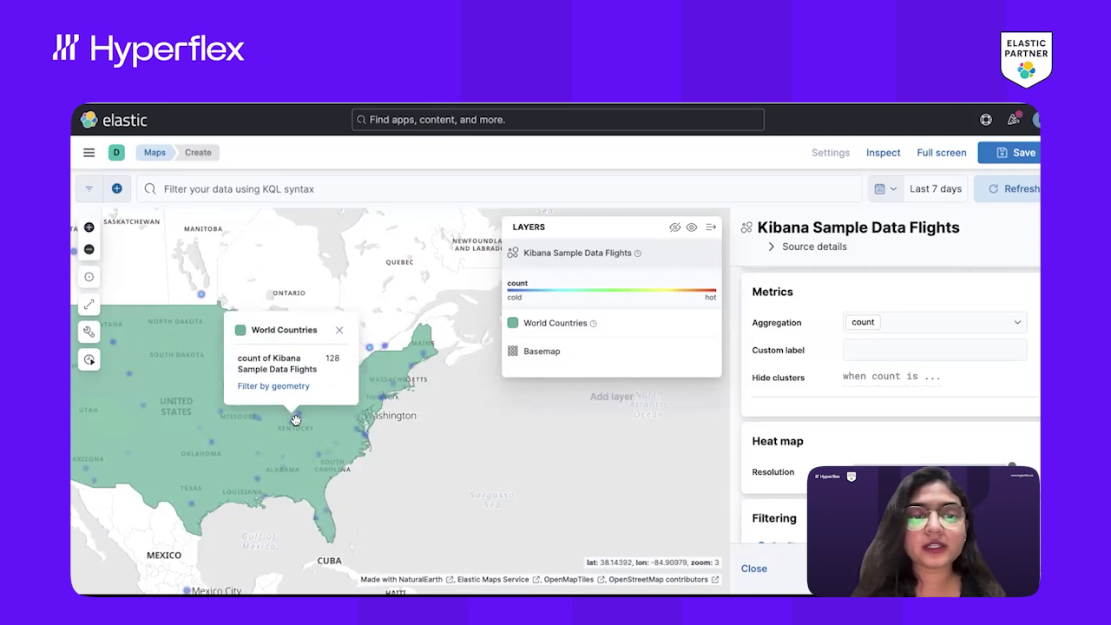
{"action": "left_click", "coordinate": [384, 395]}
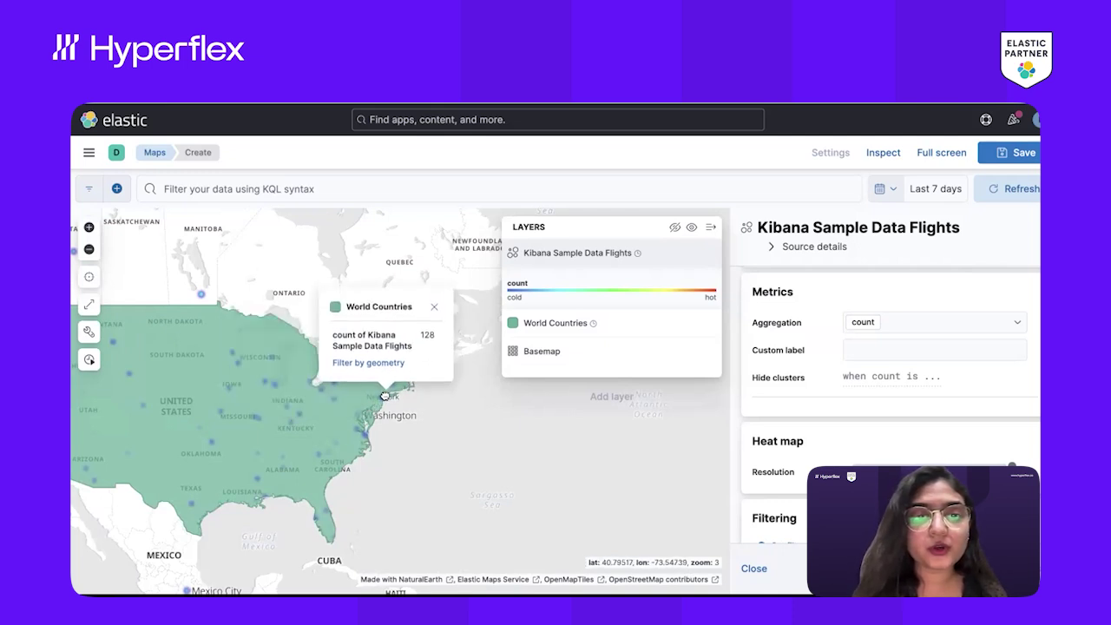
{"action": "left_click", "coordinate": [328, 451]}
{"action": "scroll", "coordinate": [460, 373], "scroll_direction": "down", "scroll_amount": 3}
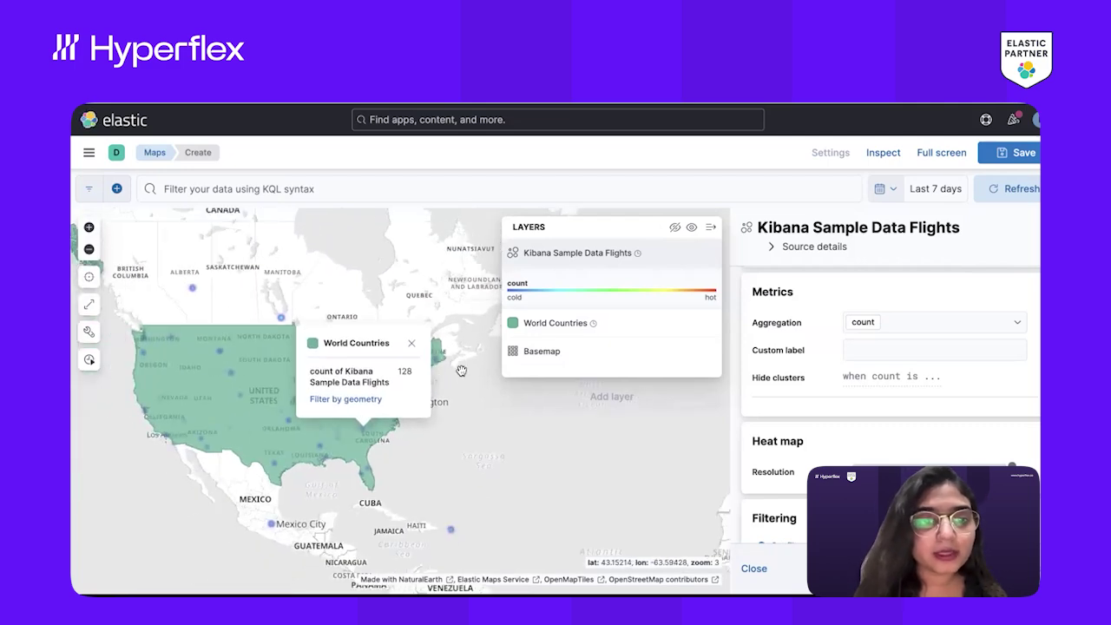
Examine the flight origins across the world map and the heat map layer's resolution and filtering settings.
{"action": "scroll", "coordinate": [444, 413], "scroll_direction": "down", "scroll_amount": 3}
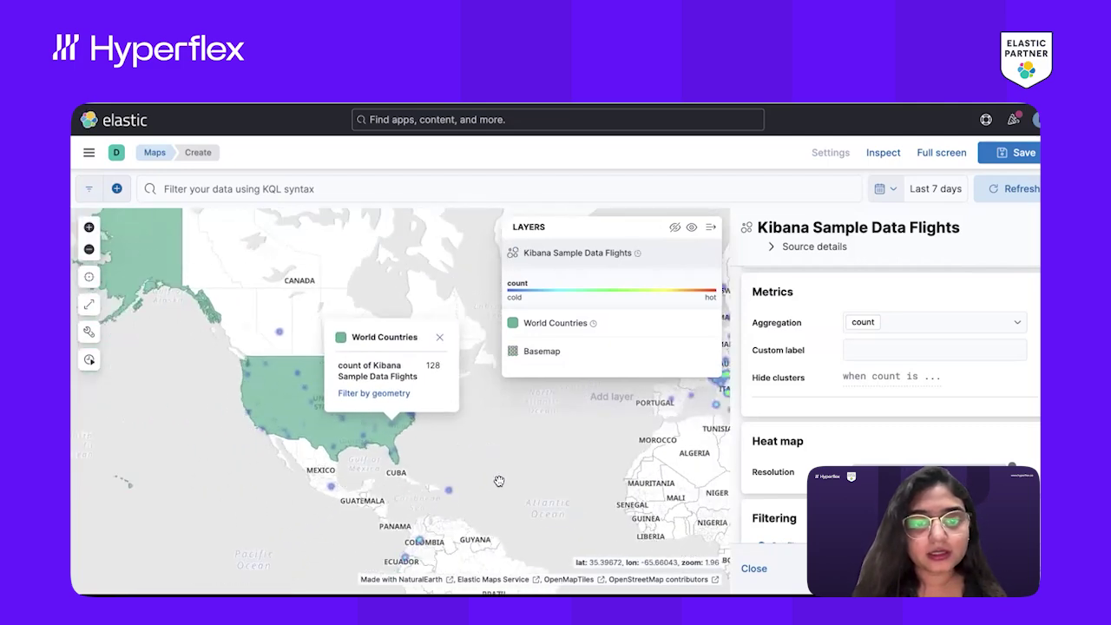
{"action": "left_click_drag", "start_coordinate": [498, 488], "coordinate": [412, 481]}
{"action": "scroll", "coordinate": [411, 480], "scroll_direction": "down", "scroll_amount": 2}
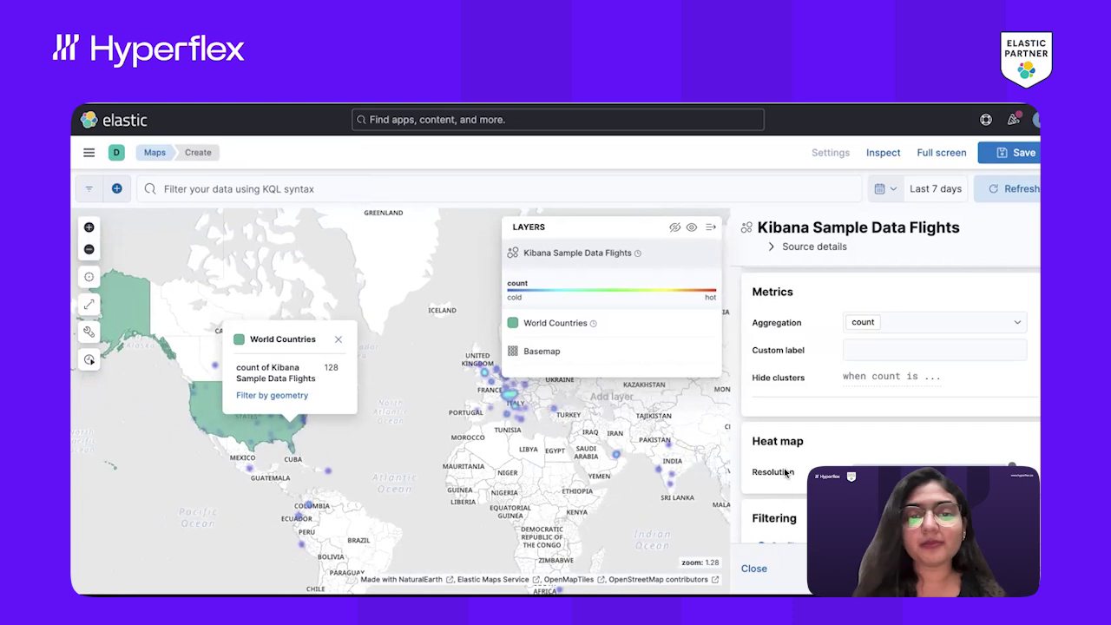
{"action": "scroll", "coordinate": [406, 306], "scroll_direction": "down", "scroll_amount": 2}
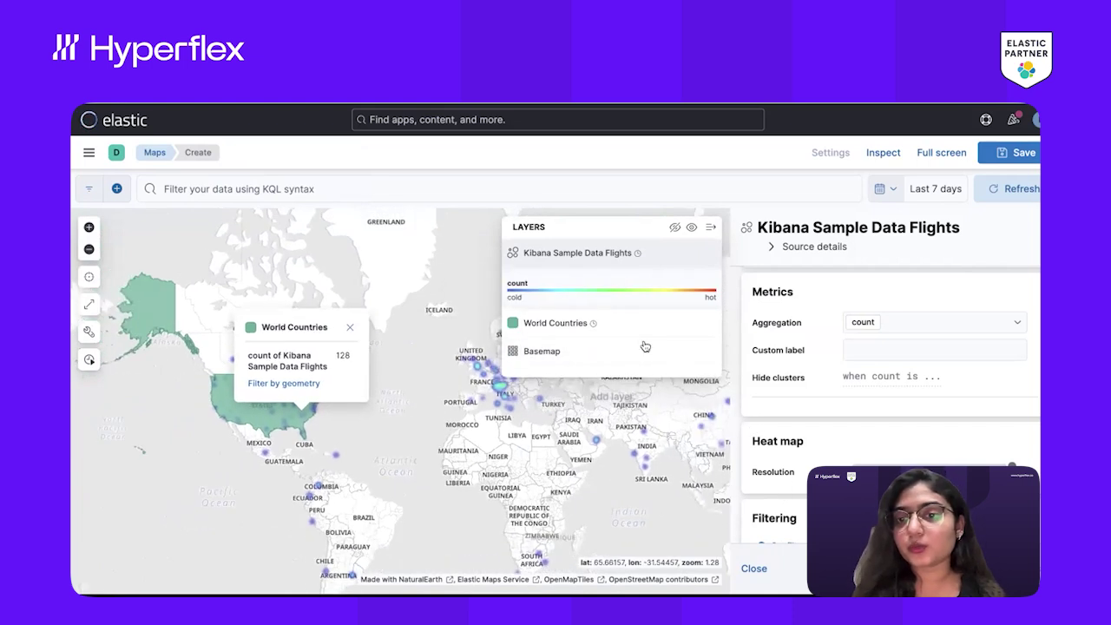
{"action": "scroll", "coordinate": [954, 391], "scroll_direction": "down", "scroll_amount": 5}
{"action": "scroll", "coordinate": [1026, 401], "scroll_direction": "up", "scroll_amount": 2}
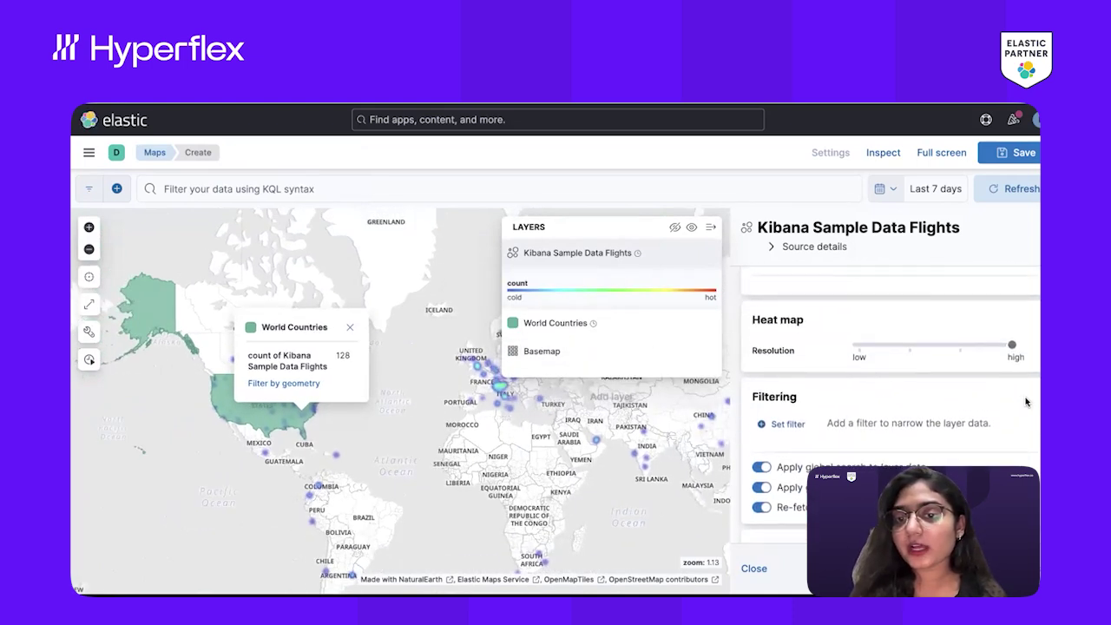
{"action": "scroll", "coordinate": [1025, 401], "scroll_direction": "down", "scroll_amount": 1}
Filter the Kibana Sample Data Flights heat map layer with the KQL query OriginCountry : "CN".
{"action": "left_click", "coordinate": [788, 422]}
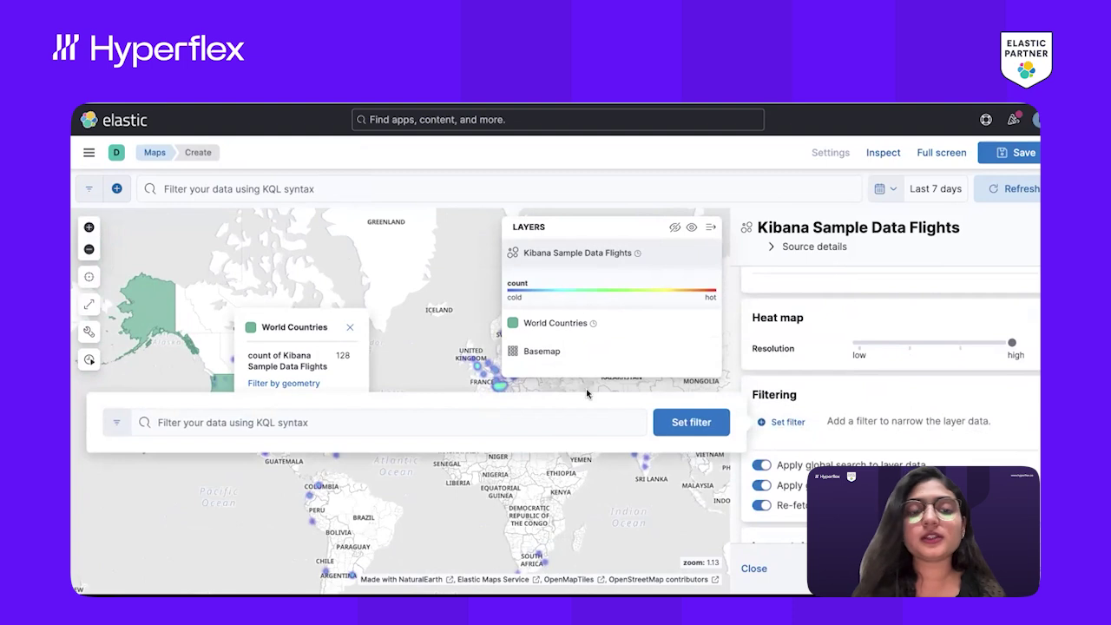
{"action": "left_click", "coordinate": [362, 427]}
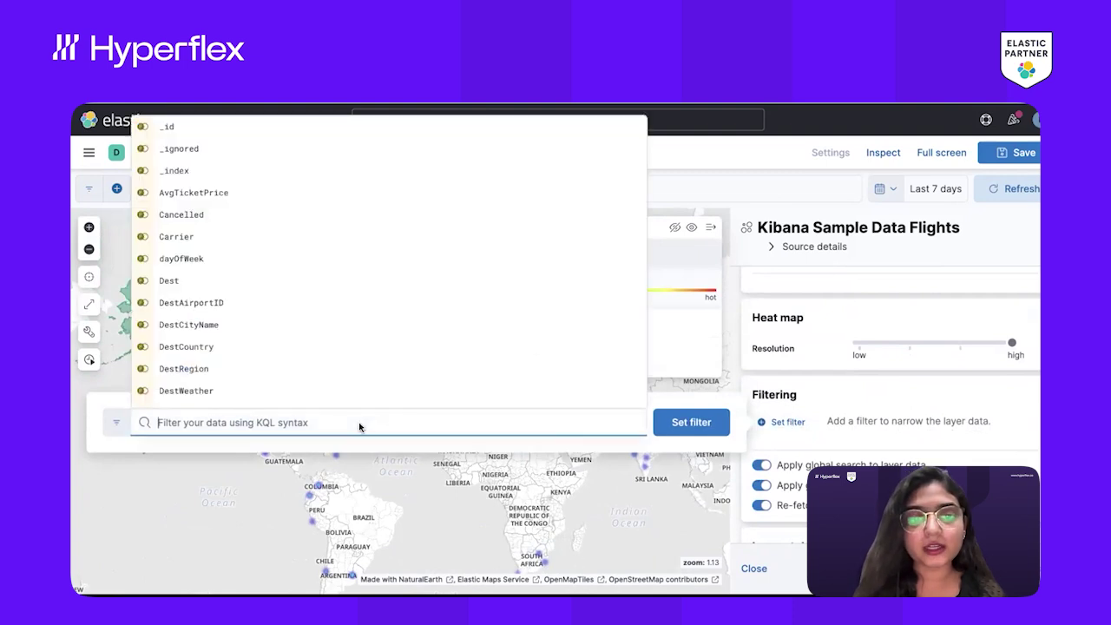
{"action": "left_click", "coordinate": [371, 489]}
{"action": "left_click", "coordinate": [779, 422]}
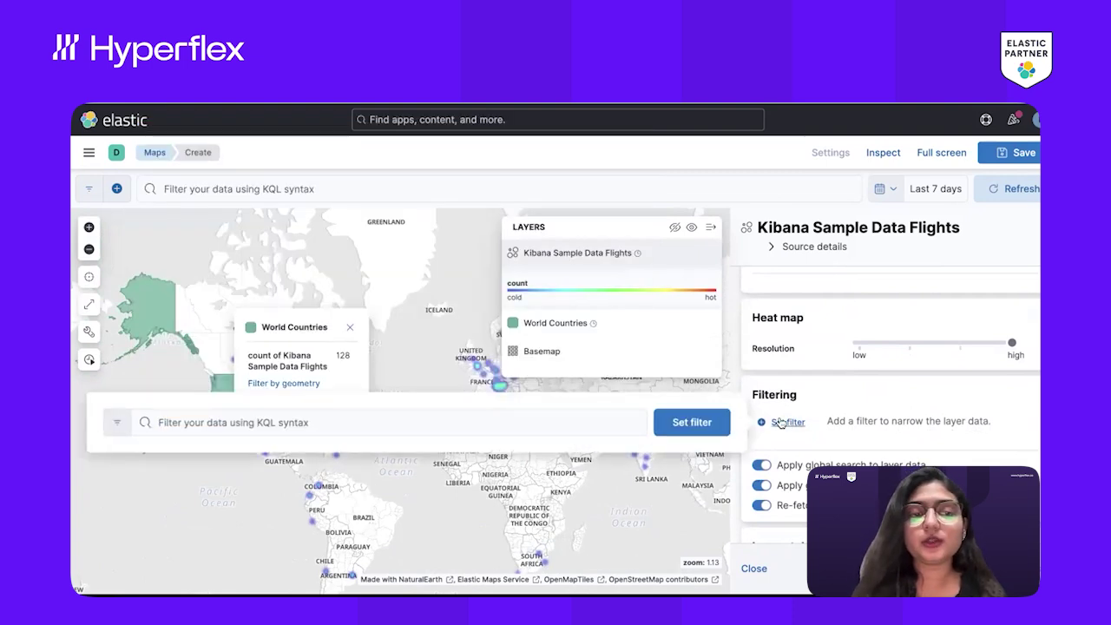
{"action": "left_click", "coordinate": [503, 430]}
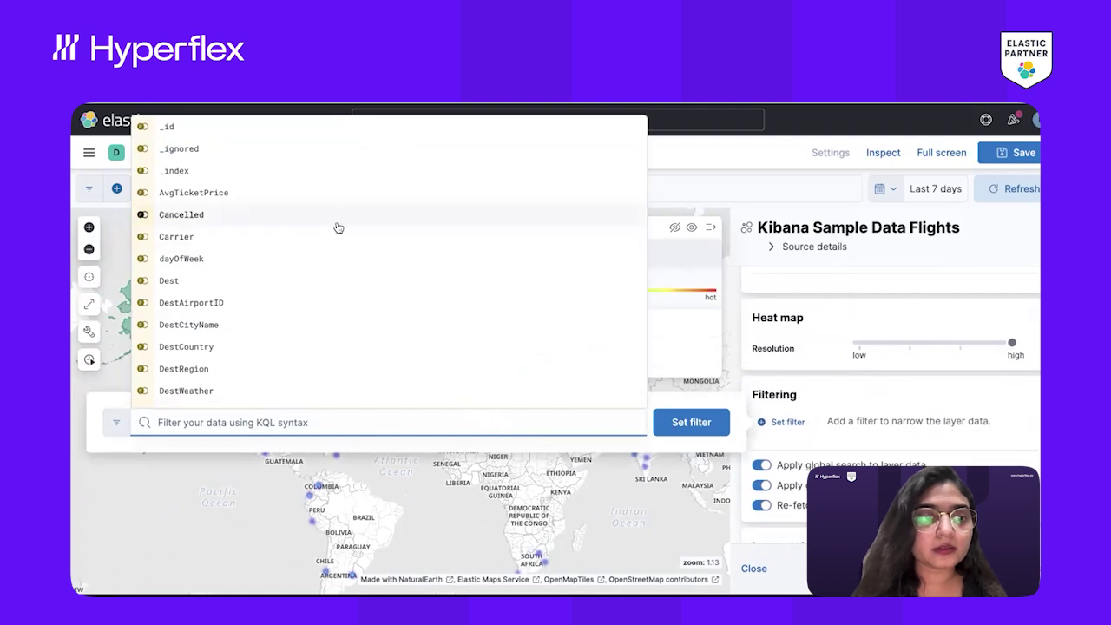
{"action": "scroll", "coordinate": [335, 226], "scroll_direction": "down", "scroll_amount": 5}
{"action": "scroll", "coordinate": [246, 391], "scroll_direction": "down", "scroll_amount": 3}
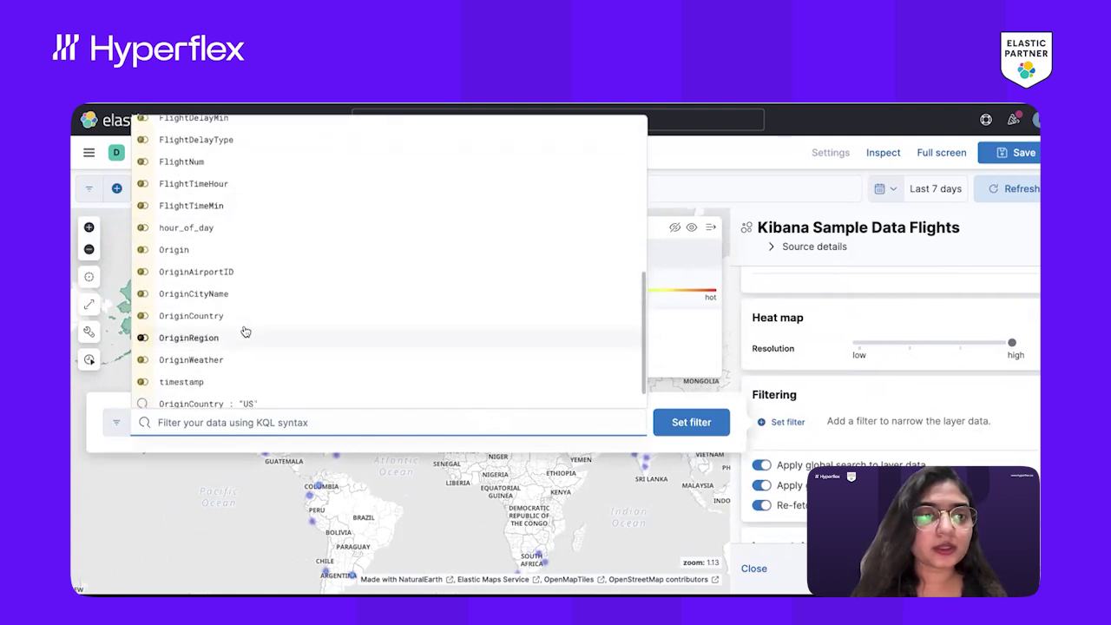
{"action": "left_click", "coordinate": [217, 318]}
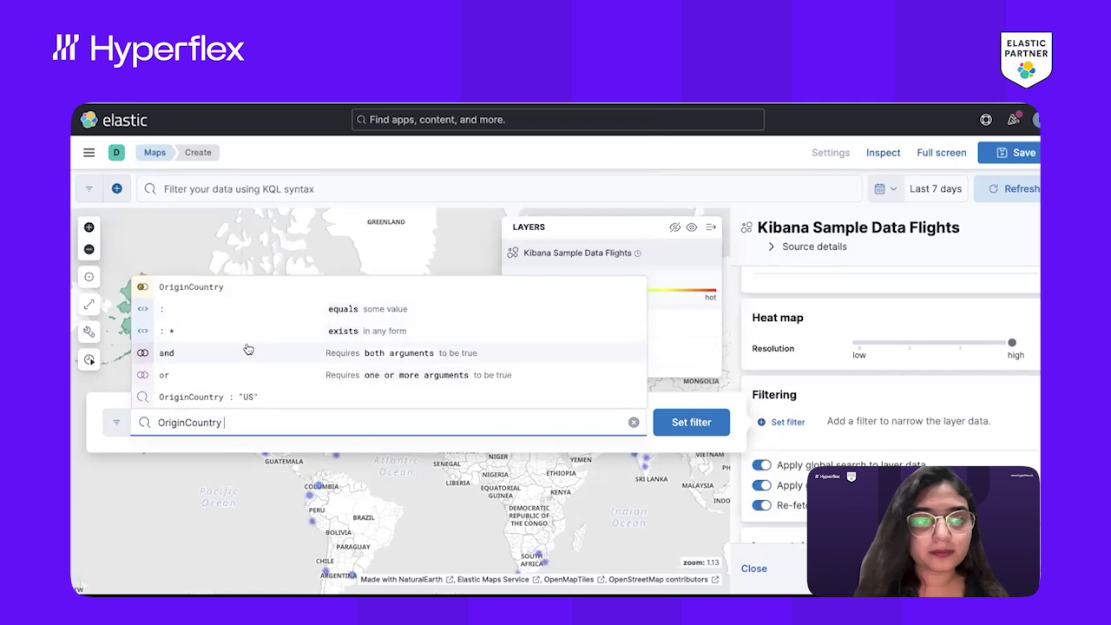
{"action": "left_click", "coordinate": [197, 313]}
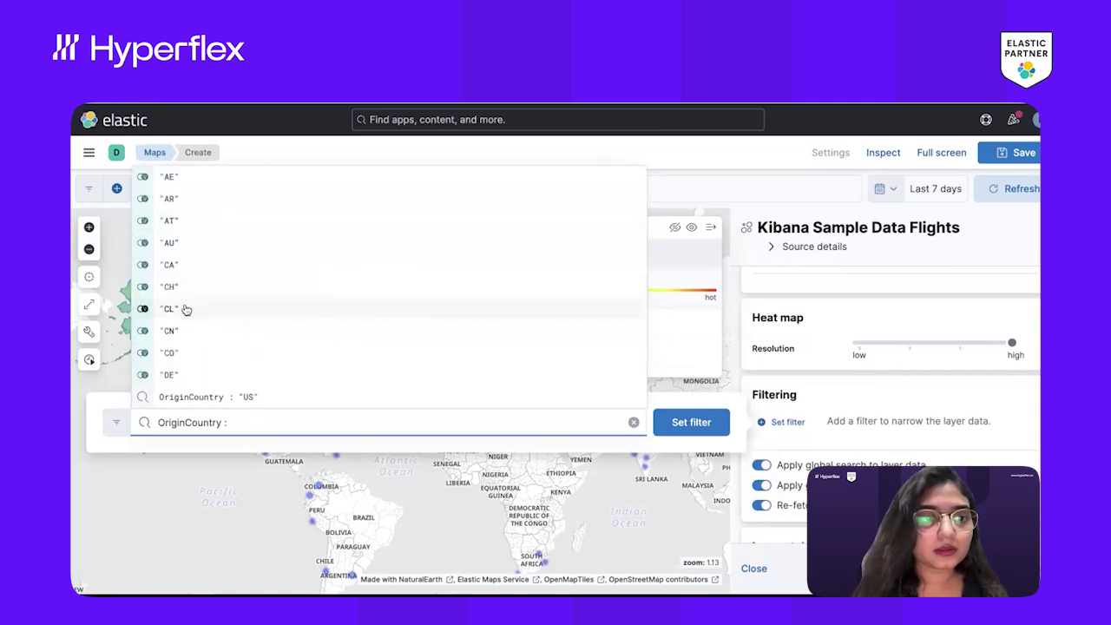
{"action": "left_click", "coordinate": [186, 330]}
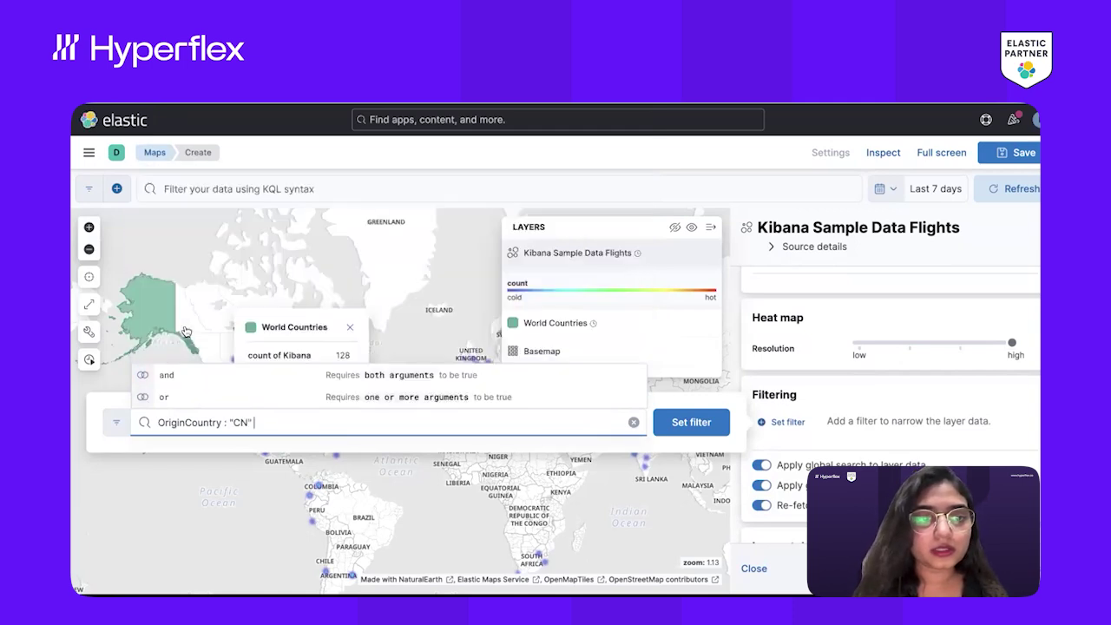
{"action": "left_click", "coordinate": [691, 421]}
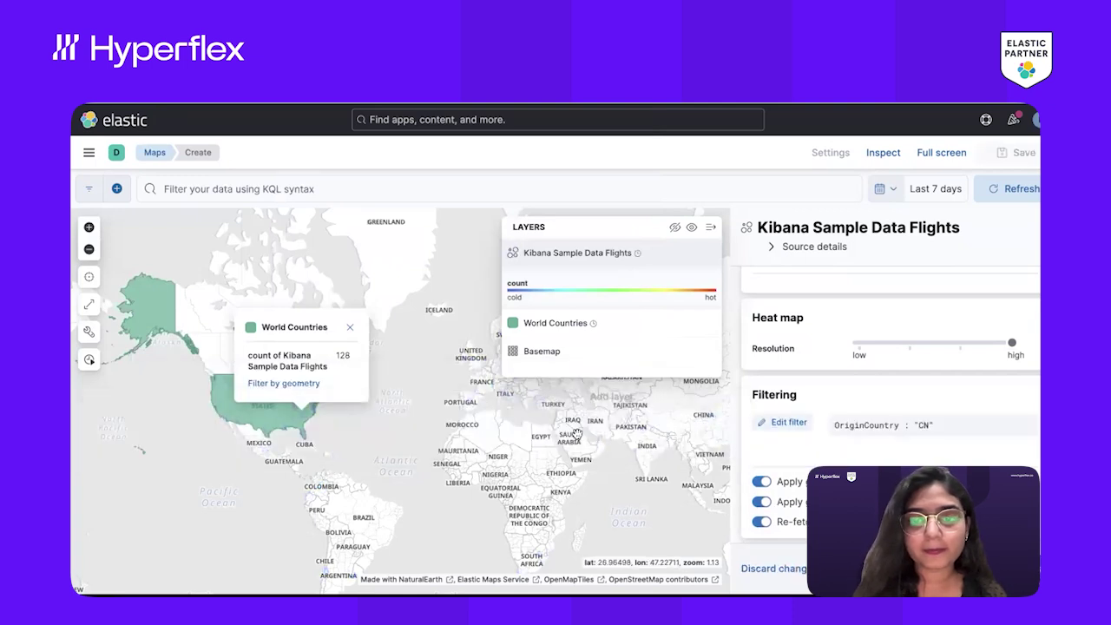
Examine the filtered flight origin points across China and keep the heat map layer's changes.
{"action": "left_click_drag", "start_coordinate": [576, 432], "coordinate": [452, 420]}
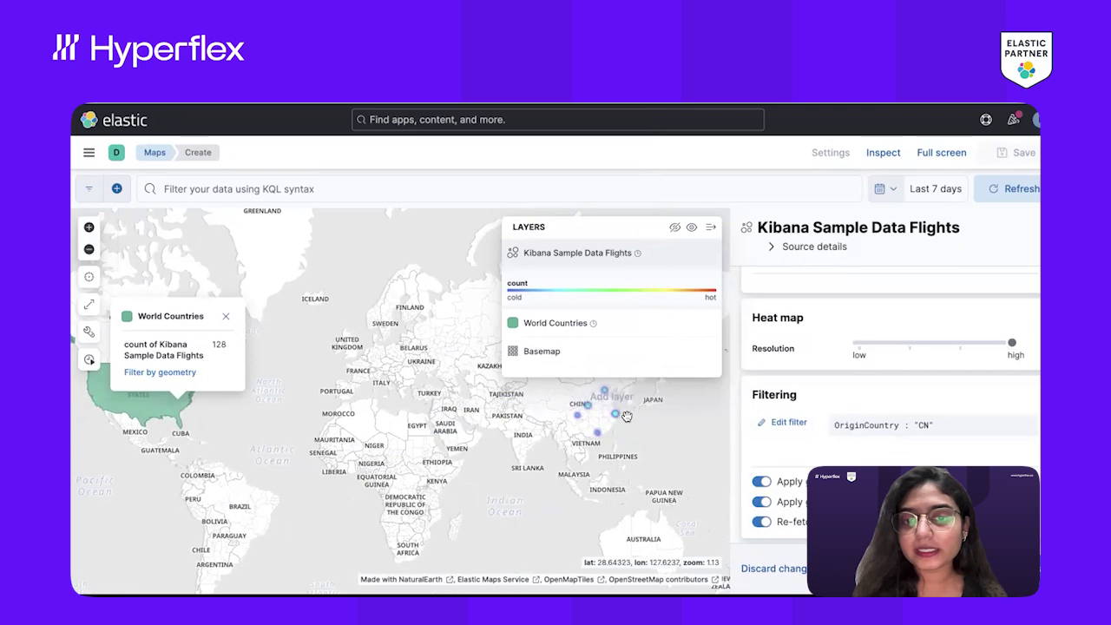
{"action": "scroll", "coordinate": [626, 417], "scroll_direction": "up", "scroll_amount": 3}
{"action": "left_click_drag", "start_coordinate": [625, 420], "coordinate": [622, 462]}
{"action": "scroll", "coordinate": [622, 463], "scroll_direction": "up", "scroll_amount": 3}
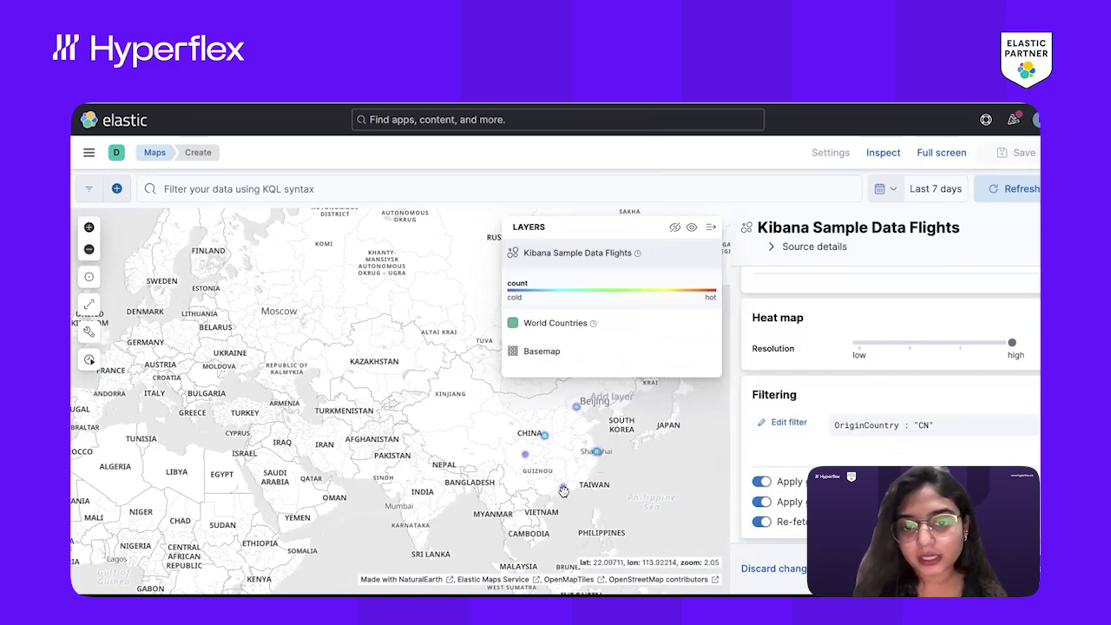
{"action": "scroll", "coordinate": [599, 480], "scroll_direction": "down", "scroll_amount": 4}
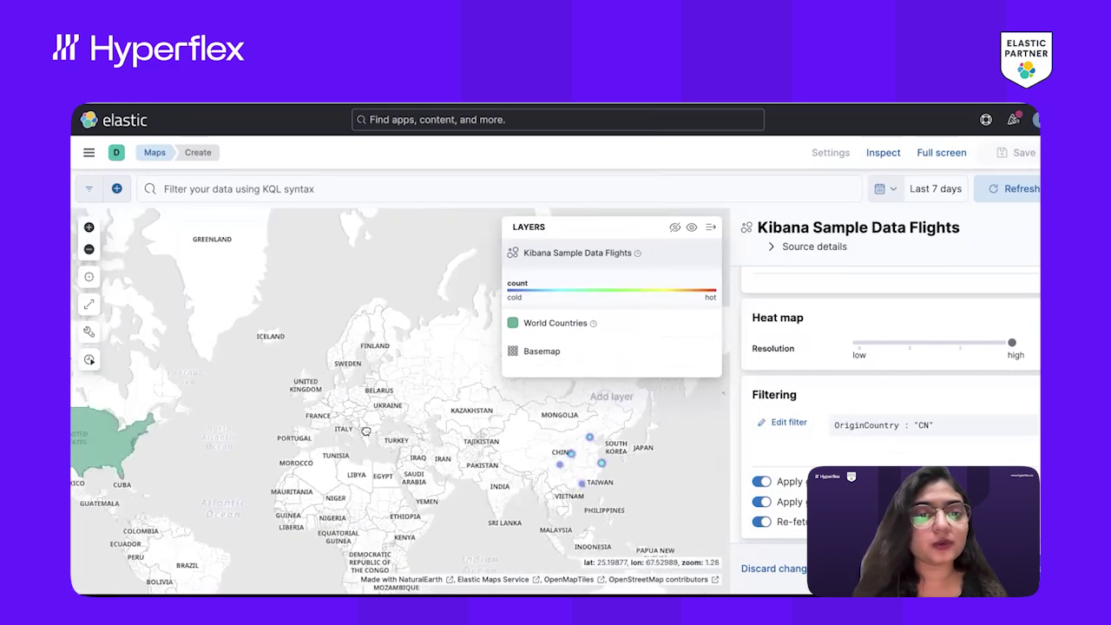
{"action": "left_click_drag", "start_coordinate": [365, 432], "coordinate": [512, 316]}
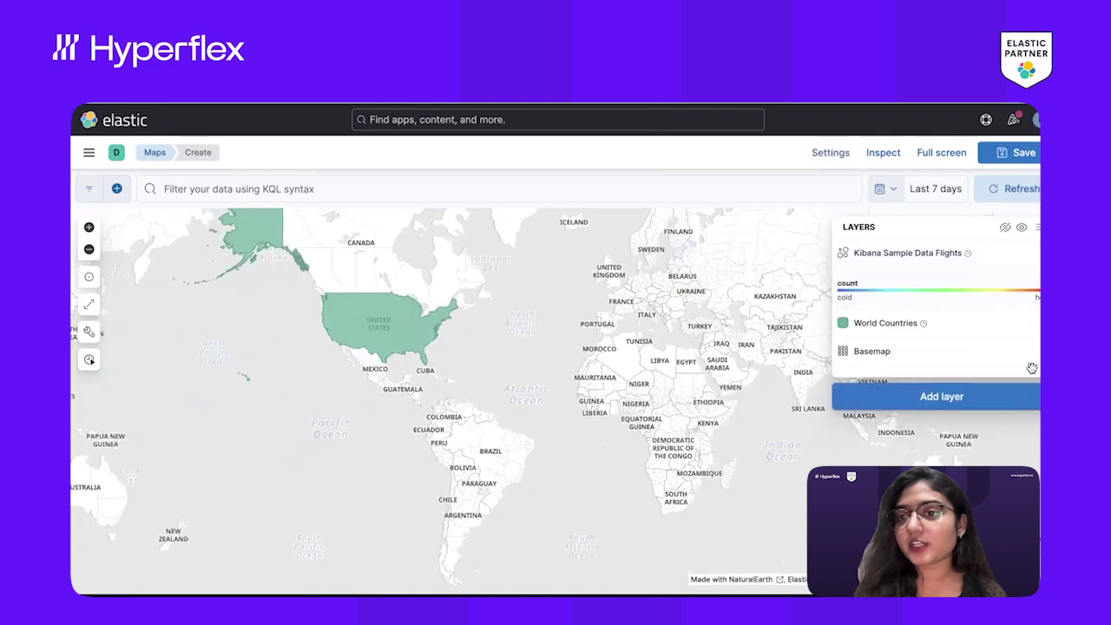
Save the map with the title "Flight traffic data" to a new dashboard and go to that dashboard.
{"action": "left_click", "coordinate": [1013, 157]}
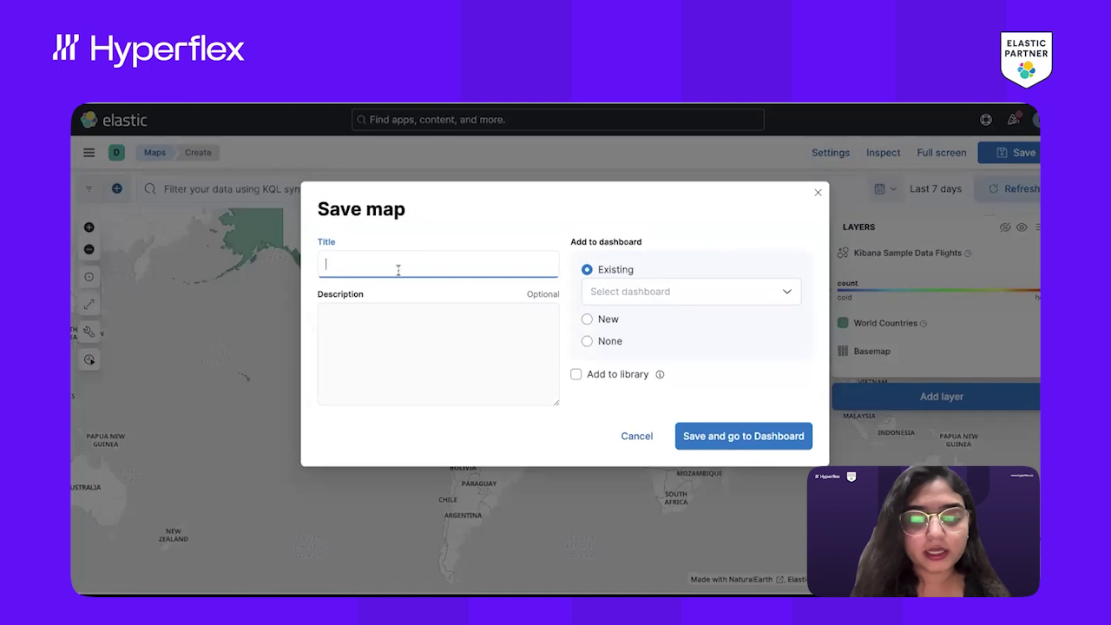
{"action": "type", "text": "Flight traffic data"}
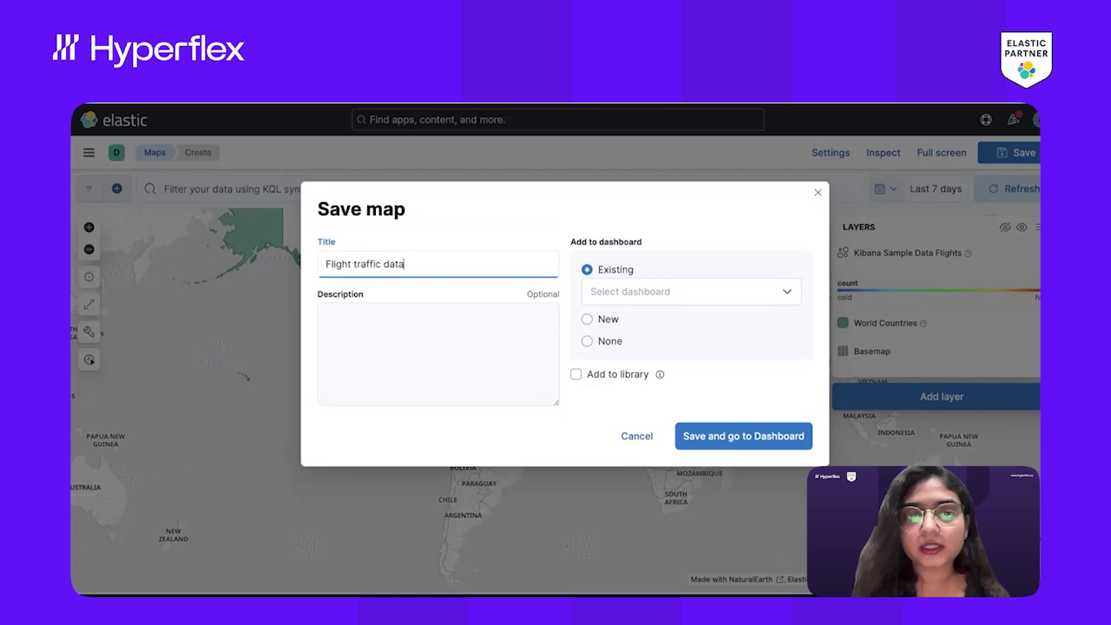
{"action": "left_click", "coordinate": [338, 332]}
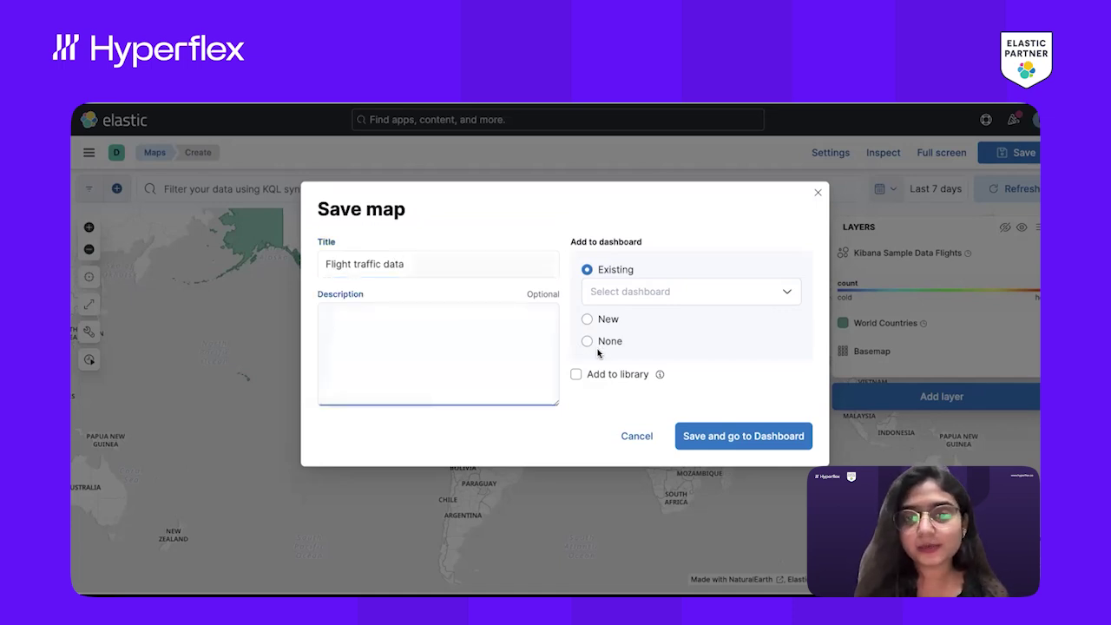
{"action": "left_click", "coordinate": [647, 293]}
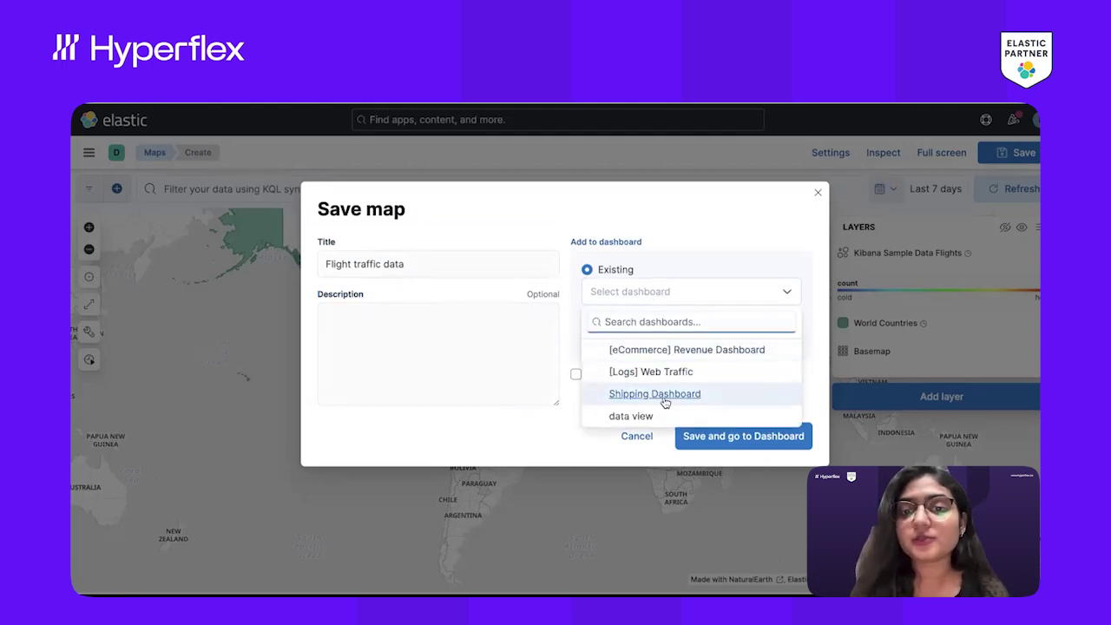
{"action": "left_click", "coordinate": [651, 302]}
{"action": "left_click", "coordinate": [641, 291]}
{"action": "left_click", "coordinate": [594, 300]}
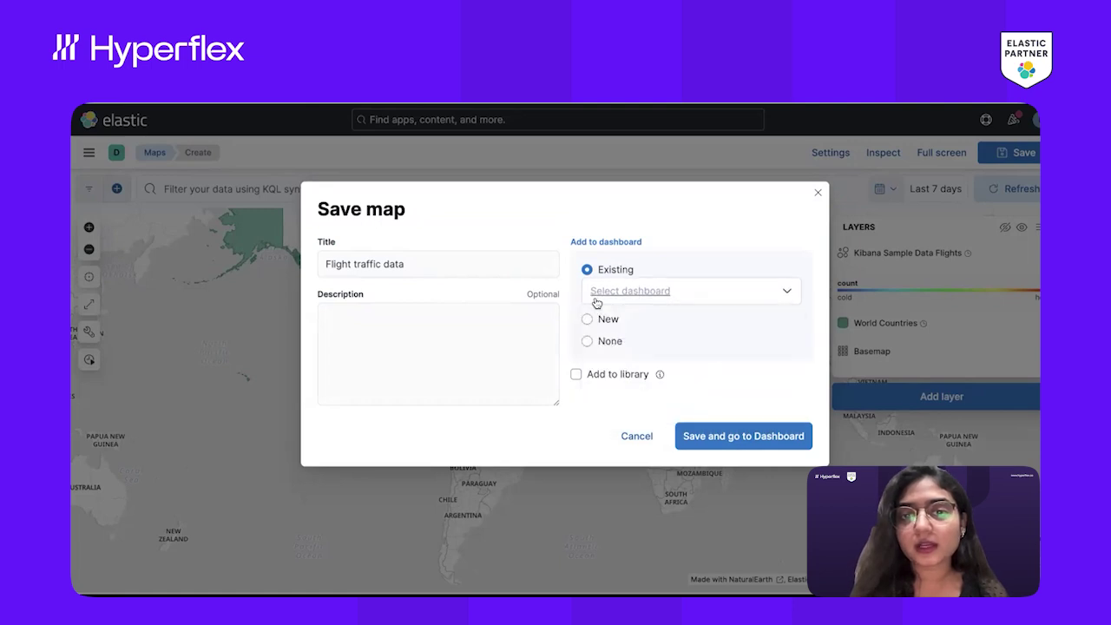
{"action": "left_click", "coordinate": [586, 318]}
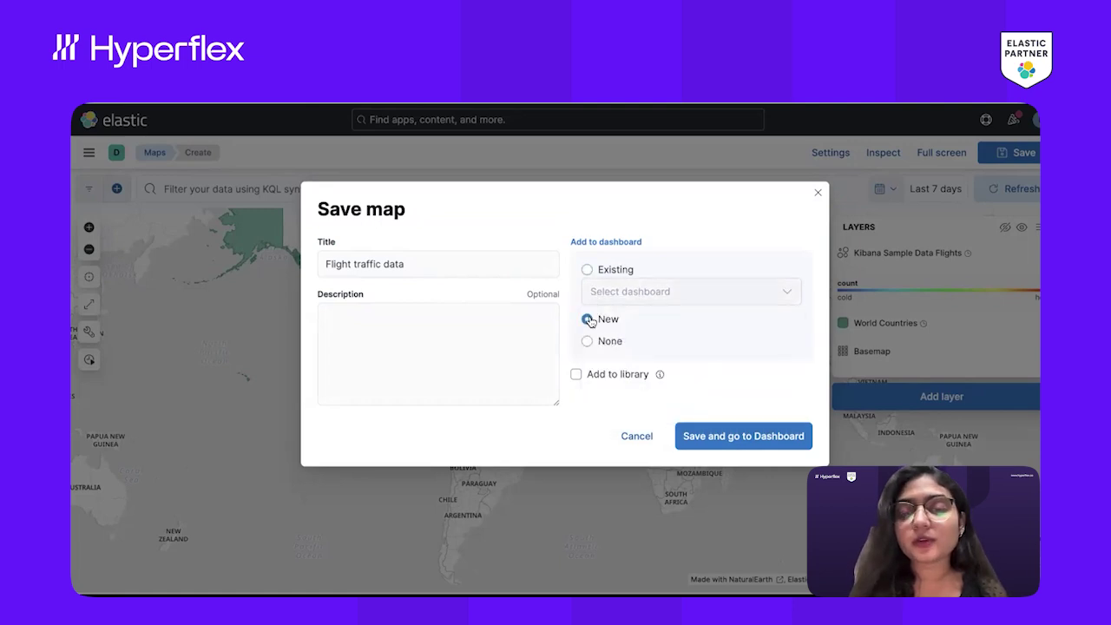
{"action": "left_click", "coordinate": [756, 437]}
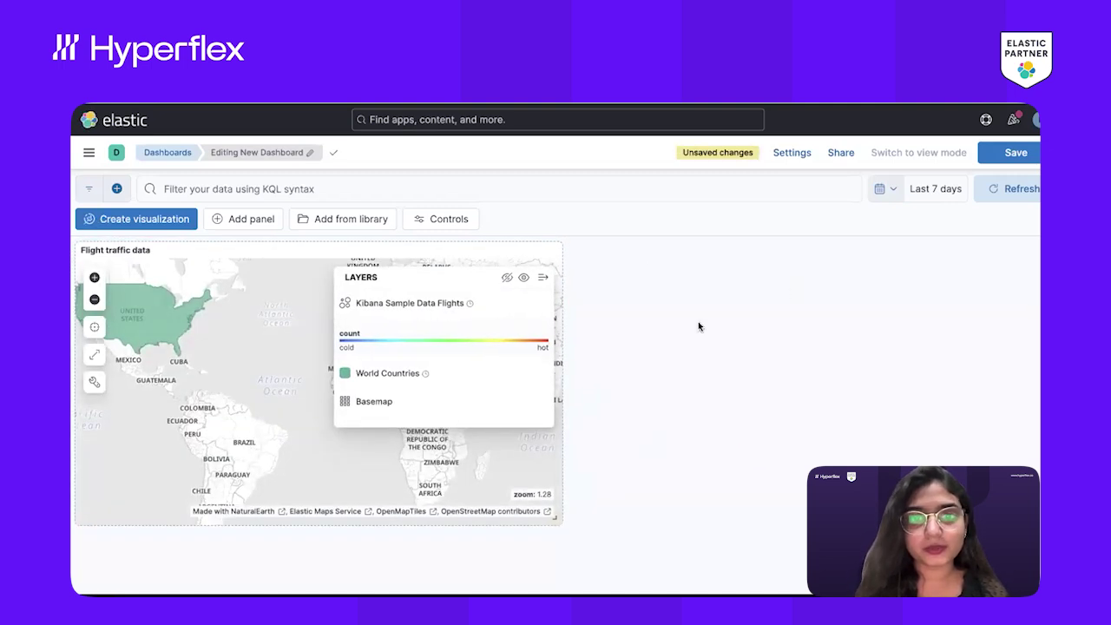
Look over the Flight traffic data map panel, open its map for editing and return to the dashboard.
{"action": "left_click_drag", "start_coordinate": [212, 420], "coordinate": [165, 434]}
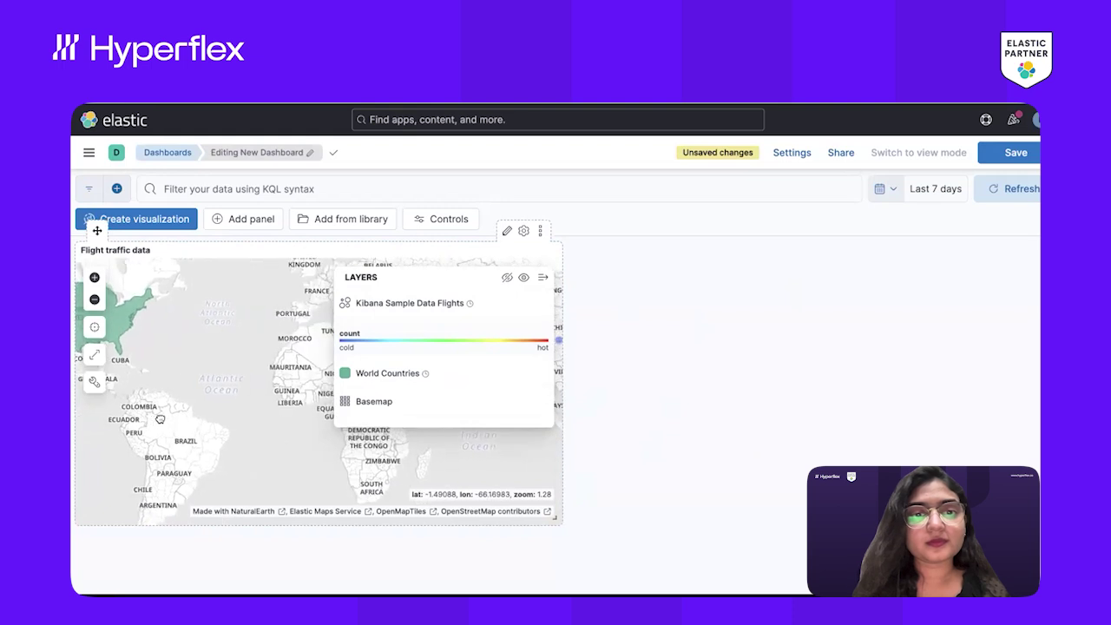
{"action": "left_click_drag", "start_coordinate": [261, 416], "coordinate": [211, 430]}
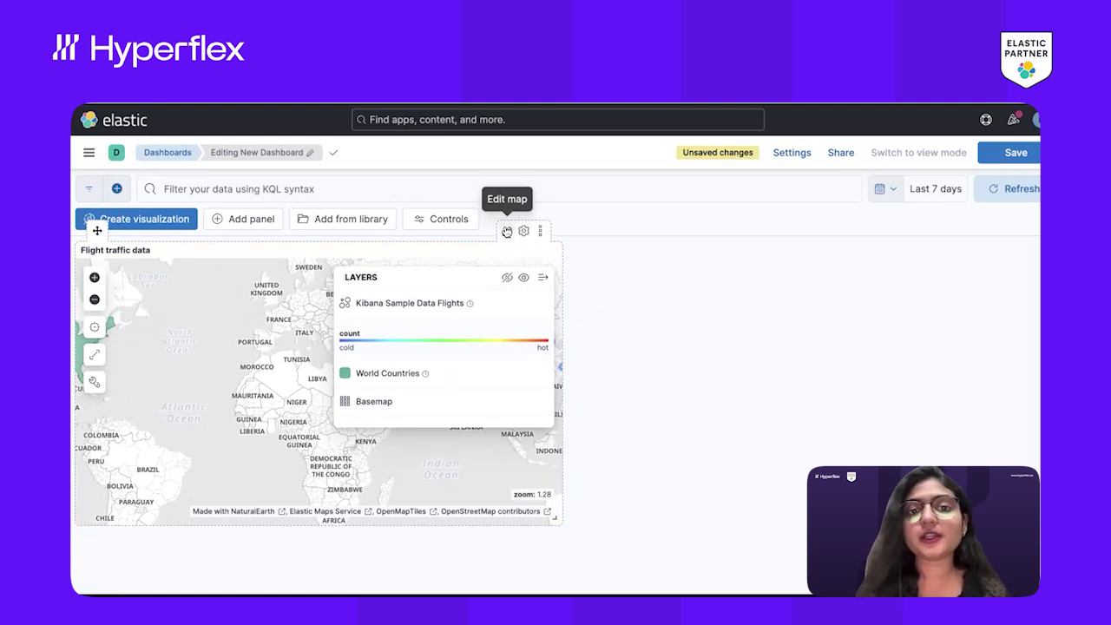
{"action": "left_click", "coordinate": [506, 230]}
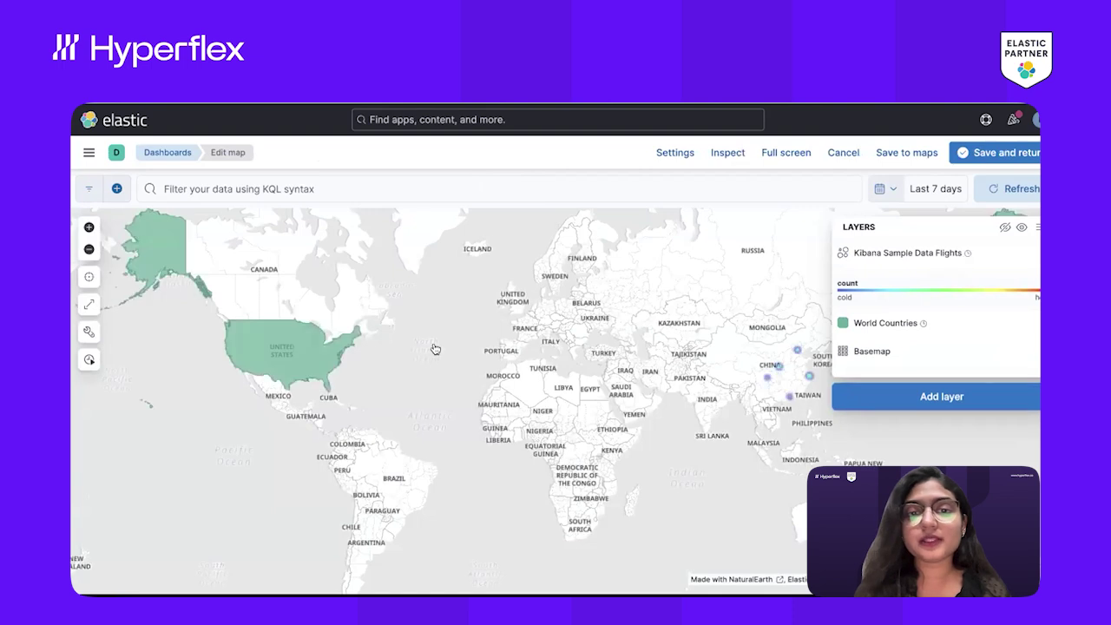
{"action": "key", "text": "alt+Left"}
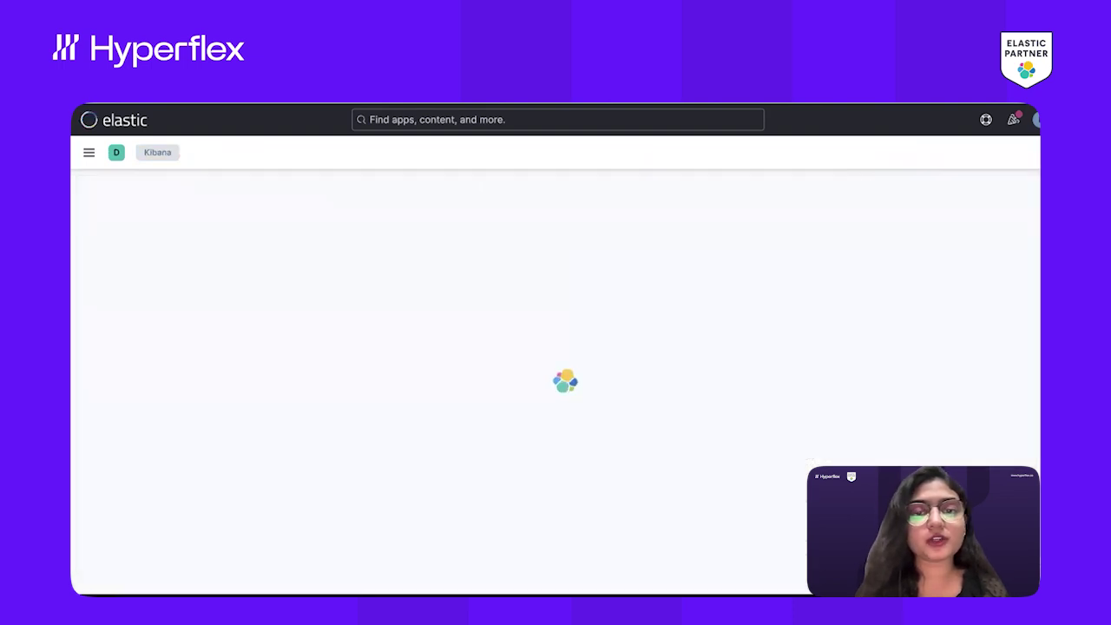
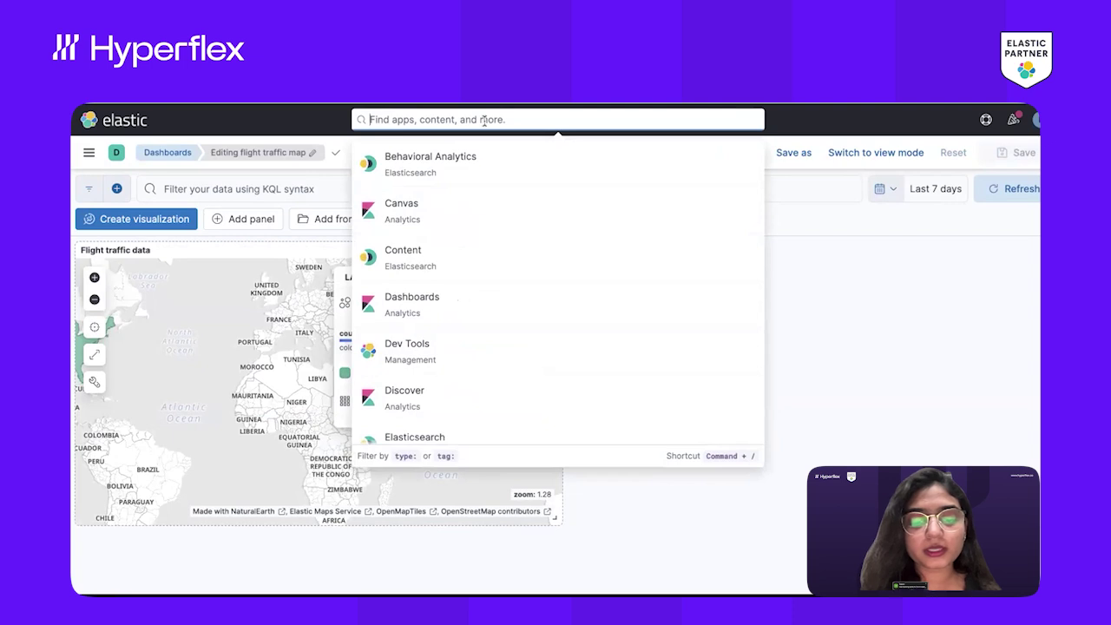
Go to the Dashboards list and view the flight traffic map dashboard.
{"action": "type", "text": "dashbo"}
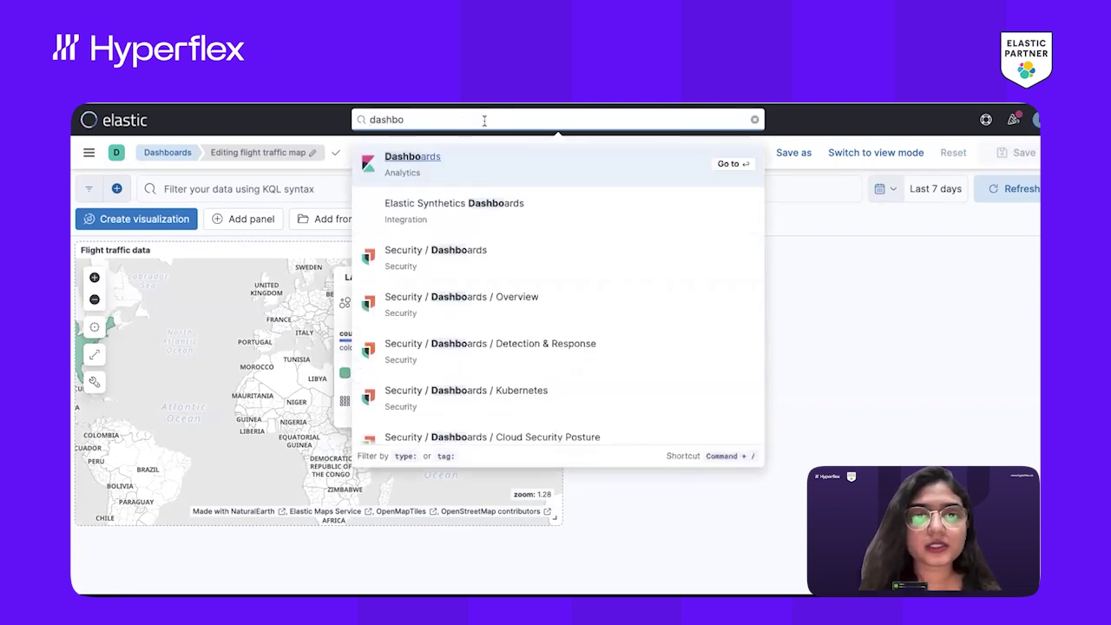
{"action": "left_click", "coordinate": [395, 159]}
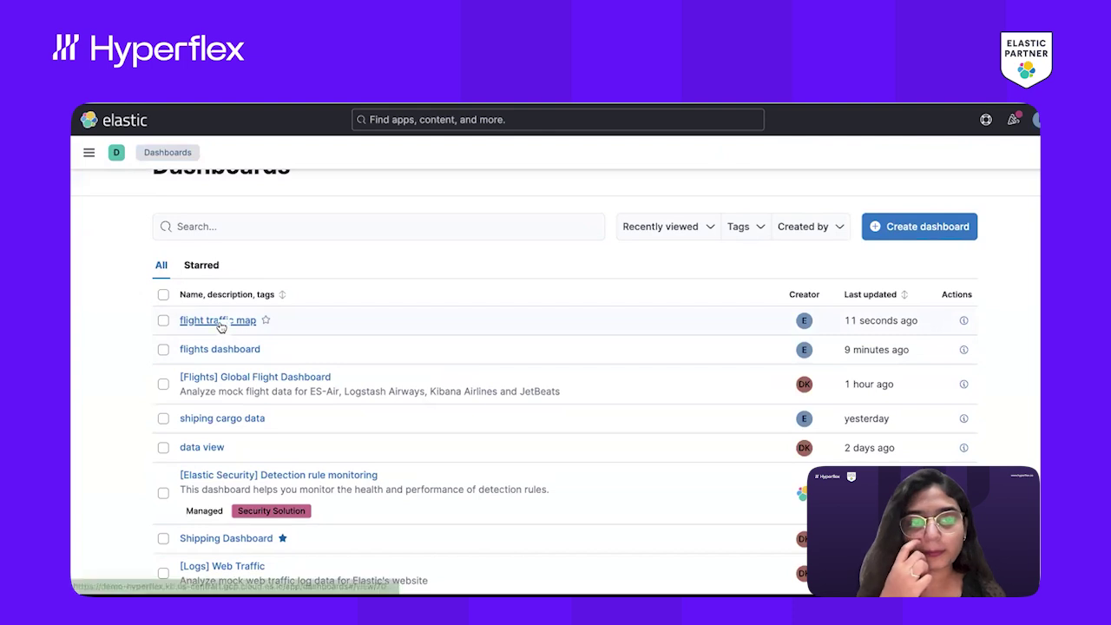
{"action": "left_click", "coordinate": [217, 320]}
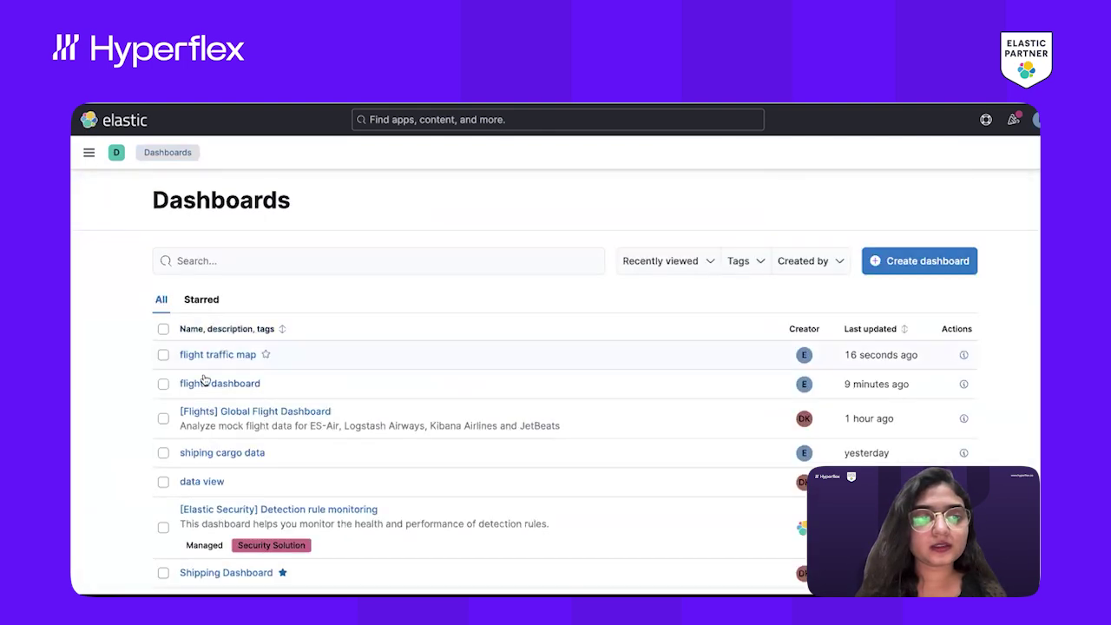
View the flights dashboard panels and open the [Flights] Global Flight Dashboard.
{"action": "left_click", "coordinate": [205, 382]}
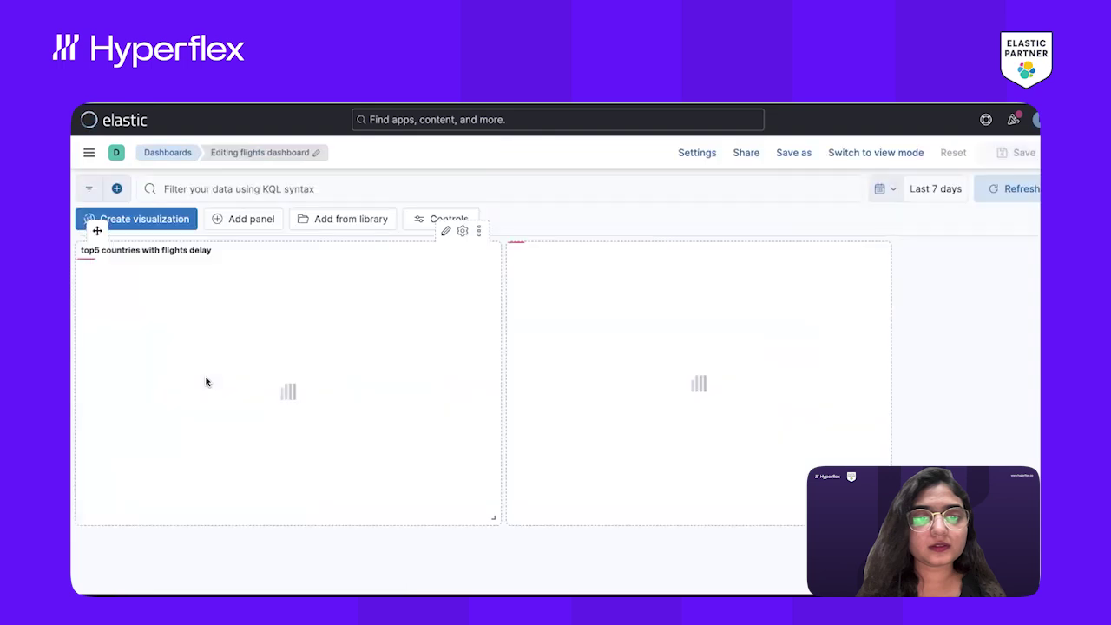
{"action": "mouse_move", "coordinate": [292, 351]}
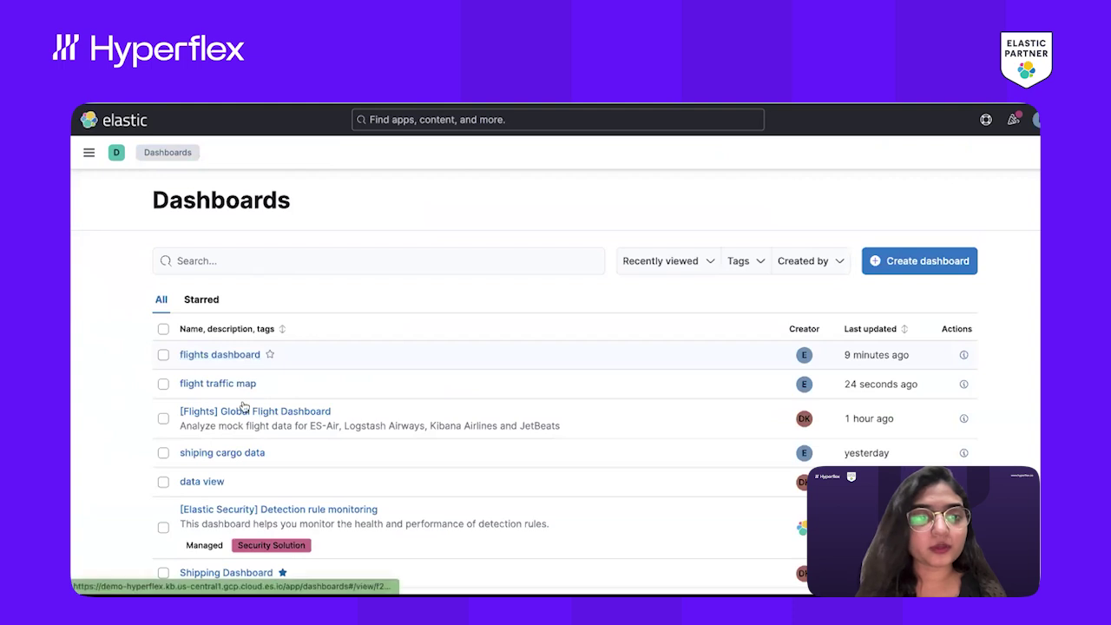
{"action": "left_click", "coordinate": [242, 413]}
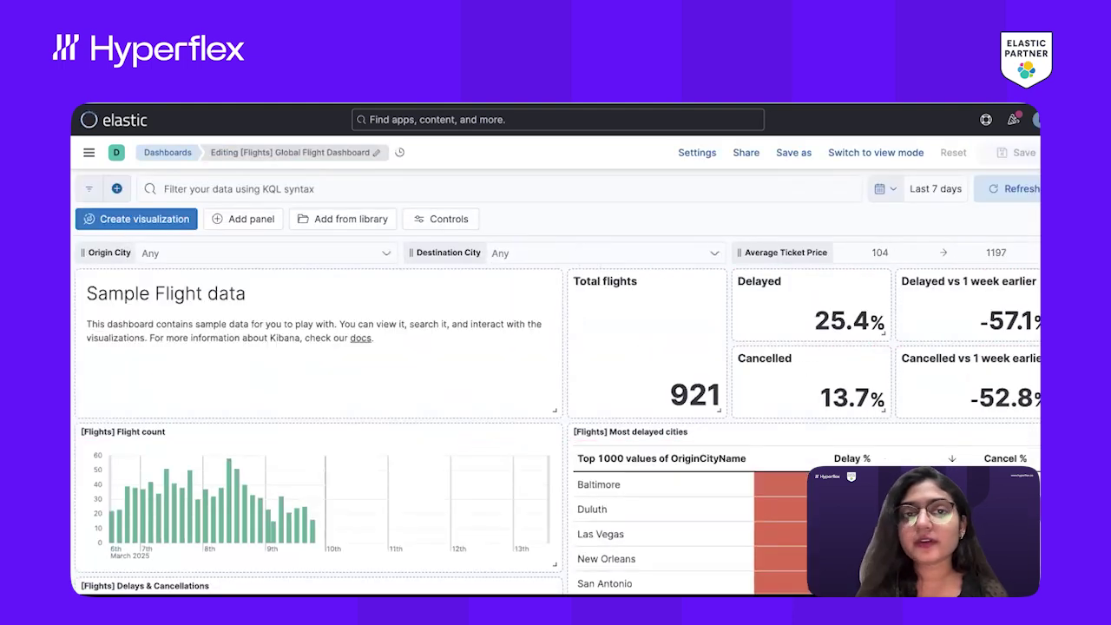
Try the last 24 hours as the Global Flight Dashboard's time range and set it to the last 90 days.
{"action": "left_click", "coordinate": [894, 191]}
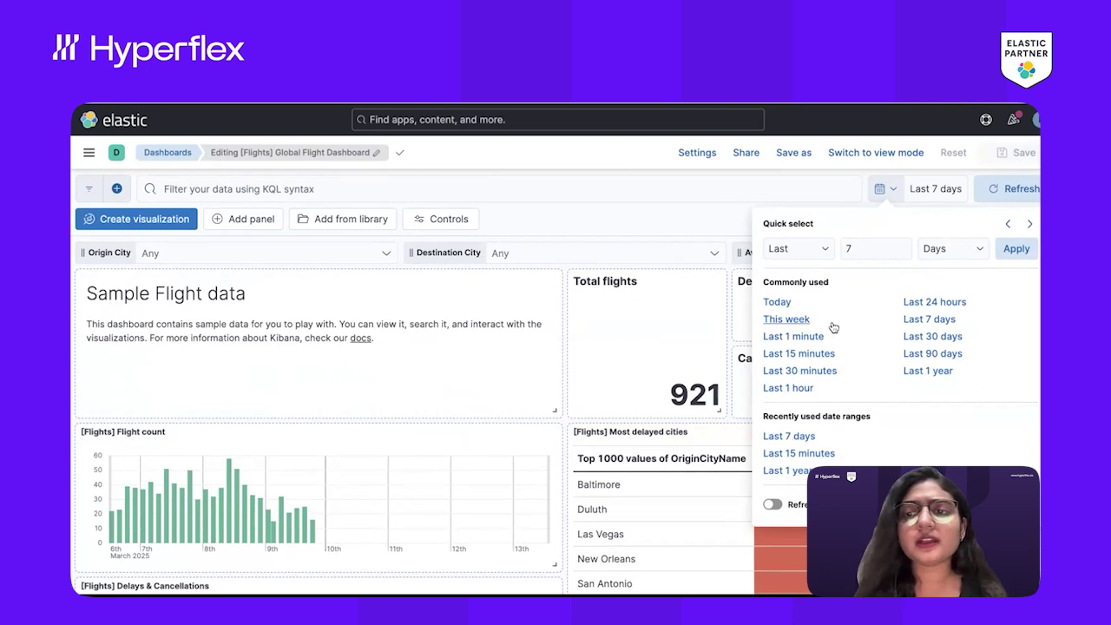
{"action": "left_click", "coordinate": [909, 302]}
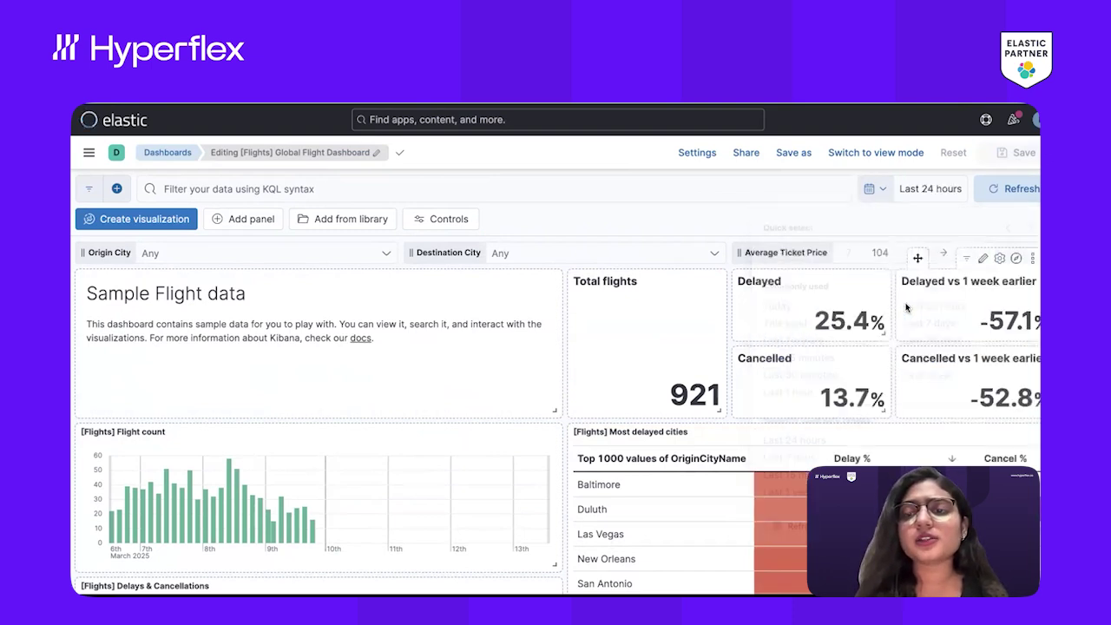
{"action": "left_click", "coordinate": [873, 190]}
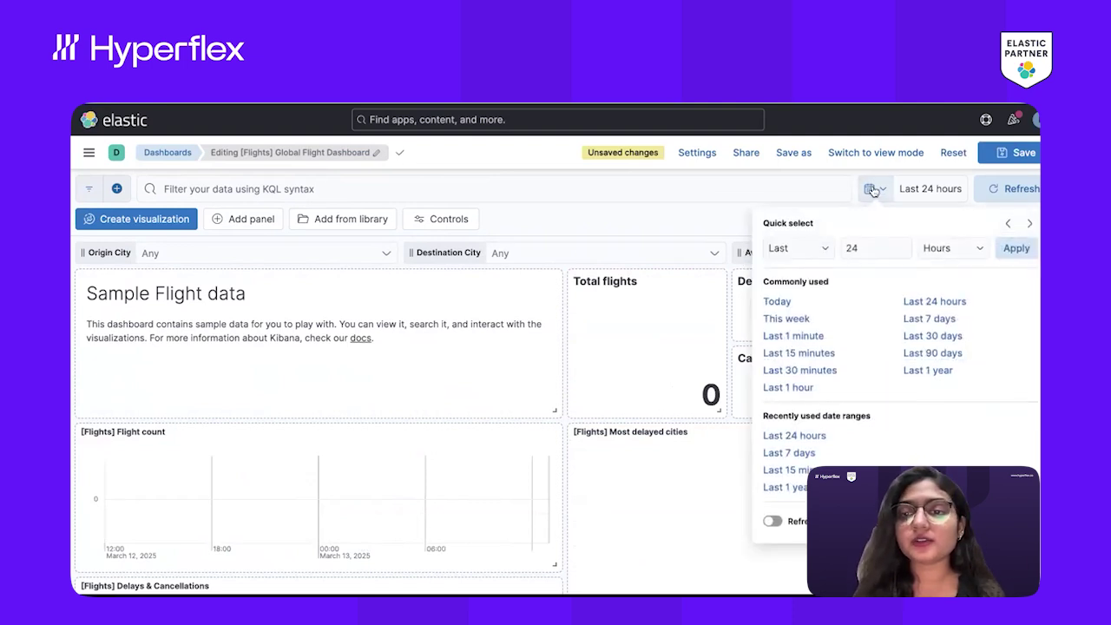
{"action": "left_click", "coordinate": [915, 351]}
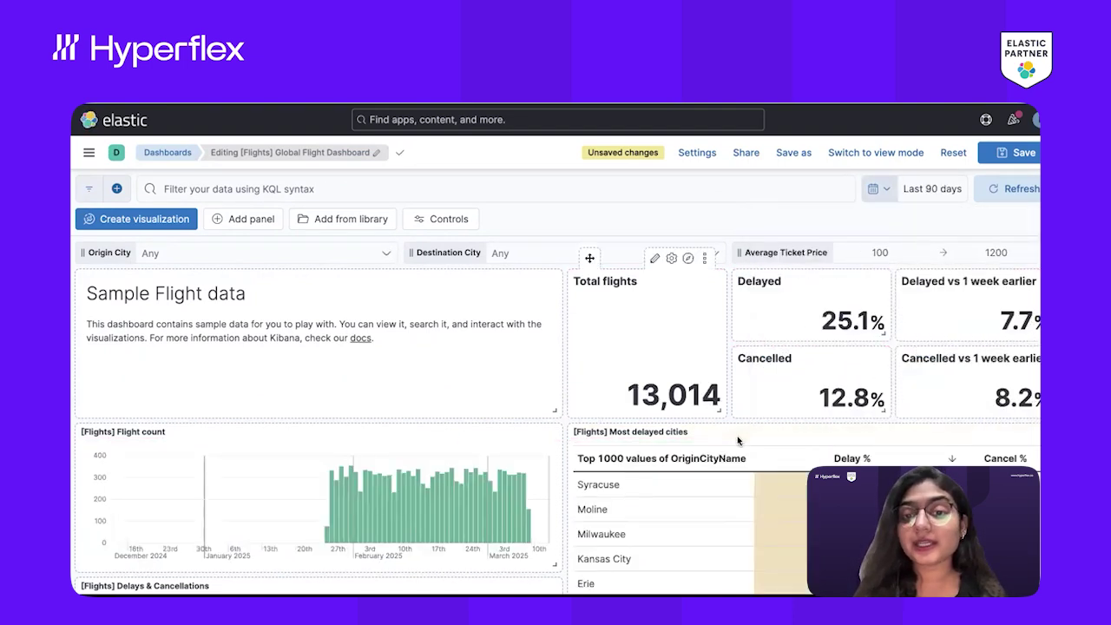
Look over the flight totals, Flight count, Most delayed cities, Delays & Cancellations and Delay Type panels.
{"action": "scroll", "coordinate": [737, 438], "scroll_direction": "down", "scroll_amount": 1}
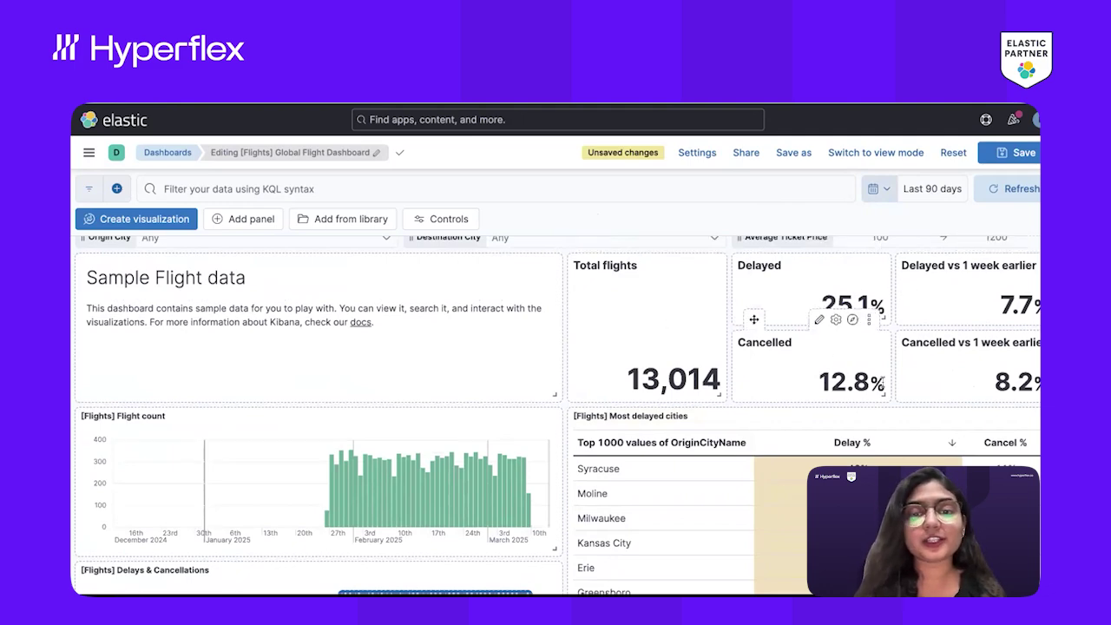
{"action": "scroll", "coordinate": [781, 373], "scroll_direction": "down", "scroll_amount": 2}
{"action": "scroll", "coordinate": [625, 388], "scroll_direction": "up", "scroll_amount": 2}
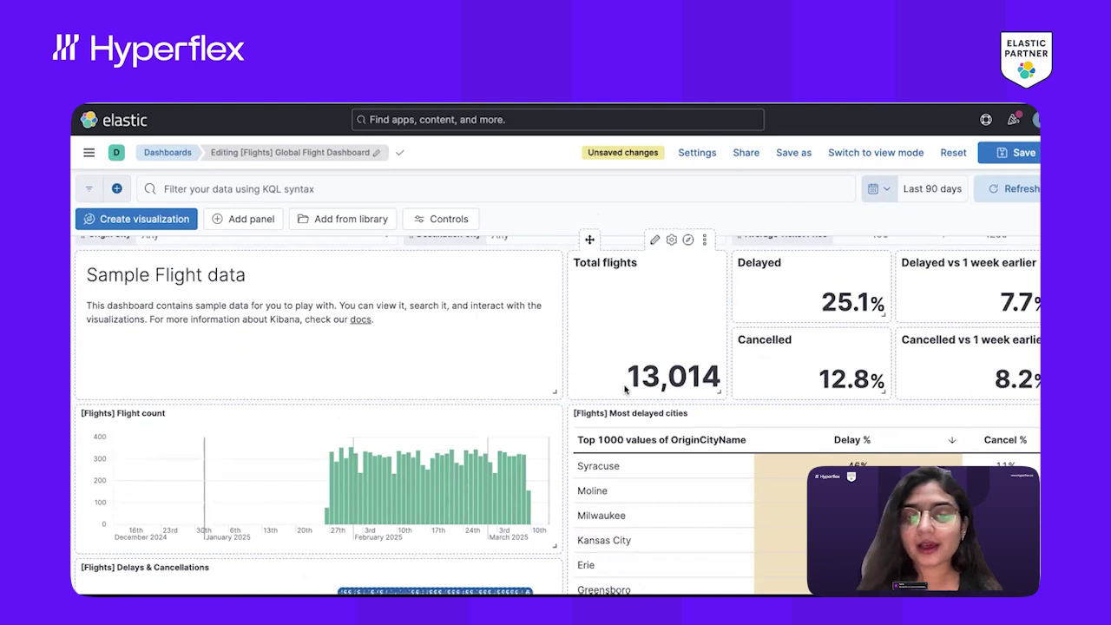
{"action": "scroll", "coordinate": [625, 389], "scroll_direction": "down", "scroll_amount": 3}
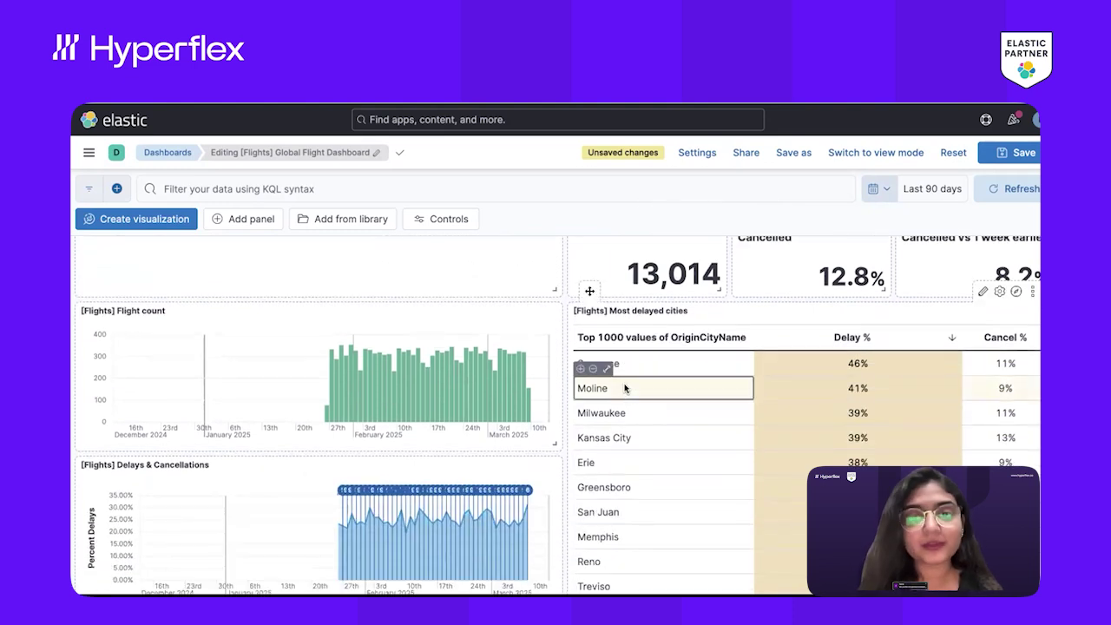
{"action": "scroll", "coordinate": [625, 389], "scroll_direction": "down", "scroll_amount": 2}
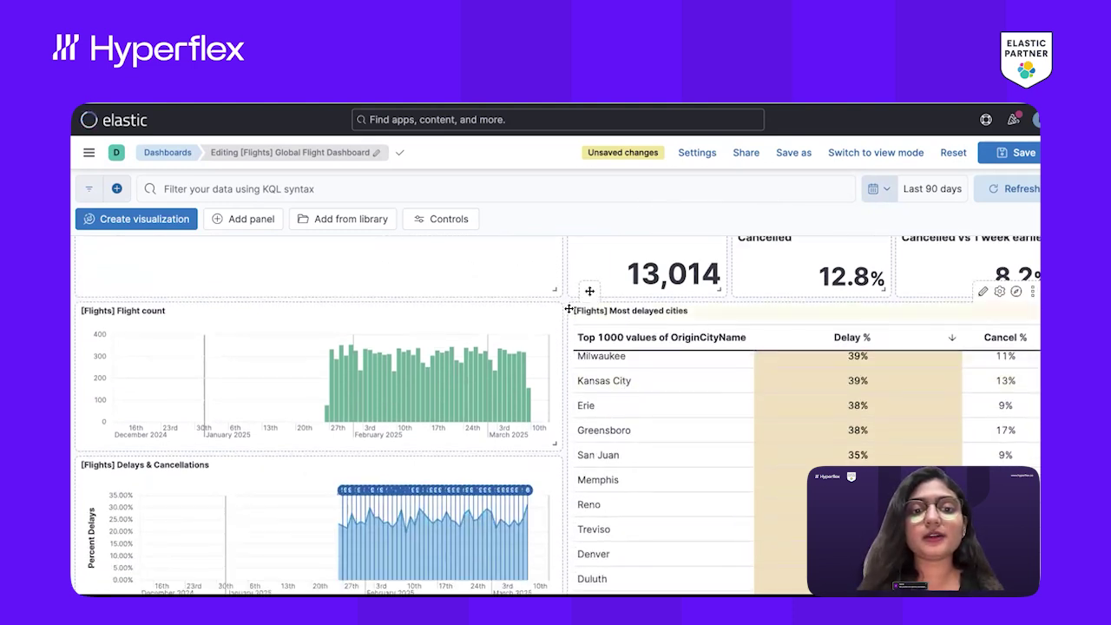
{"action": "scroll", "coordinate": [568, 310], "scroll_direction": "down", "scroll_amount": 1}
{"action": "scroll", "coordinate": [568, 307], "scroll_direction": "down", "scroll_amount": 1}
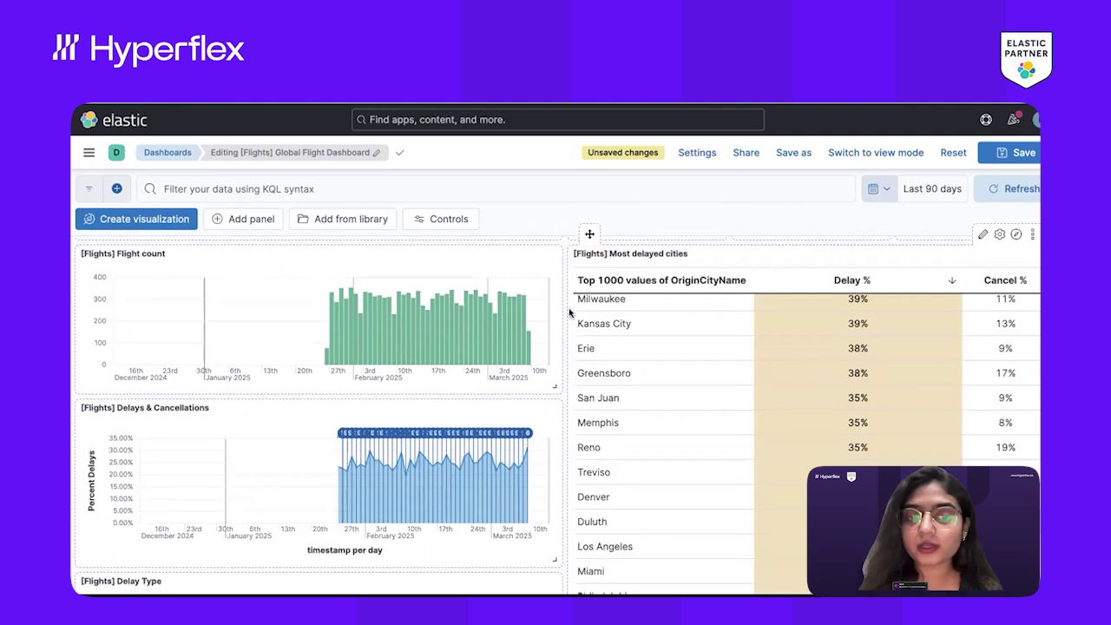
{"action": "scroll", "coordinate": [569, 307], "scroll_direction": "down", "scroll_amount": 2}
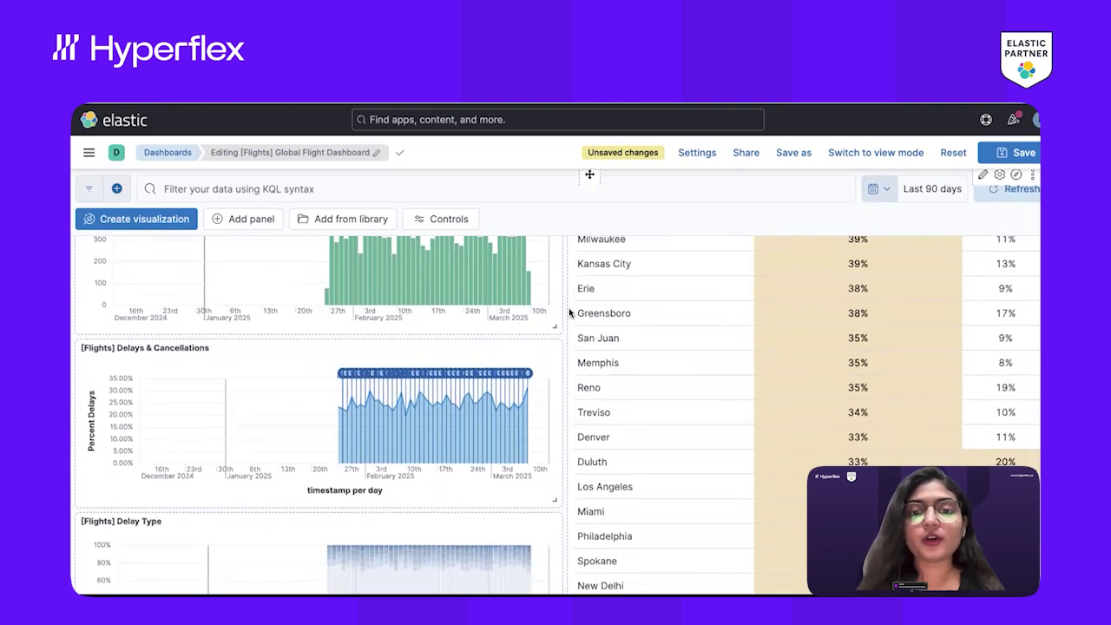
{"action": "scroll", "coordinate": [561, 344], "scroll_direction": "down", "scroll_amount": 2}
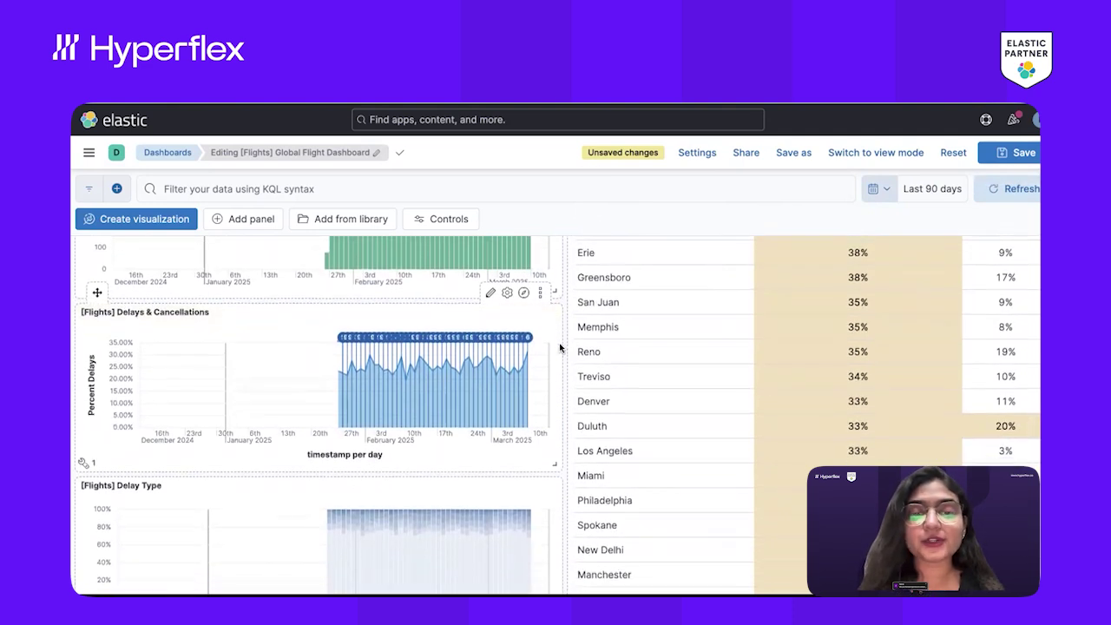
{"action": "scroll", "coordinate": [559, 347], "scroll_direction": "down", "scroll_amount": 5}
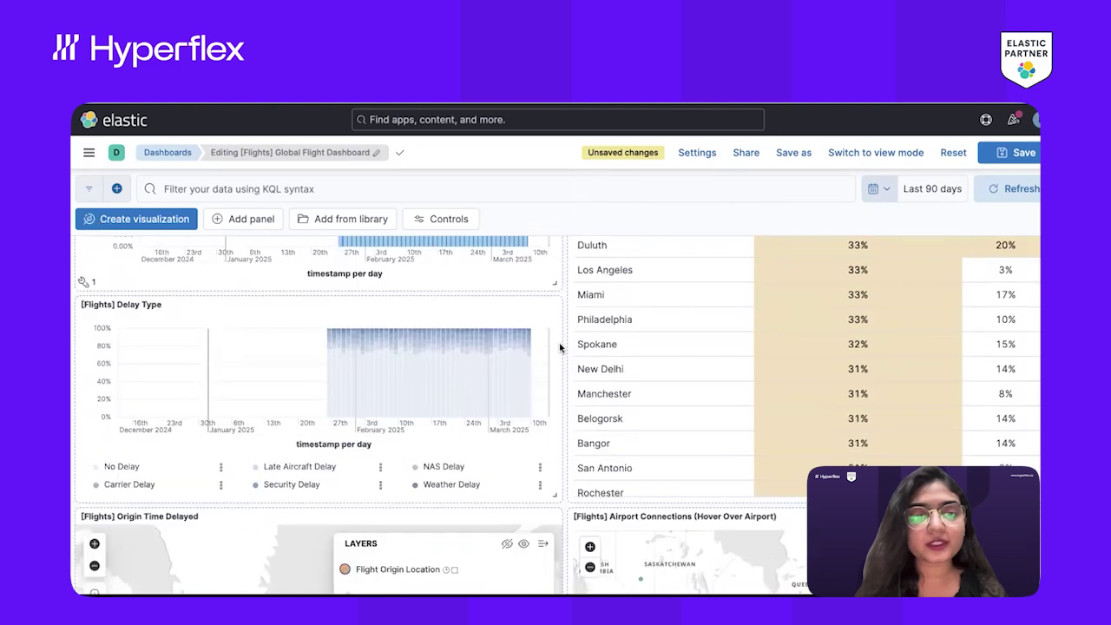
{"action": "scroll", "coordinate": [560, 348], "scroll_direction": "up", "scroll_amount": 4}
{"action": "scroll", "coordinate": [559, 347], "scroll_direction": "up", "scroll_amount": 7}
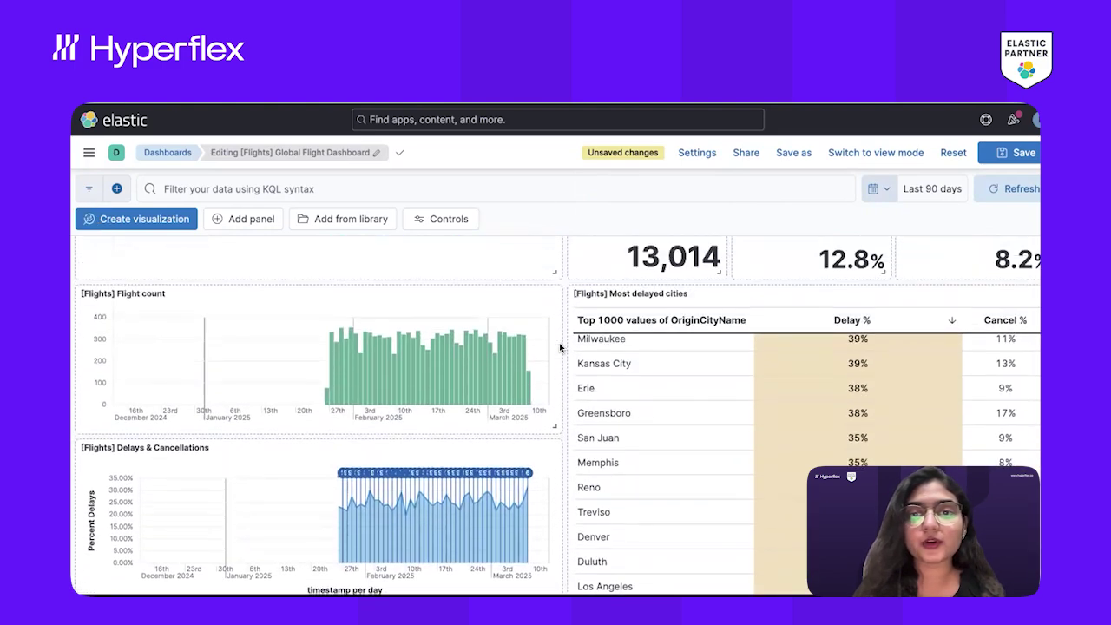
Examine the Origin Time Delayed and Airport Connections maps, the Delay Buckets and Delay Type charts, and the Flight Log.
{"action": "scroll", "coordinate": [560, 347], "scroll_direction": "down", "scroll_amount": 5}
{"action": "scroll", "coordinate": [560, 347], "scroll_direction": "down", "scroll_amount": 10}
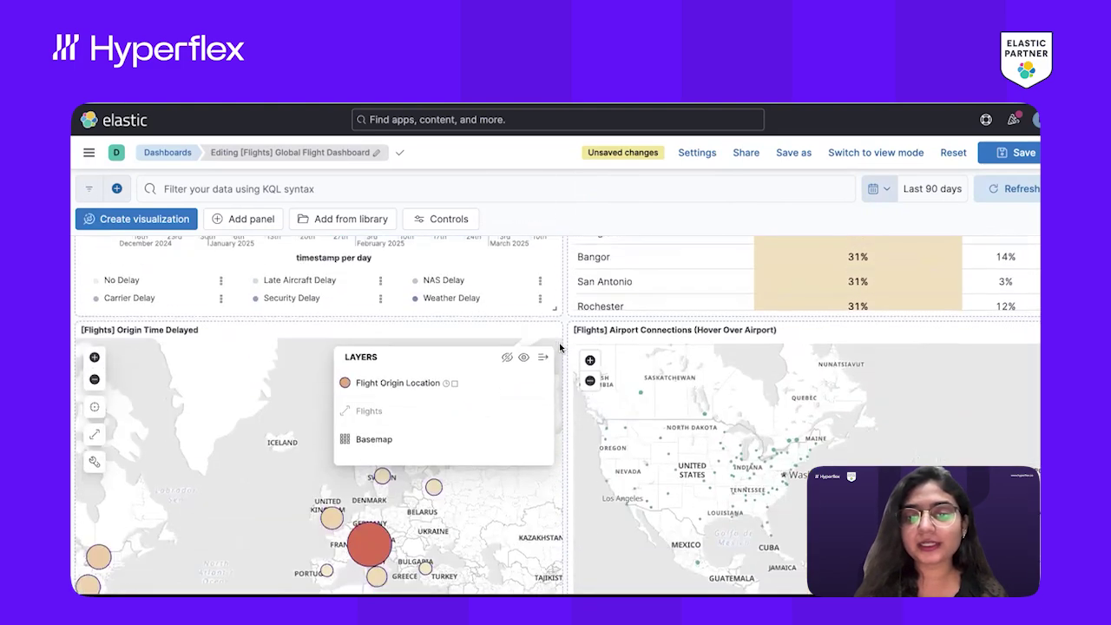
{"action": "scroll", "coordinate": [560, 344], "scroll_direction": "up", "scroll_amount": 2}
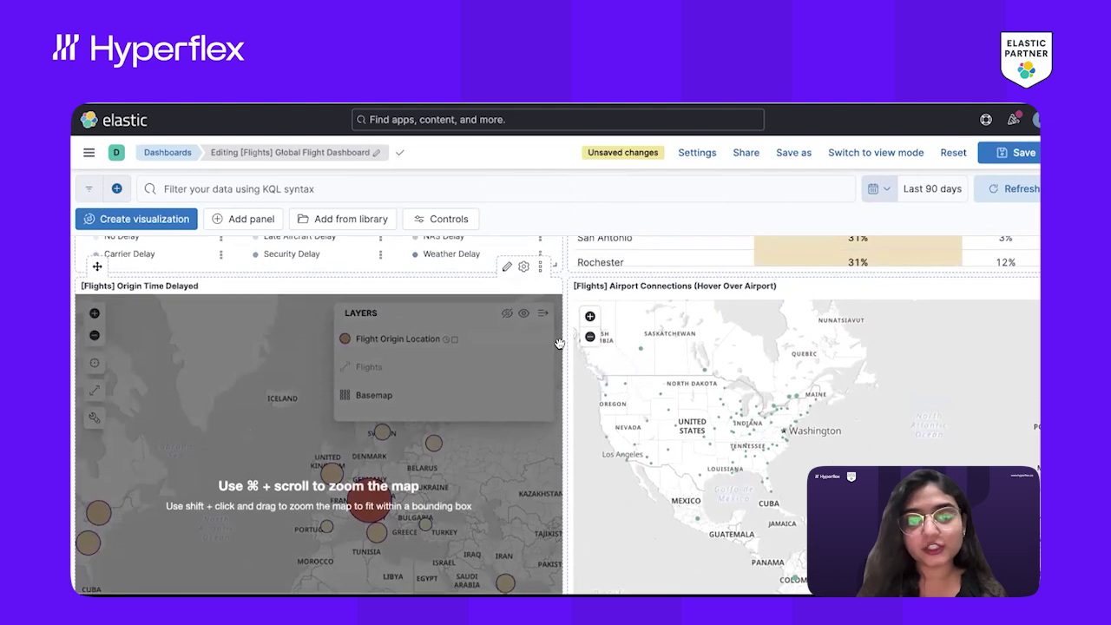
{"action": "scroll", "coordinate": [595, 431], "scroll_direction": "down", "scroll_amount": 3}
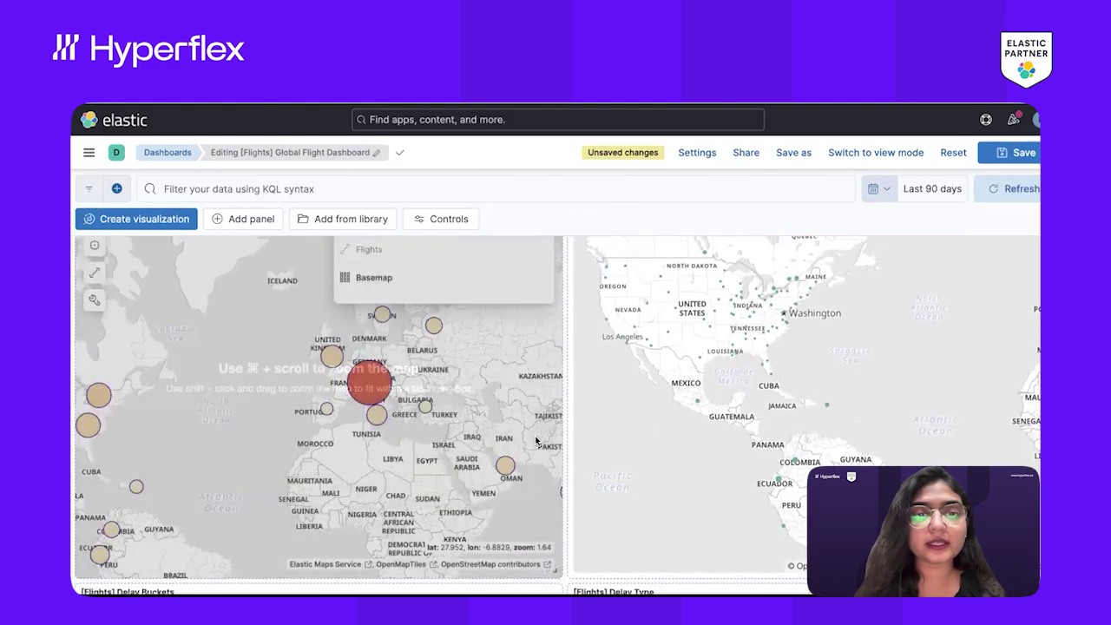
{"action": "scroll", "coordinate": [596, 431], "scroll_direction": "down", "scroll_amount": 2}
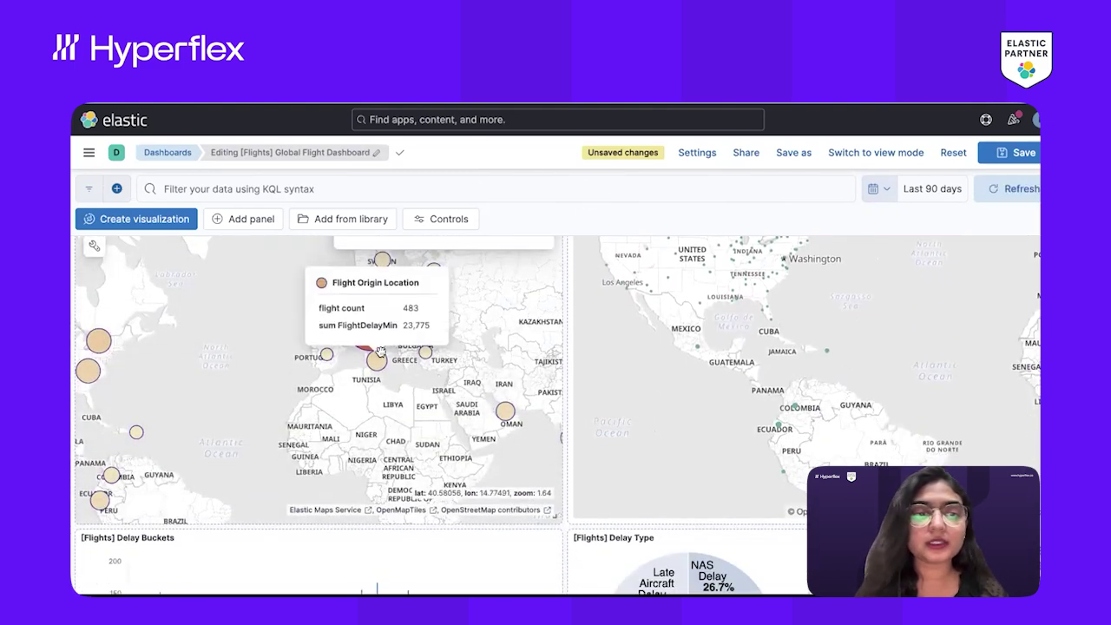
{"action": "scroll", "coordinate": [432, 336], "scroll_direction": "up", "scroll_amount": 1}
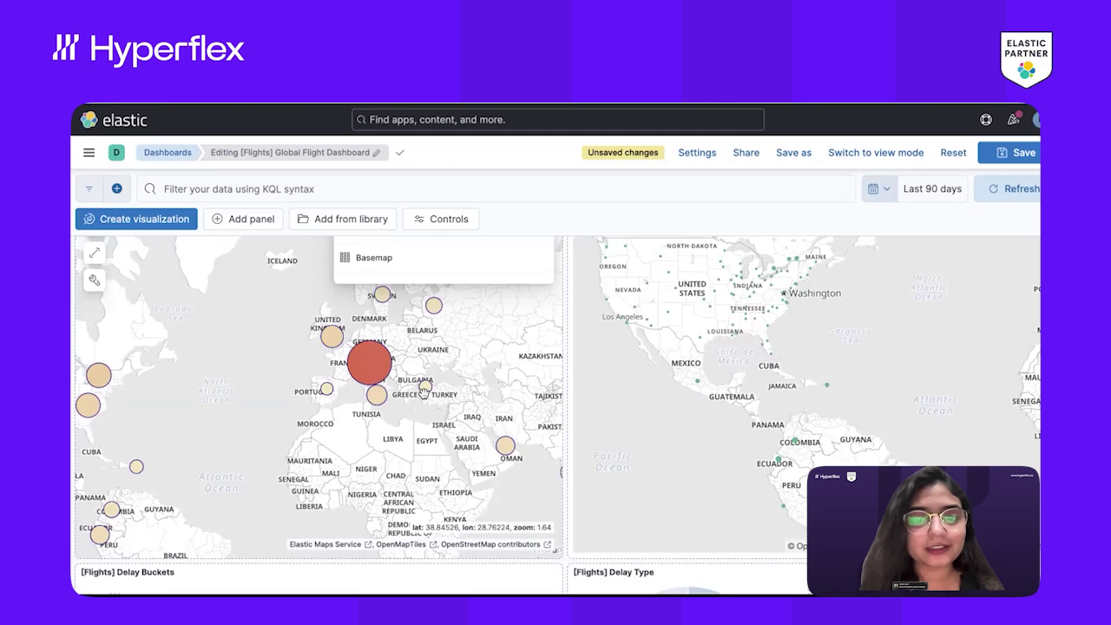
{"action": "scroll", "coordinate": [436, 392], "scroll_direction": "down", "scroll_amount": 5}
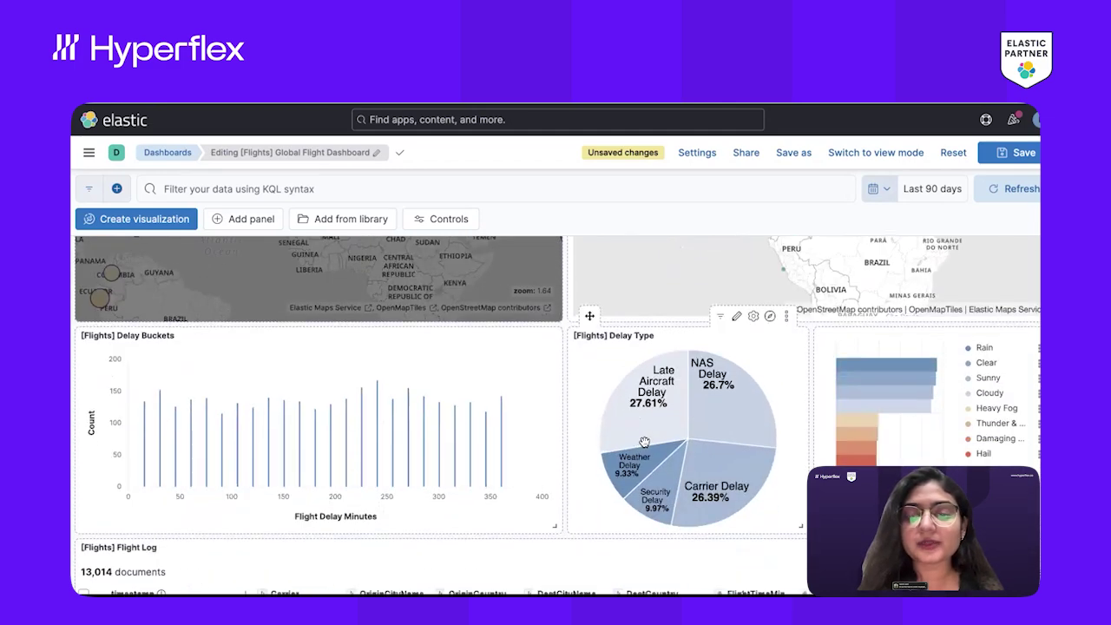
{"action": "scroll", "coordinate": [624, 416], "scroll_direction": "down", "scroll_amount": 1}
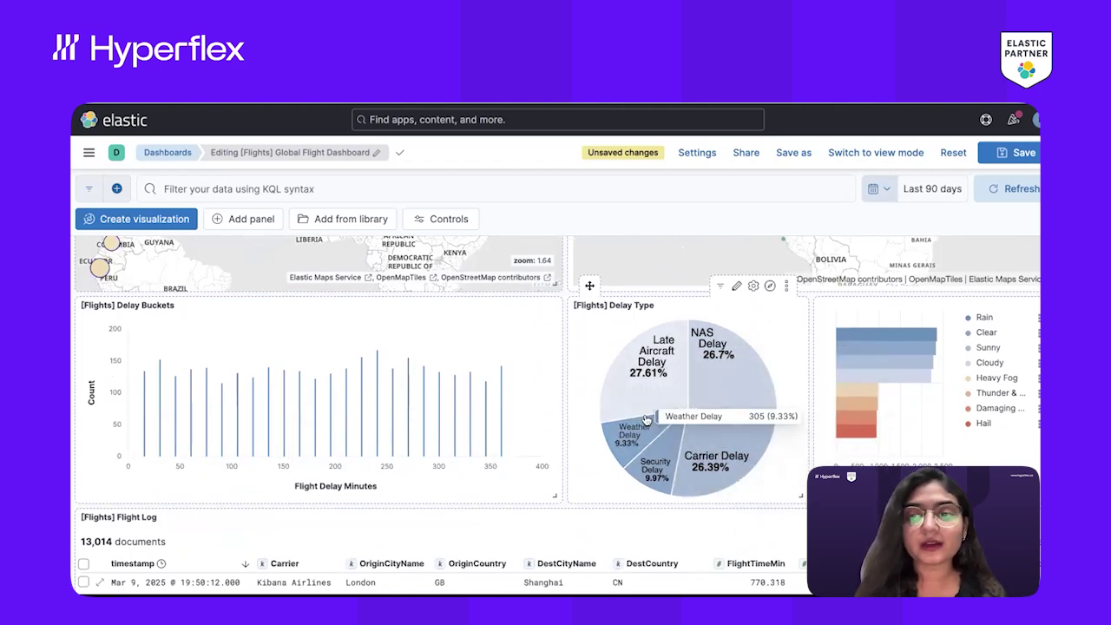
{"action": "scroll", "coordinate": [645, 419], "scroll_direction": "down", "scroll_amount": 5}
{"action": "scroll", "coordinate": [646, 419], "scroll_direction": "up", "scroll_amount": 3}
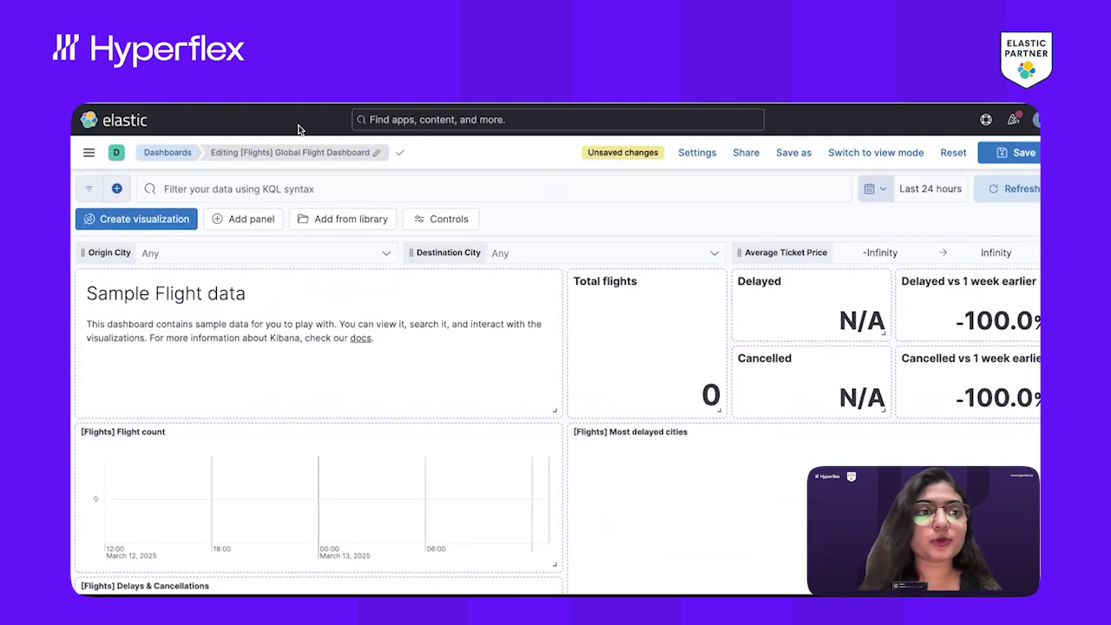
Open the Shipping Dashboard from the Dashboards list and set its time range to the last 1 year.
{"action": "left_click", "coordinate": [89, 151]}
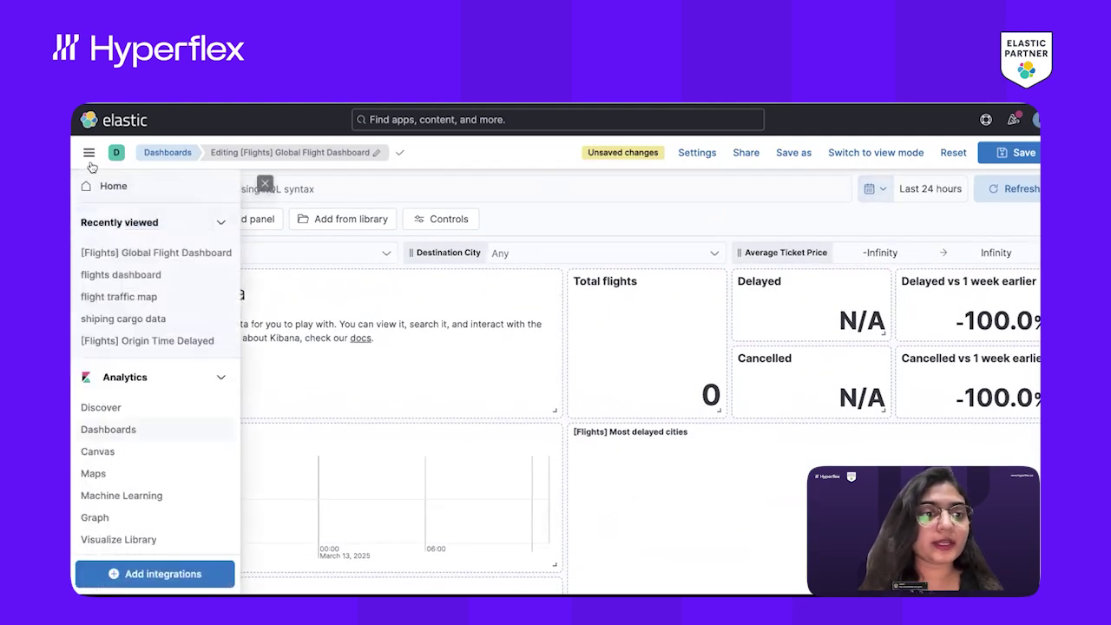
{"action": "left_click", "coordinate": [119, 427]}
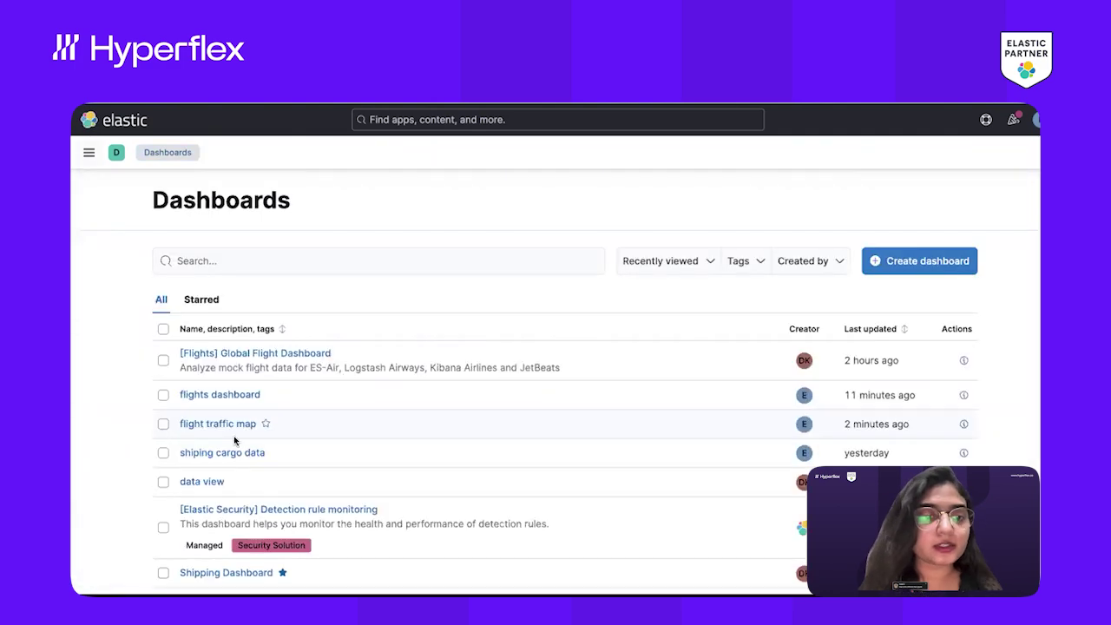
{"action": "scroll", "coordinate": [234, 455], "scroll_direction": "down", "scroll_amount": 1}
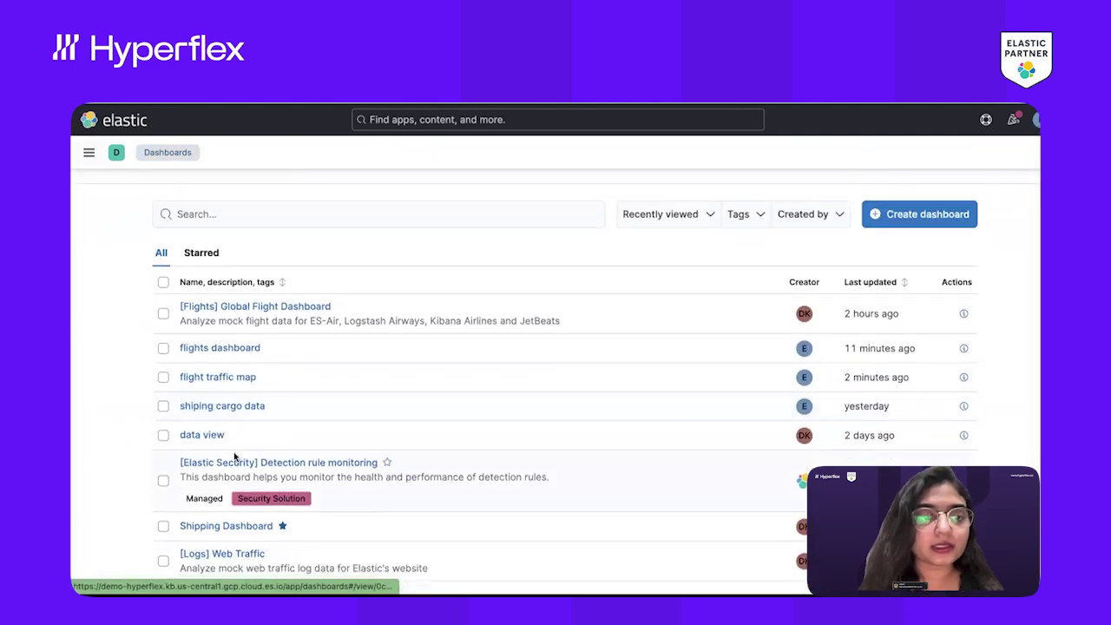
{"action": "left_click", "coordinate": [224, 526]}
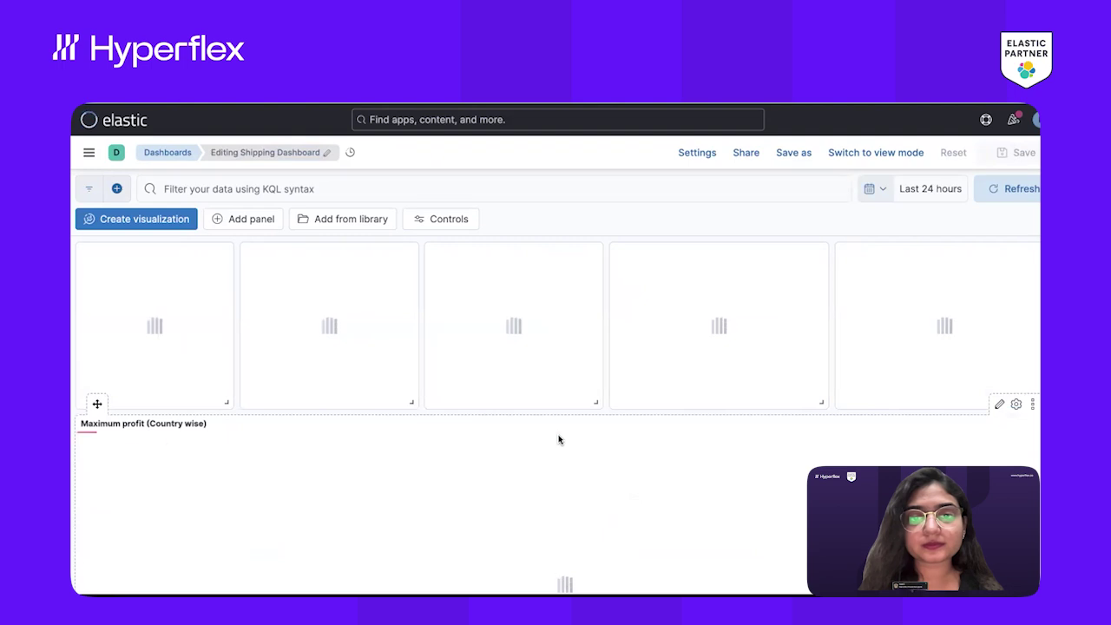
{"action": "left_click", "coordinate": [874, 190]}
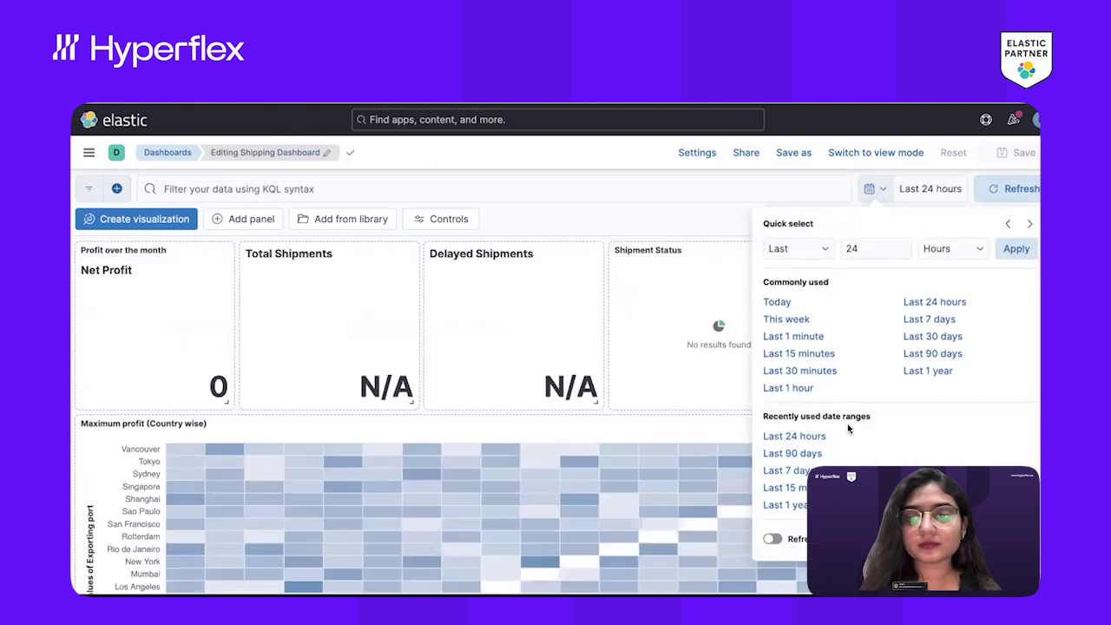
{"action": "left_click", "coordinate": [786, 507]}
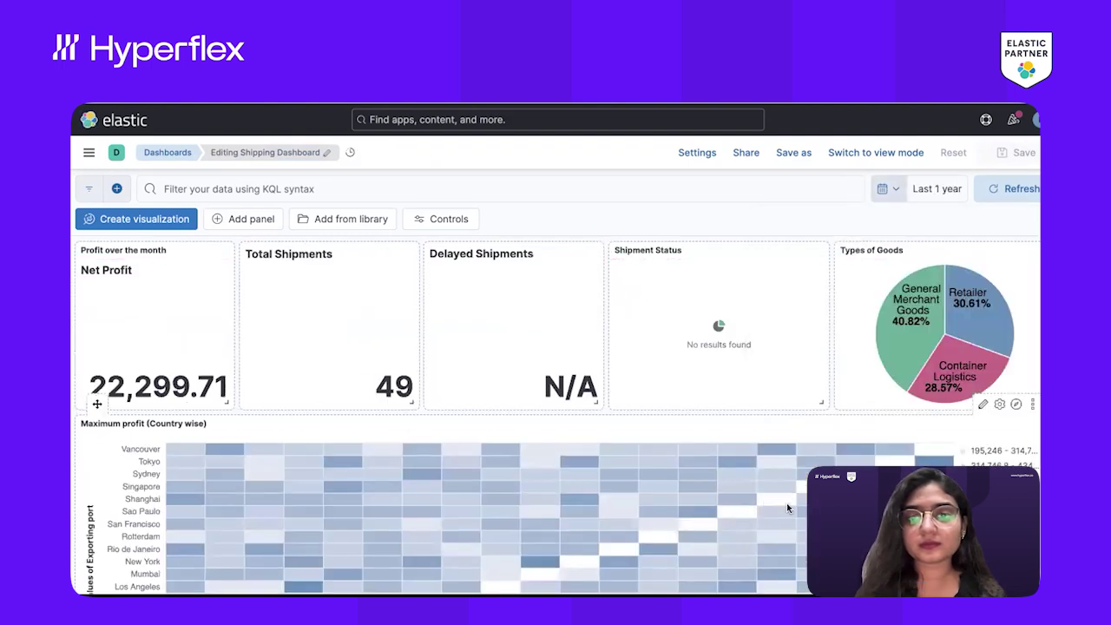
Review the shipment metrics, status and goods charts, the Maximum profit heatmap, Cargo Throughput, and the USA and Brazil details on the import map.
{"action": "scroll", "coordinate": [549, 207], "scroll_direction": "down", "scroll_amount": 1}
{"action": "scroll", "coordinate": [548, 206], "scroll_direction": "up", "scroll_amount": 1}
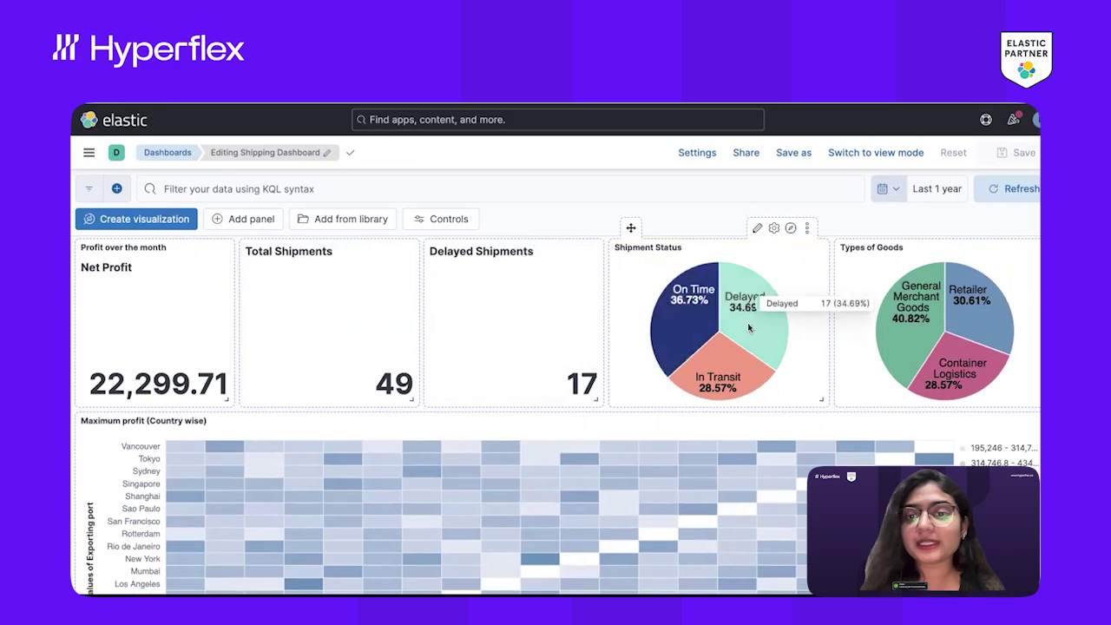
{"action": "scroll", "coordinate": [777, 411], "scroll_direction": "down", "scroll_amount": 1}
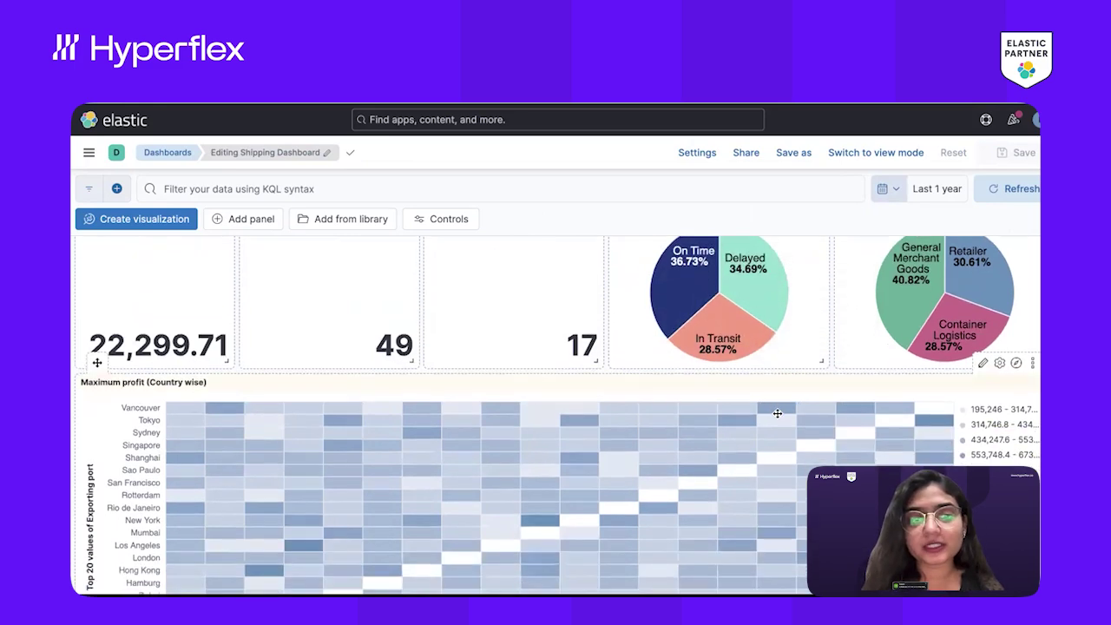
{"action": "scroll", "coordinate": [776, 413], "scroll_direction": "down", "scroll_amount": 3}
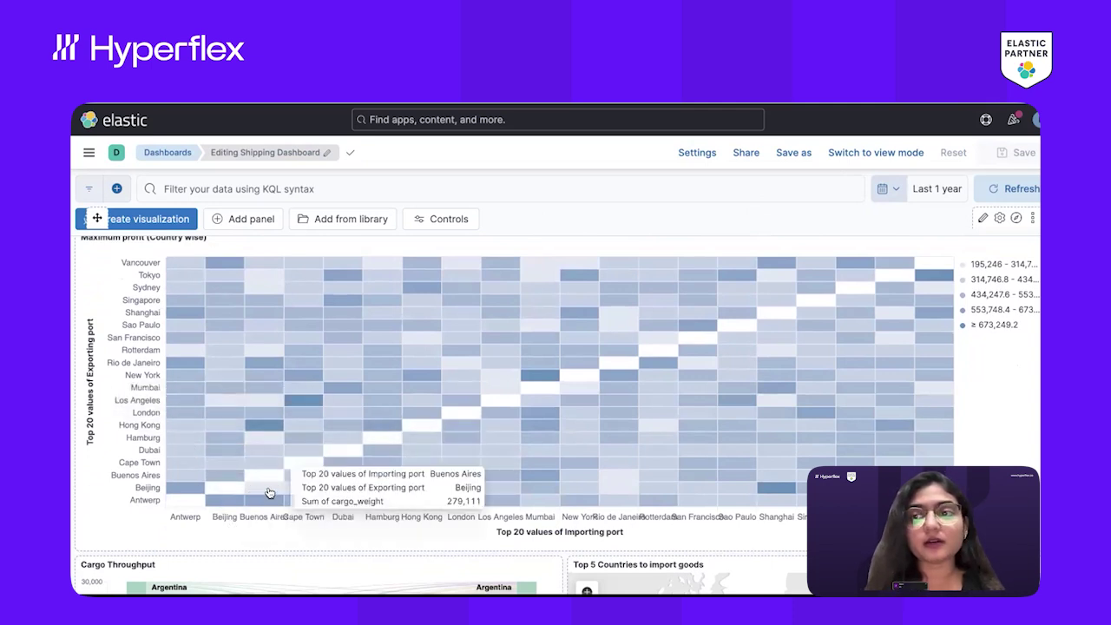
{"action": "scroll", "coordinate": [780, 356], "scroll_direction": "up", "scroll_amount": 1}
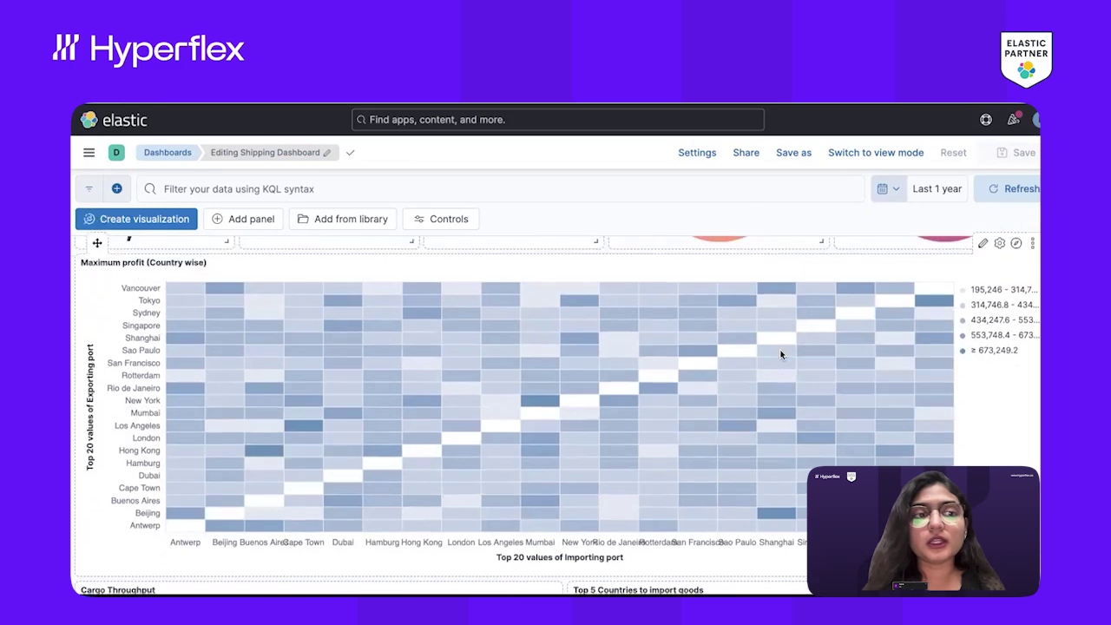
{"action": "scroll", "coordinate": [461, 403], "scroll_direction": "down", "scroll_amount": 5}
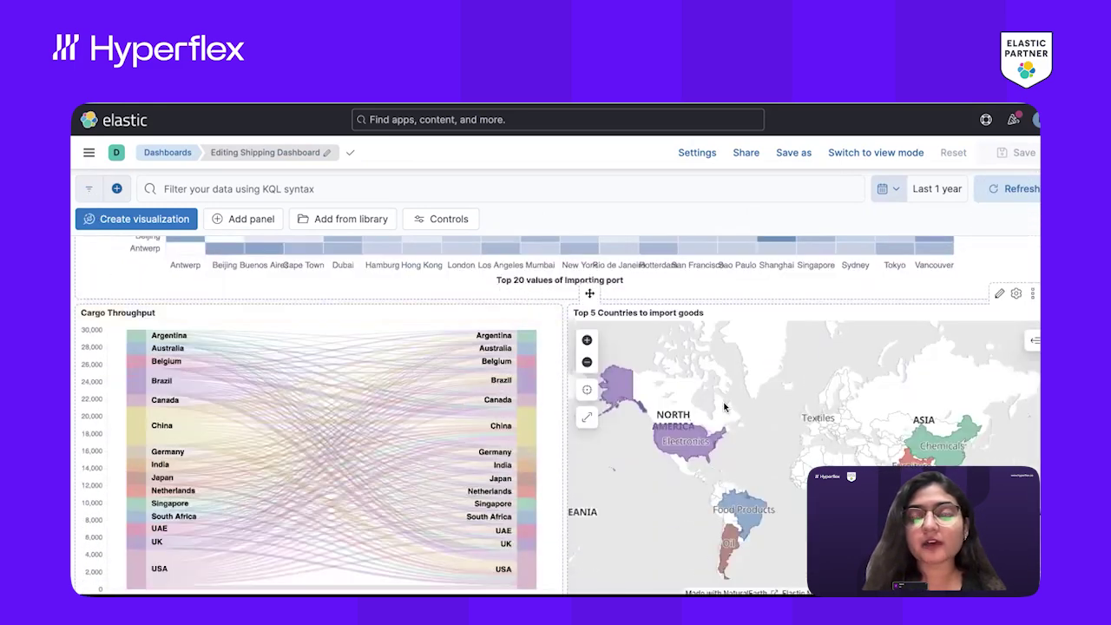
{"action": "scroll", "coordinate": [670, 415], "scroll_direction": "down", "scroll_amount": 2}
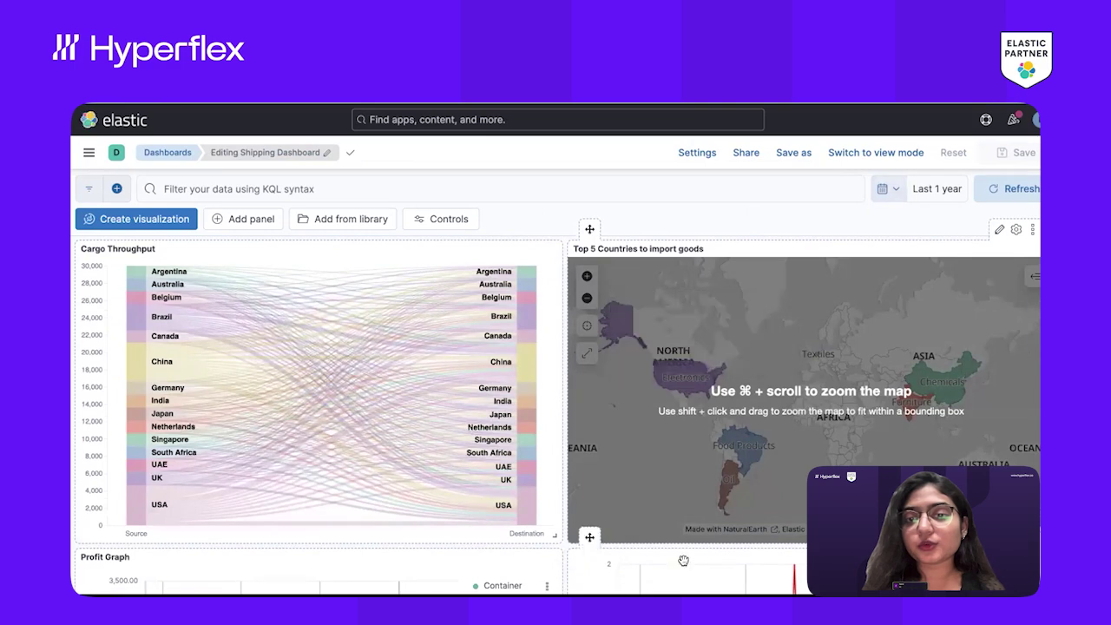
{"action": "mouse_move", "coordinate": [693, 375]}
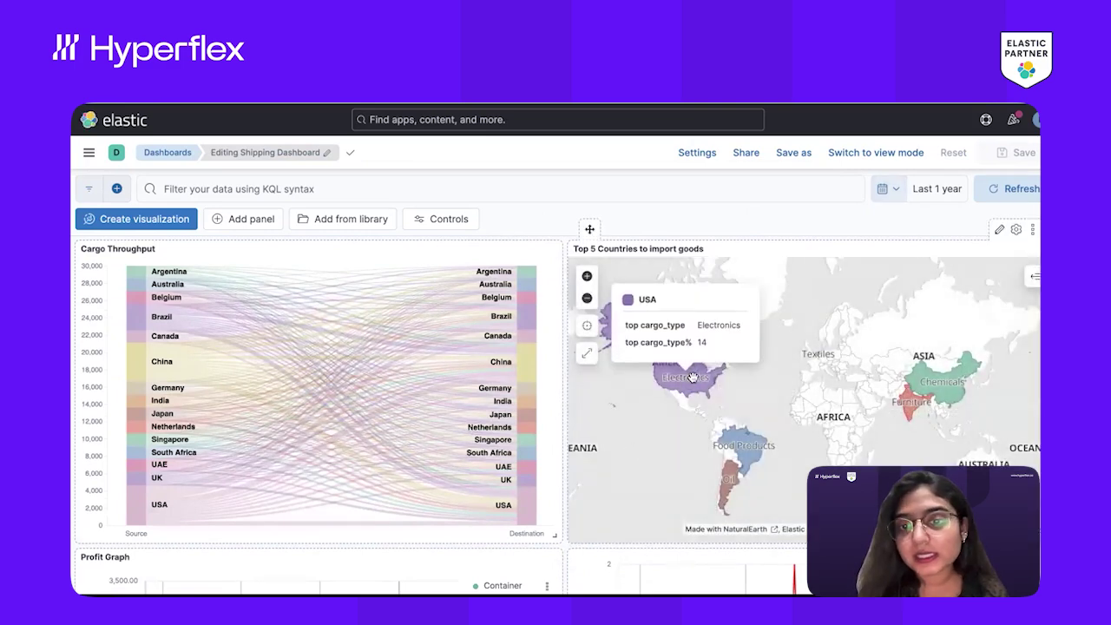
{"action": "mouse_move", "coordinate": [734, 444]}
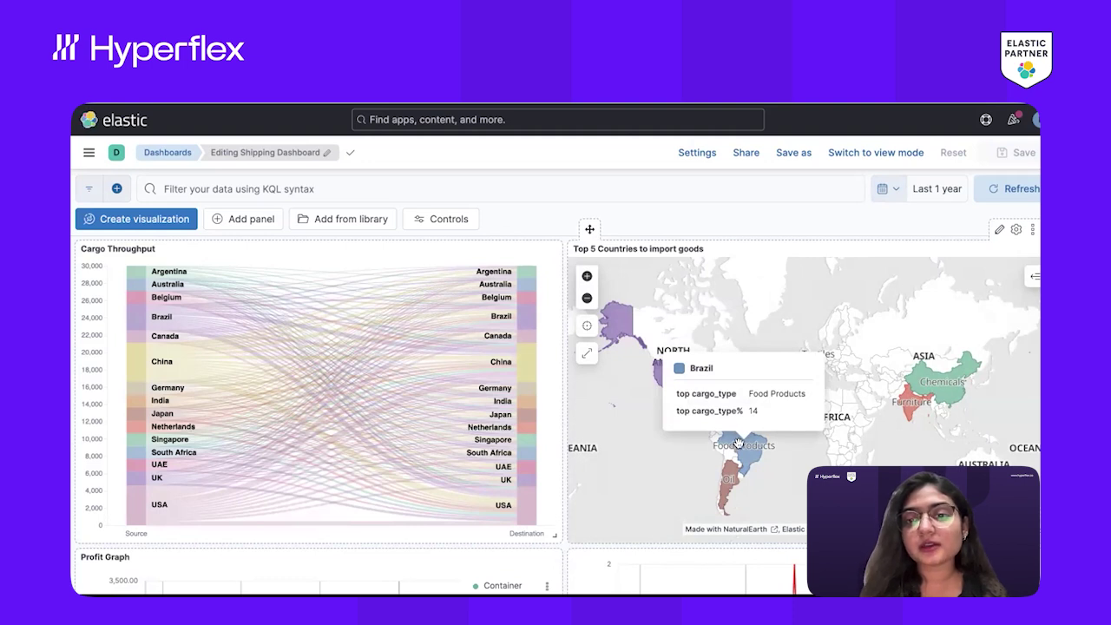
Review Argentina and India on the import map, the profit, delayed shipment, delivery time and shipping cost charts, and the time range options.
{"action": "mouse_move", "coordinate": [724, 479]}
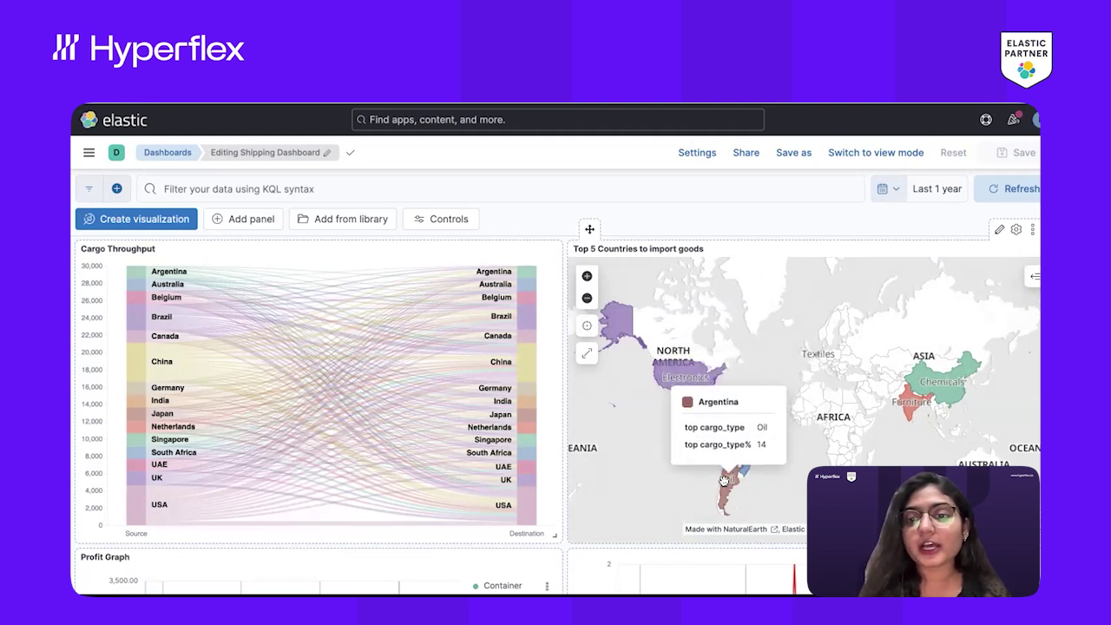
{"action": "mouse_move", "coordinate": [907, 402]}
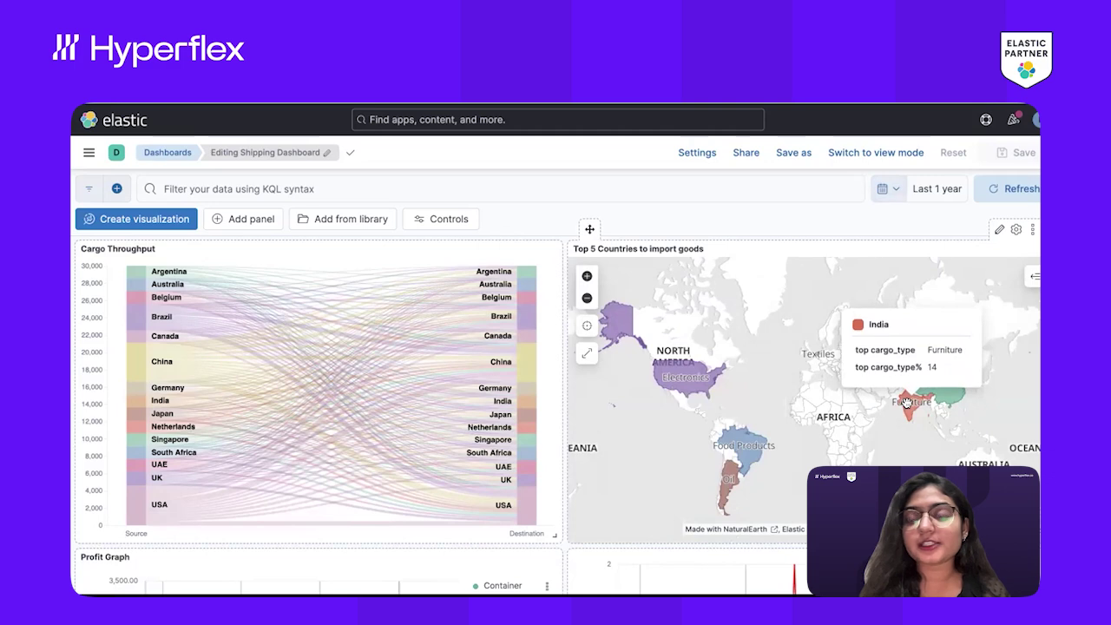
{"action": "scroll", "coordinate": [566, 424], "scroll_direction": "down", "scroll_amount": 3}
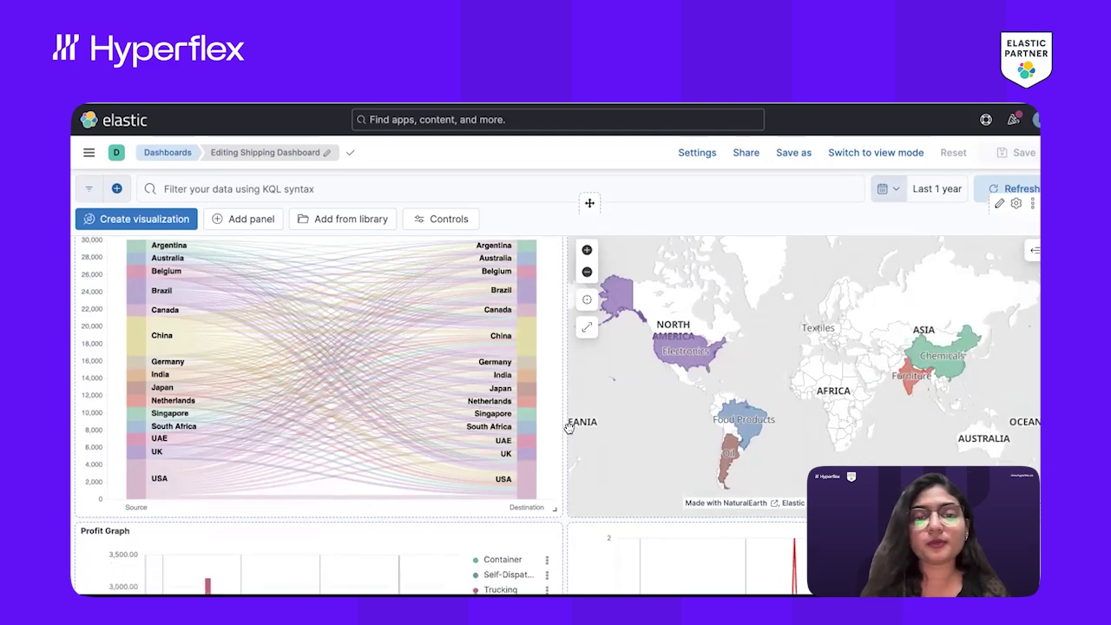
{"action": "scroll", "coordinate": [565, 425], "scroll_direction": "down", "scroll_amount": 6}
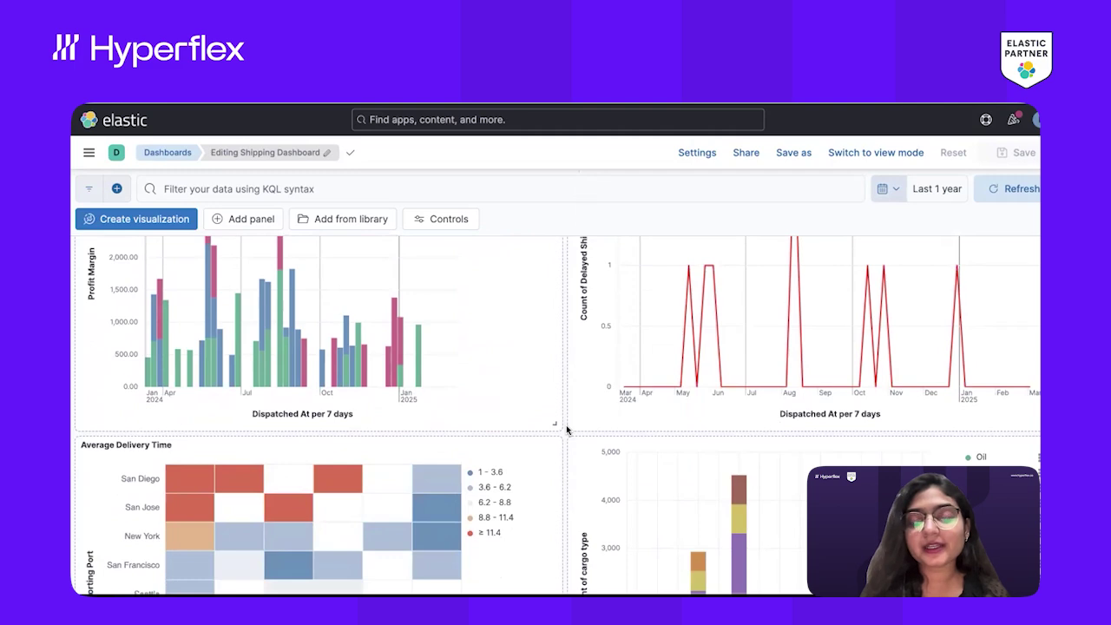
{"action": "scroll", "coordinate": [565, 430], "scroll_direction": "down", "scroll_amount": 7}
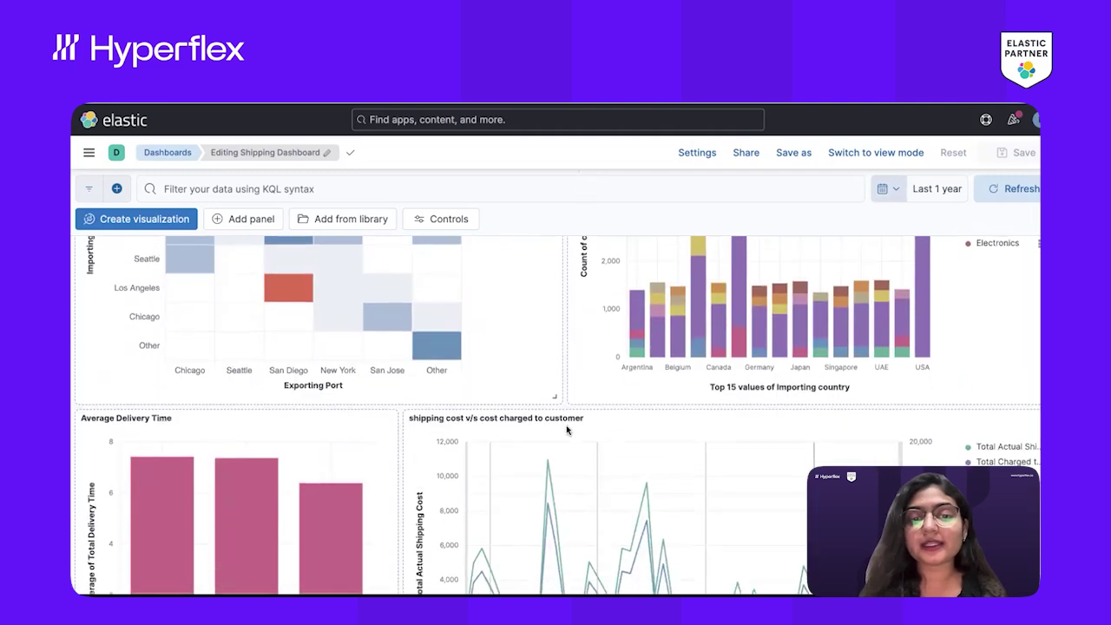
{"action": "scroll", "coordinate": [566, 430], "scroll_direction": "down", "scroll_amount": 2}
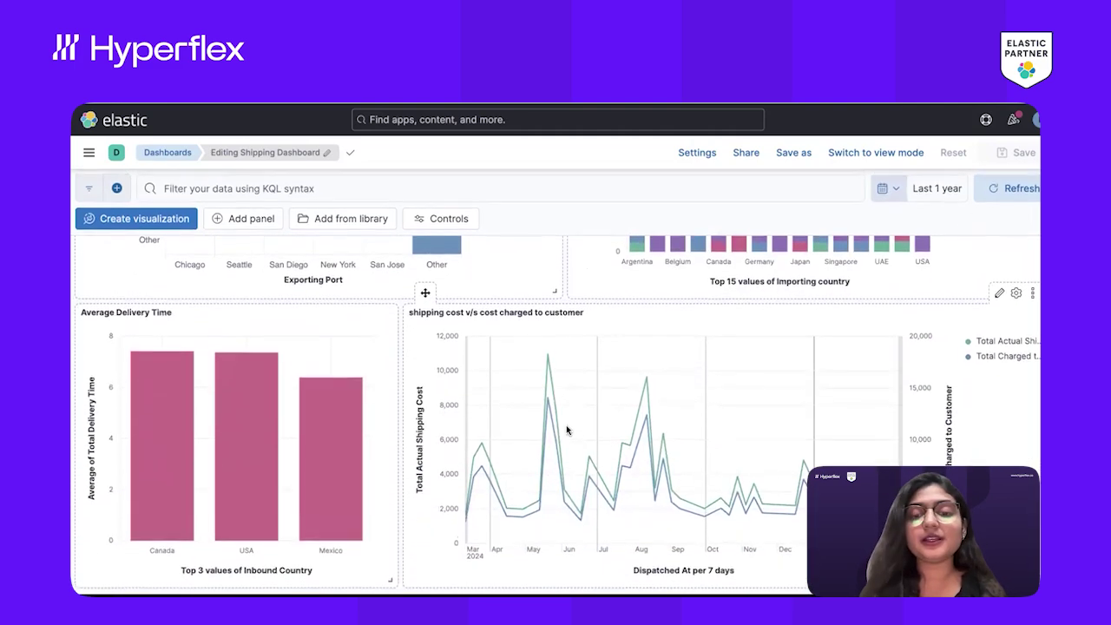
{"action": "scroll", "coordinate": [566, 429], "scroll_direction": "up", "scroll_amount": 12}
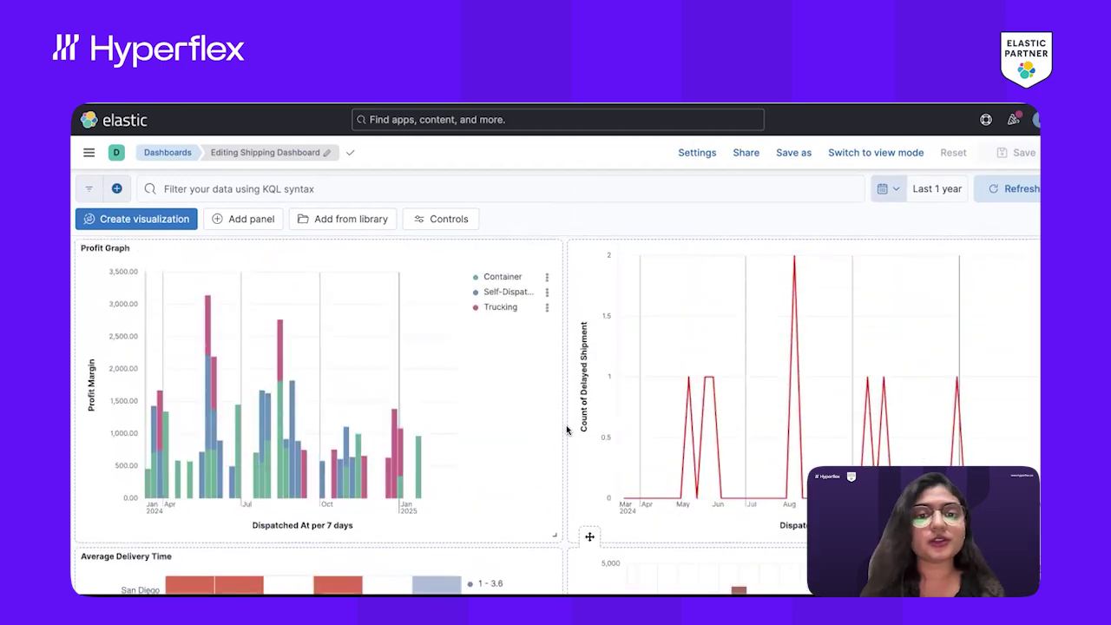
{"action": "scroll", "coordinate": [566, 424], "scroll_direction": "up", "scroll_amount": 10}
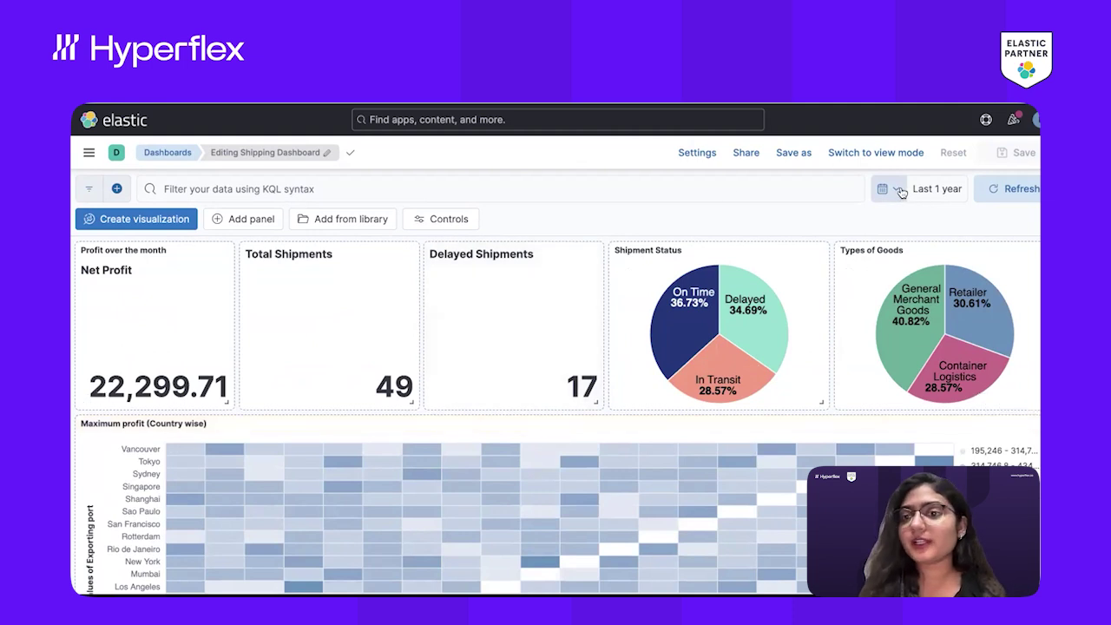
{"action": "left_click", "coordinate": [899, 189]}
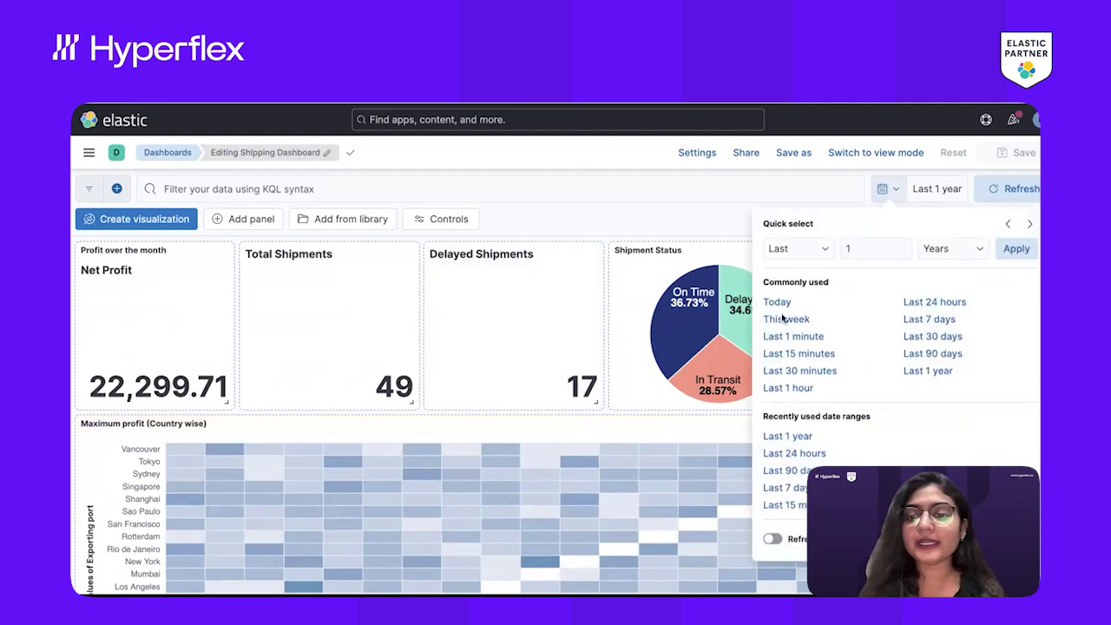
{"action": "left_click", "coordinate": [682, 233]}
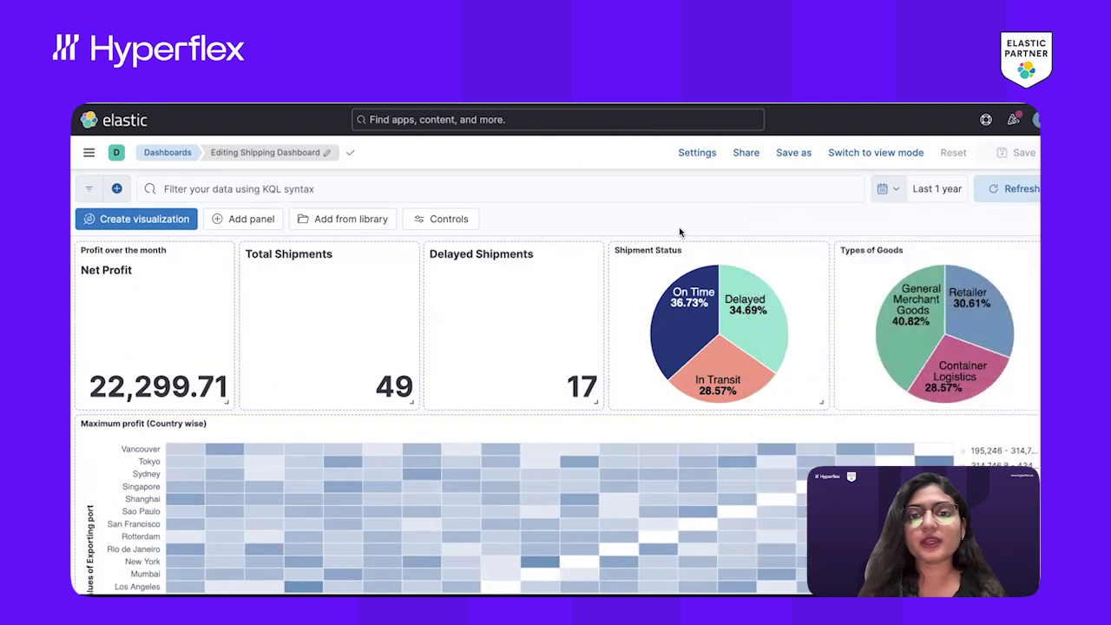
Filter the dashboard to shipments with Current Status "Delayed" and review the filtered metrics, delivery time, shipping cost and Types of Goods panels.
{"action": "left_click", "coordinate": [531, 288]}
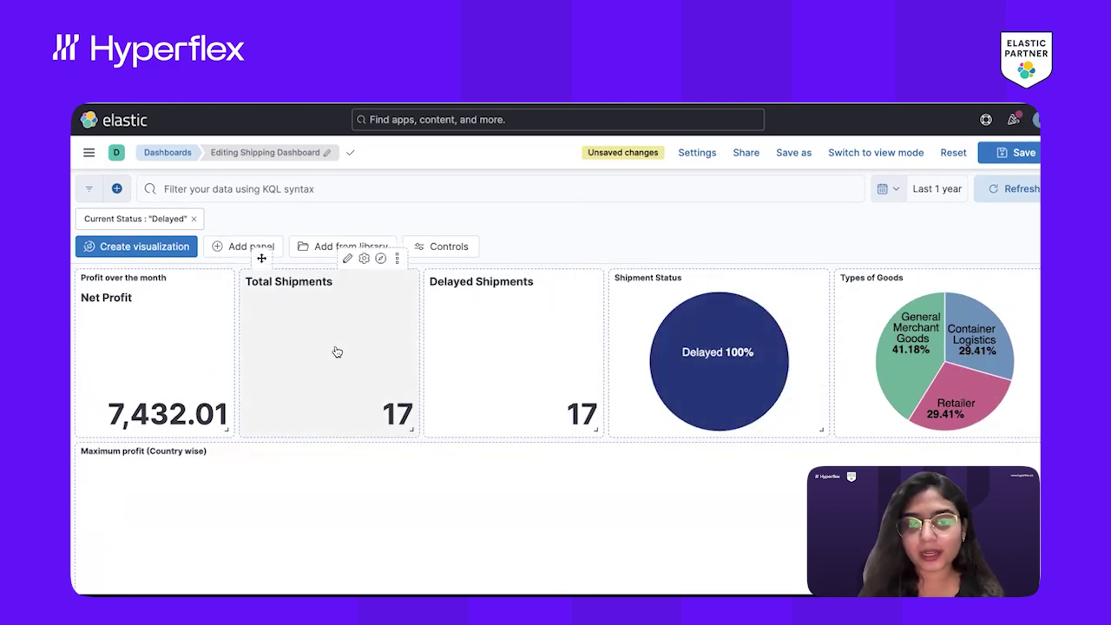
{"action": "scroll", "coordinate": [336, 350], "scroll_direction": "down", "scroll_amount": 10}
{"action": "scroll", "coordinate": [339, 350], "scroll_direction": "down", "scroll_amount": 3}
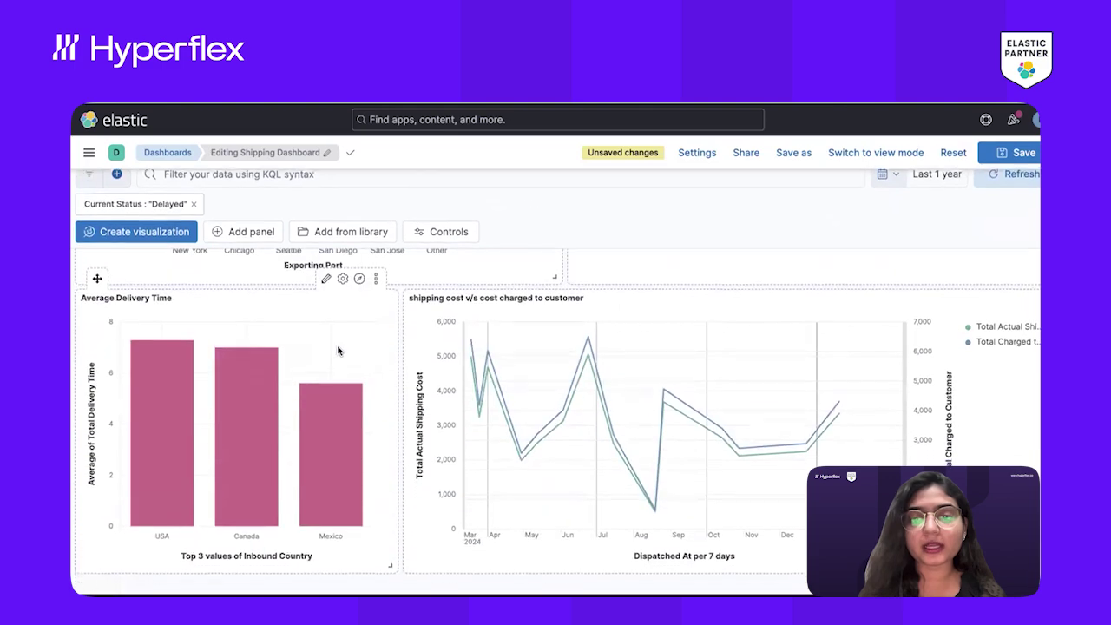
{"action": "scroll", "coordinate": [339, 350], "scroll_direction": "up", "scroll_amount": 15}
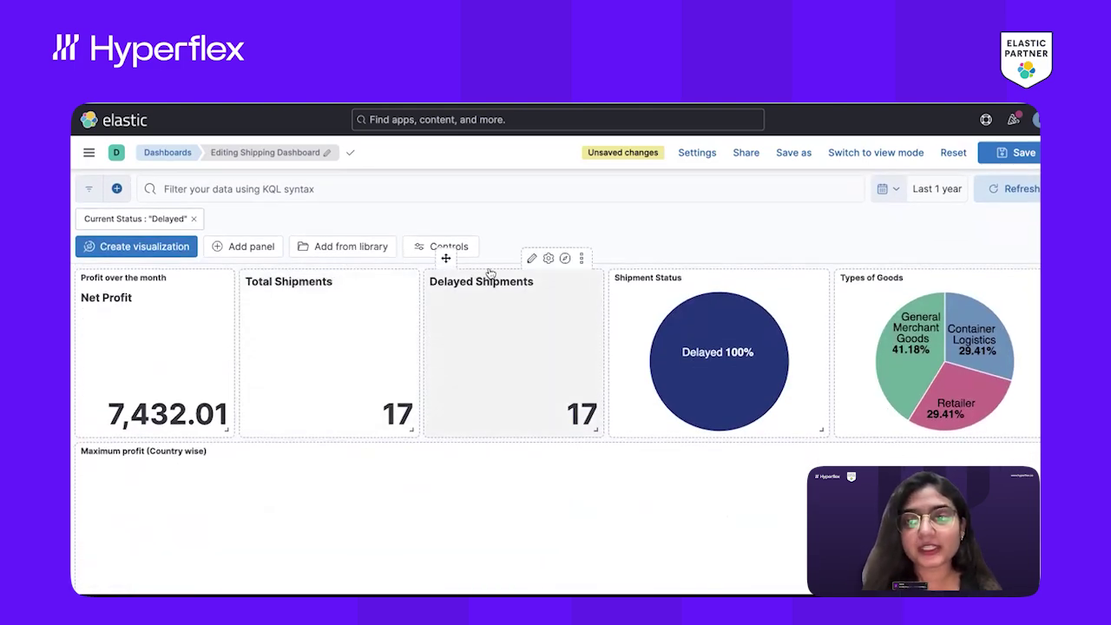
{"action": "mouse_move", "coordinate": [876, 320]}
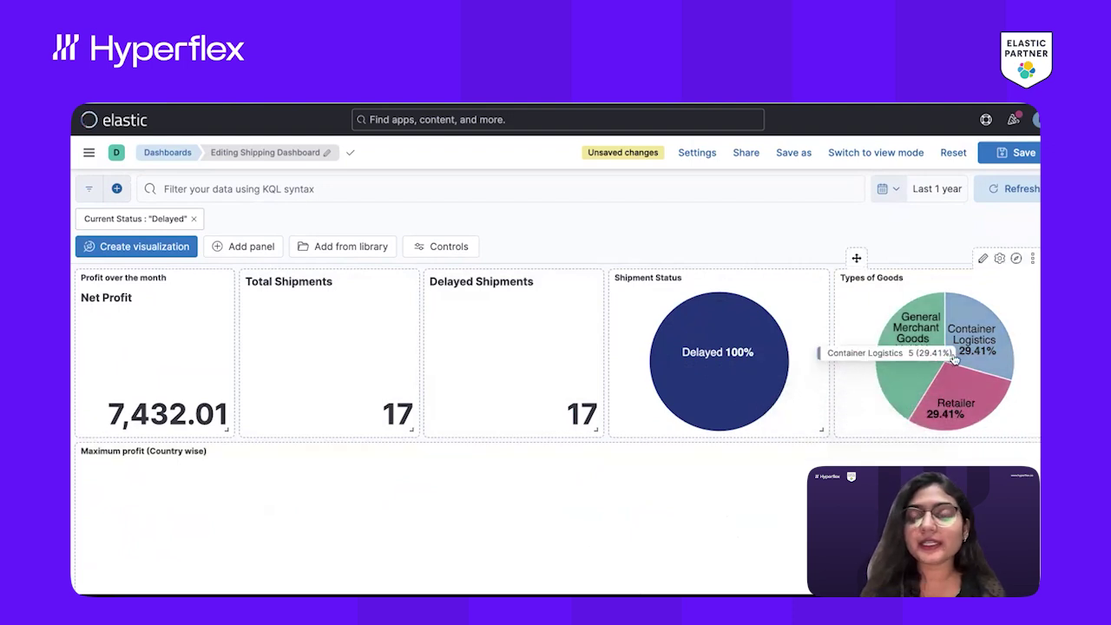
Remove the Current Status "Delayed" filter and look over the Maximum profit heatmap, Cargo Throughput and import map again.
{"action": "left_click", "coordinate": [194, 221]}
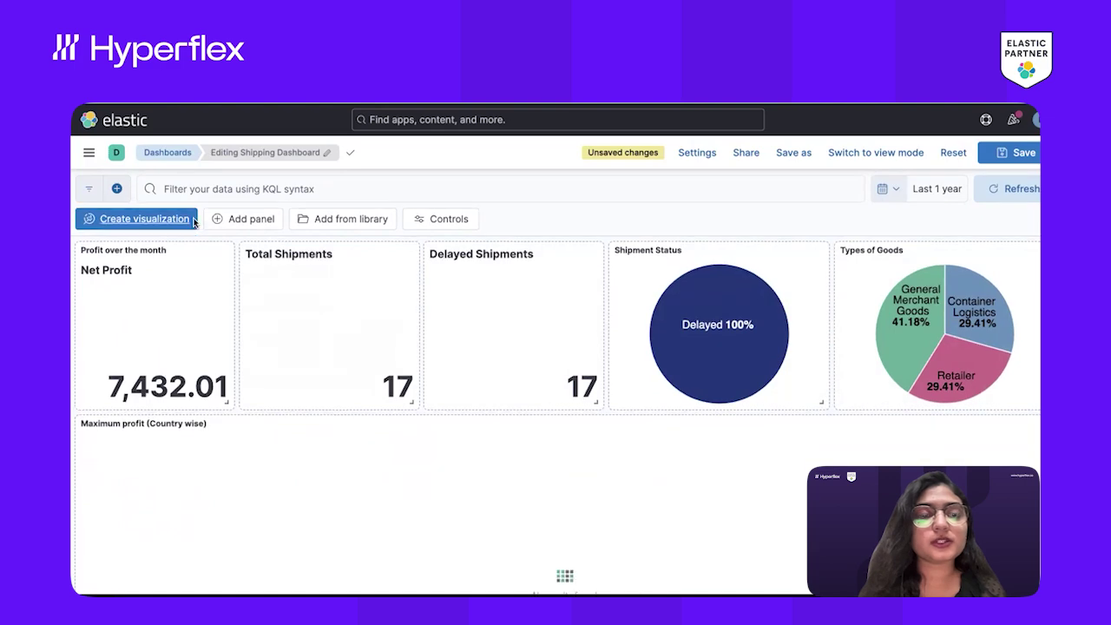
{"action": "scroll", "coordinate": [341, 382], "scroll_direction": "down", "scroll_amount": 10}
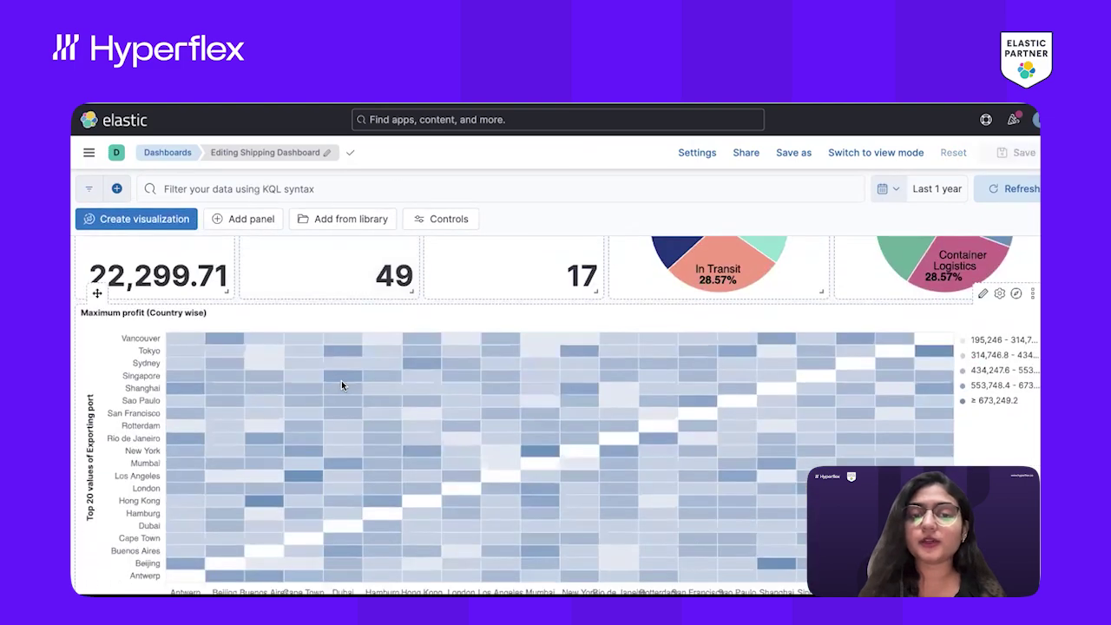
{"action": "scroll", "coordinate": [341, 380], "scroll_direction": "down", "scroll_amount": 10}
{"action": "scroll", "coordinate": [341, 381], "scroll_direction": "up", "scroll_amount": 5}
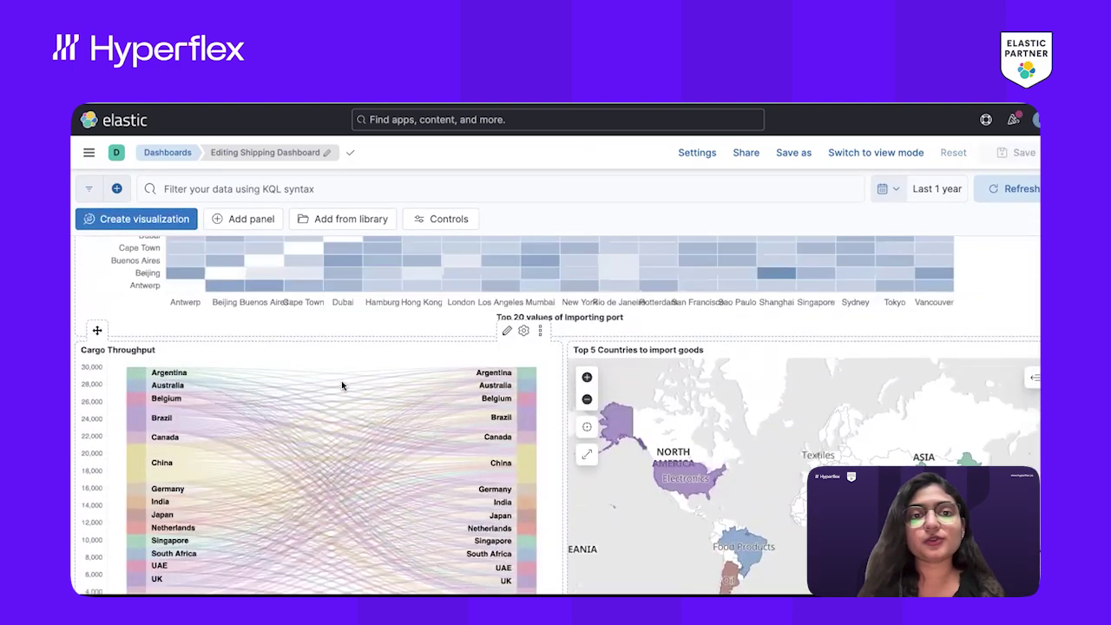